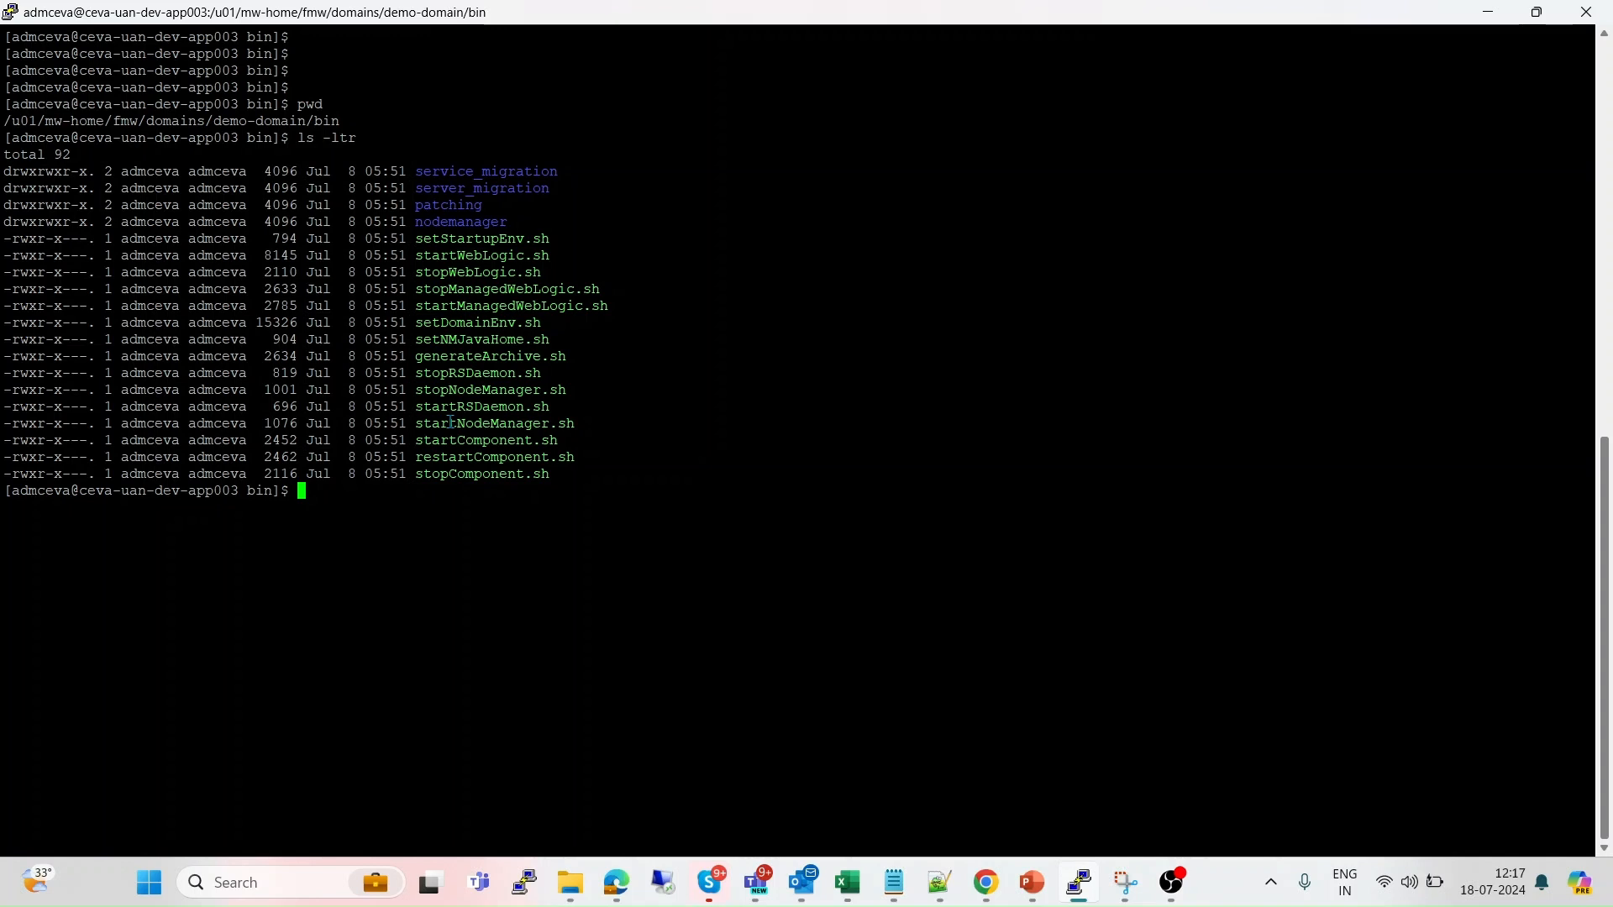
# Highlight the startNodeManager.sh and stopNodeManager.sh script names in the terminal output.
pyautogui.doubleClick(450, 423)
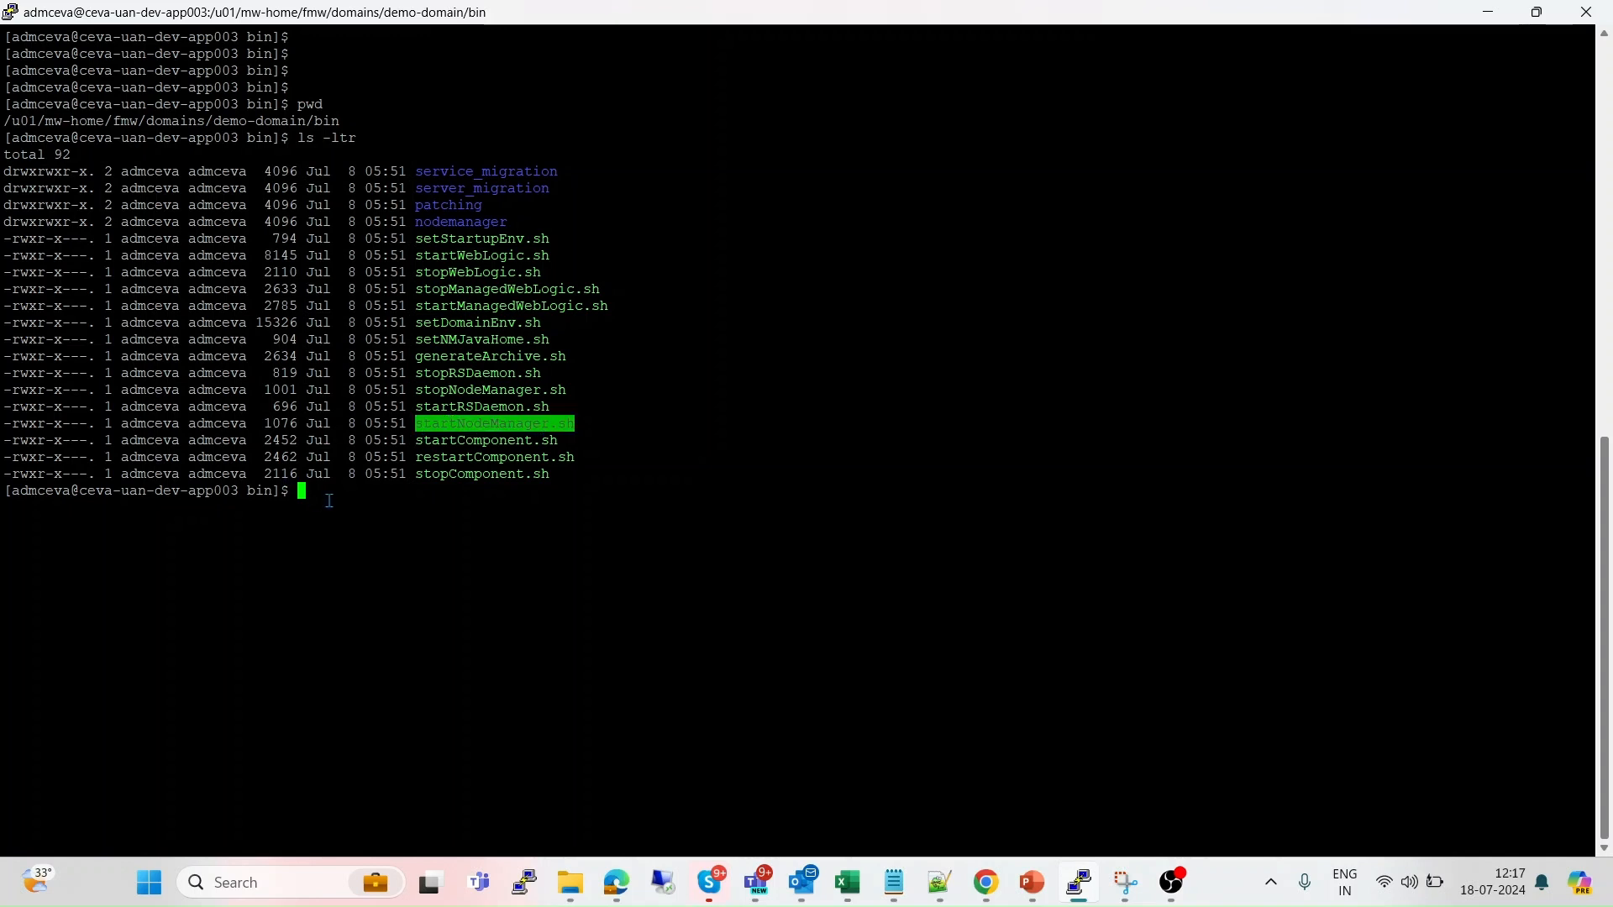
pyautogui.tripleClick(476, 389)
pyautogui.doubleClick(476, 389)
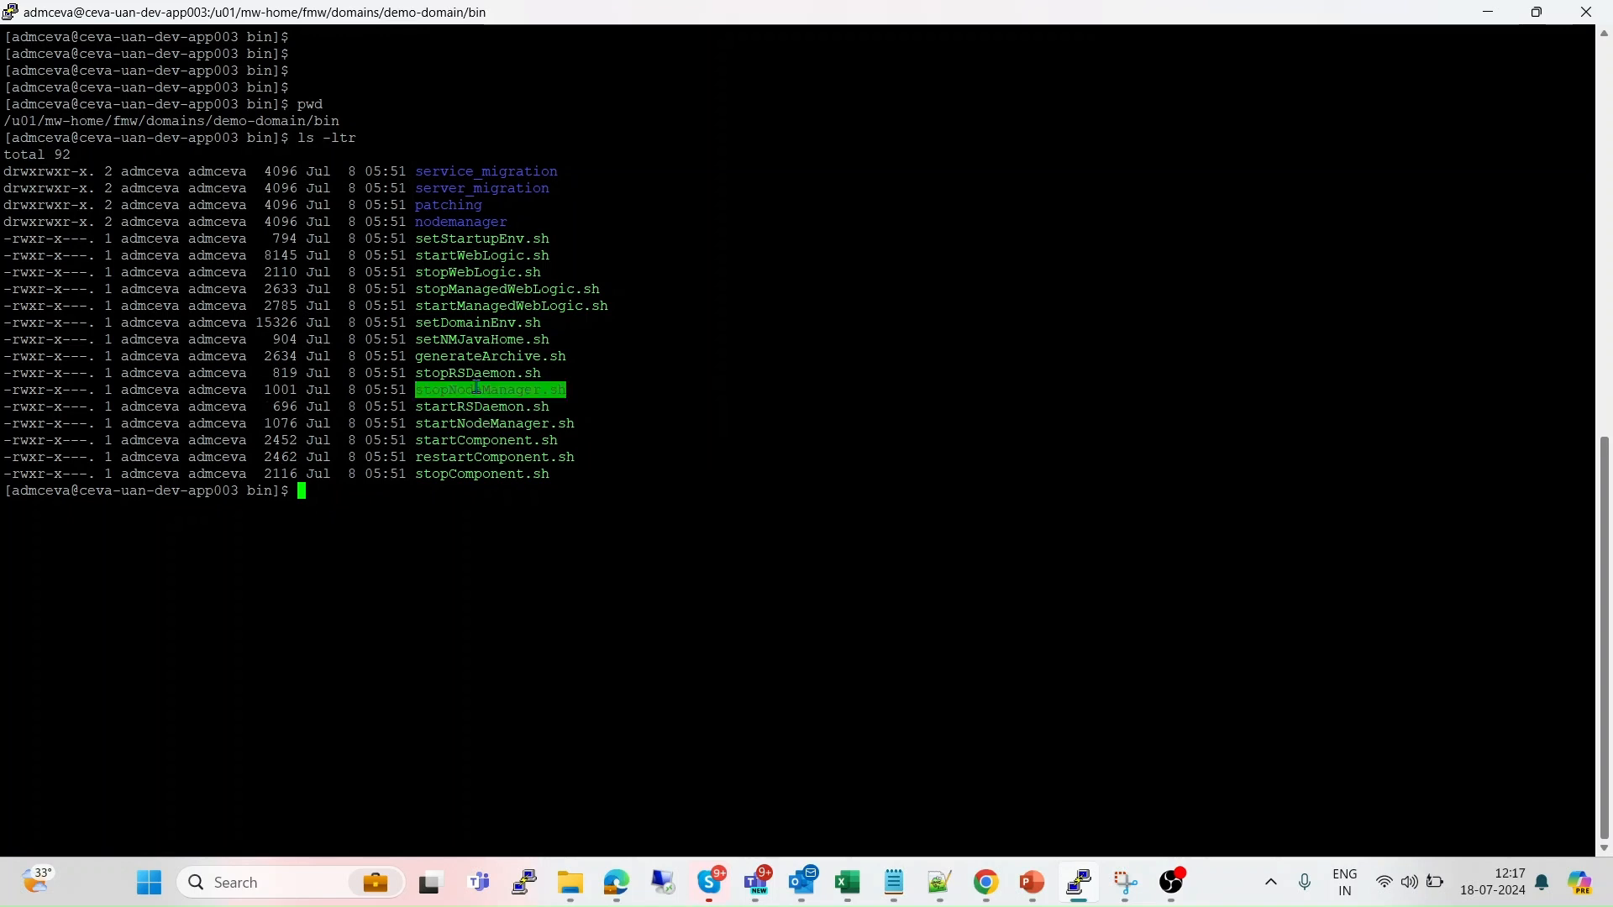
pyautogui.click(519, 390)
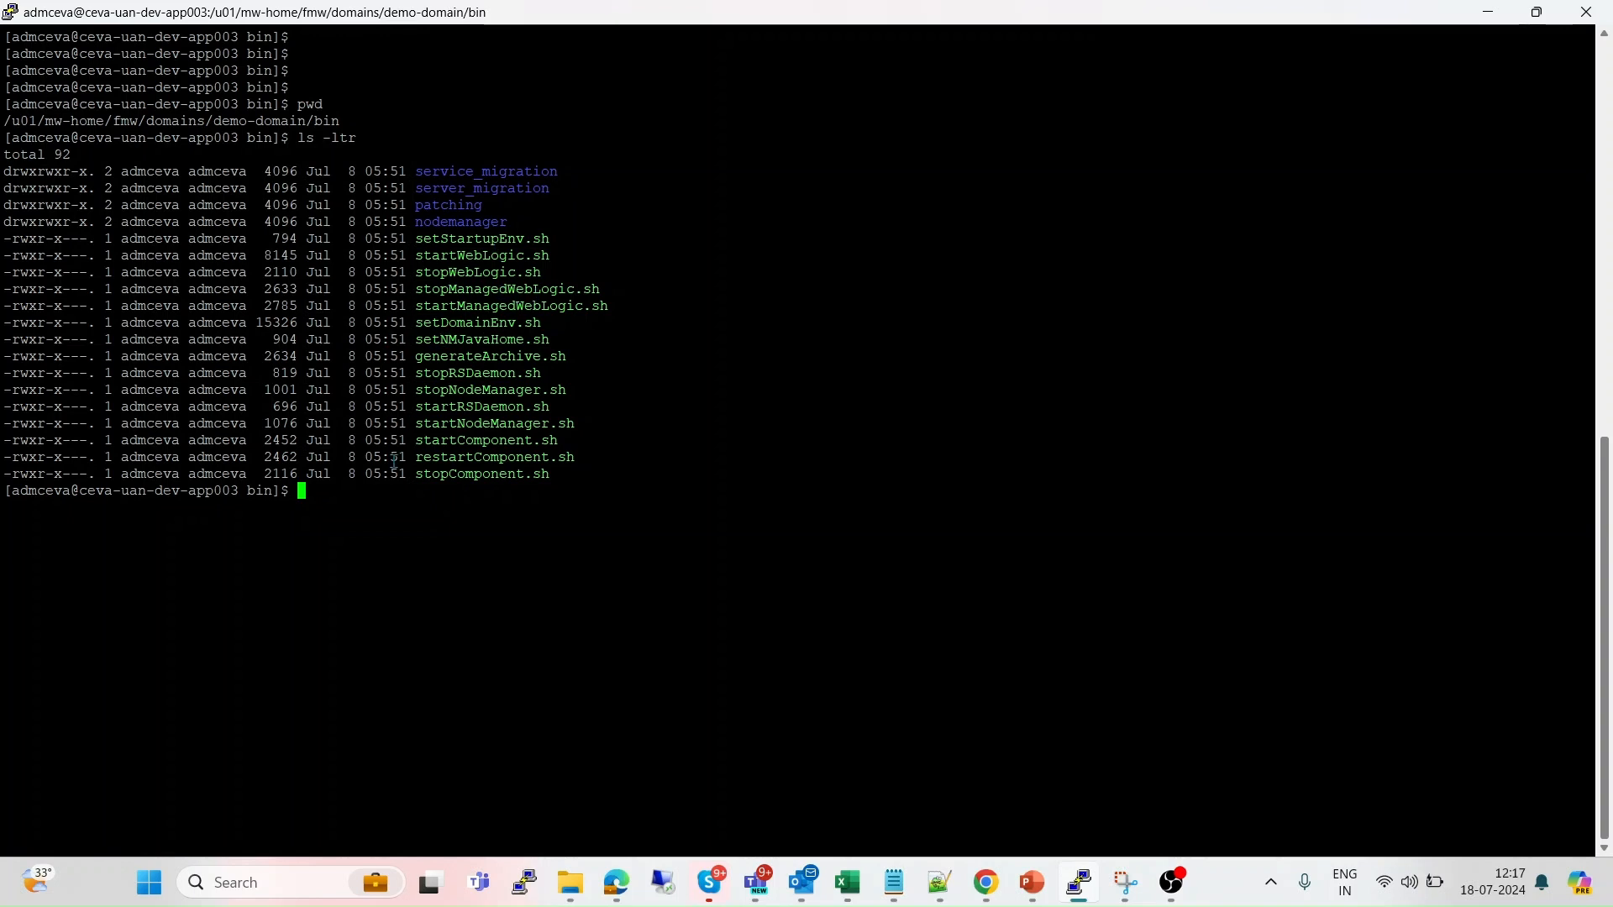
# Run ./stopWebLogic.sh to shut down demo-domain's AdminServer.
pyautogui.write('./stopW')
pyautogui.press('Tab')
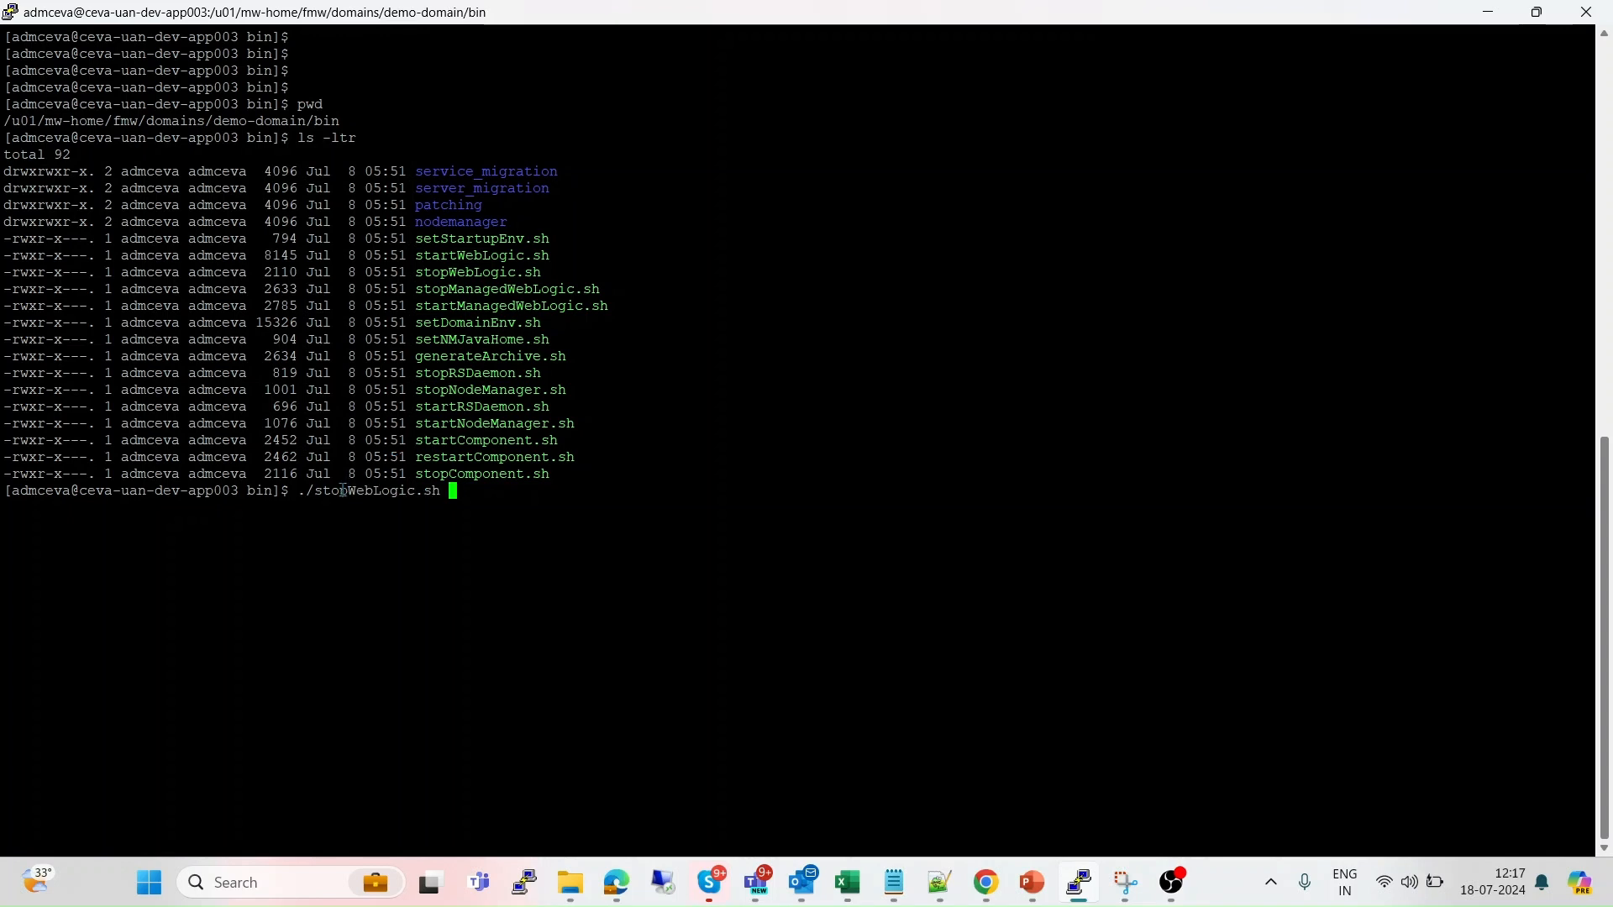
pyautogui.press('Return')
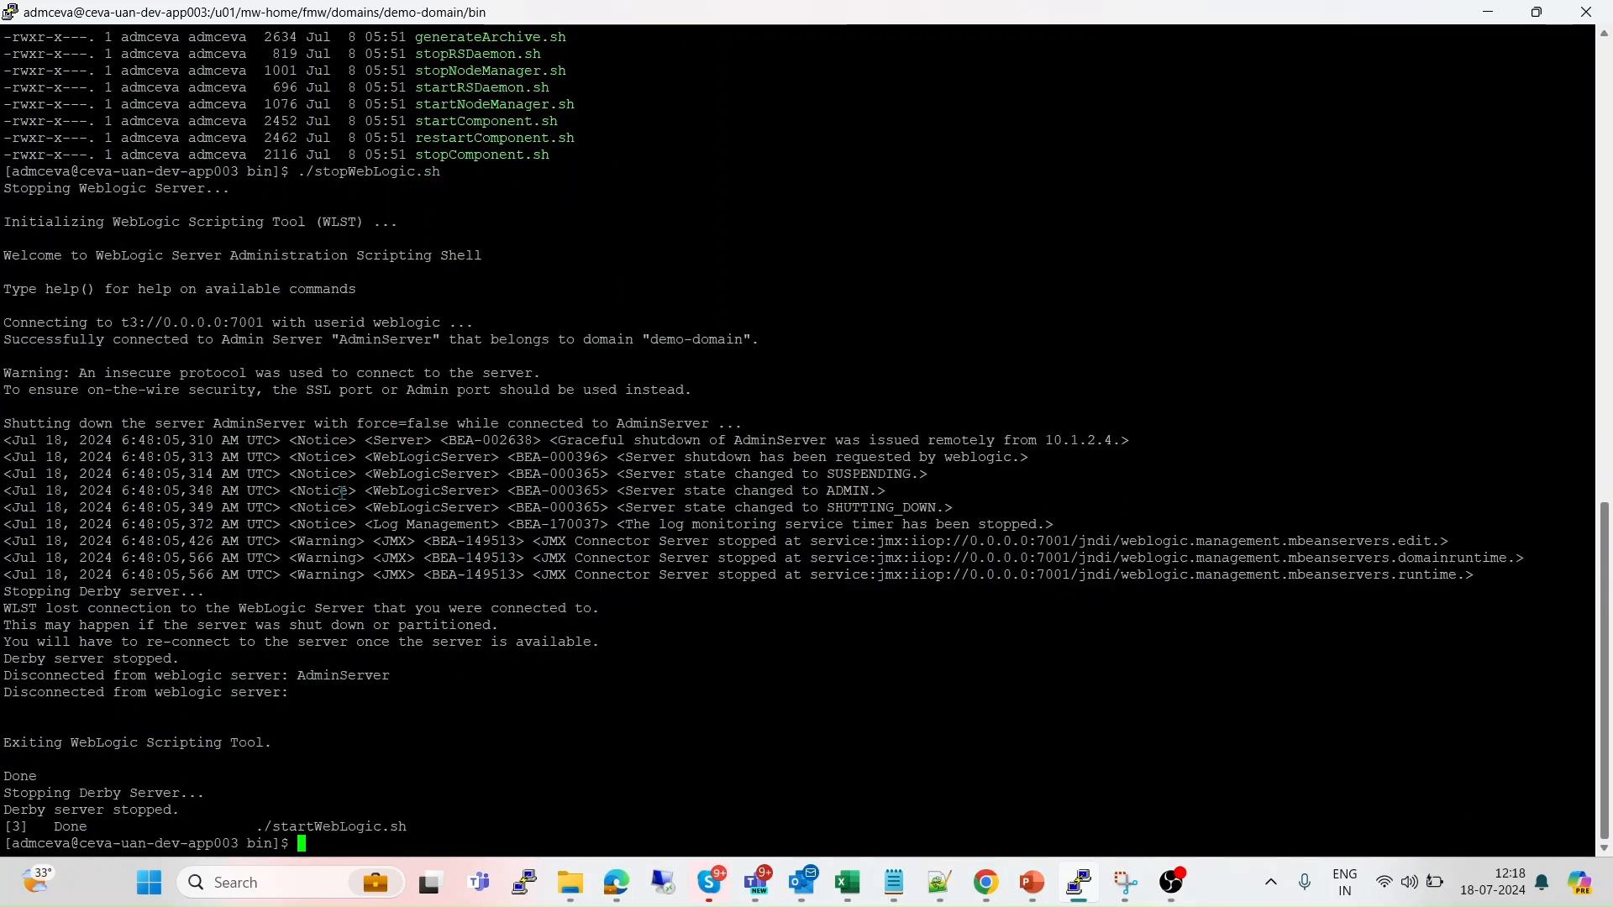
# Run ./stopNodeManager.sh to stop Node Manager.
pyautogui.press('Return')
pyautogui.press('Return')
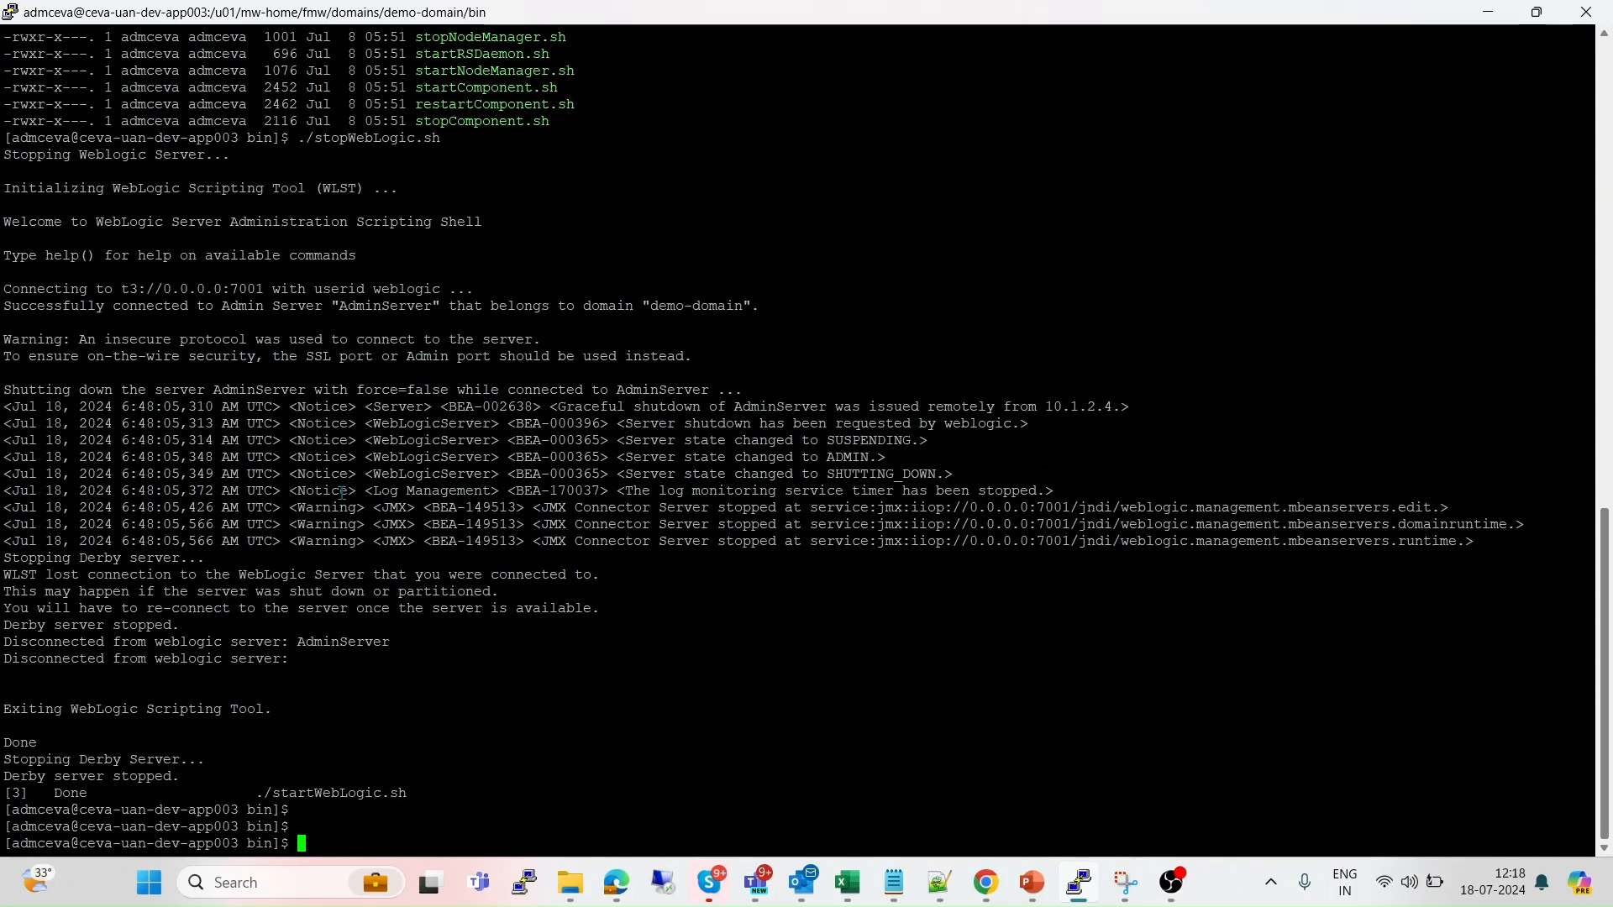
pyautogui.write('./stopN')
pyautogui.press('Tab')
pyautogui.press('Return')
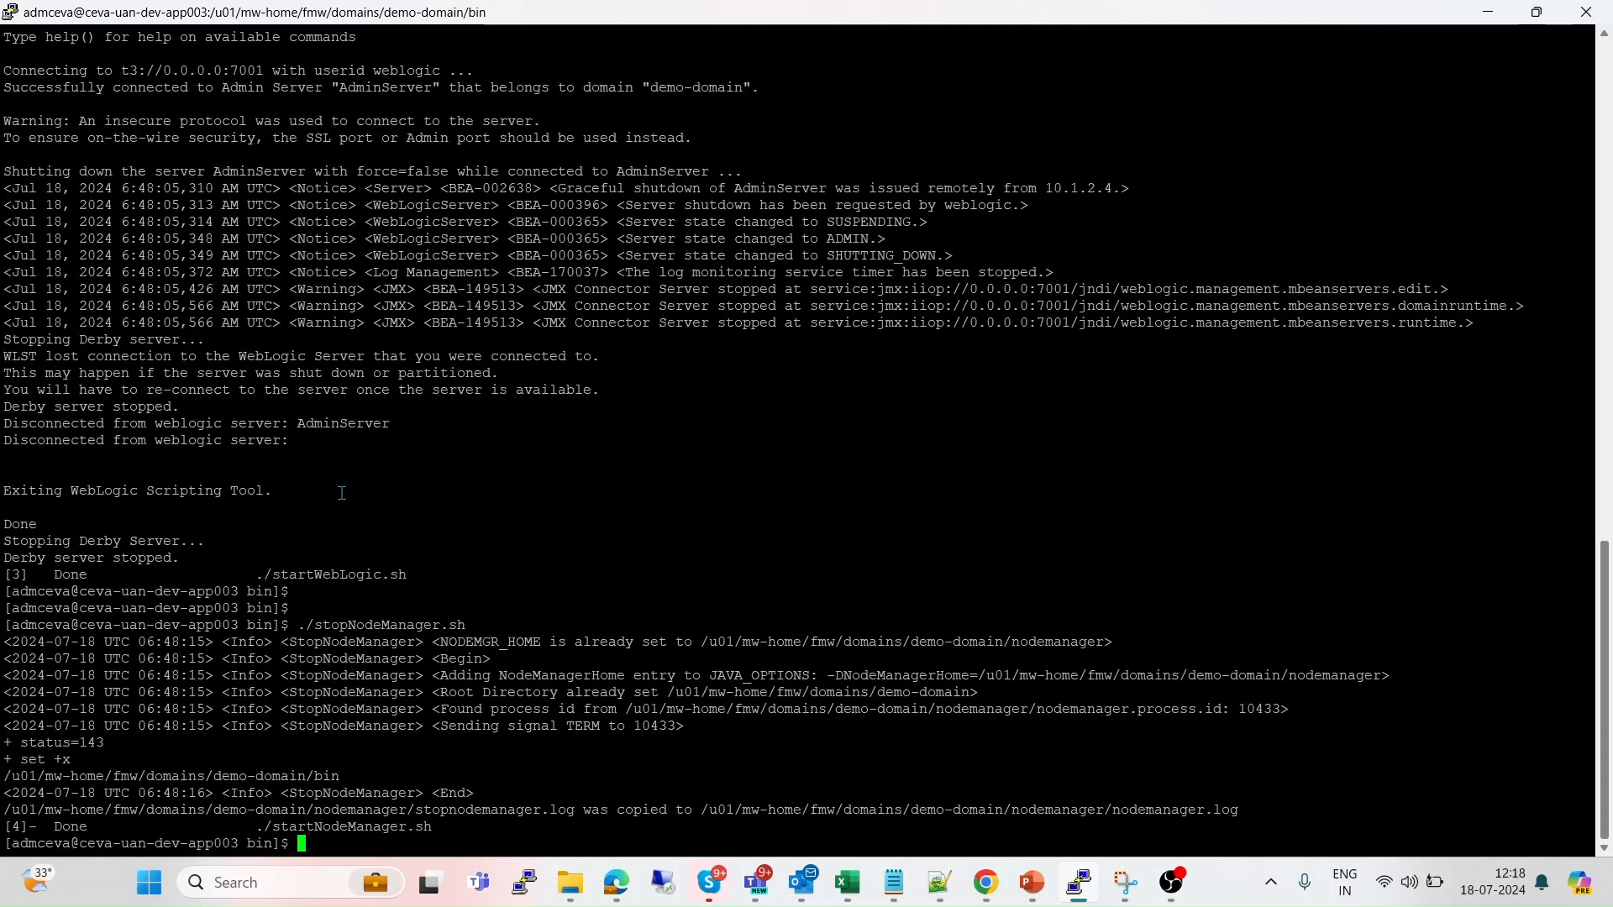
# Relaunch WebLogic in the background with ./startWebLogic.sh &.
pyautogui.press('Return')
pyautogui.press('Return')
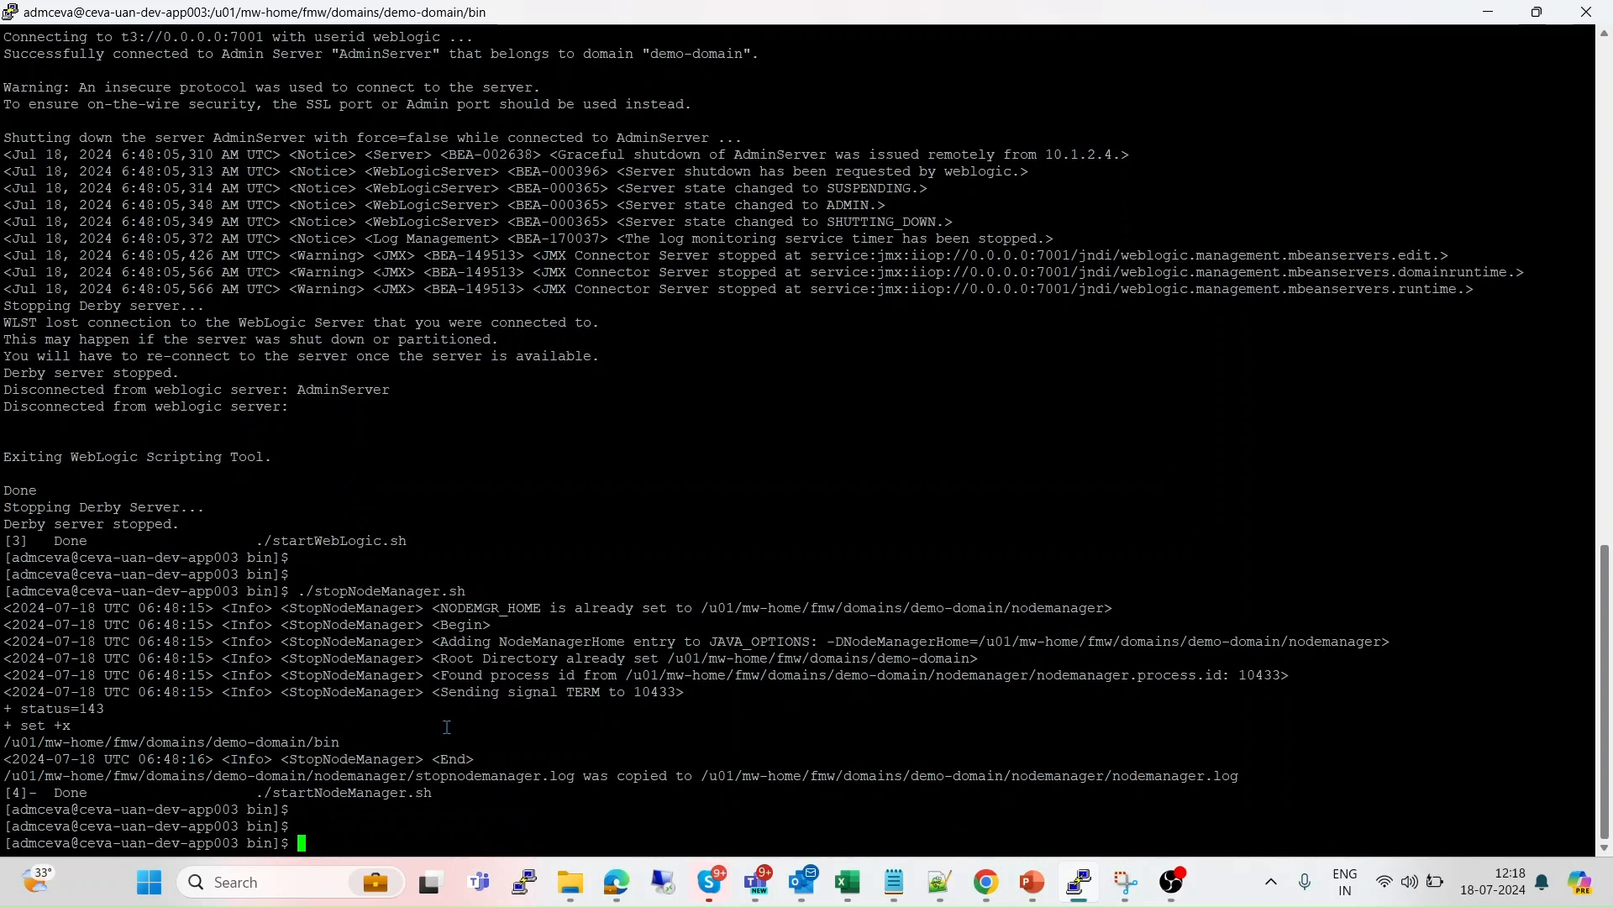
pyautogui.write('./startW')
pyautogui.press('Tab')
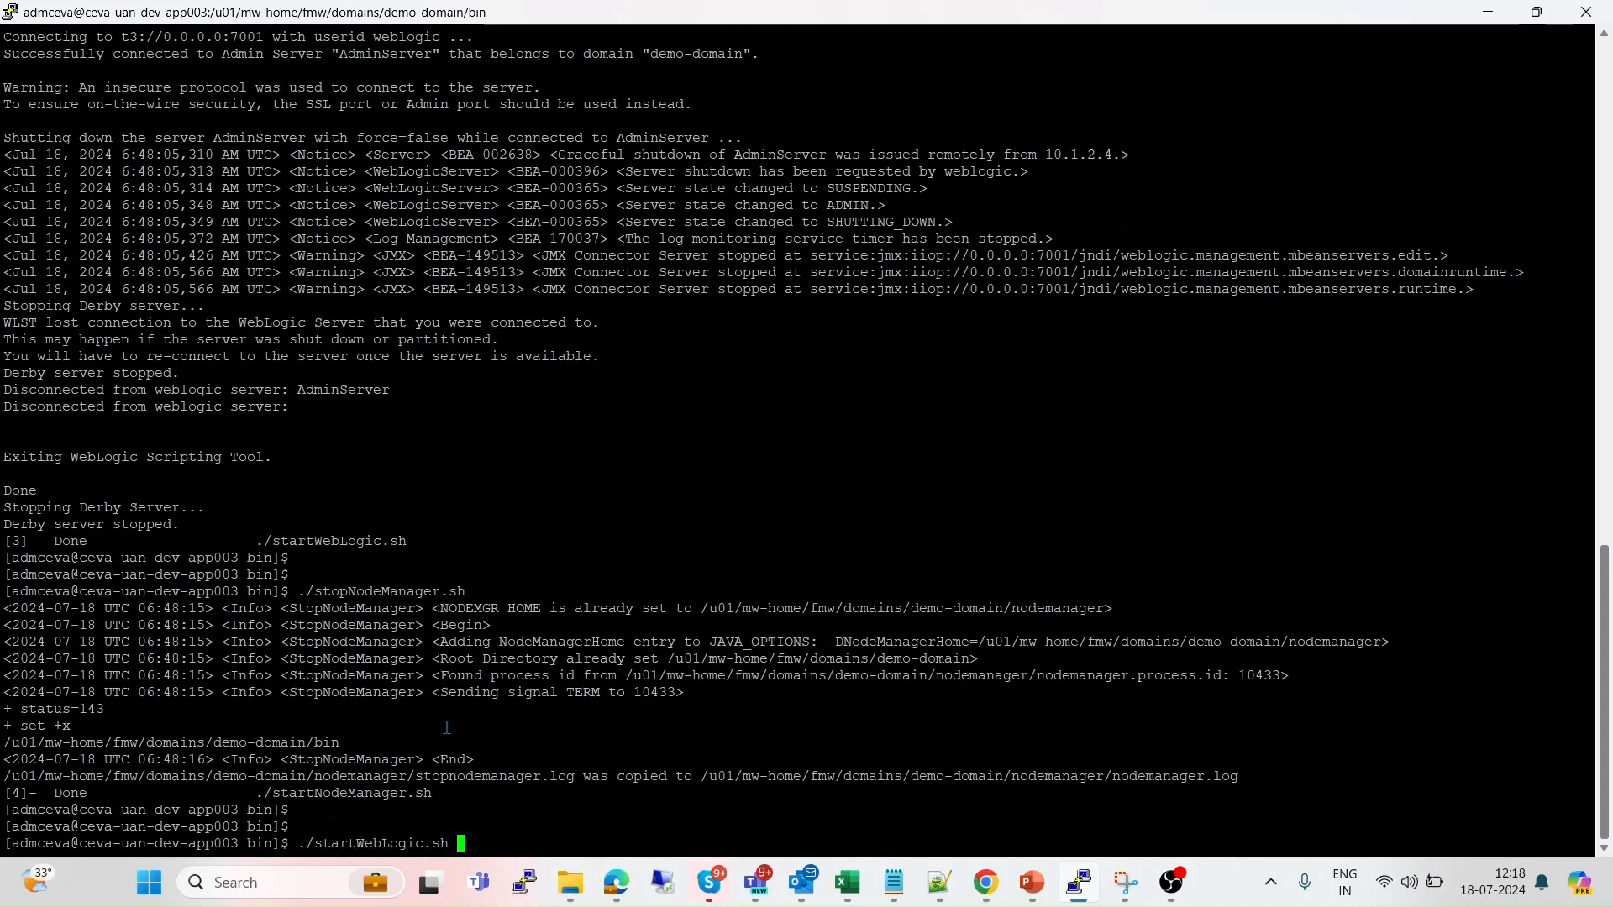
pyautogui.write('&')
pyautogui.press('Return')
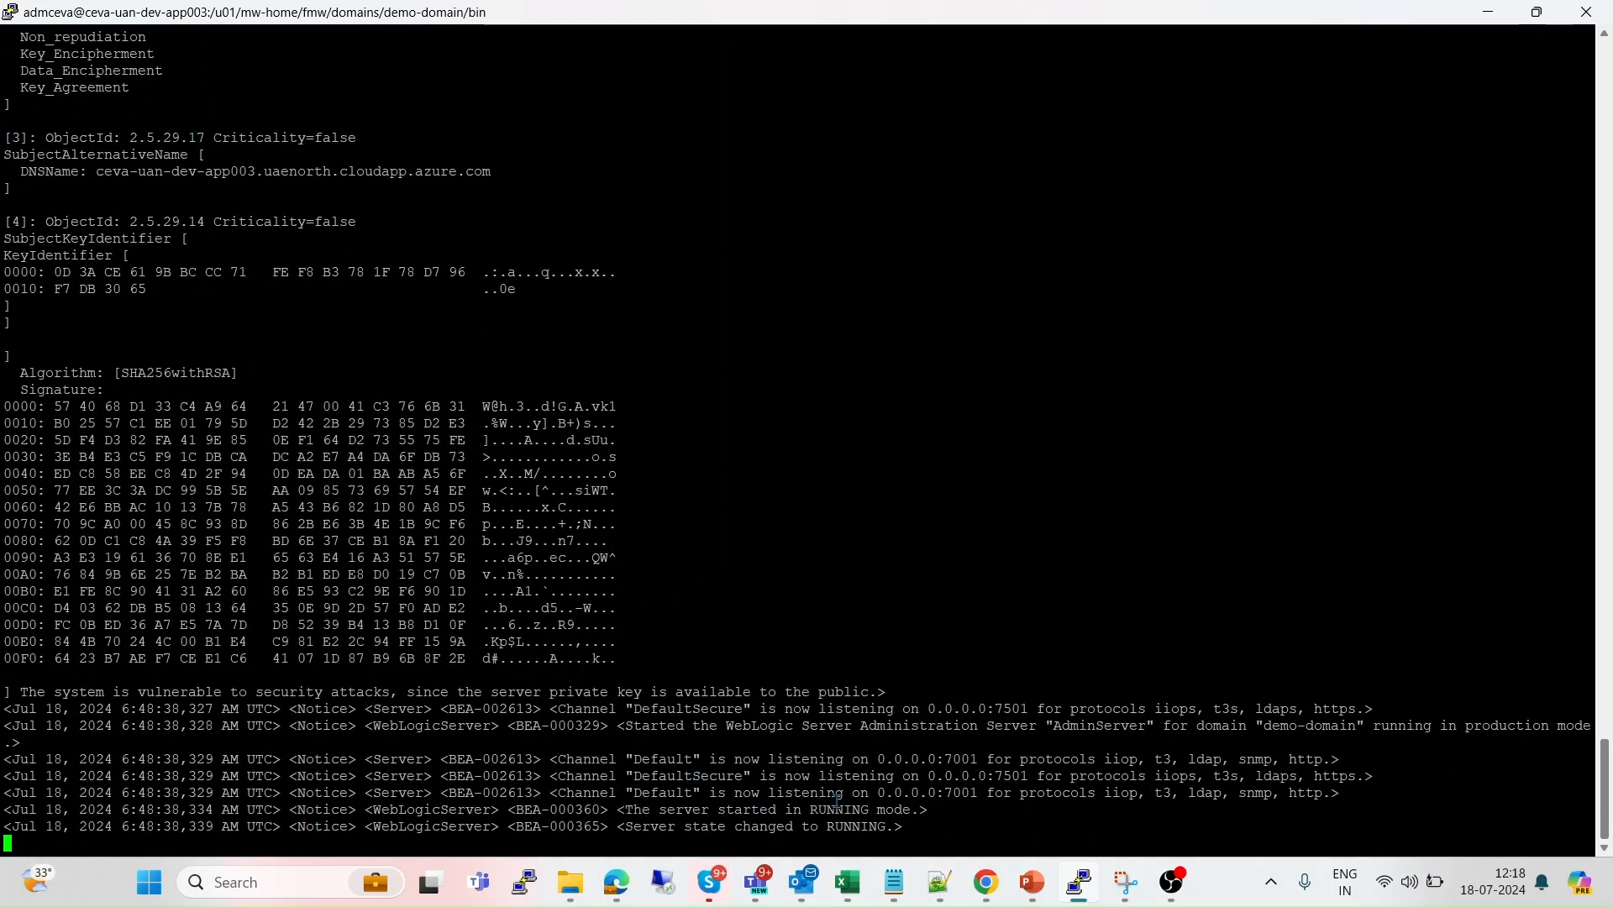
pyautogui.hotkey('alt', 'Tab')
pyautogui.hotkey('alt', 'Tab')
pyautogui.hotkey('alt', 'Tab')
pyautogui.hotkey('alt', 'Tab')
pyautogui.hotkey('alt', 'Tab')
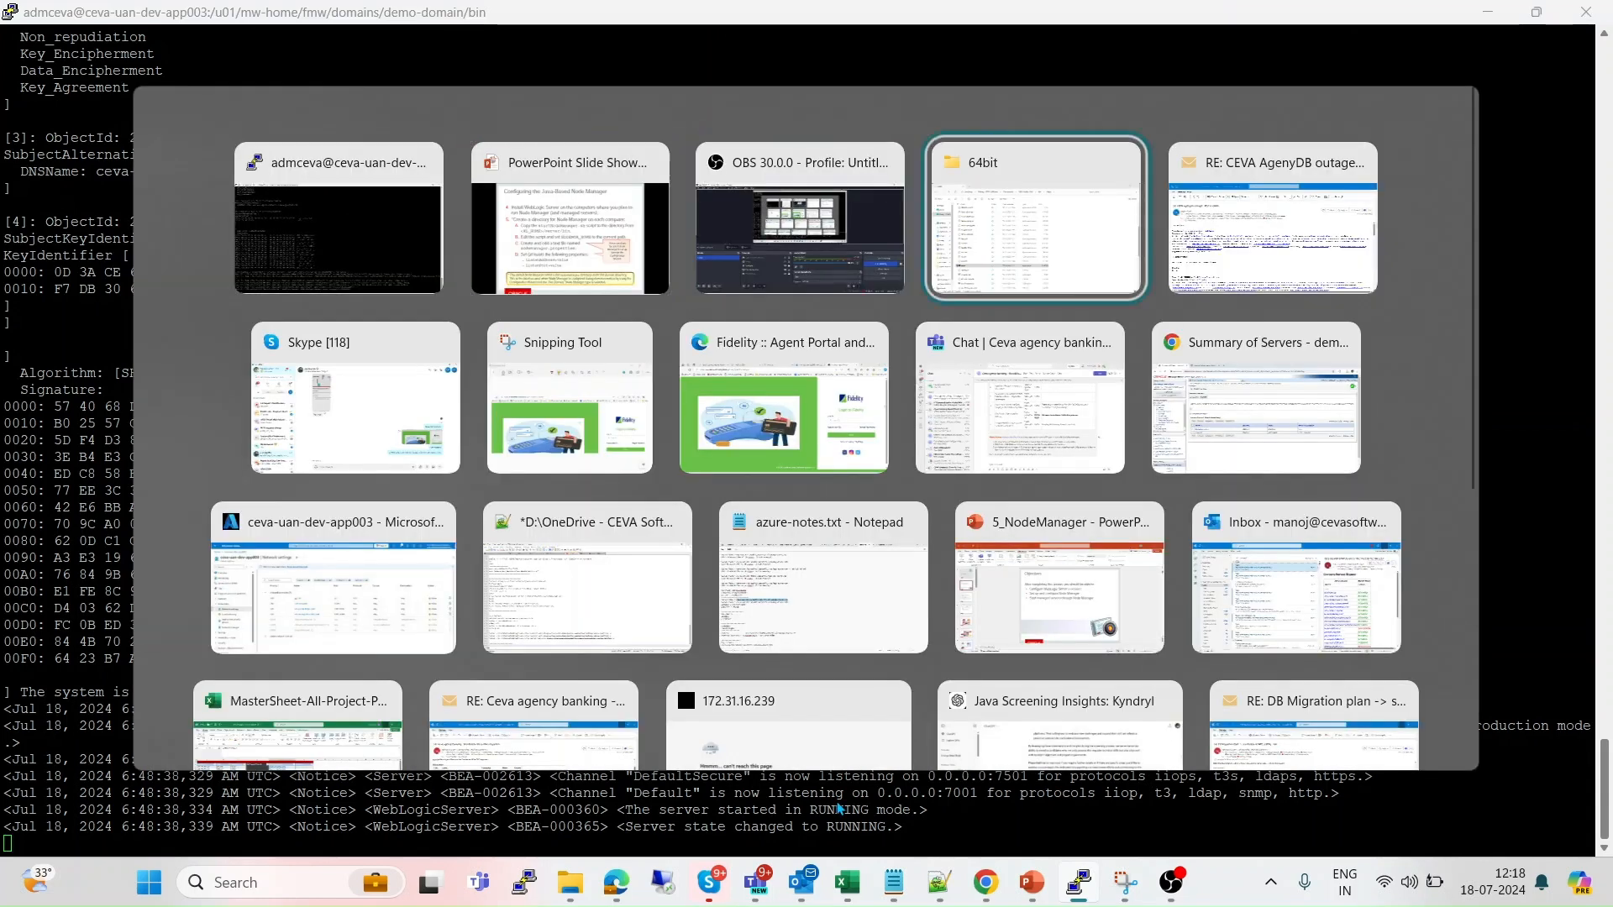
# Reload the console in Chrome and log in as weblogic, dismissing the password warning.
pyautogui.hotkey('alt', 'Tab')
pyautogui.hotkey('alt', 'Tab')
pyautogui.hotkey('alt', 'Tab')
pyautogui.hotkey('alt', 'Tab')
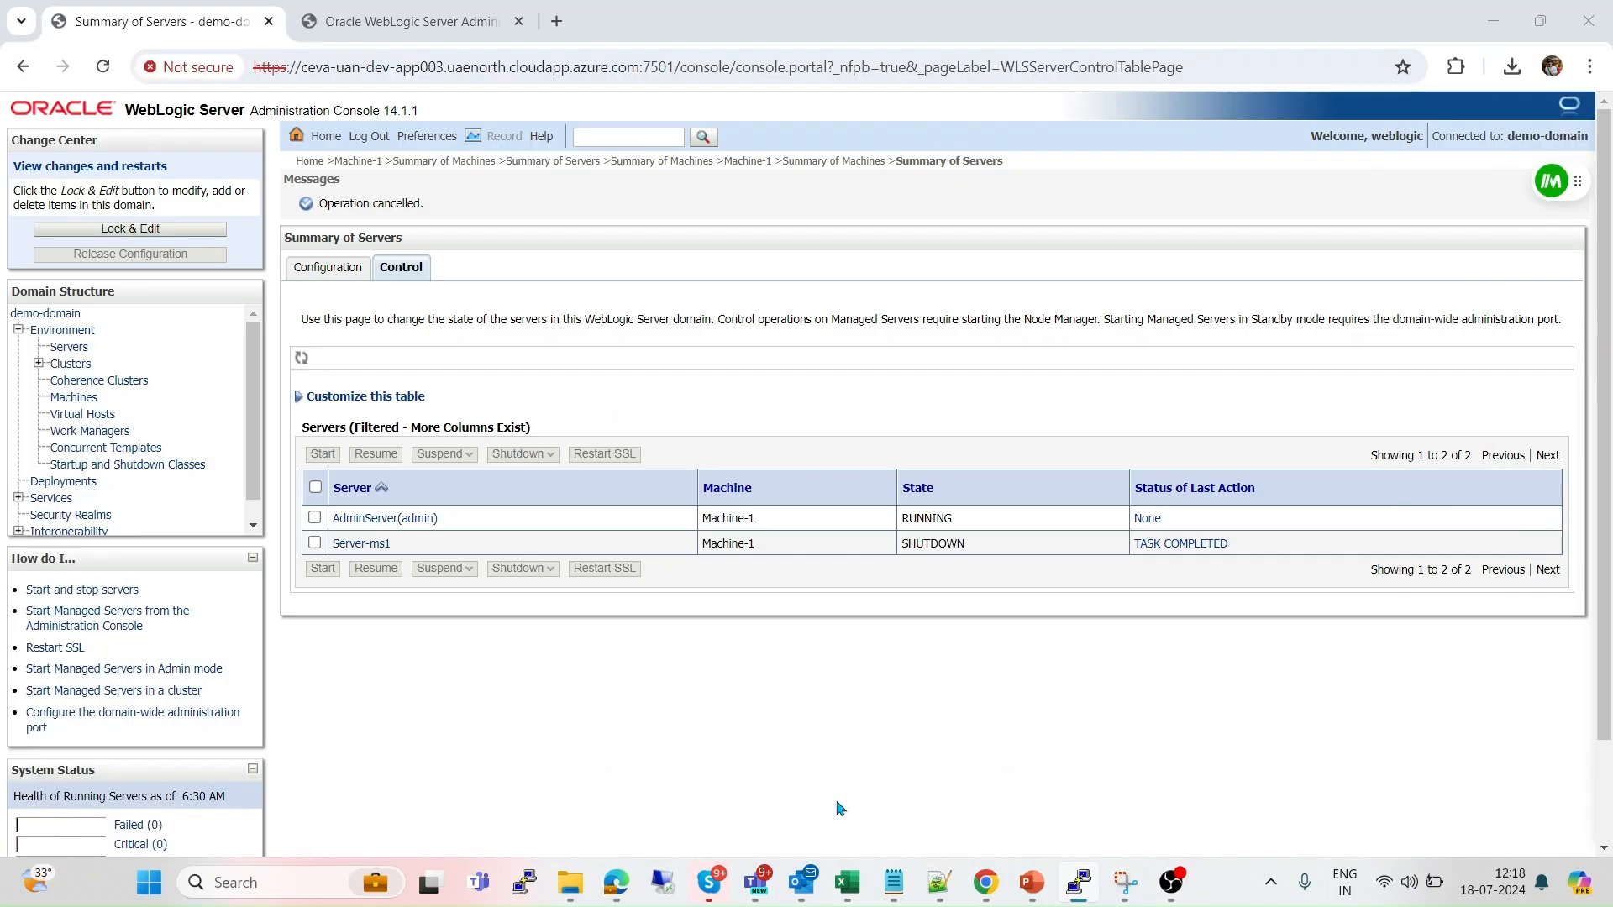
pyautogui.click(109, 73)
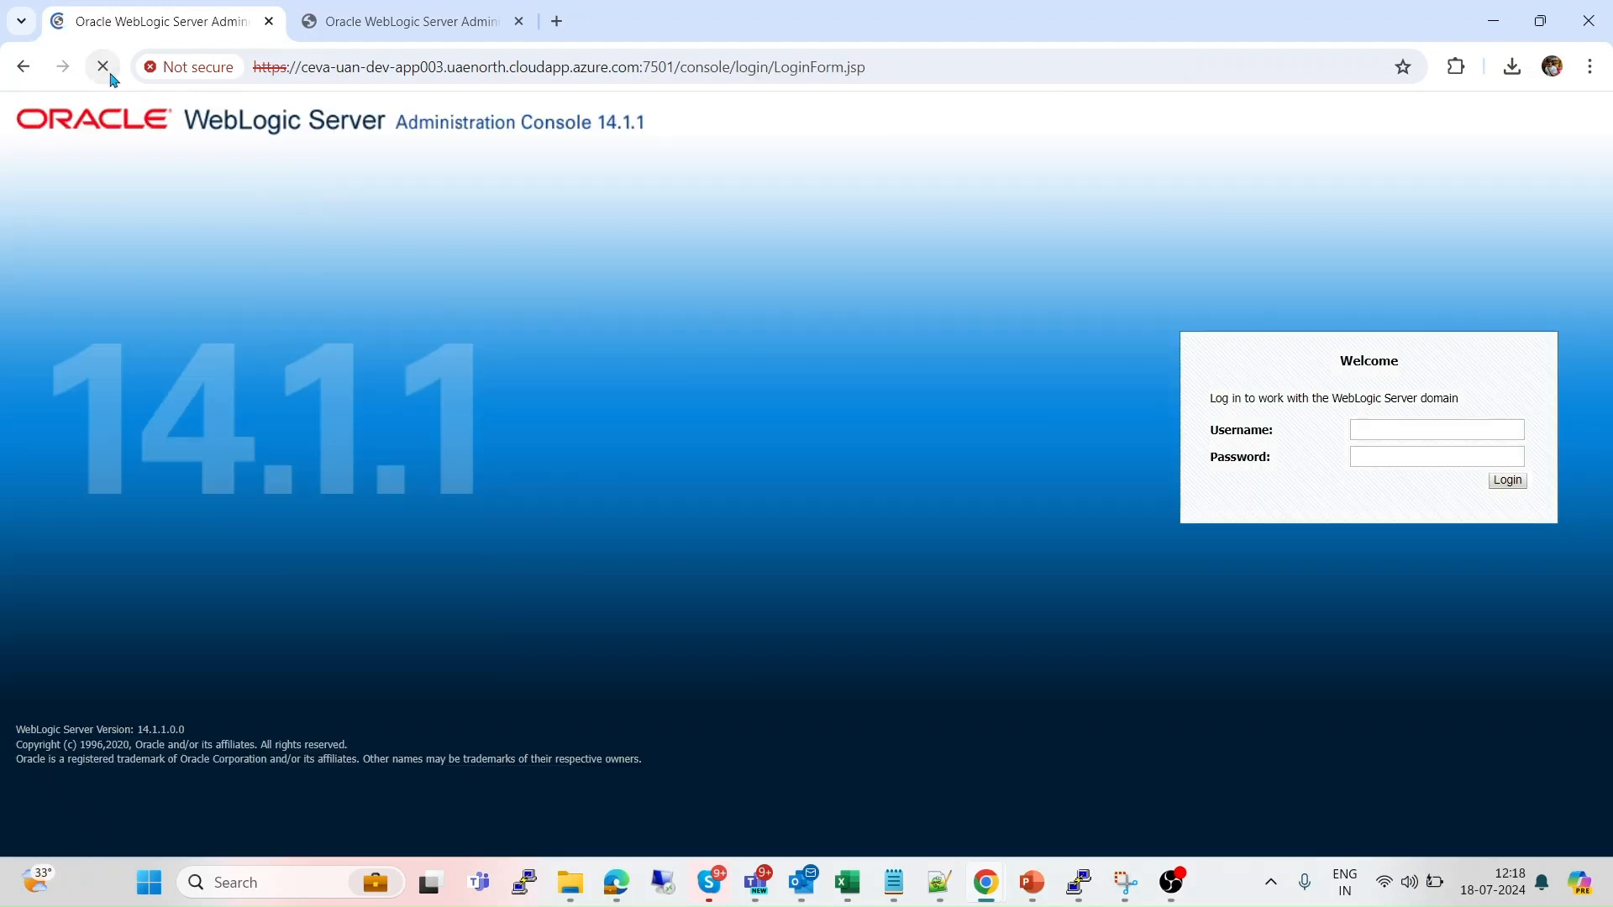
pyautogui.write('weblogic')
pyautogui.press('Tab')
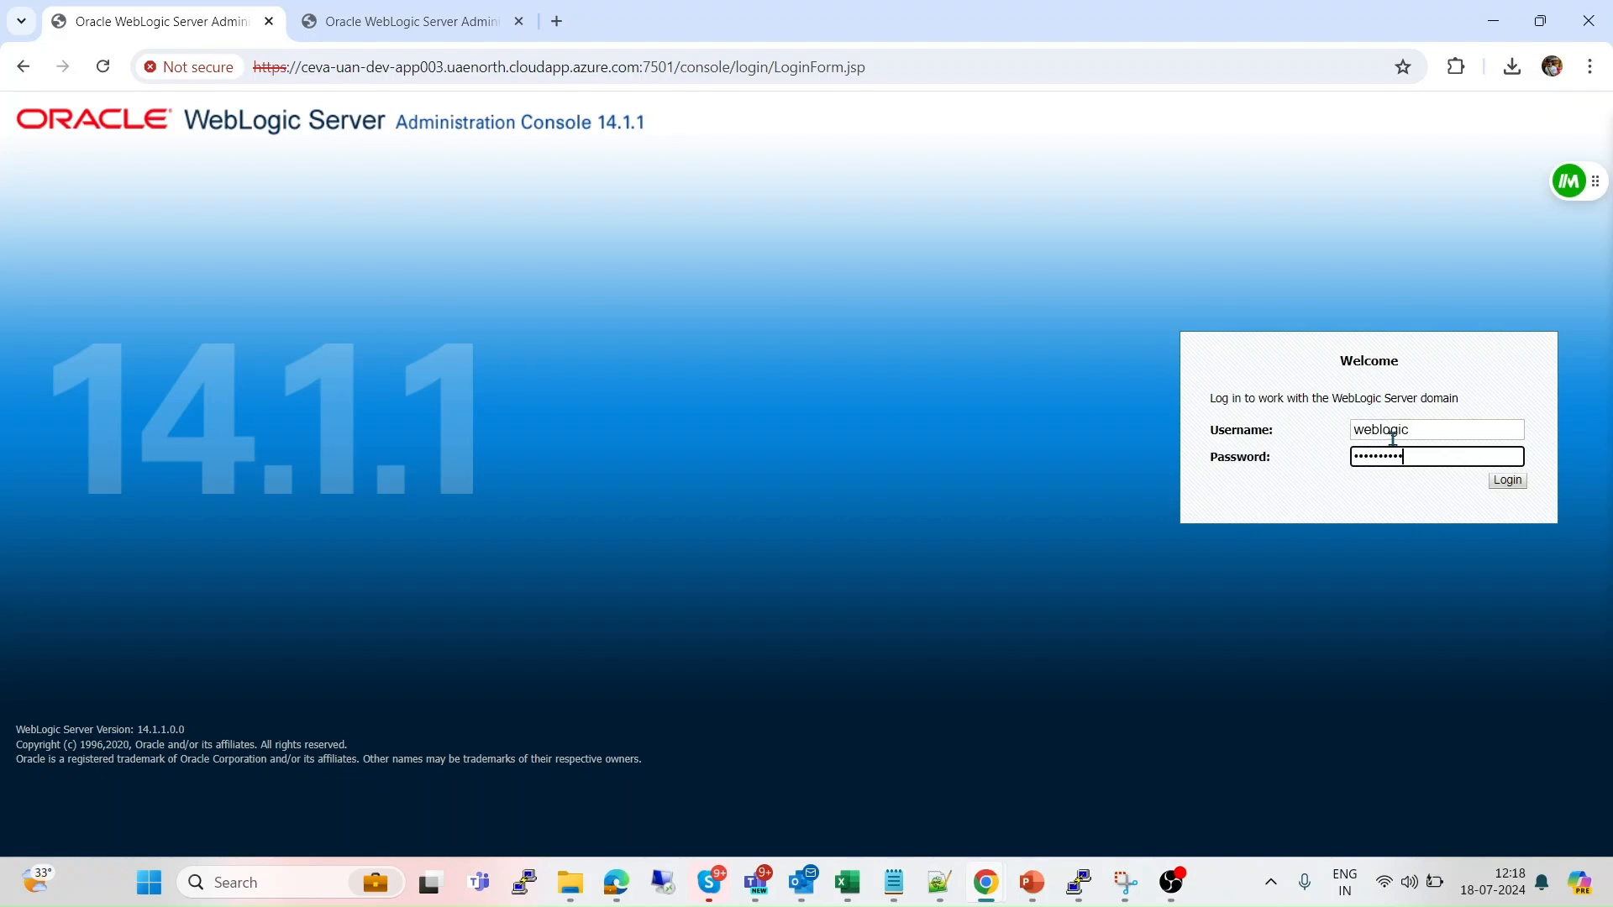
pyautogui.press('Return')
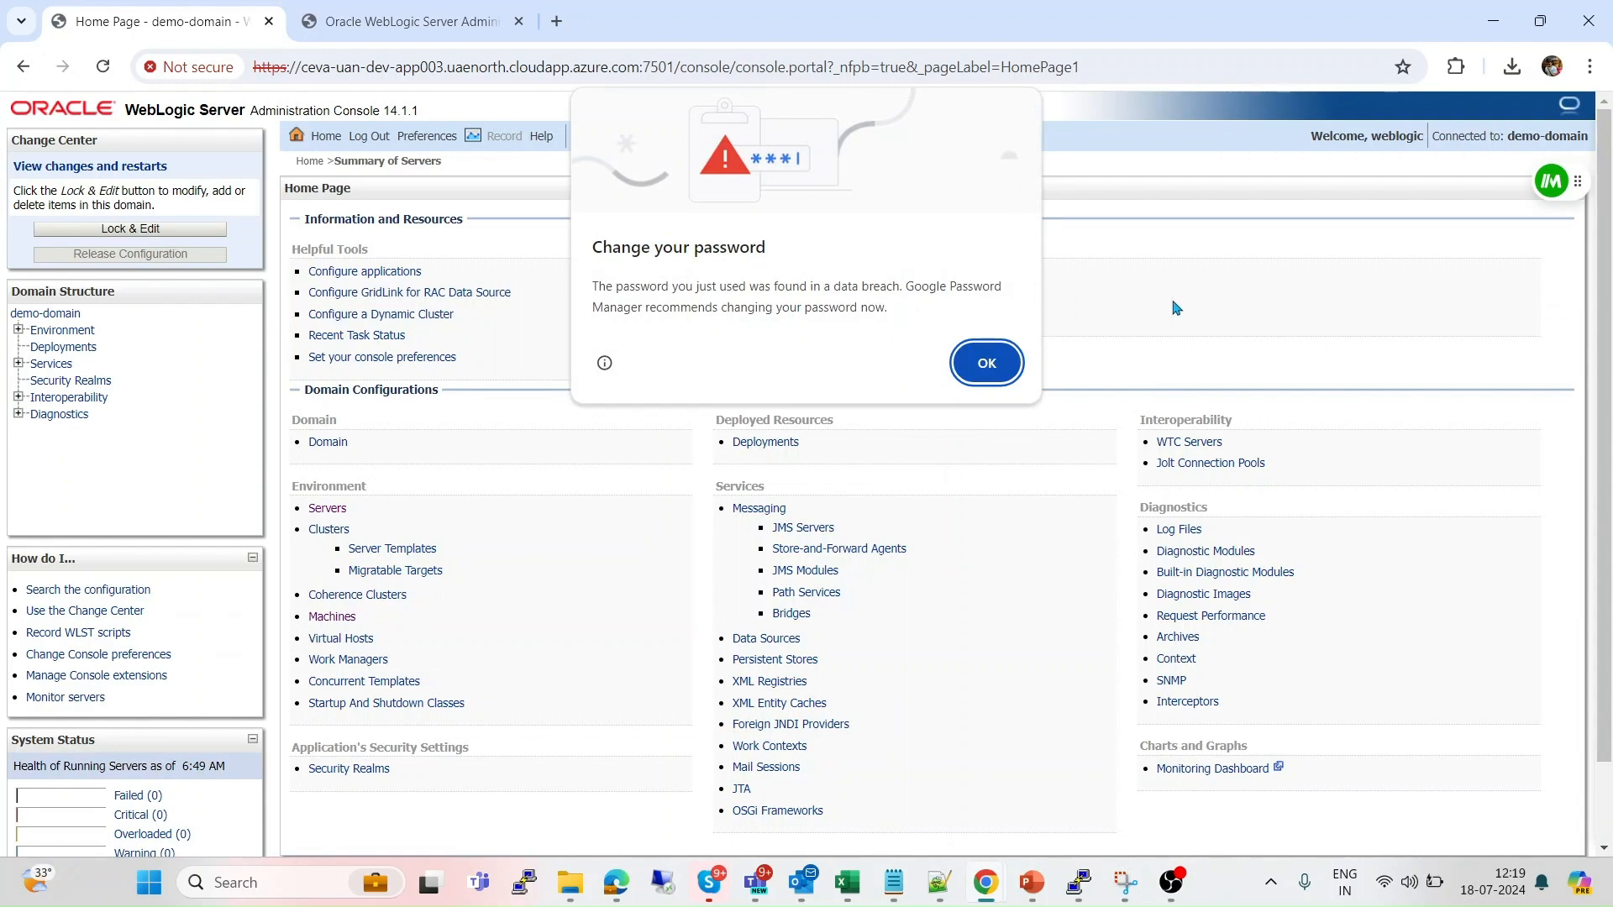
pyautogui.press('Return')
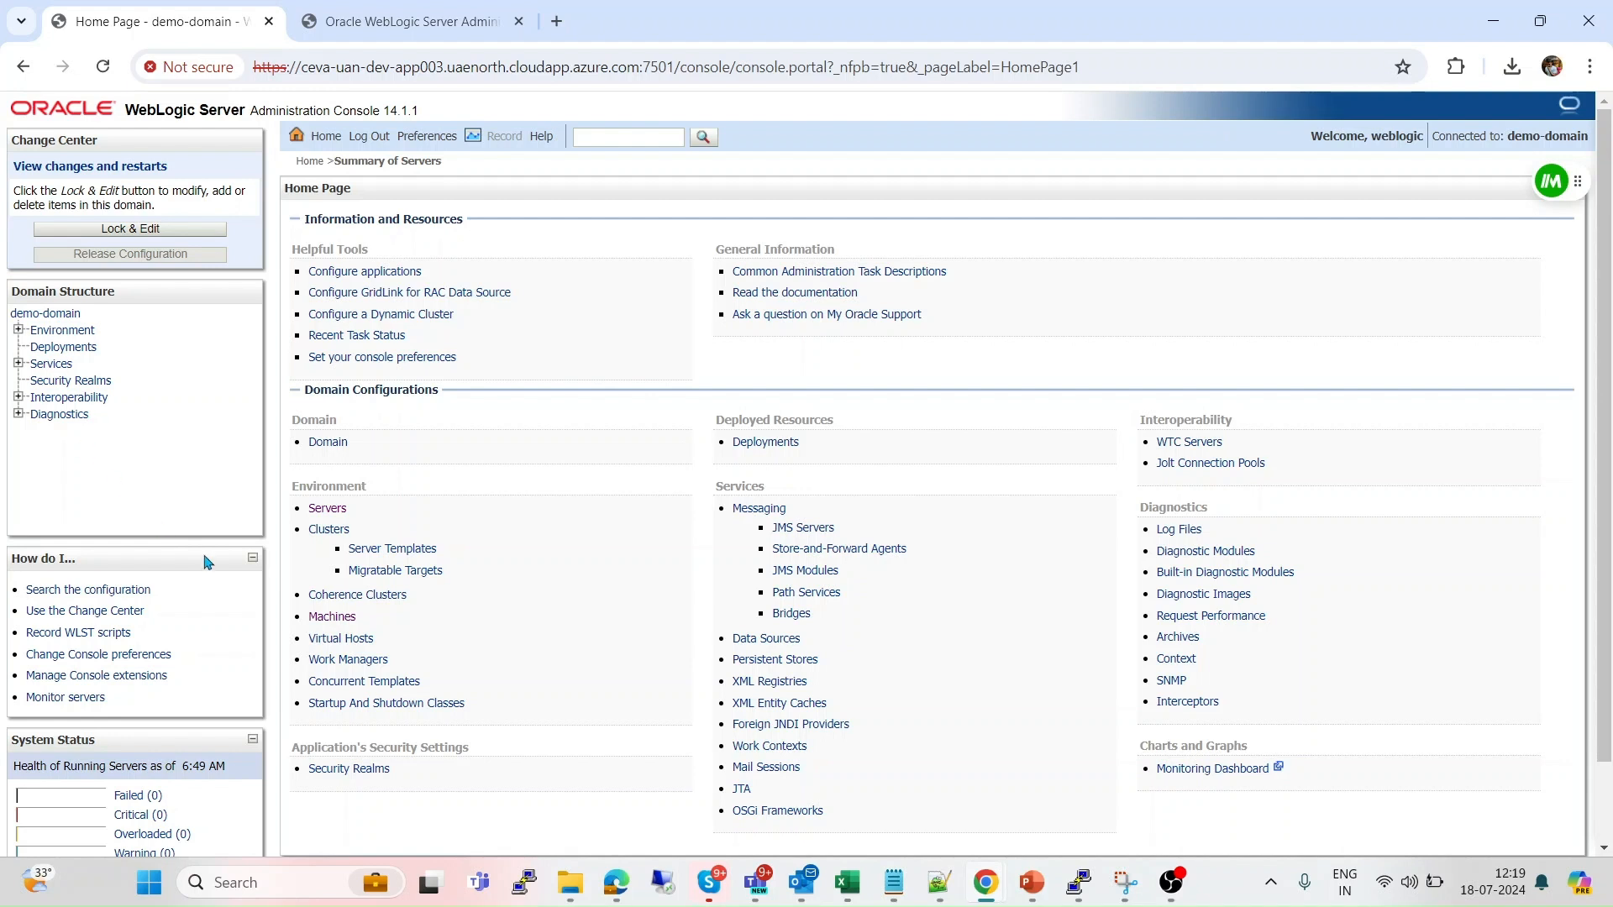
# Lock the configuration and delete Server-ms1 from the Servers summary.
pyautogui.click(326, 509)
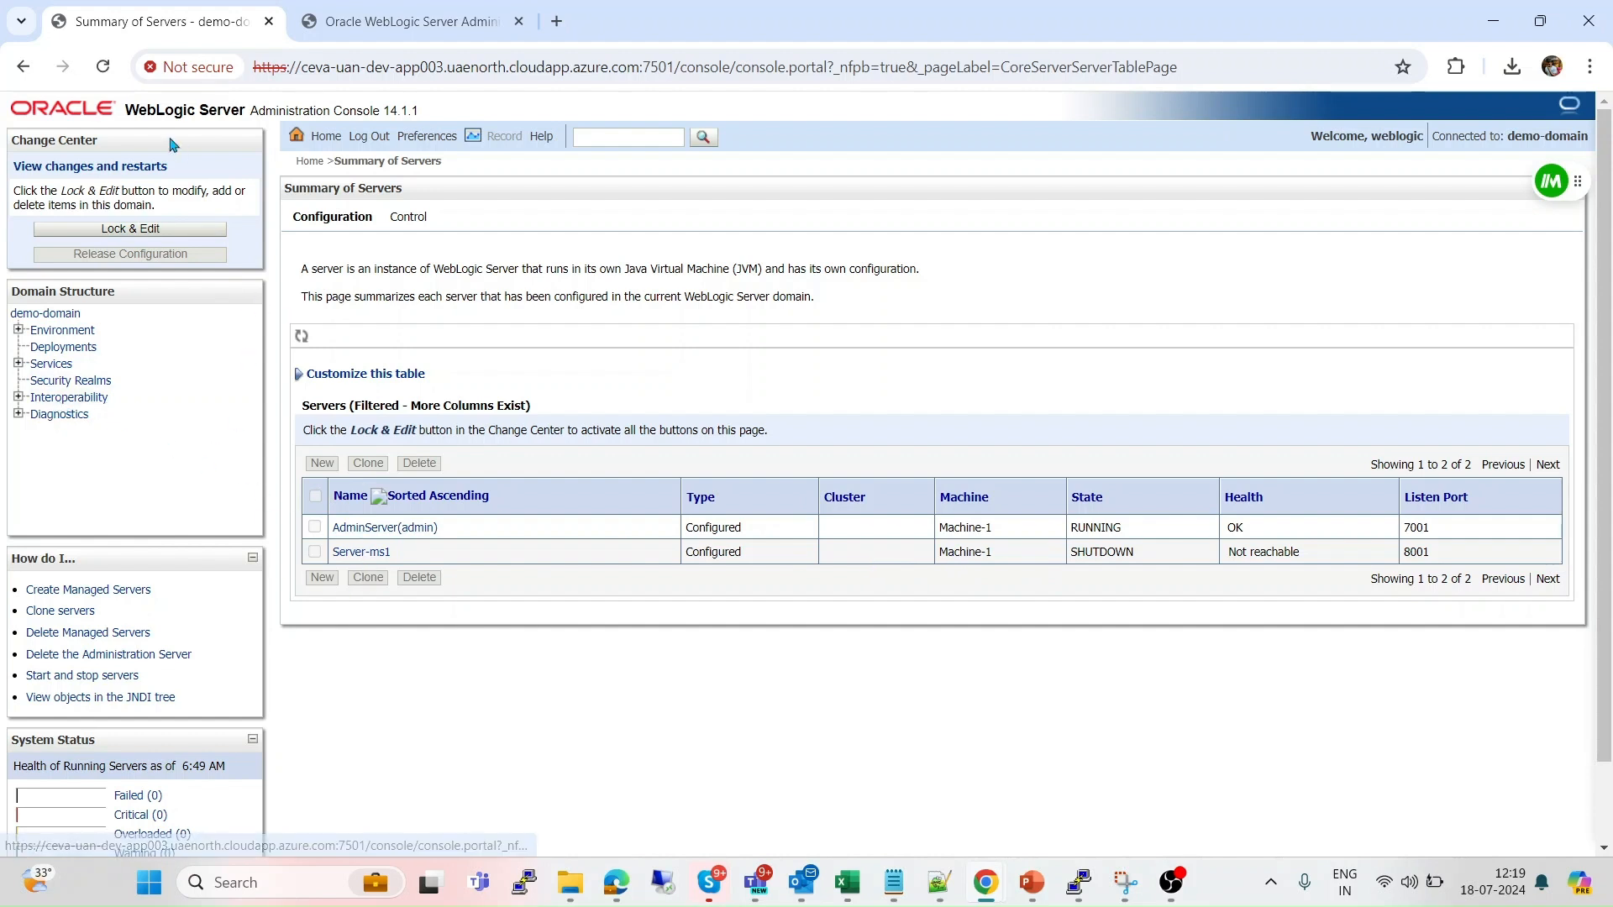
pyautogui.click(131, 232)
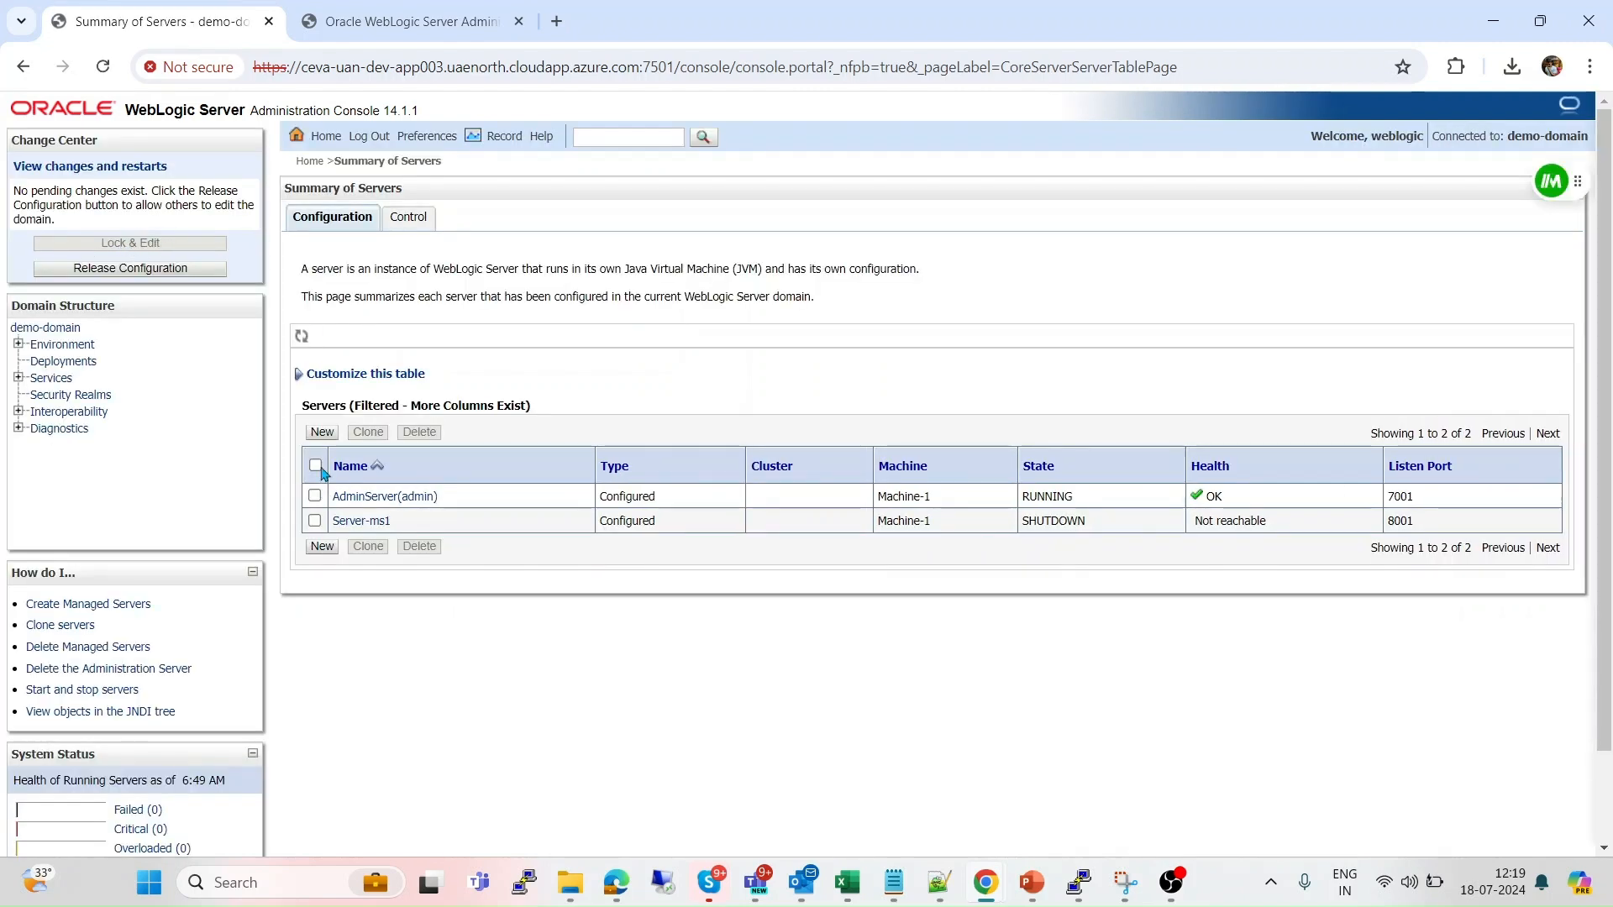
pyautogui.click(315, 521)
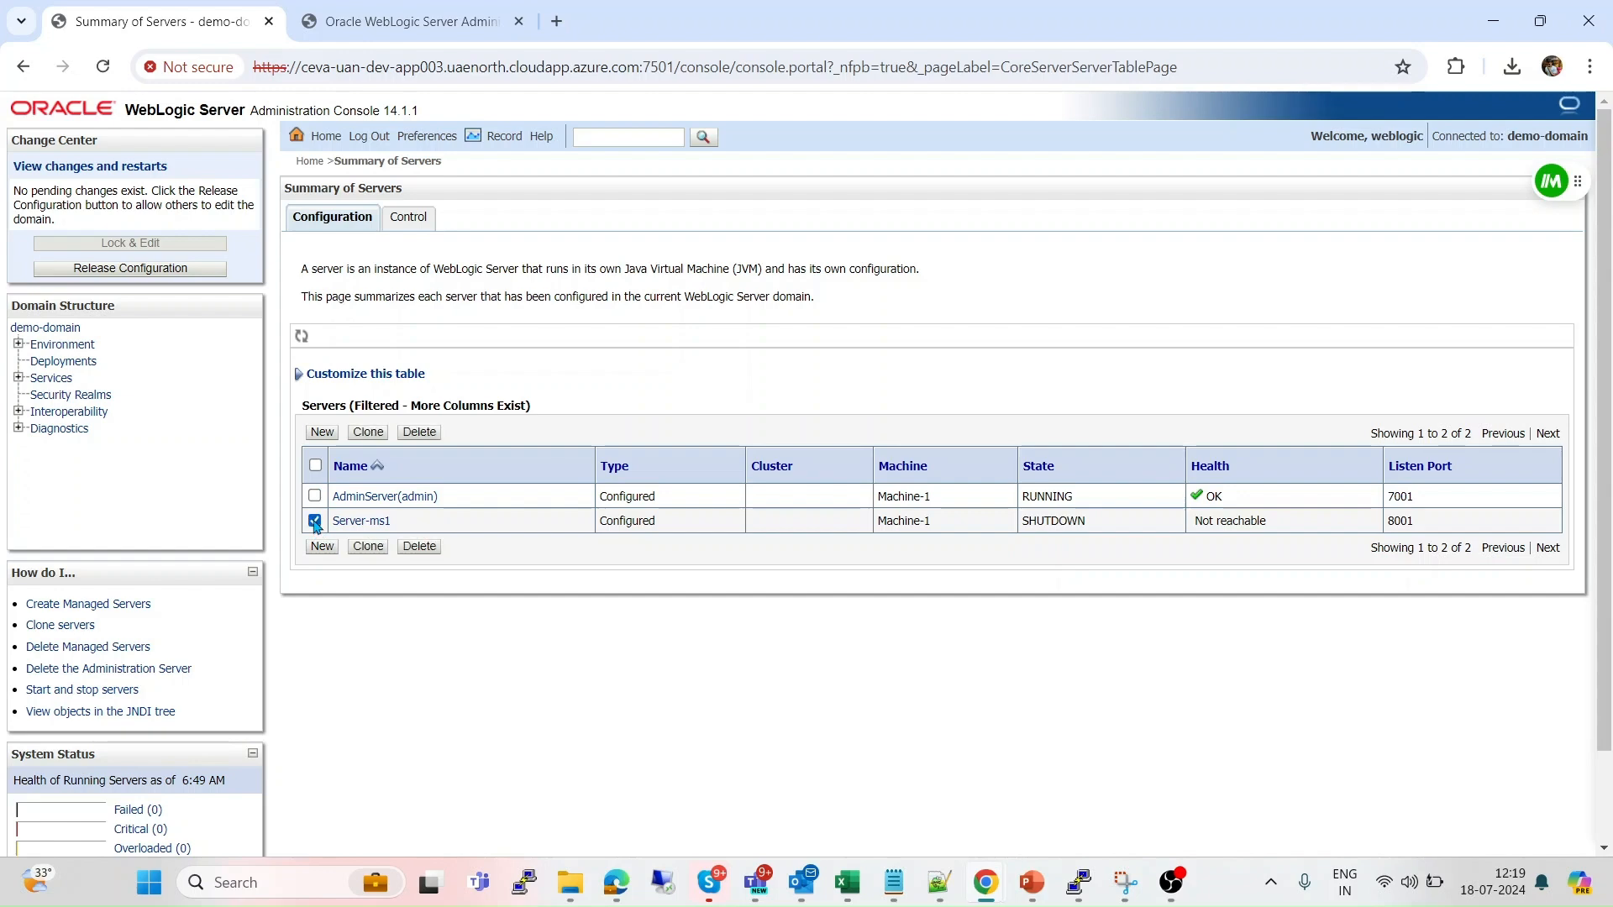
pyautogui.click(424, 547)
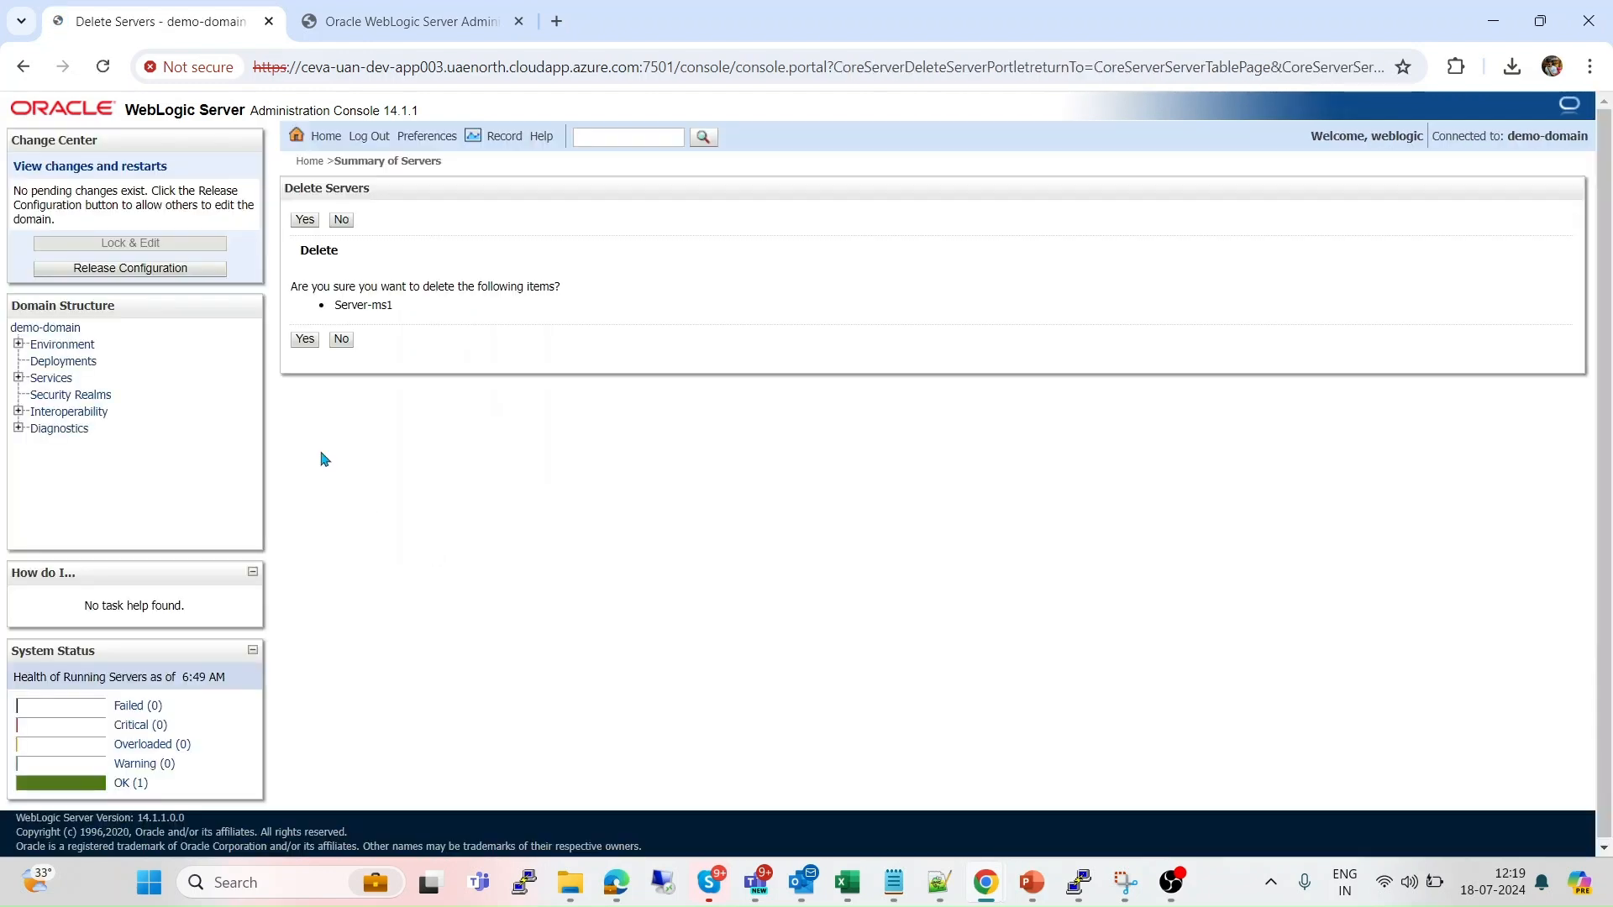
pyautogui.click(304, 341)
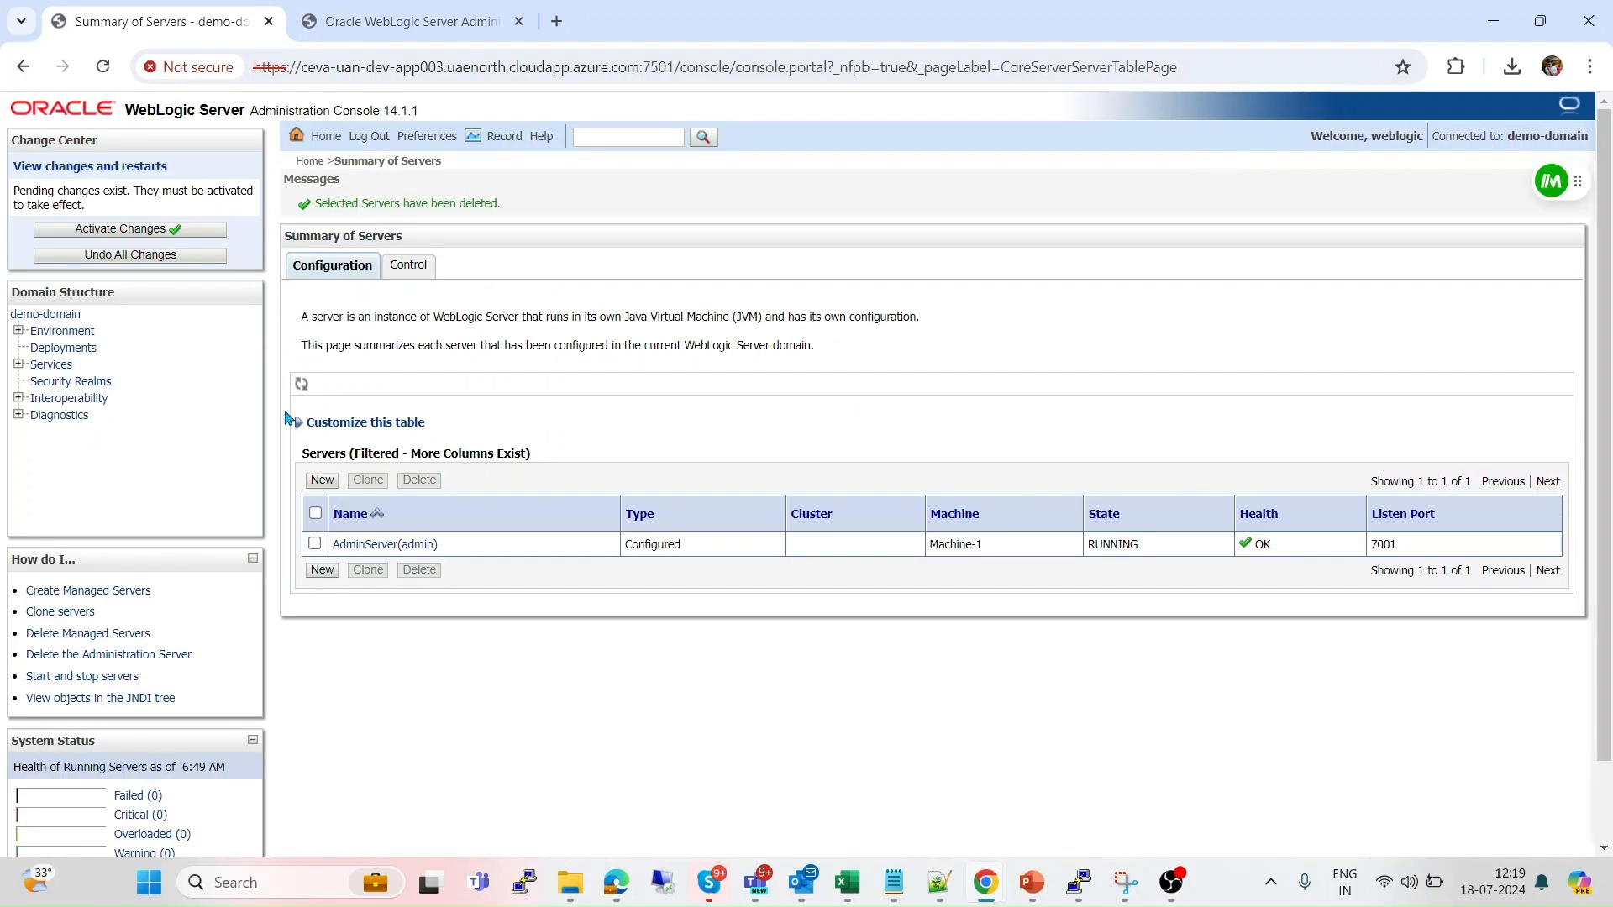
# Remove AdminServer from Machine-1's assigned servers.
pyautogui.click(18, 331)
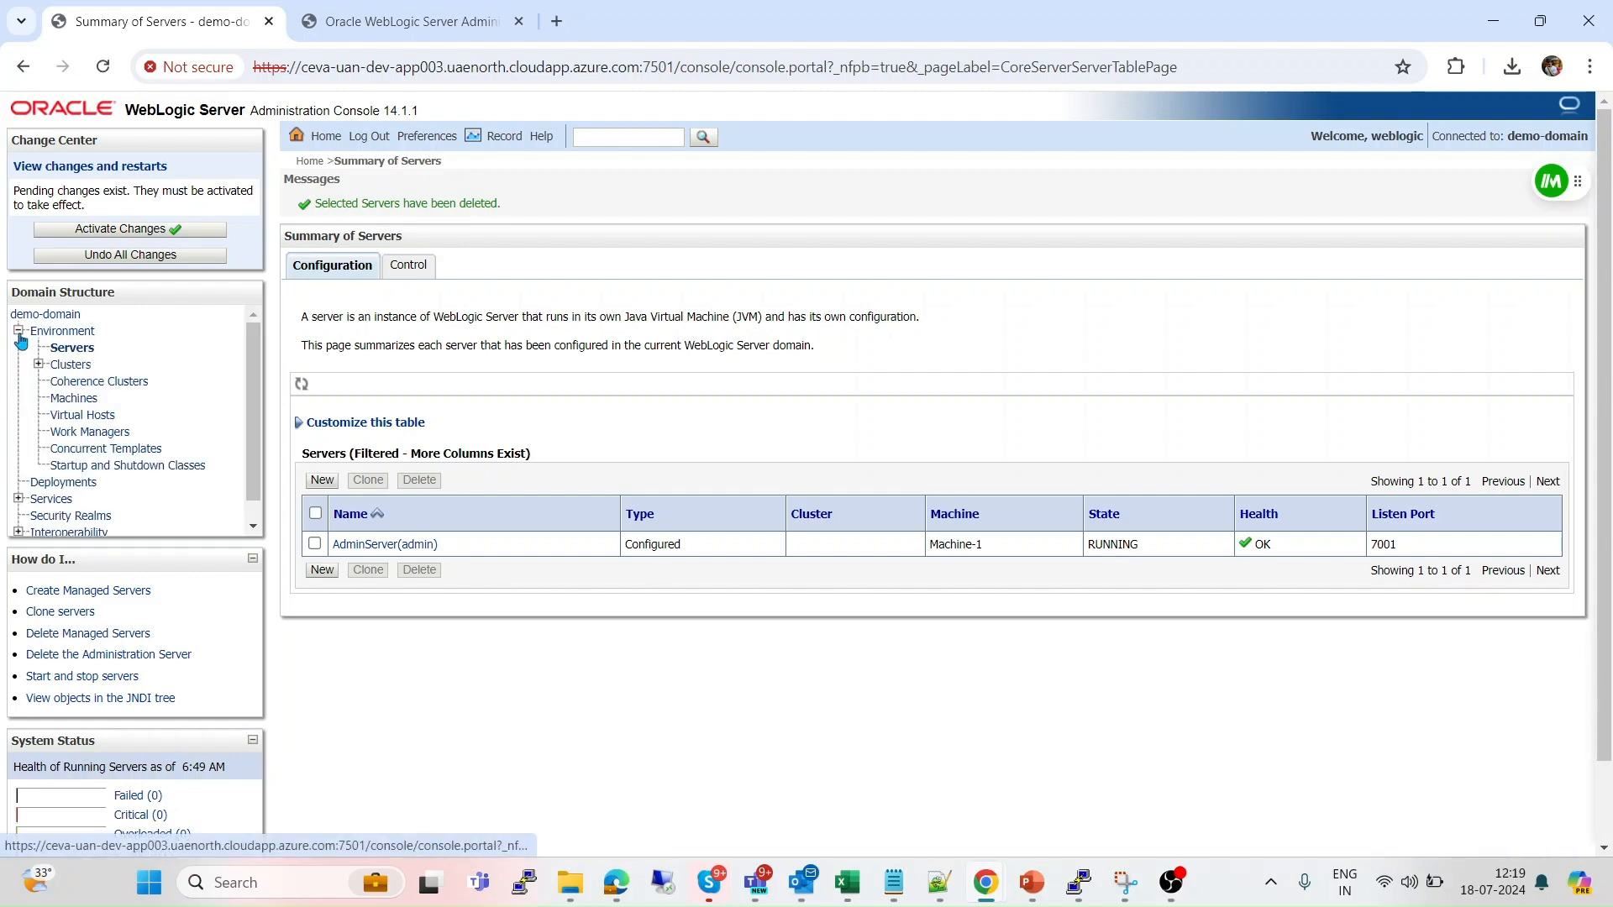
pyautogui.click(77, 402)
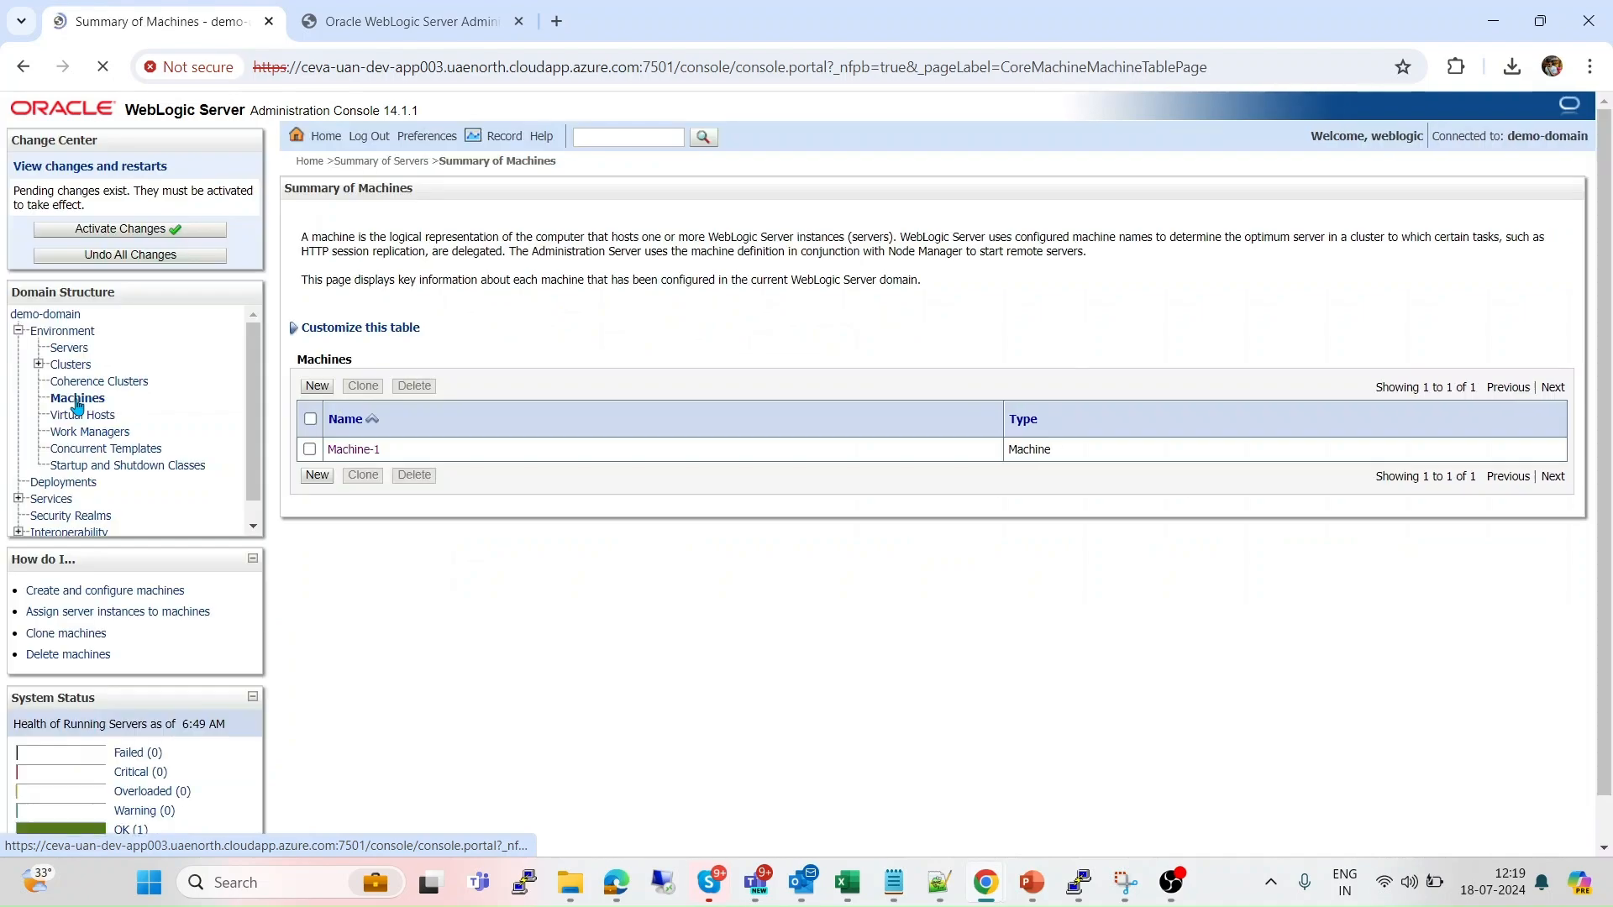
pyautogui.click(350, 452)
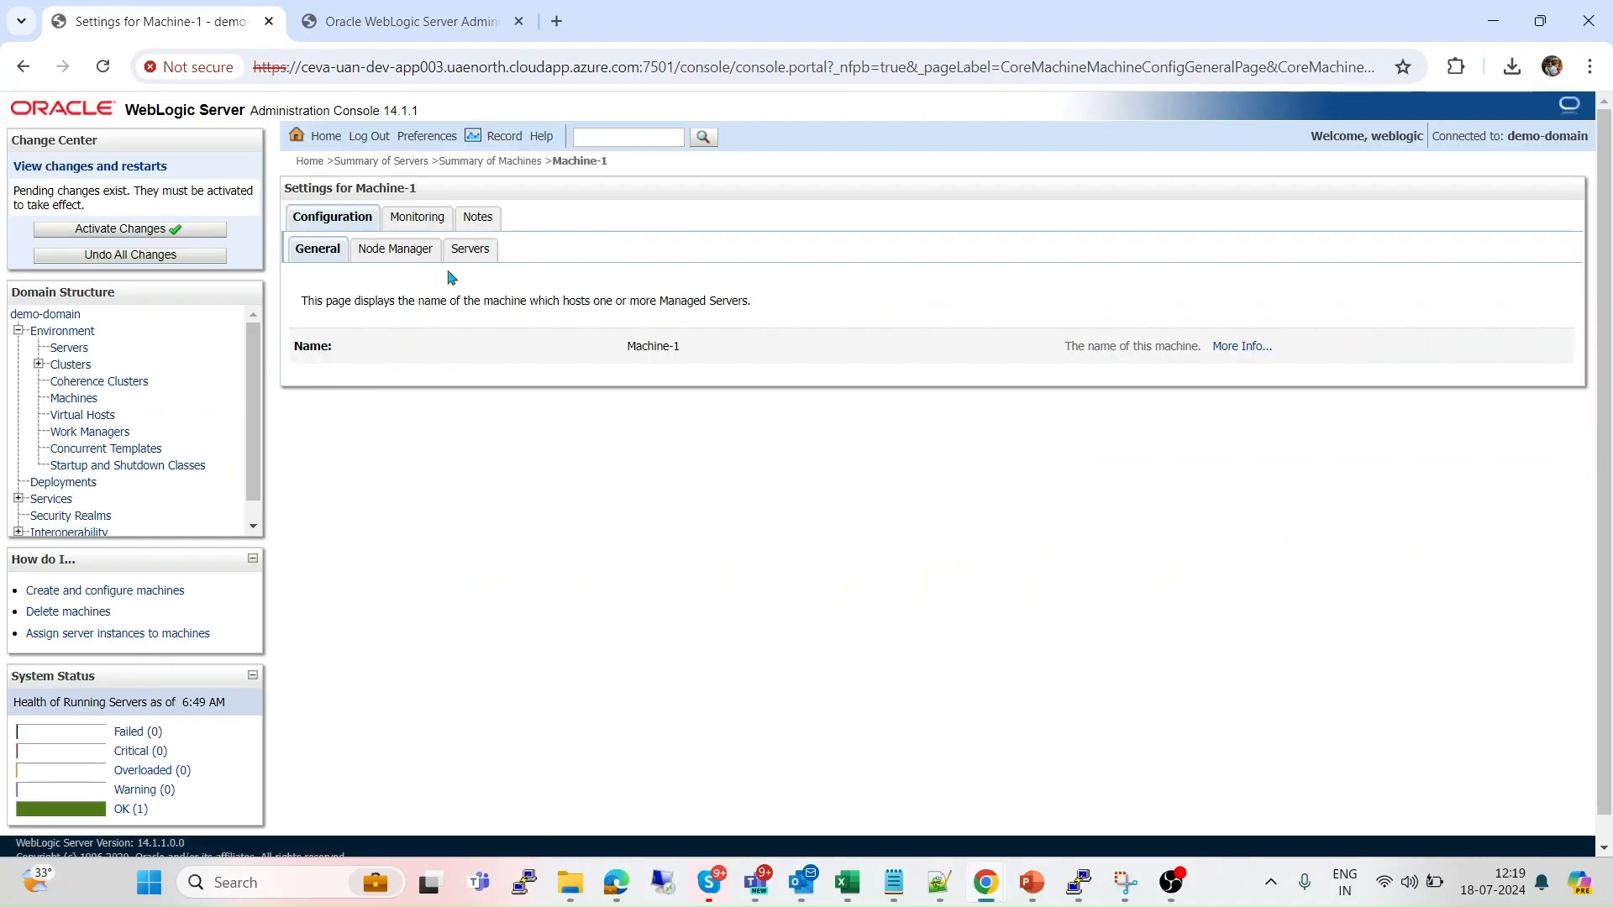
pyautogui.click(474, 252)
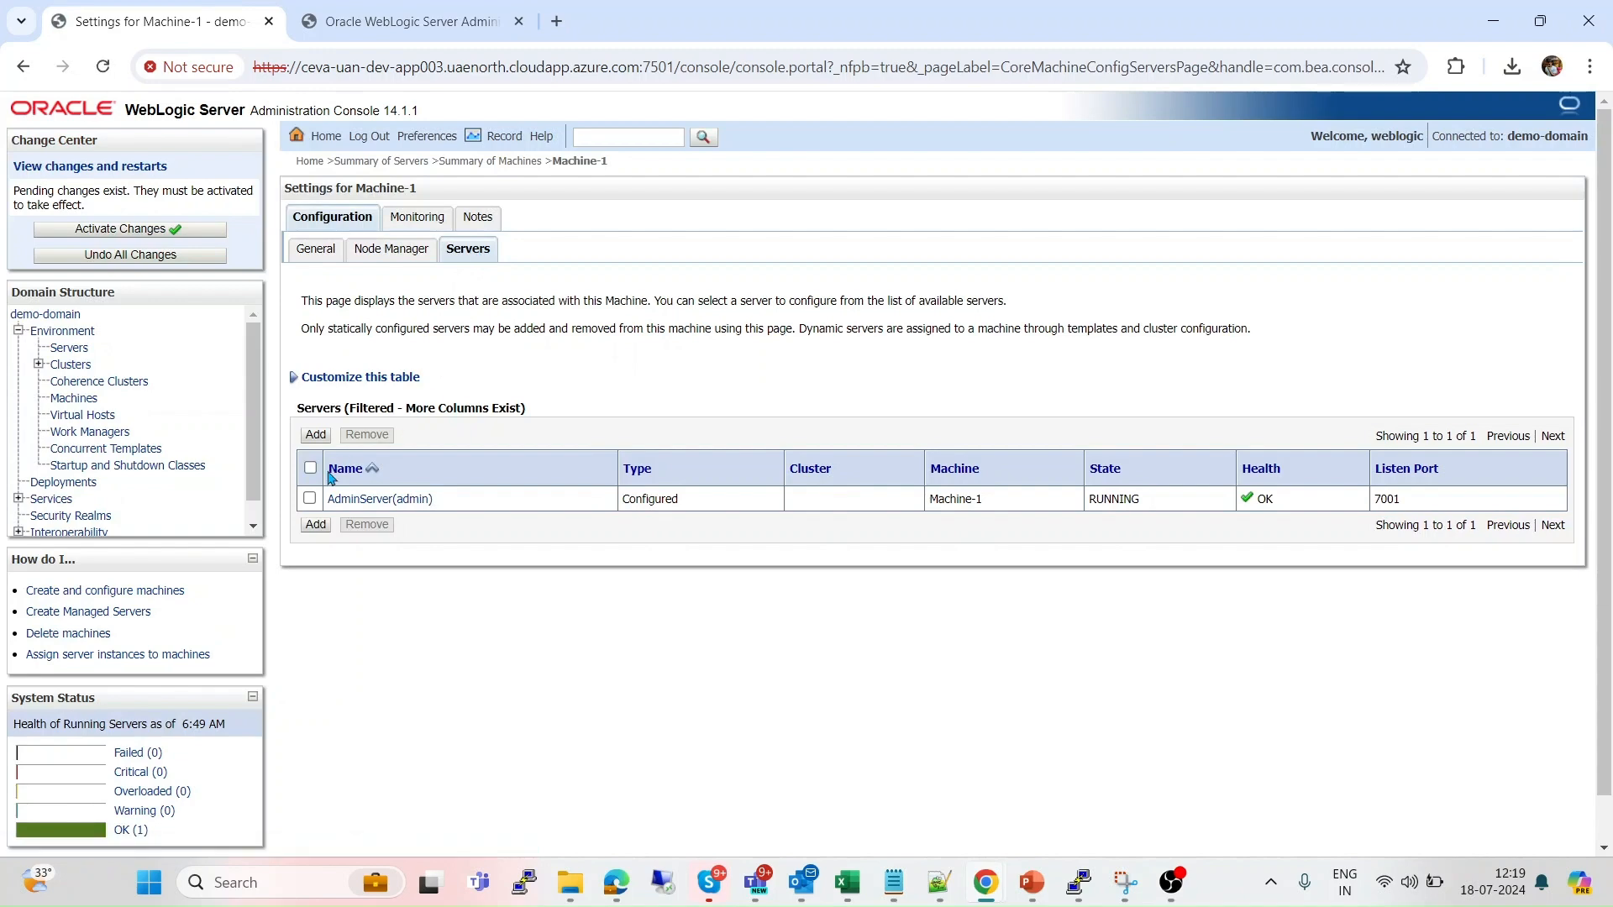
pyautogui.click(310, 499)
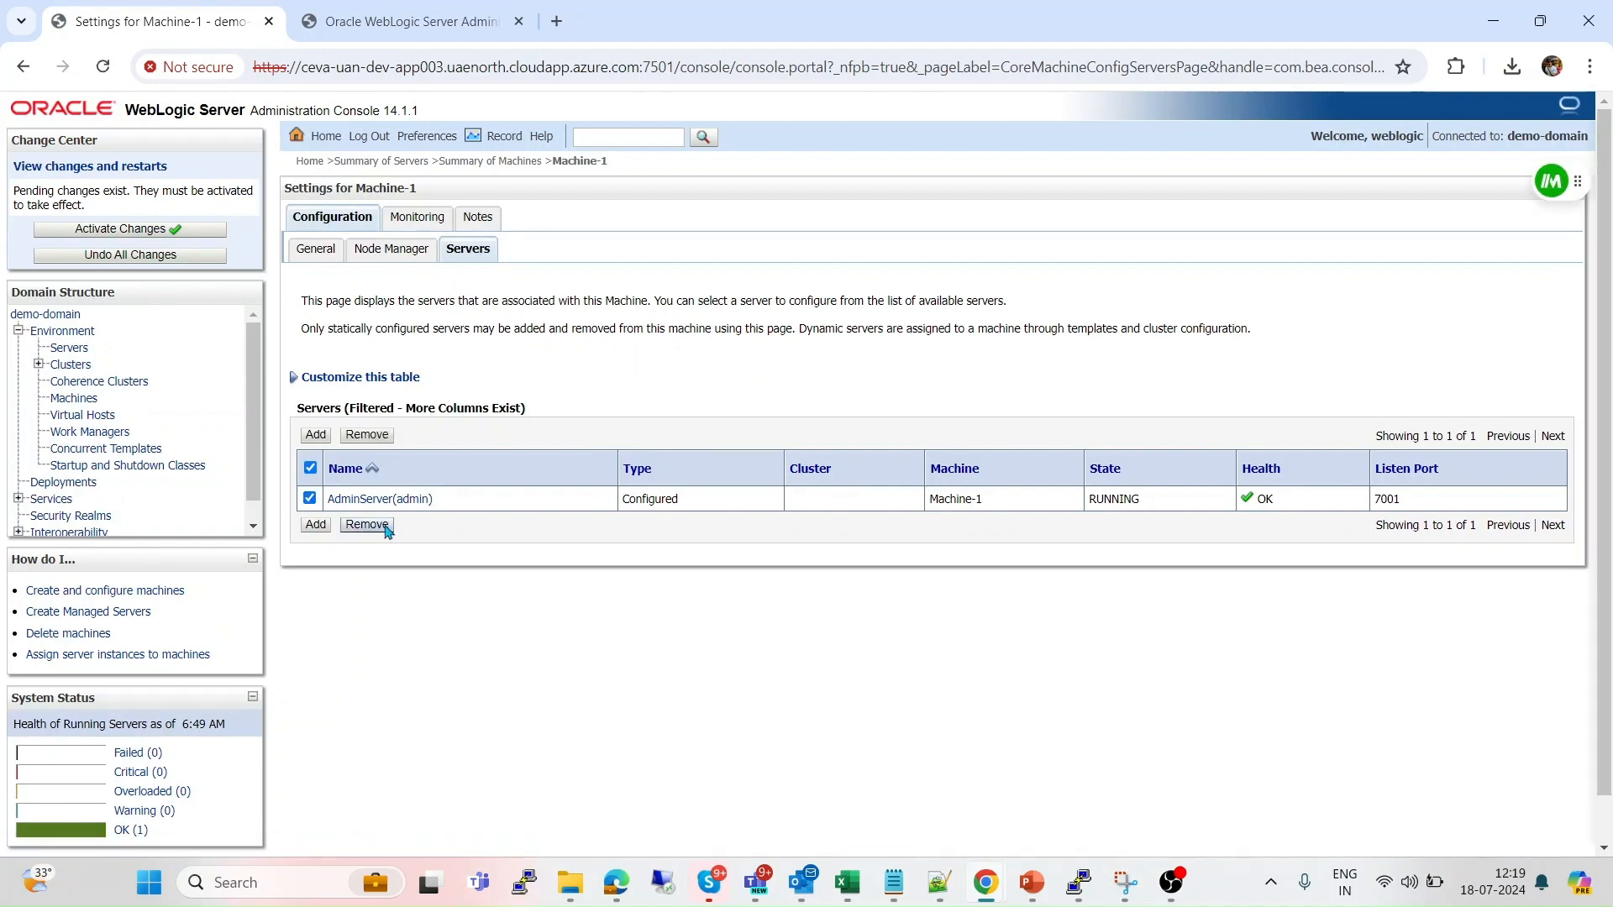
pyautogui.click(383, 525)
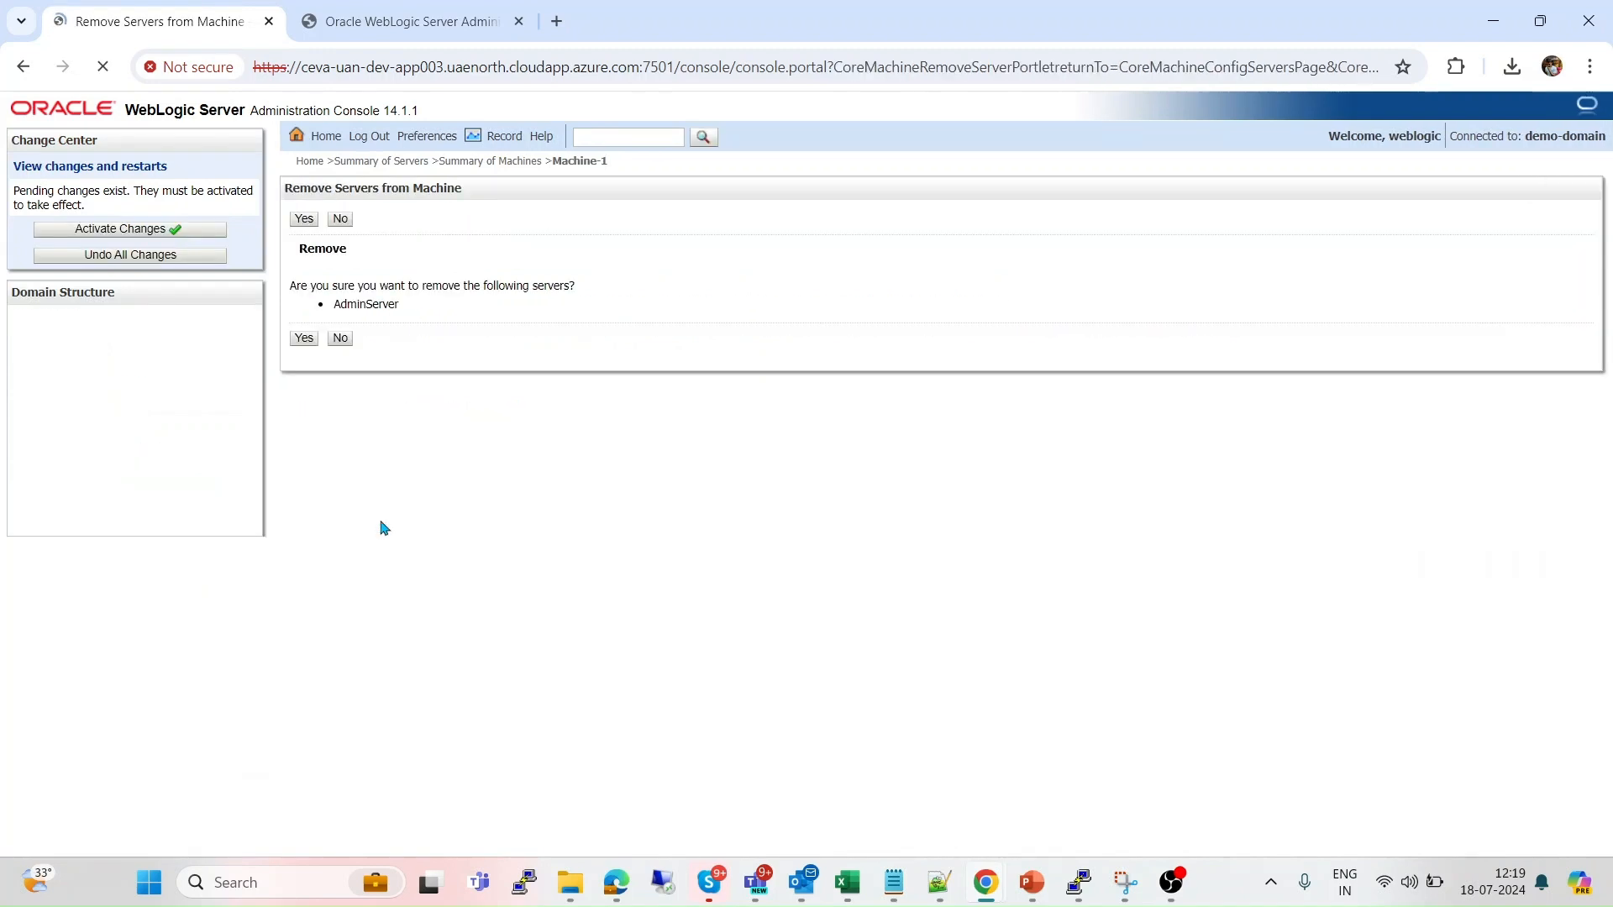
pyautogui.click(304, 340)
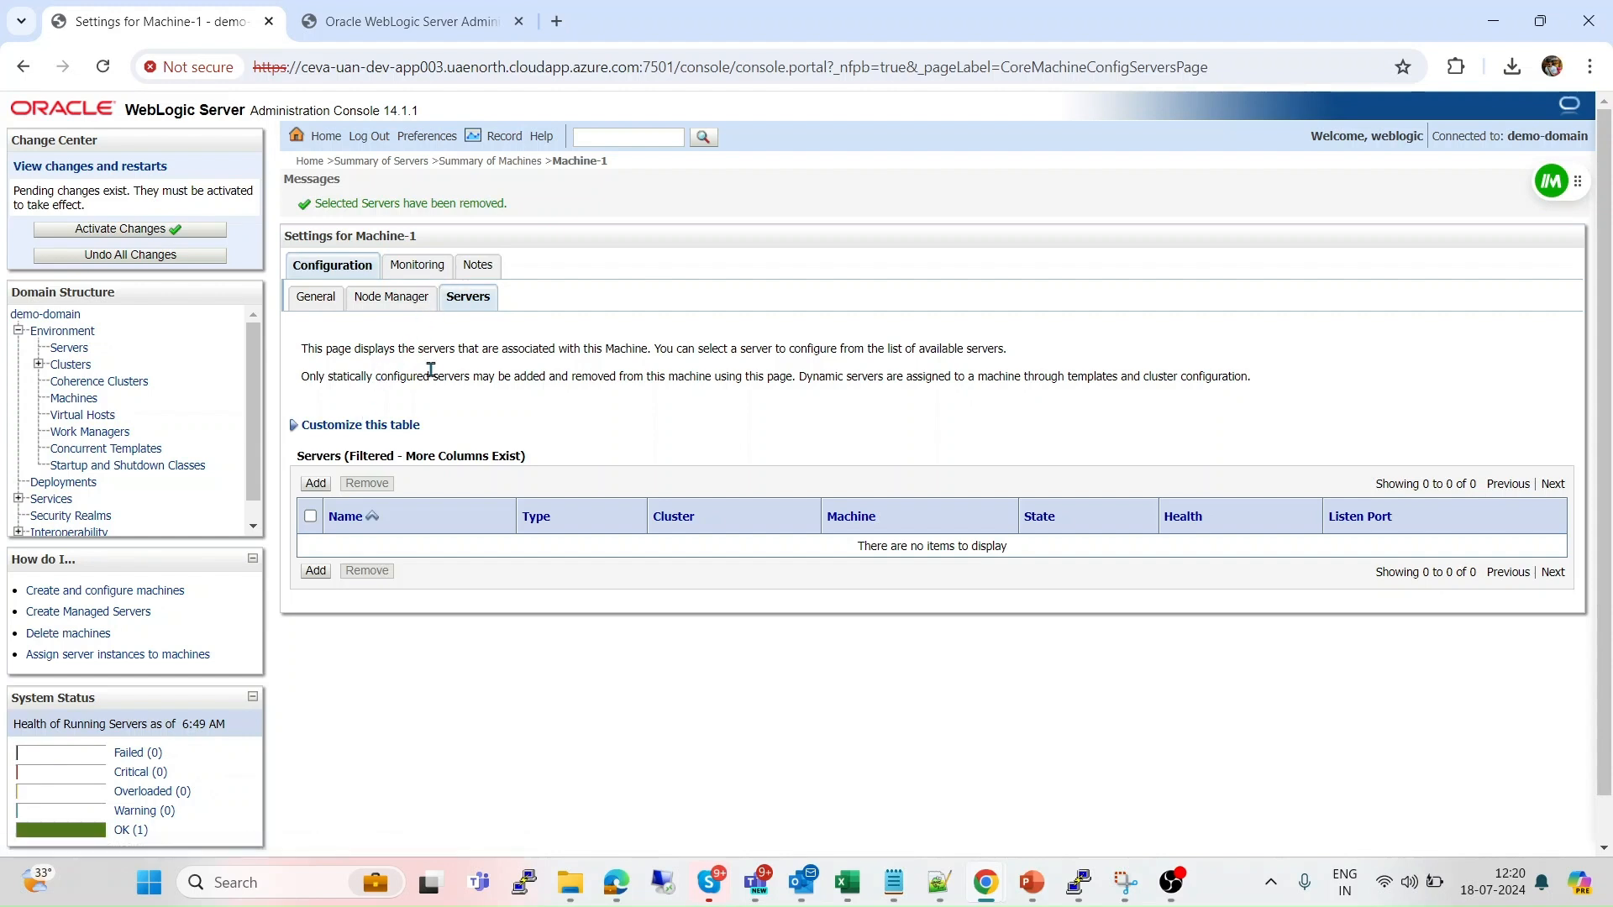
# Delete Machine-1 from the Machines summary and activate the changes.
pyautogui.click(493, 164)
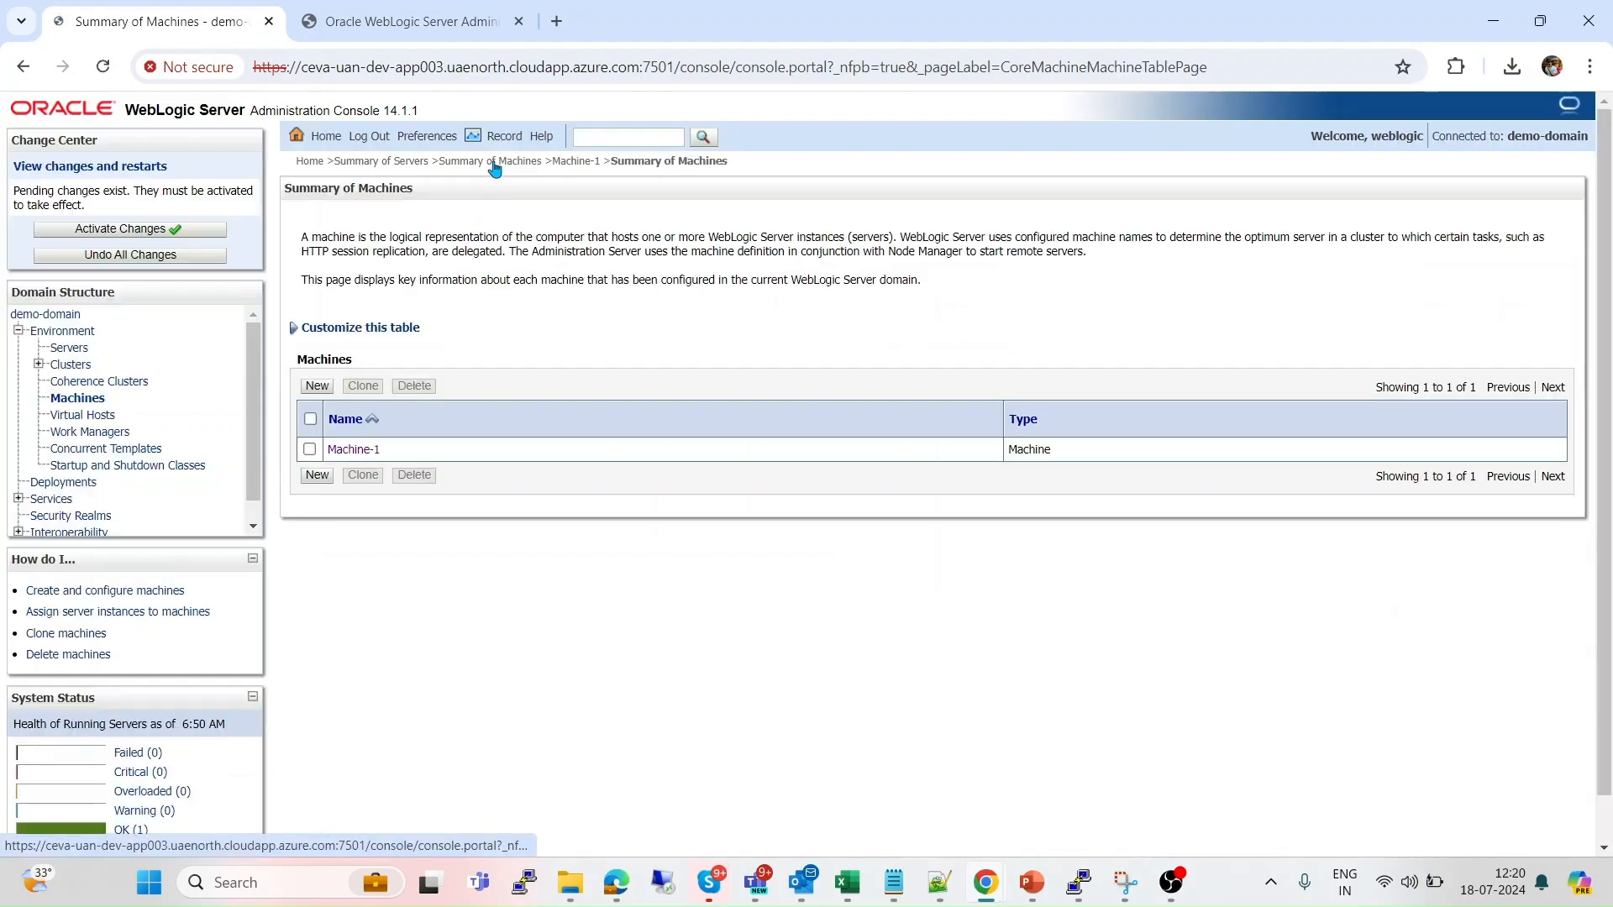
pyautogui.click(310, 450)
pyautogui.click(414, 476)
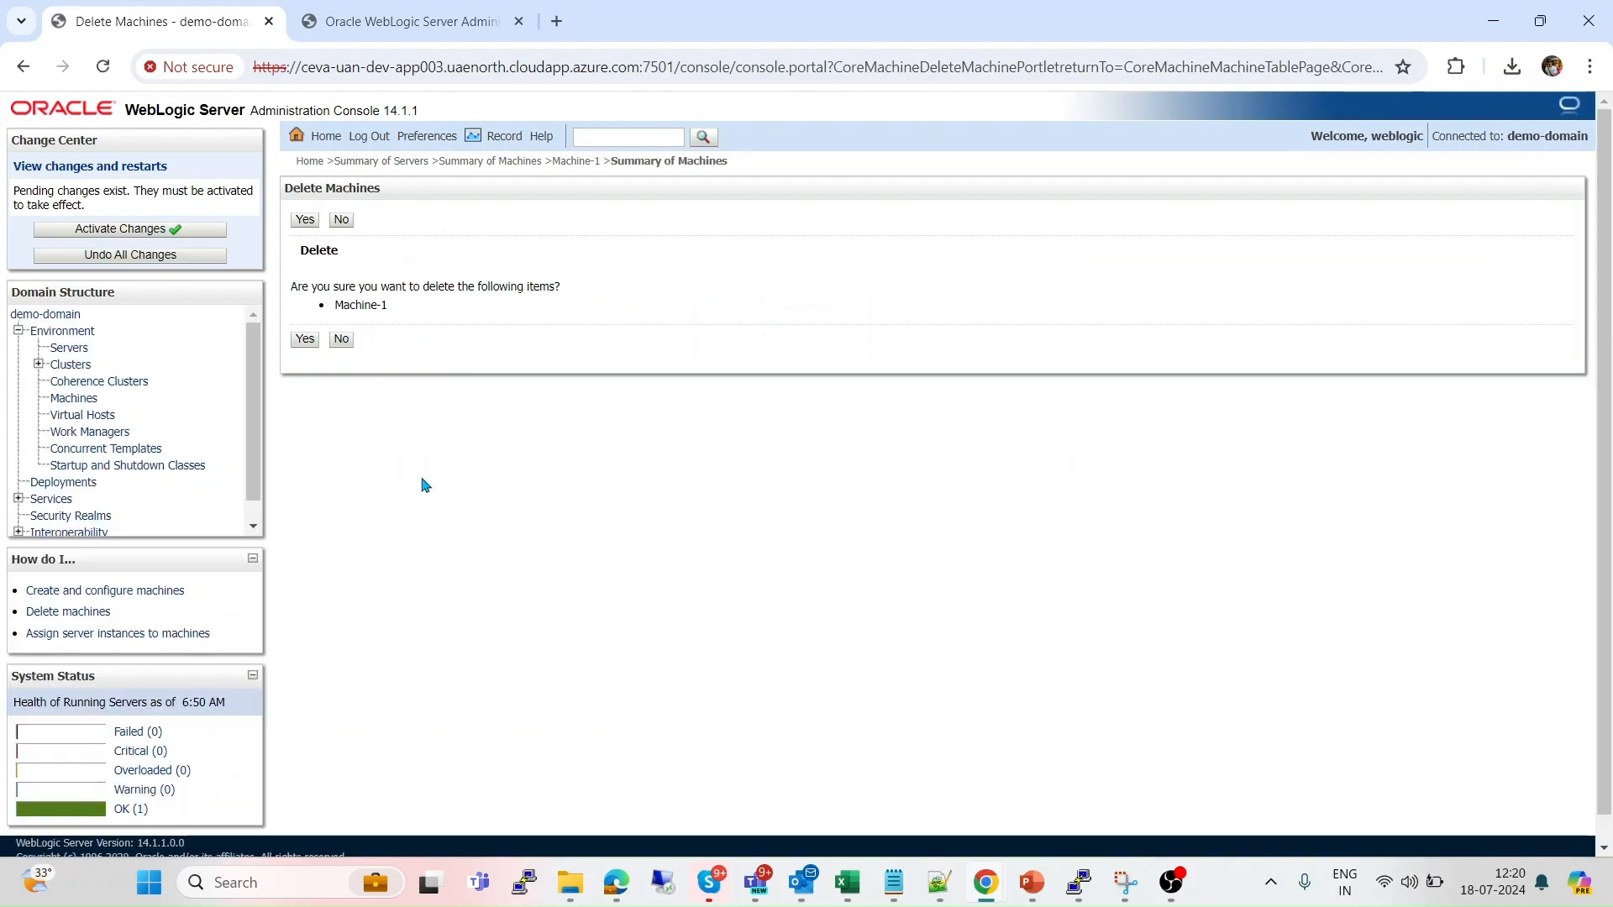
pyautogui.click(304, 340)
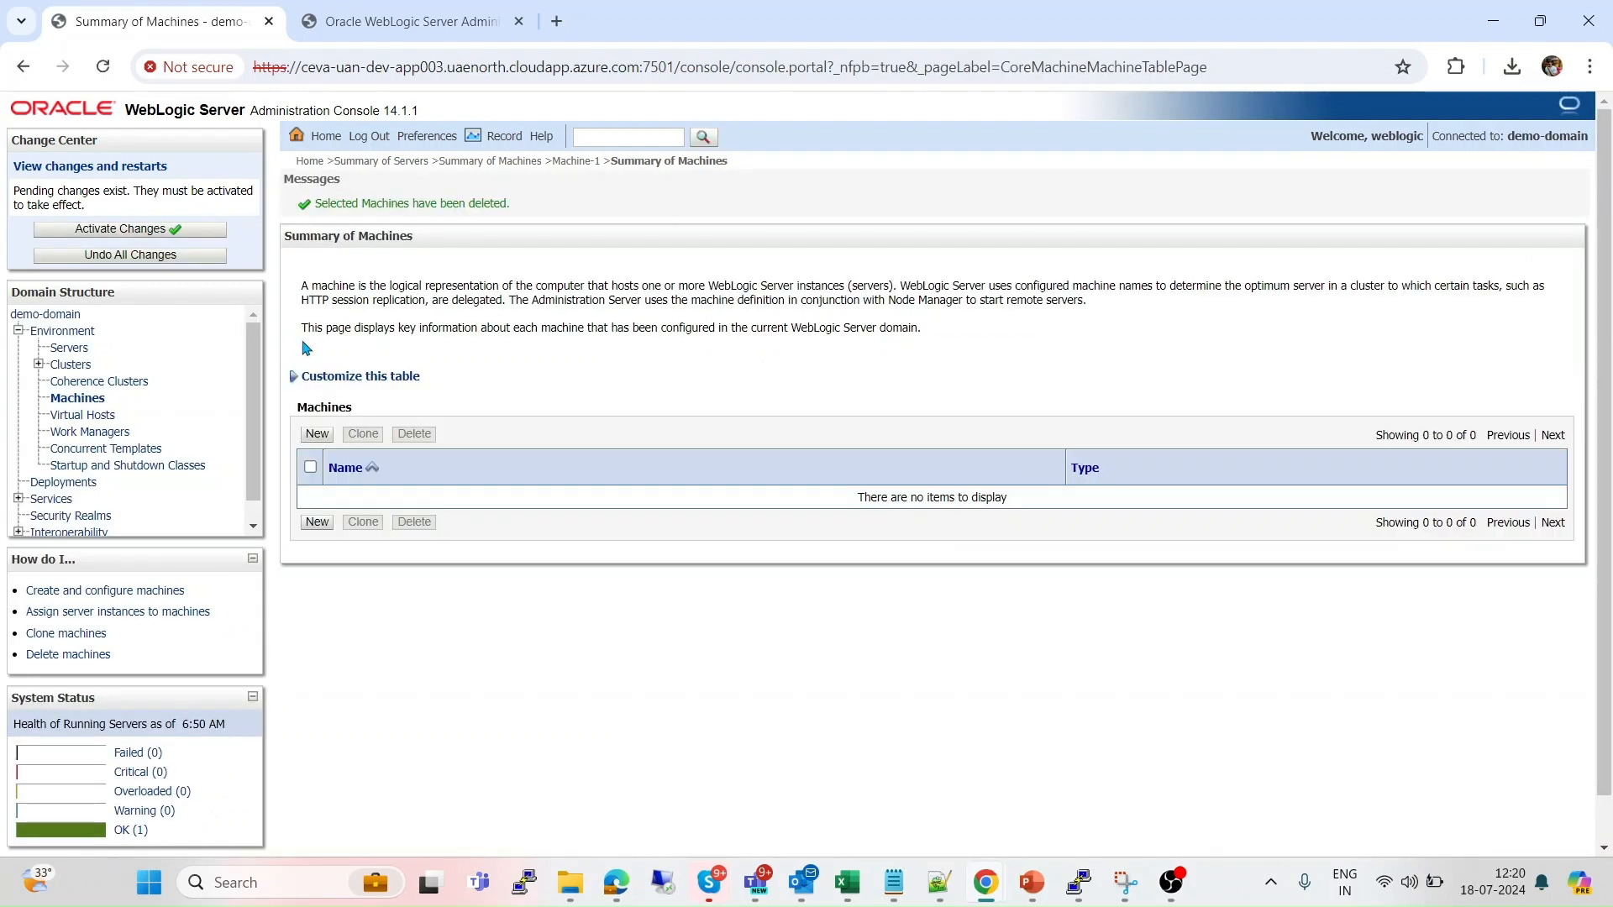
pyautogui.click(170, 232)
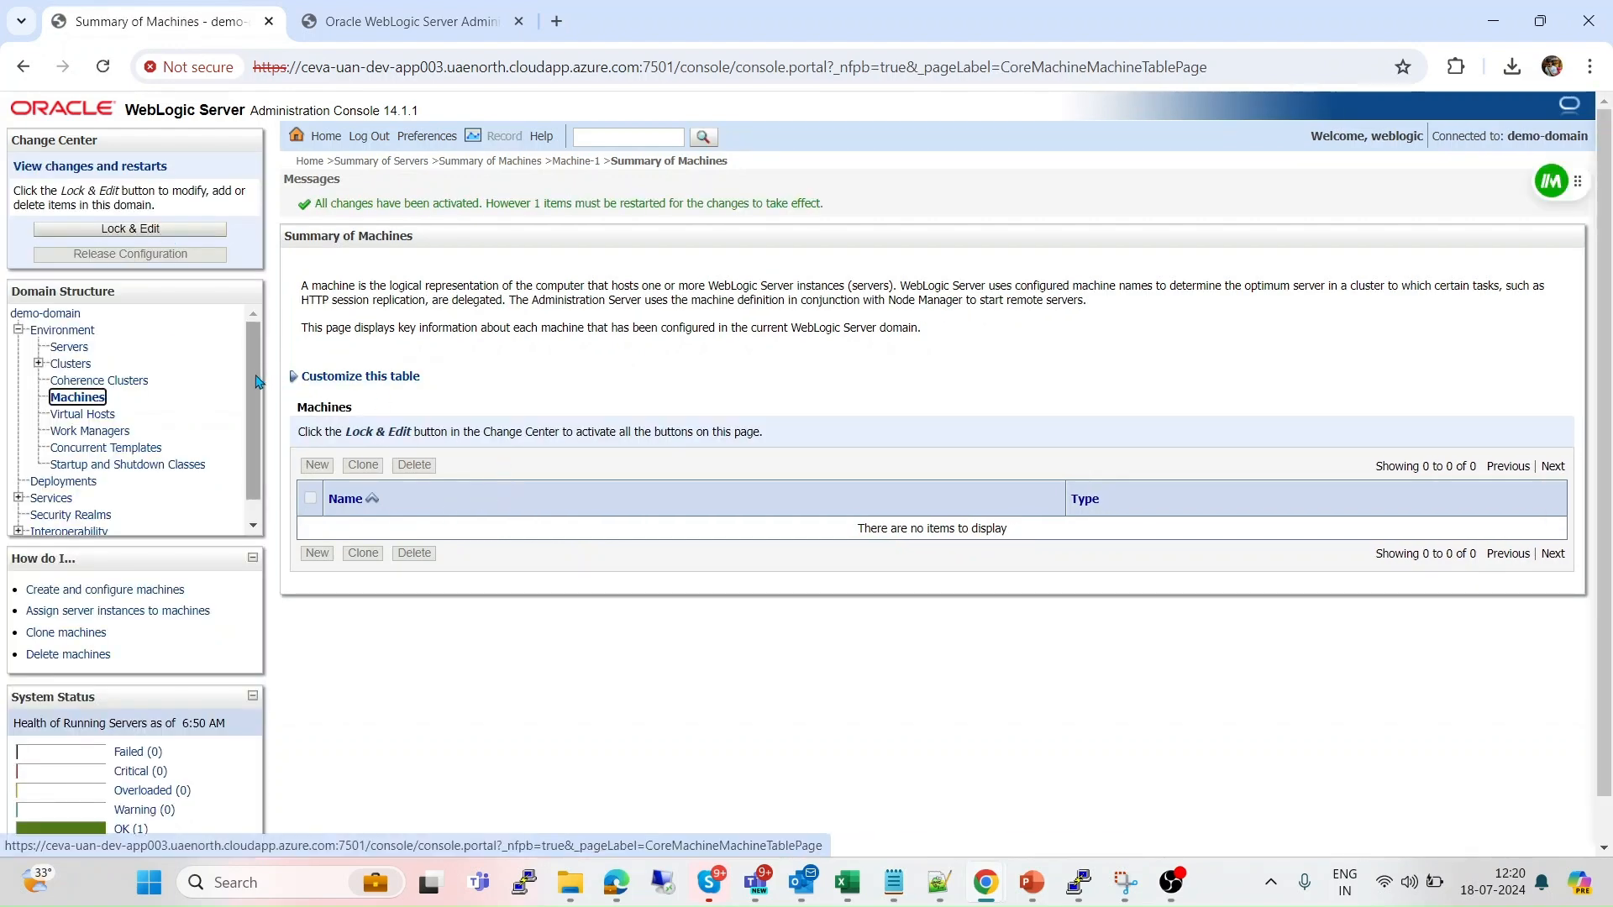
pyautogui.scroll(-1, 258, 382)
pyautogui.scroll(1, 251, 361)
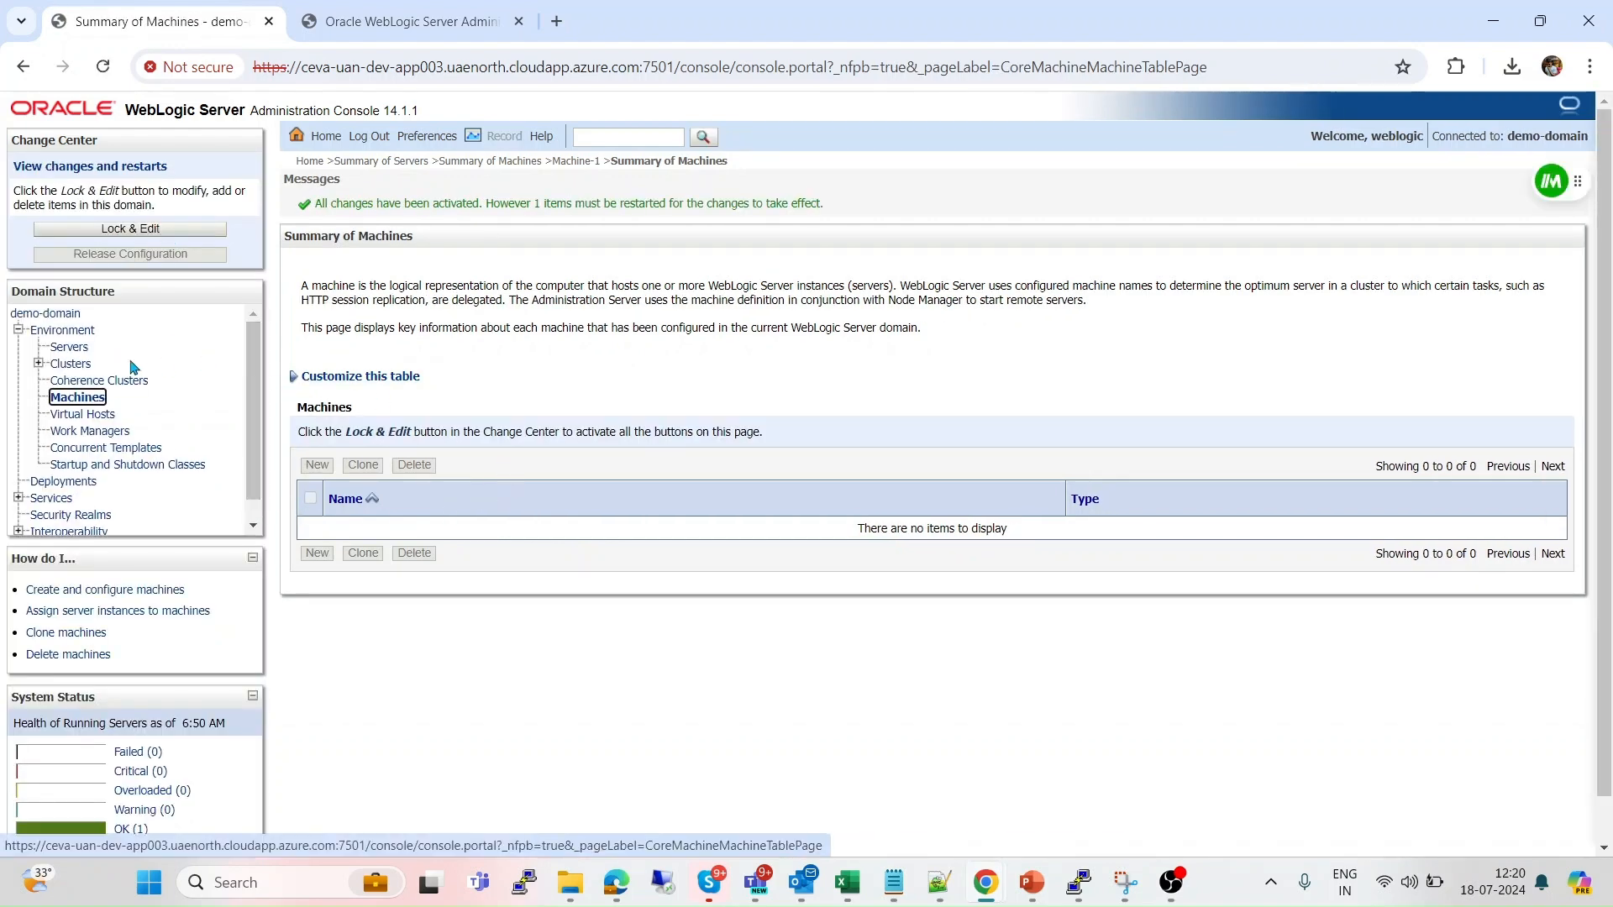
# Return to the empty Machines summary and lock the configuration for editing.
pyautogui.click(64, 353)
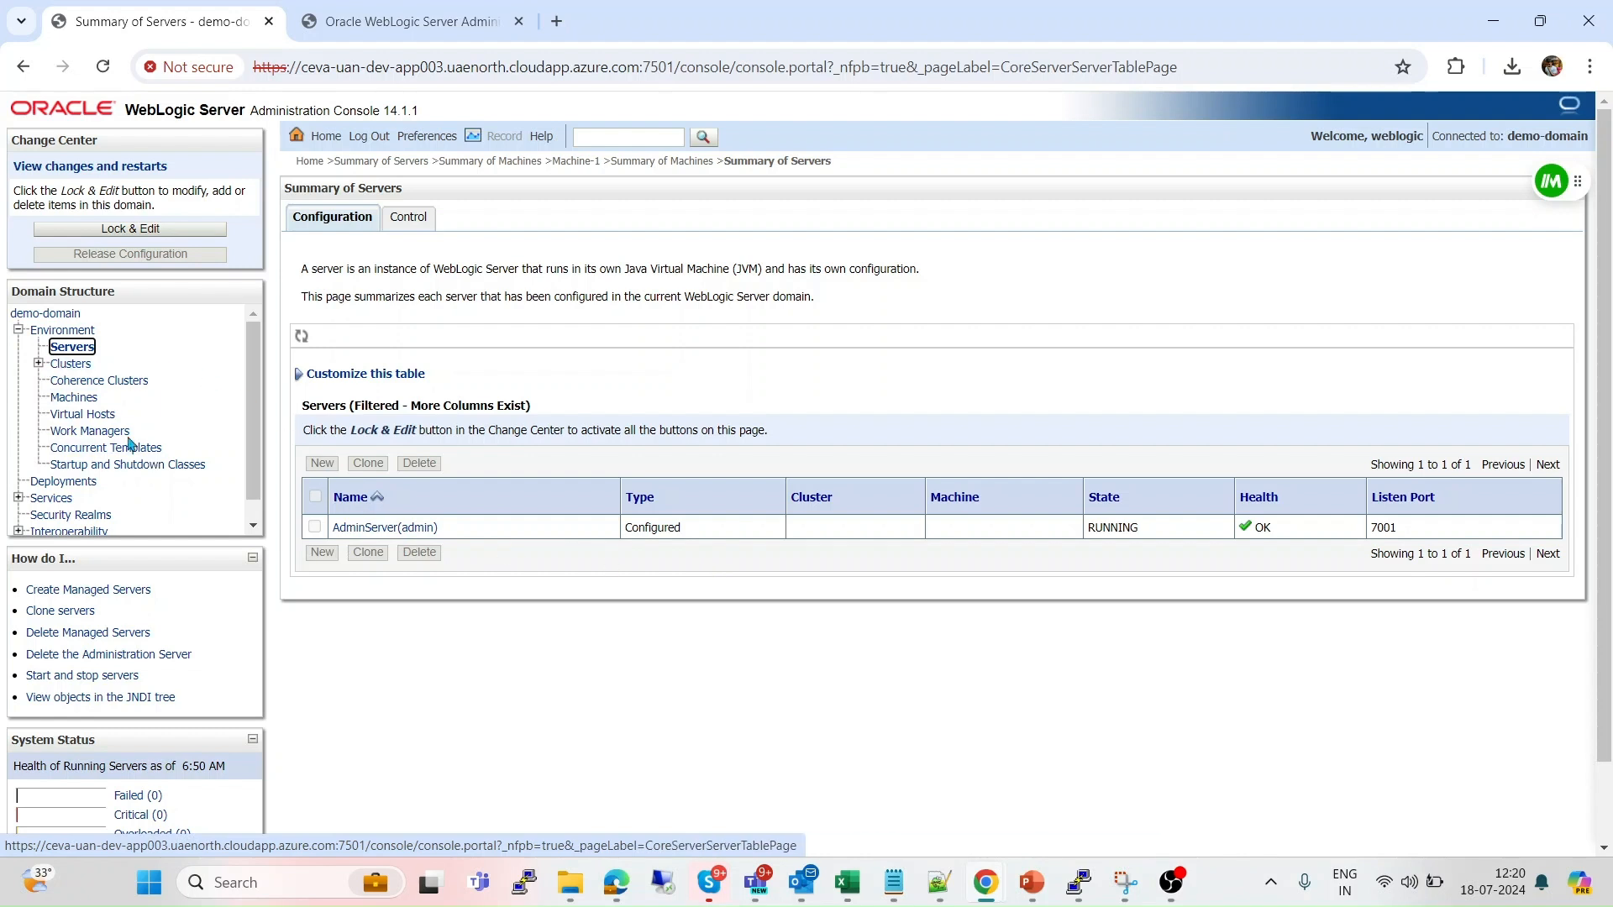
pyautogui.click(87, 400)
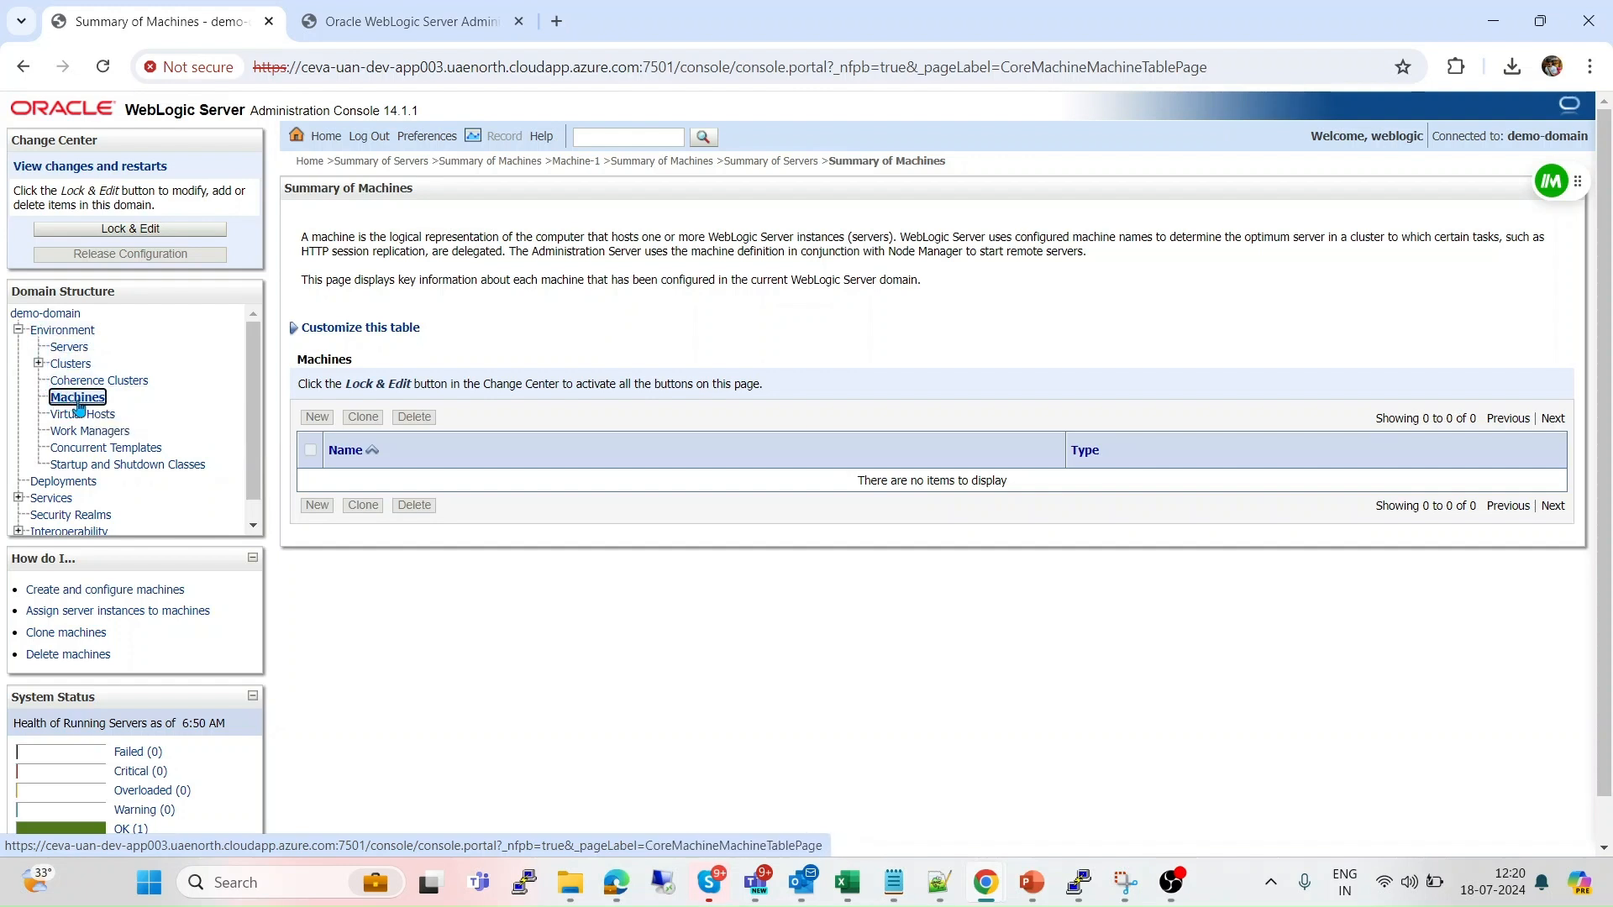
pyautogui.click(167, 229)
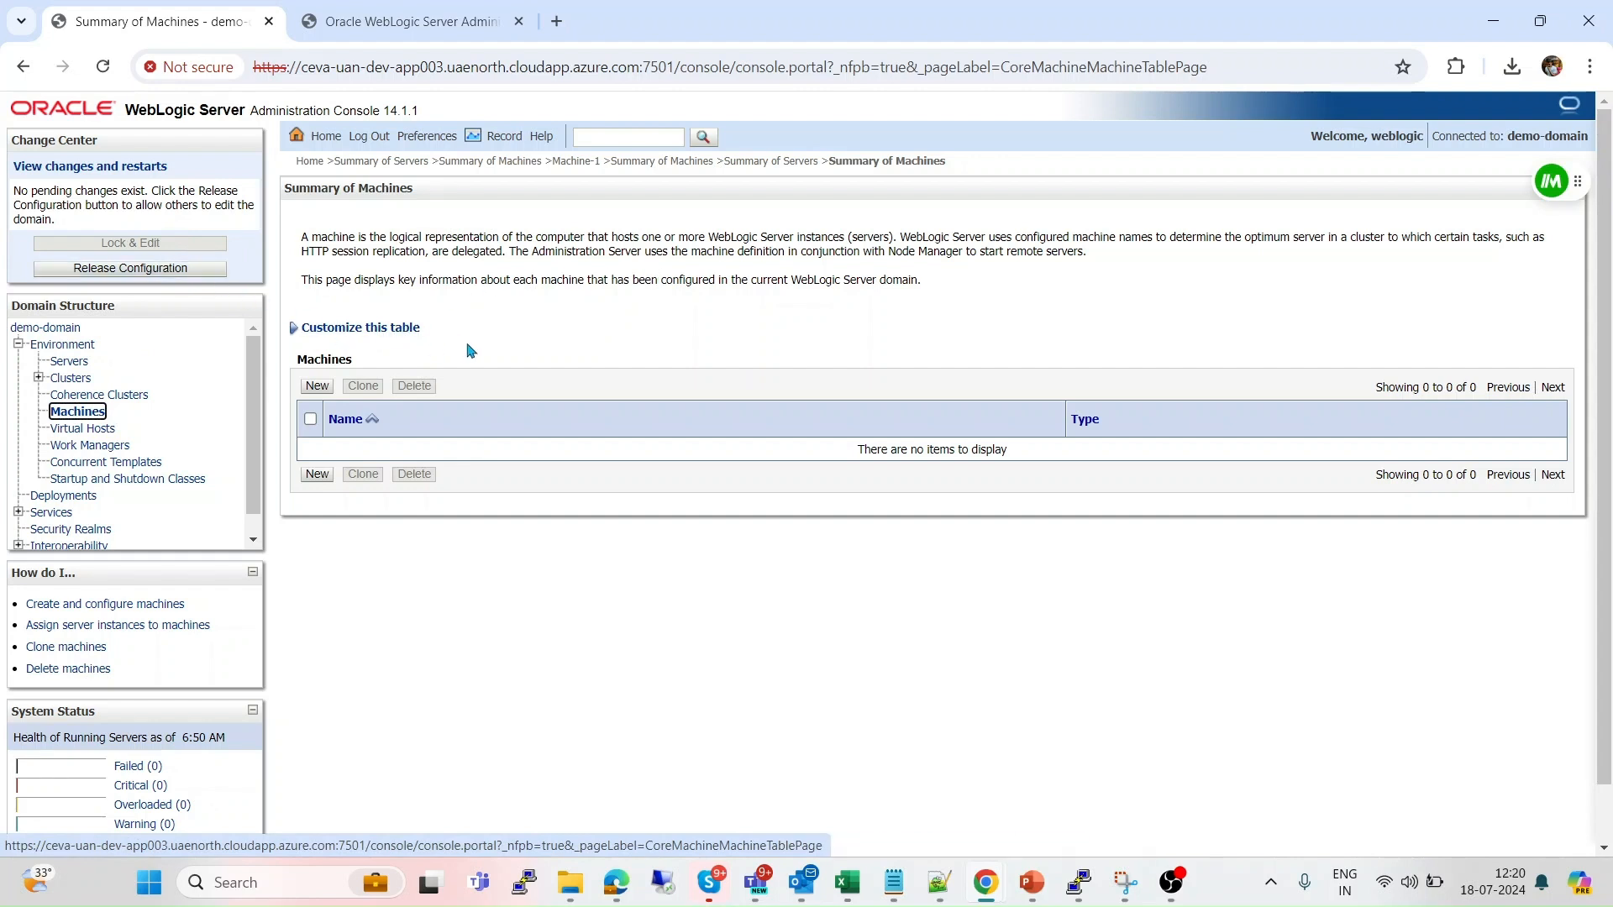
# Start a new machine named Machine-1 and keep SSL as its Node Manager type.
pyautogui.click(324, 389)
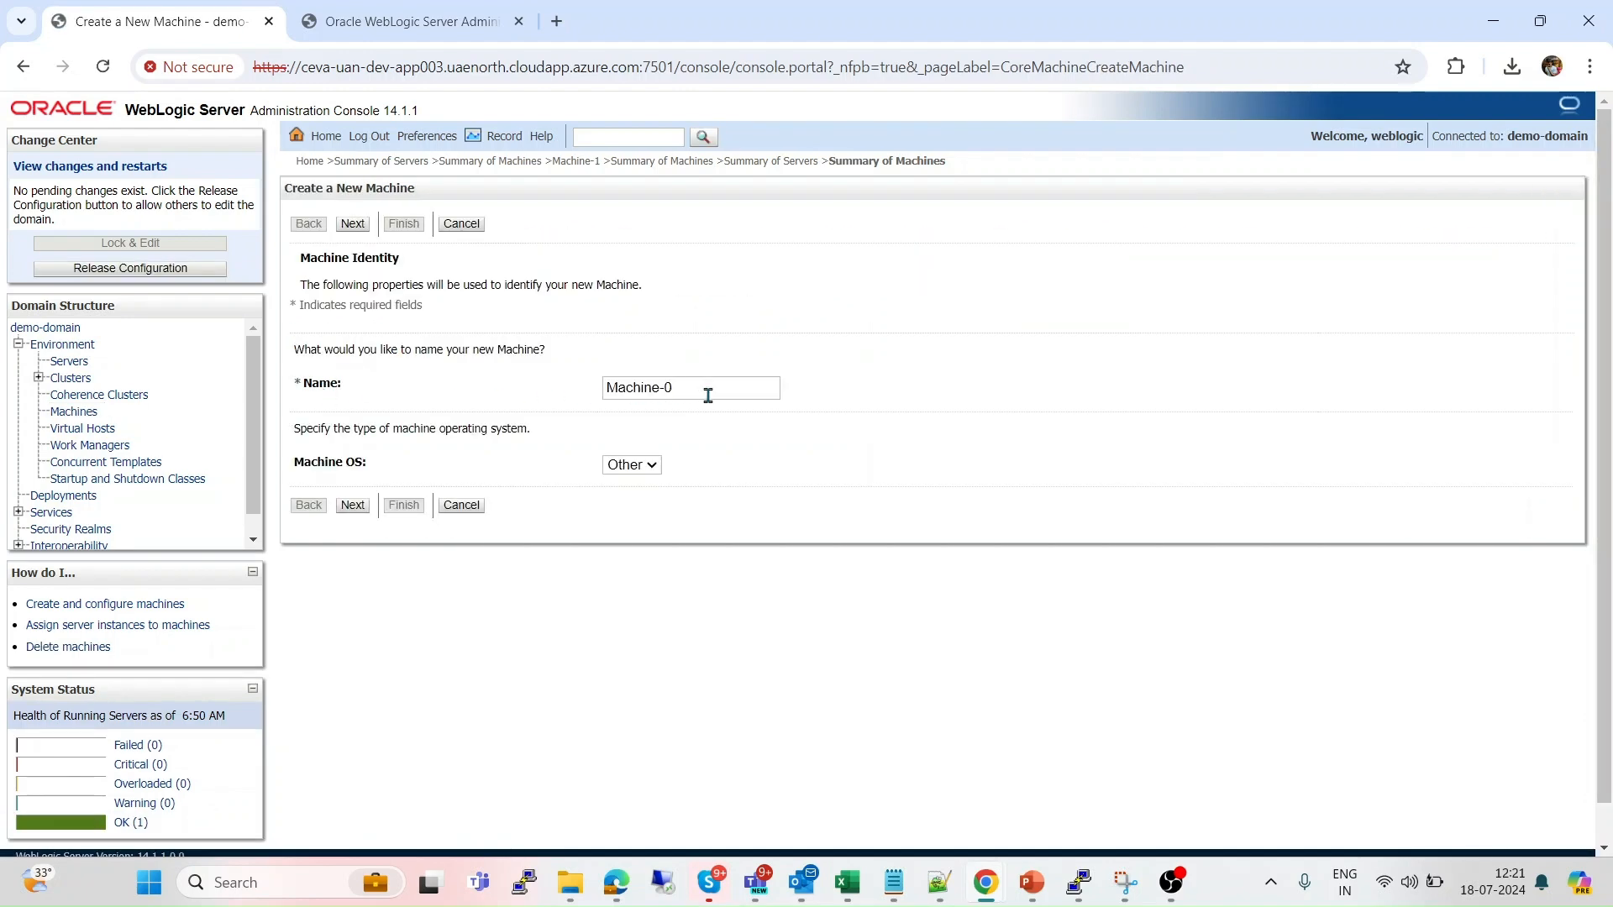
pyautogui.click(708, 395)
pyautogui.press('BackSpace')
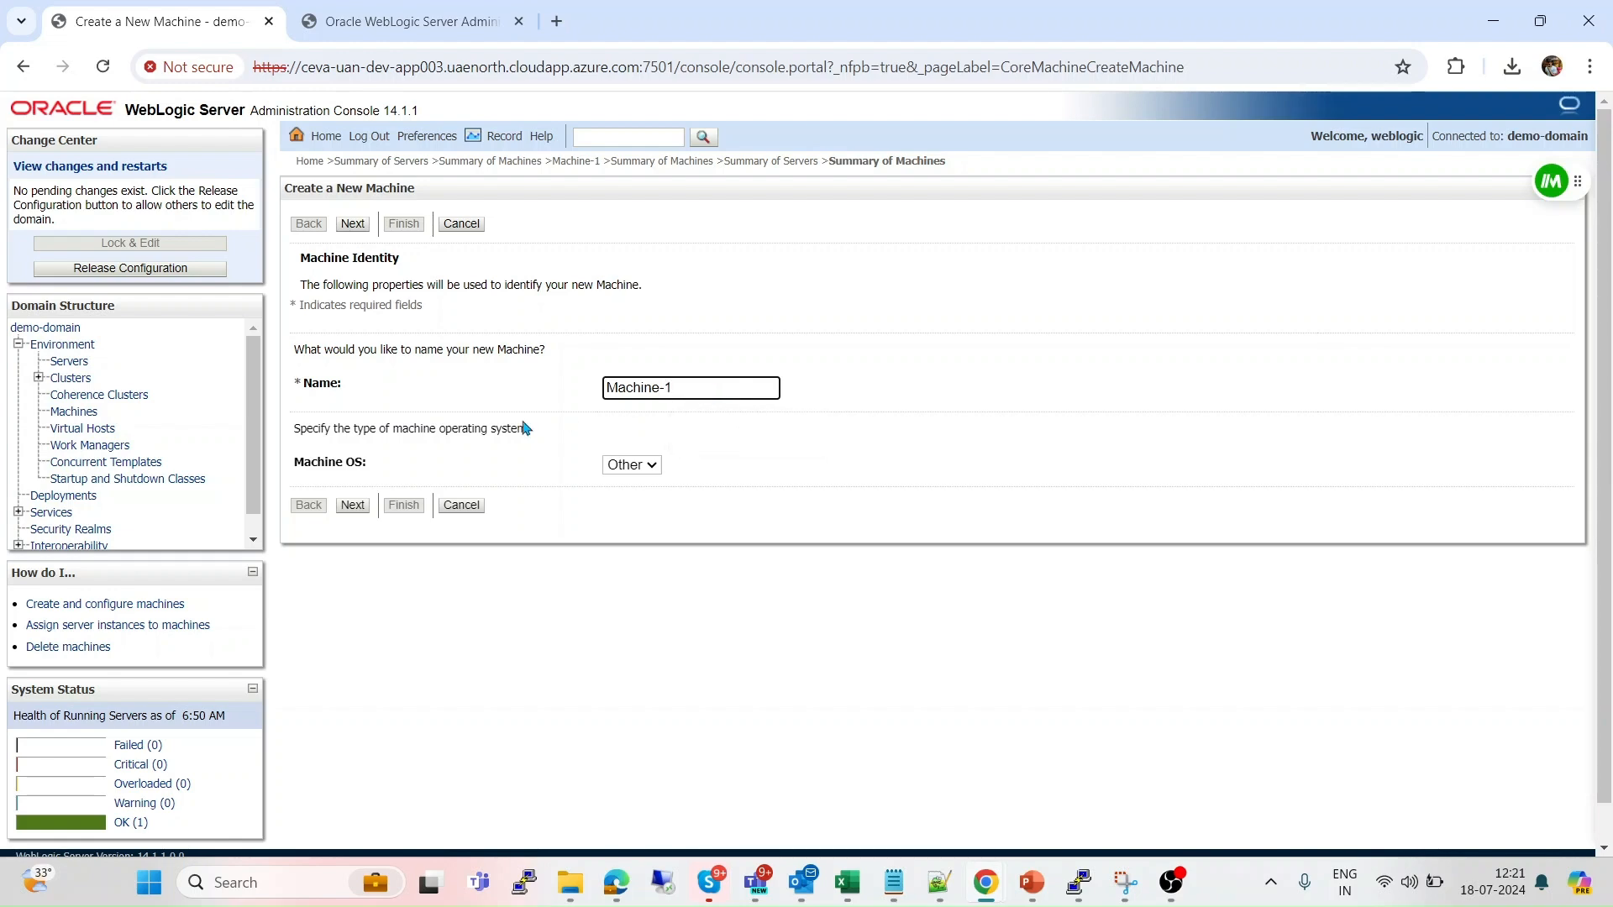
pyautogui.click(353, 505)
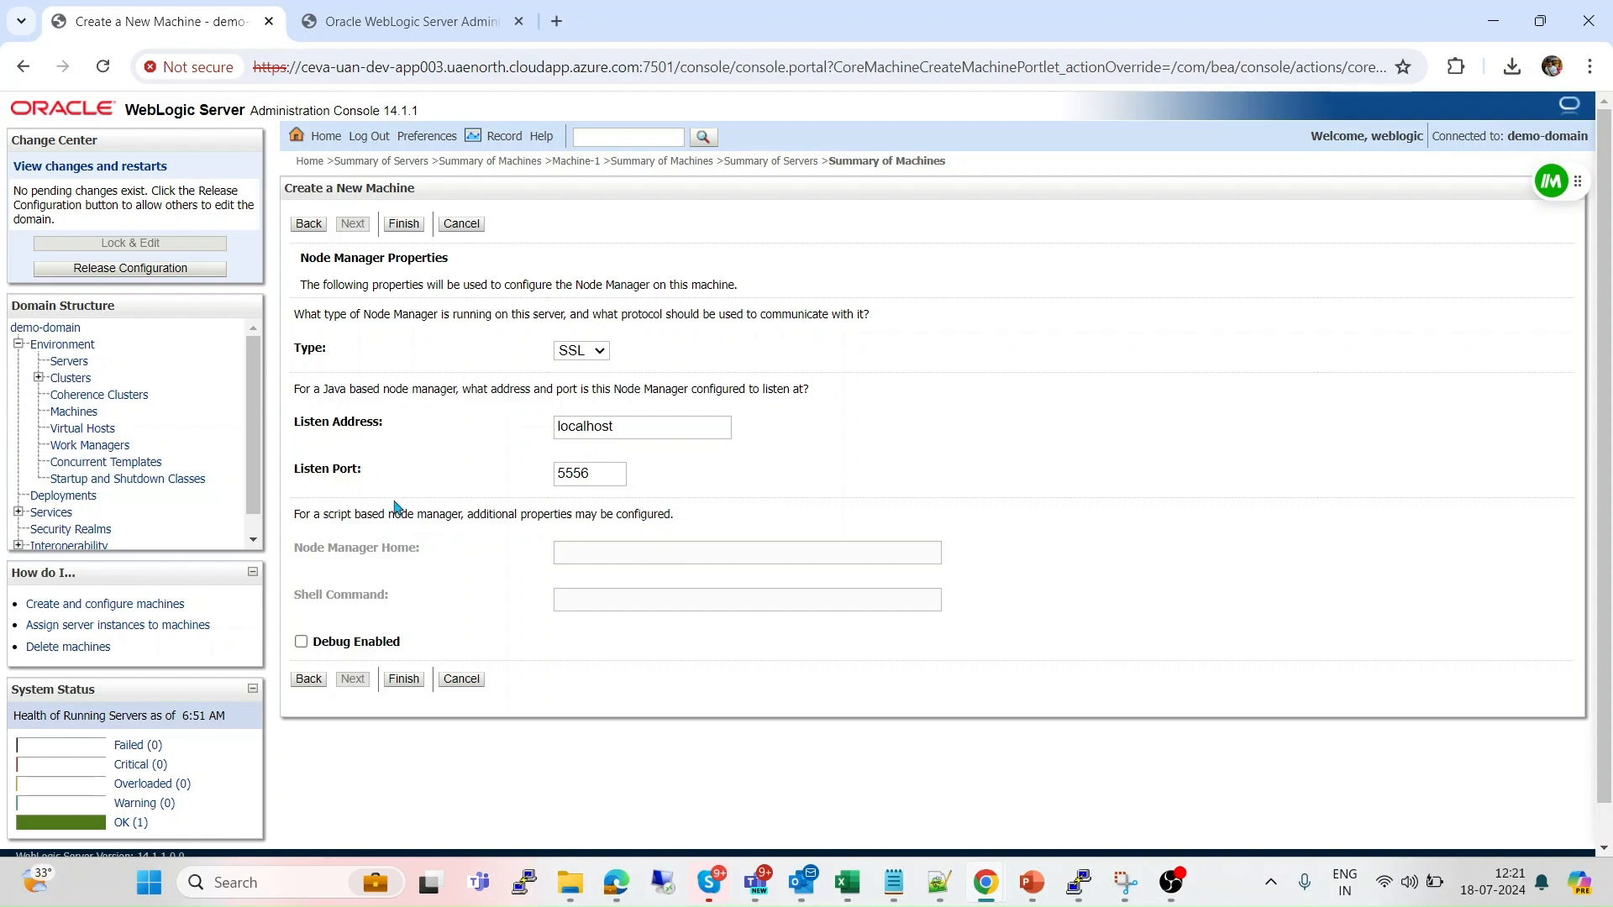
pyautogui.click(603, 353)
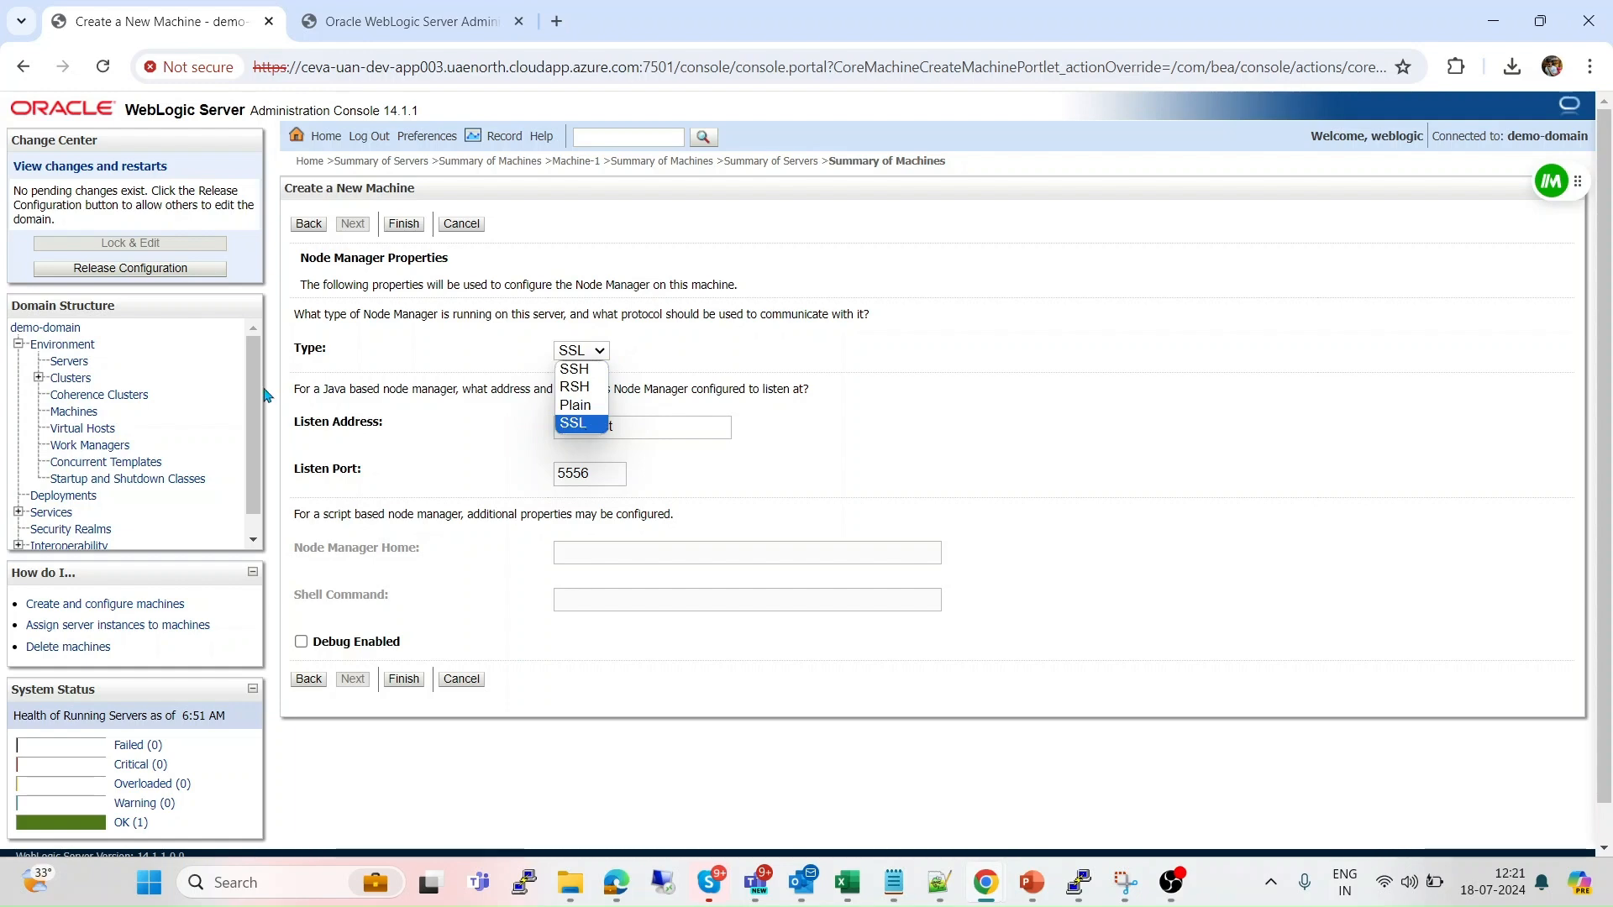
pyautogui.click(428, 429)
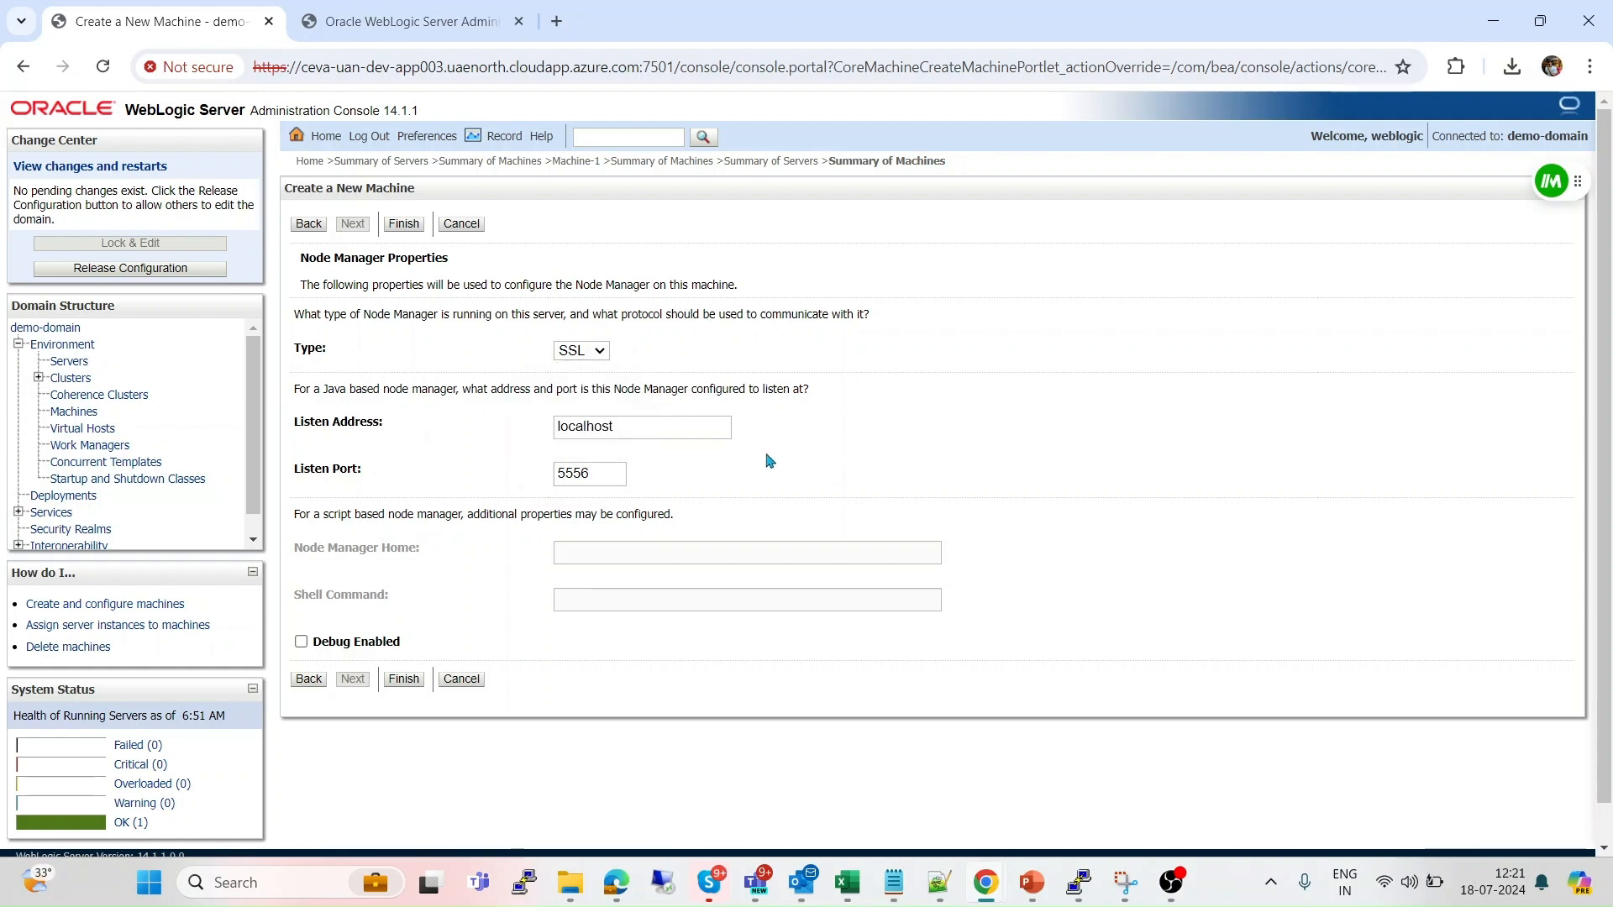
pyautogui.click(643, 421)
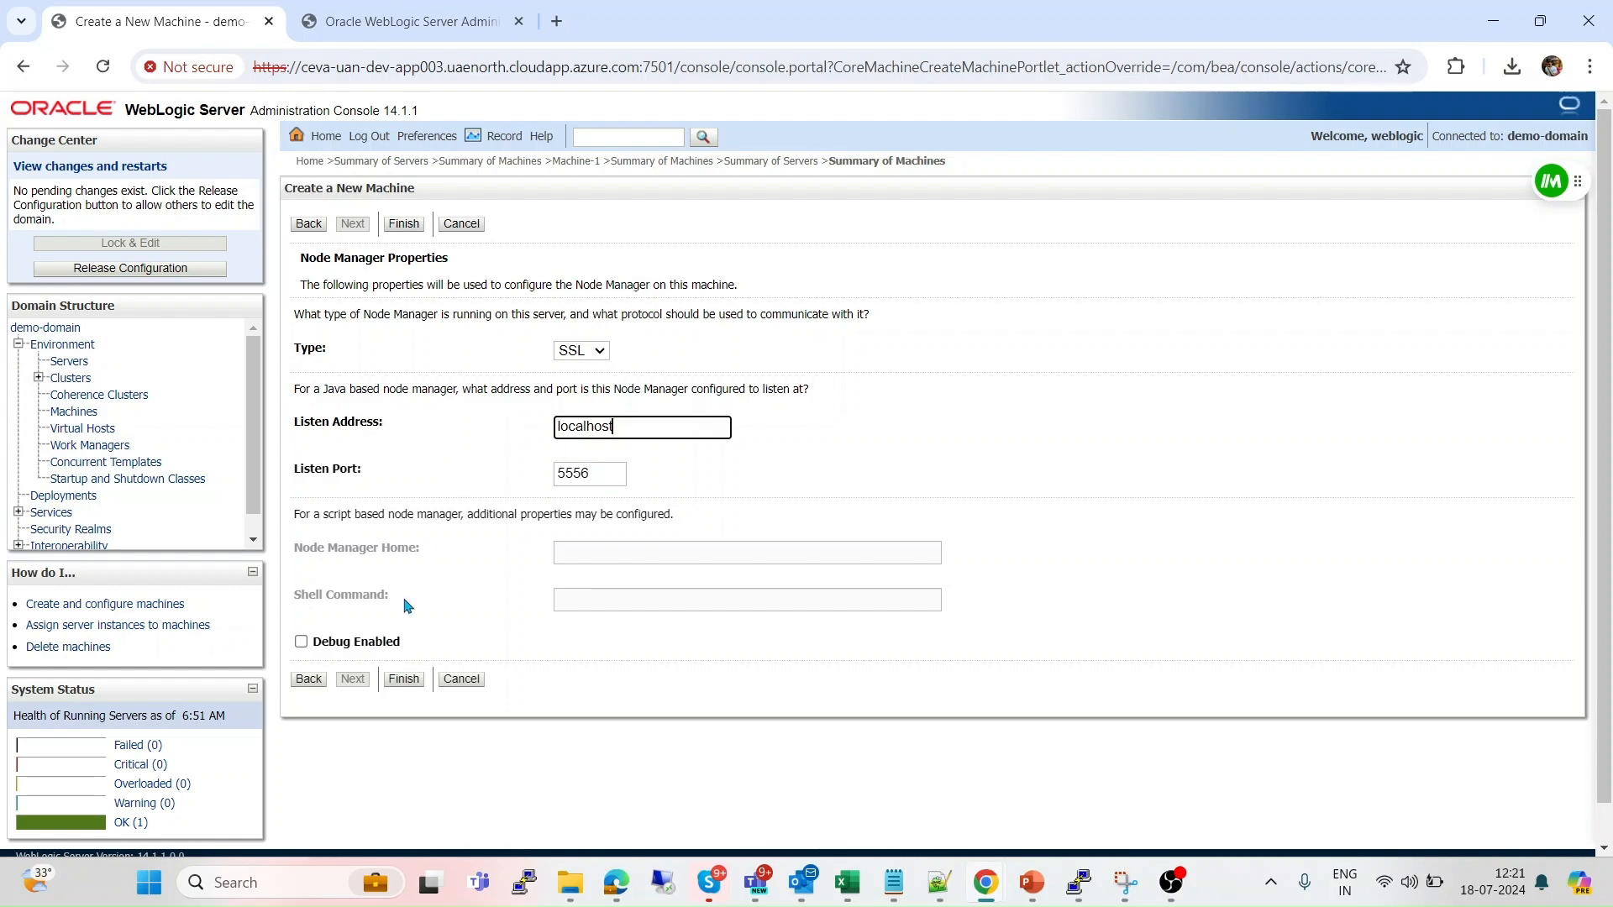
# Finish creating Machine-1 and view its Node Manager monitoring status.
pyautogui.click(402, 680)
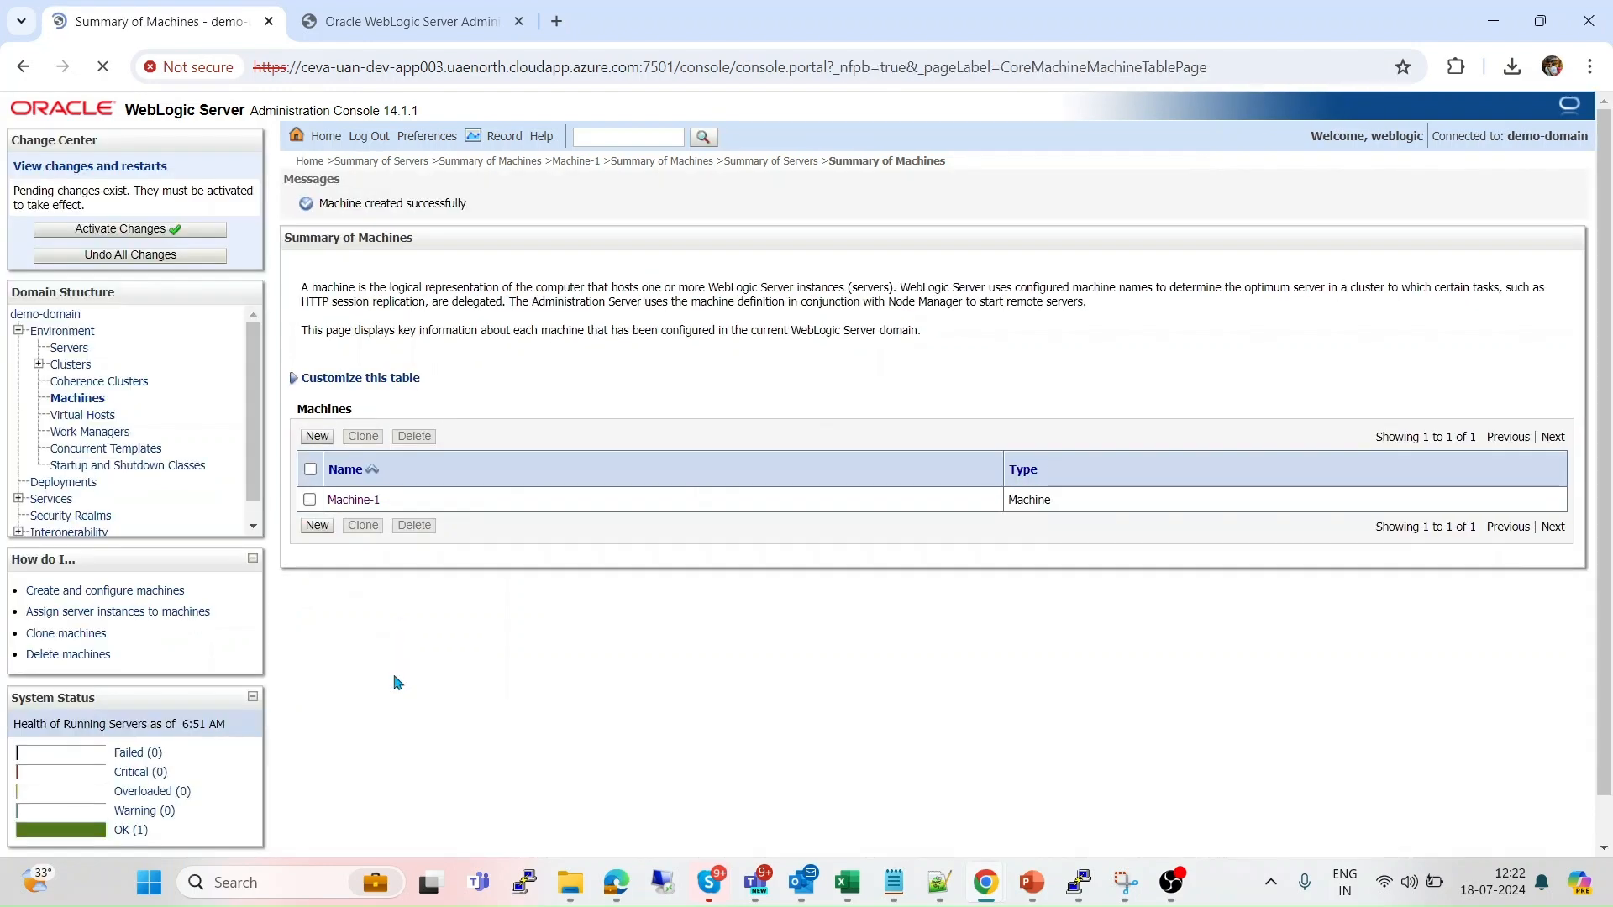
pyautogui.click(347, 502)
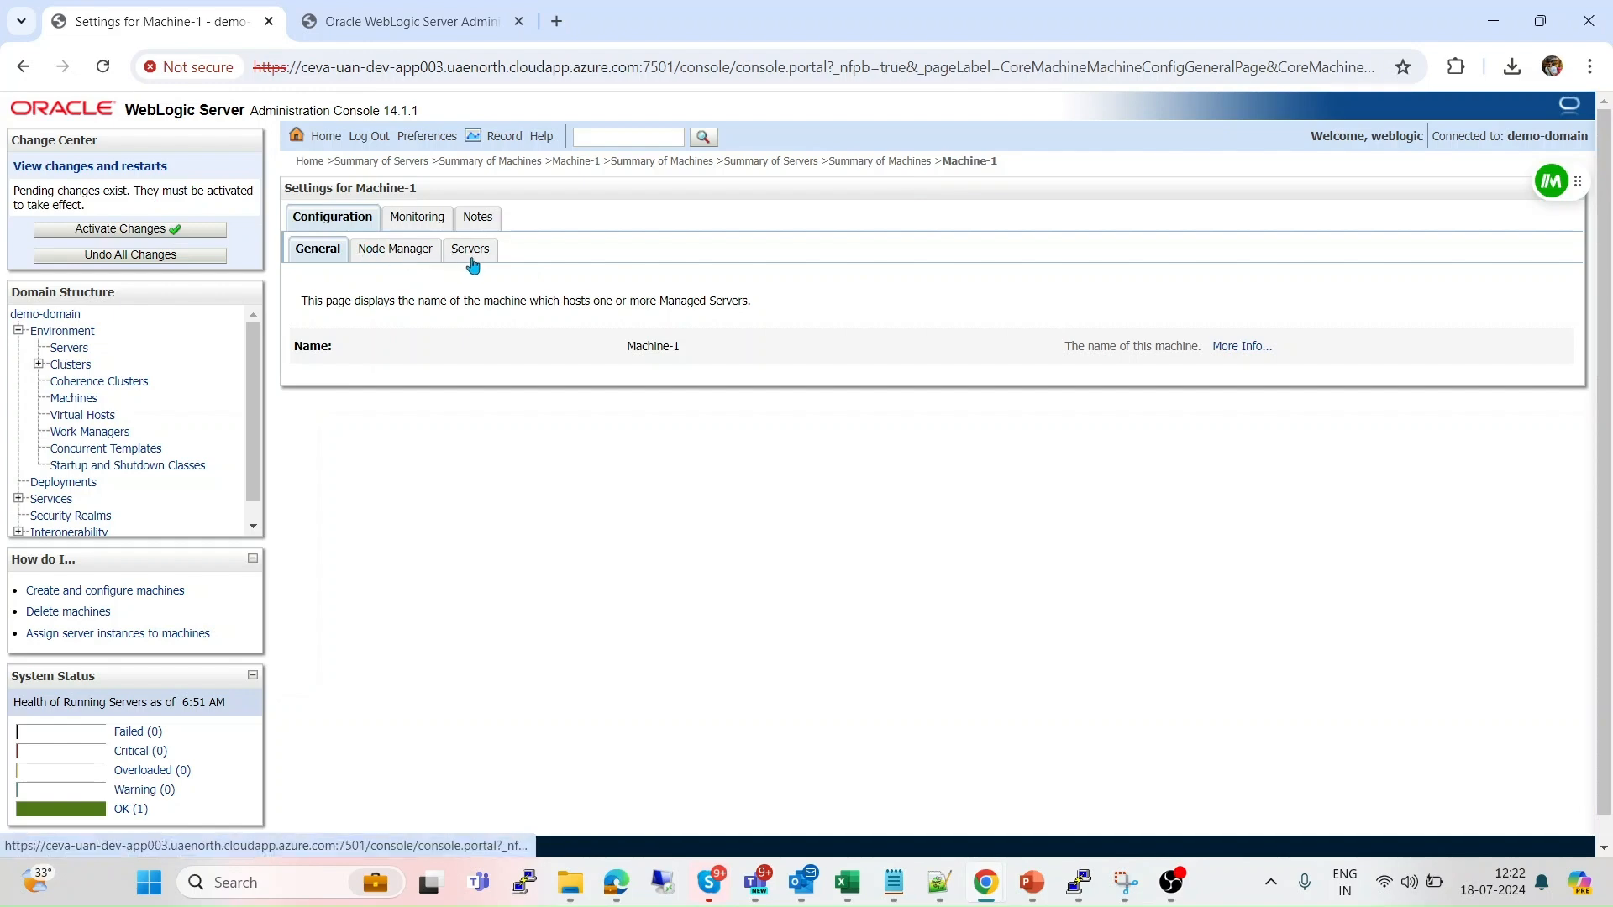
pyautogui.click(390, 253)
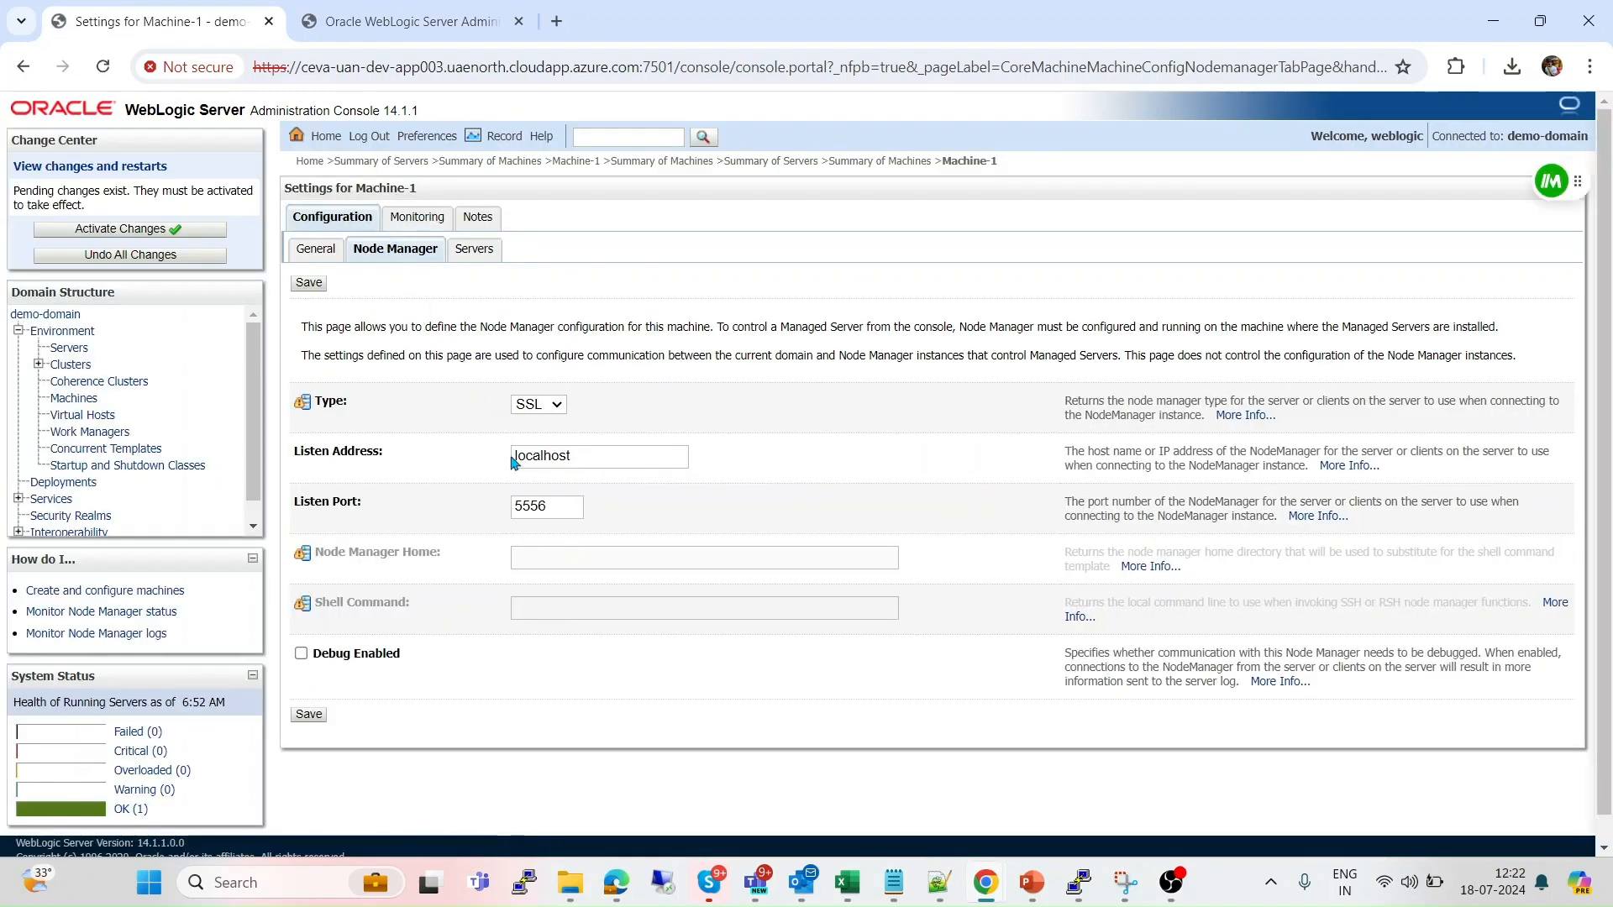
pyautogui.click(415, 219)
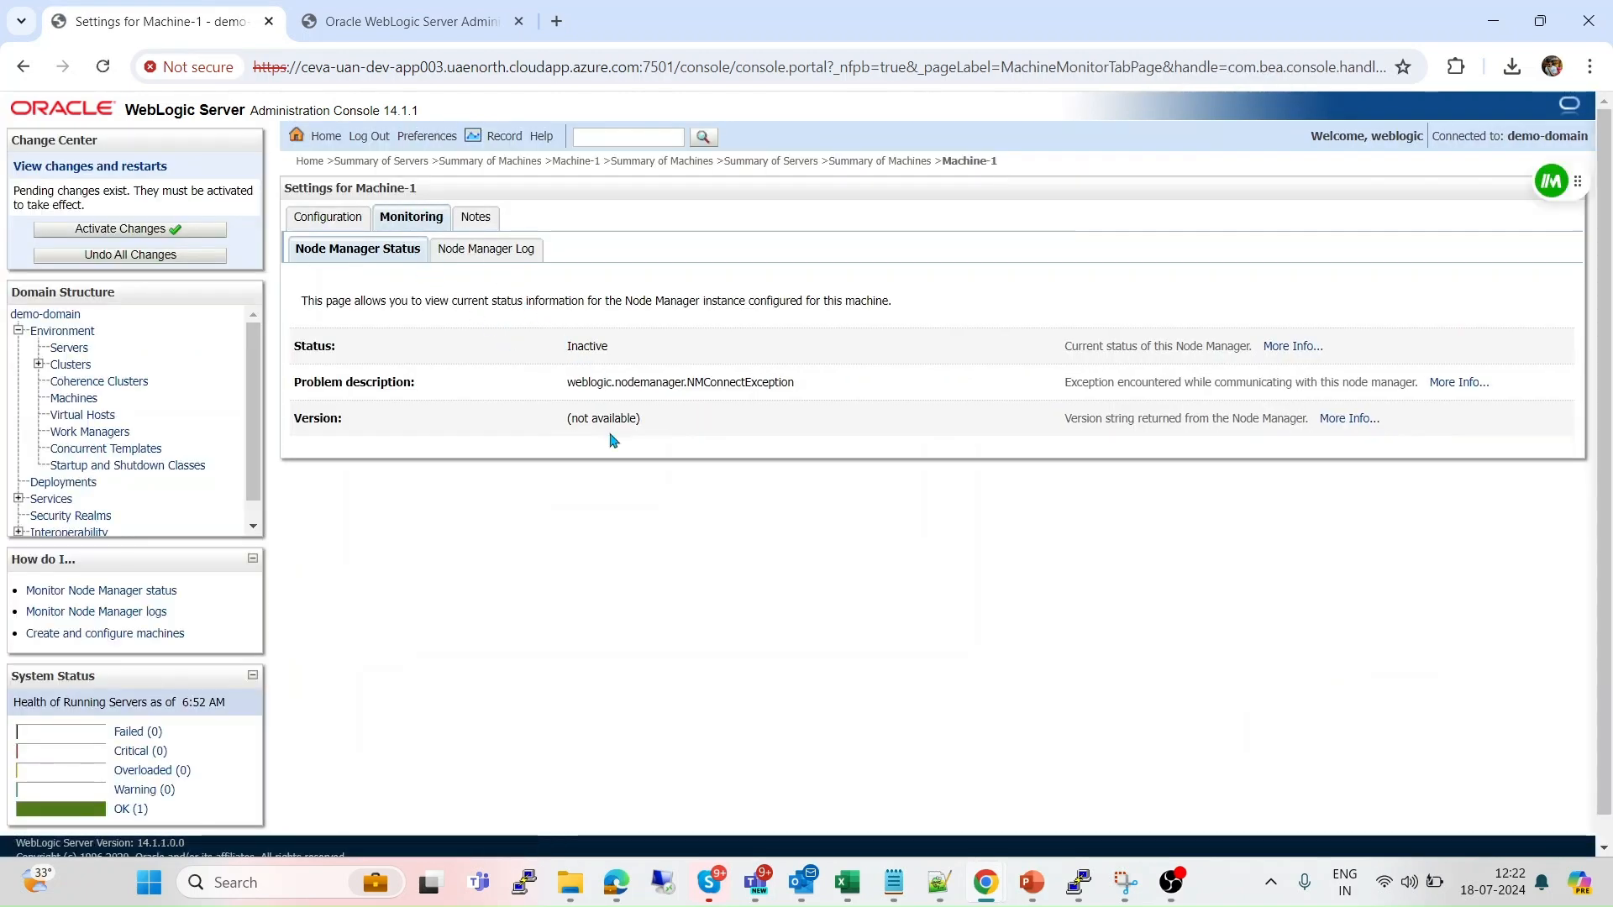
# Add AdminServer to Machine-1's servers.
pyautogui.click(321, 216)
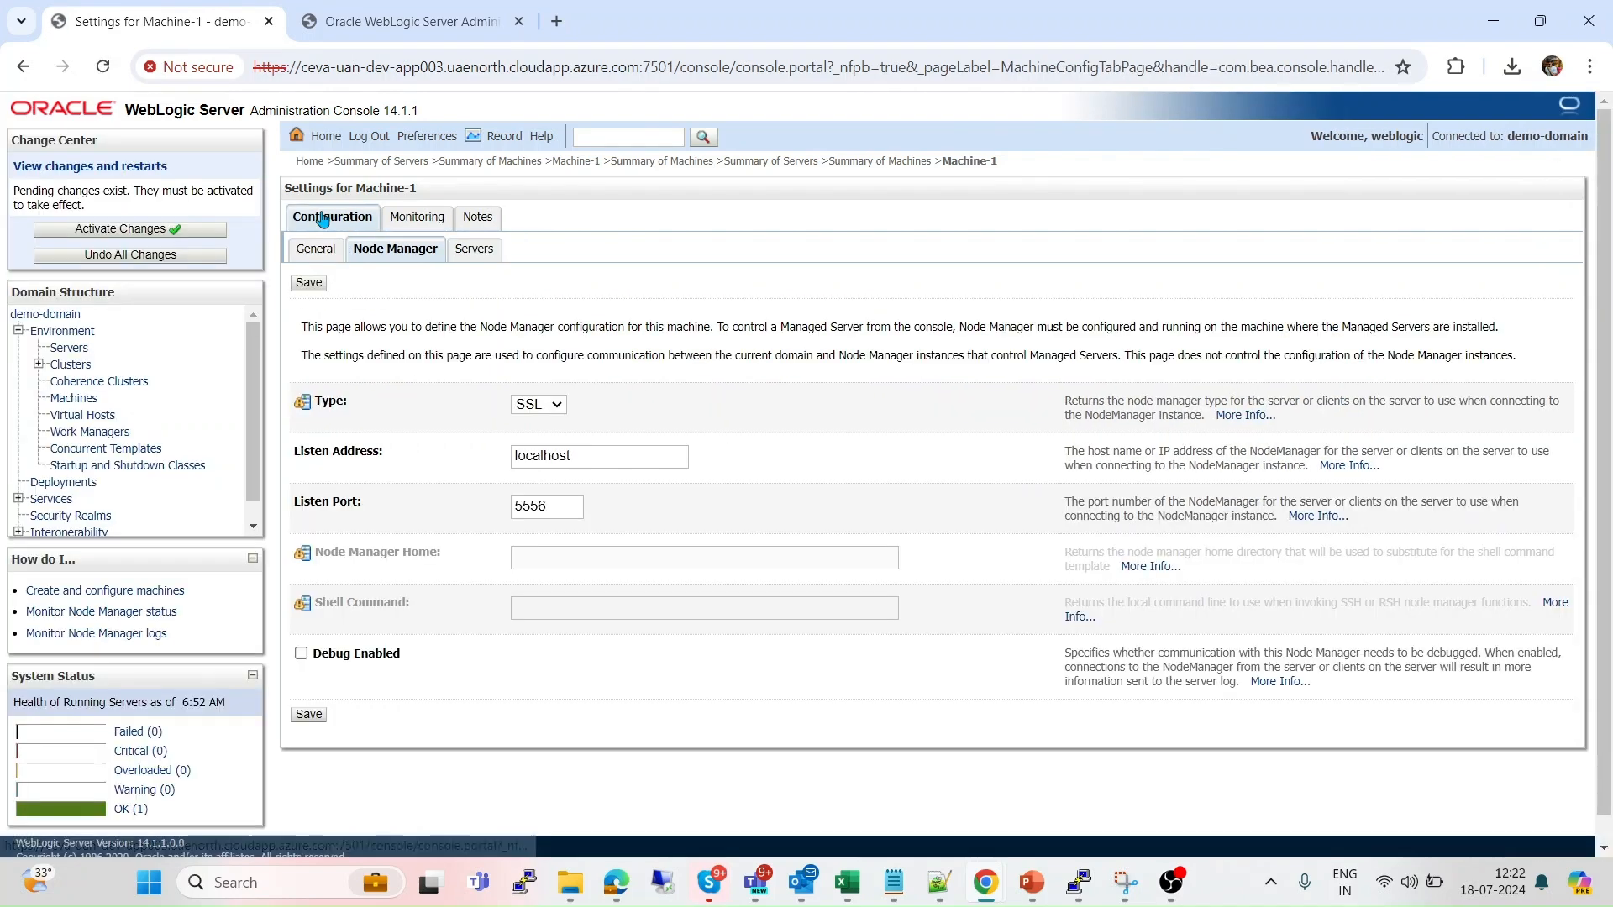
pyautogui.click(474, 252)
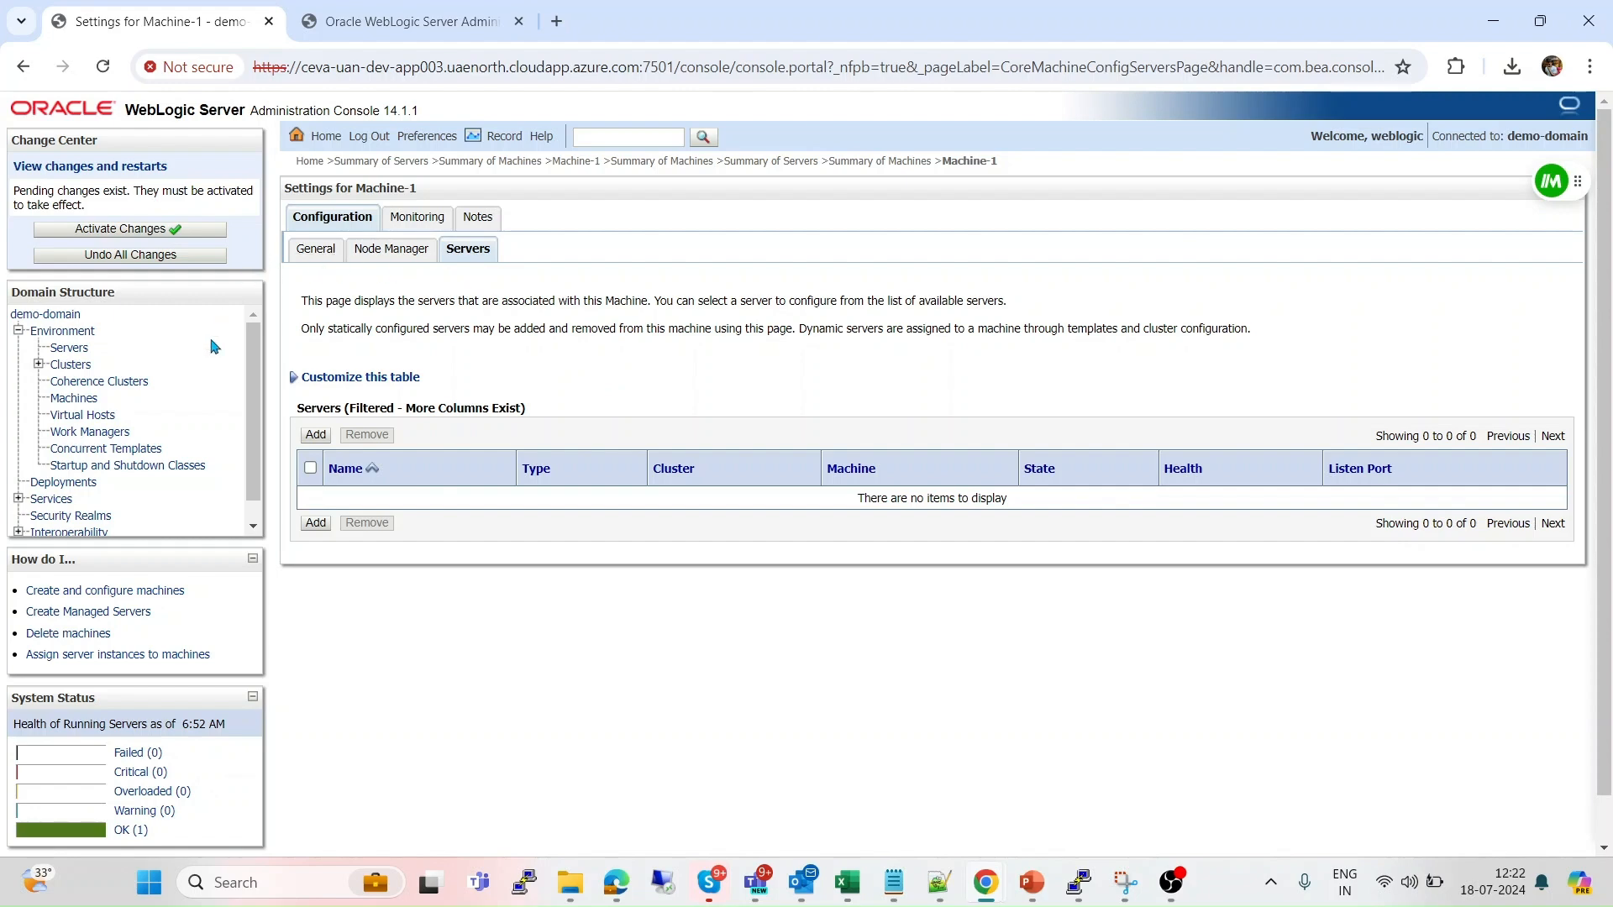
pyautogui.click(317, 524)
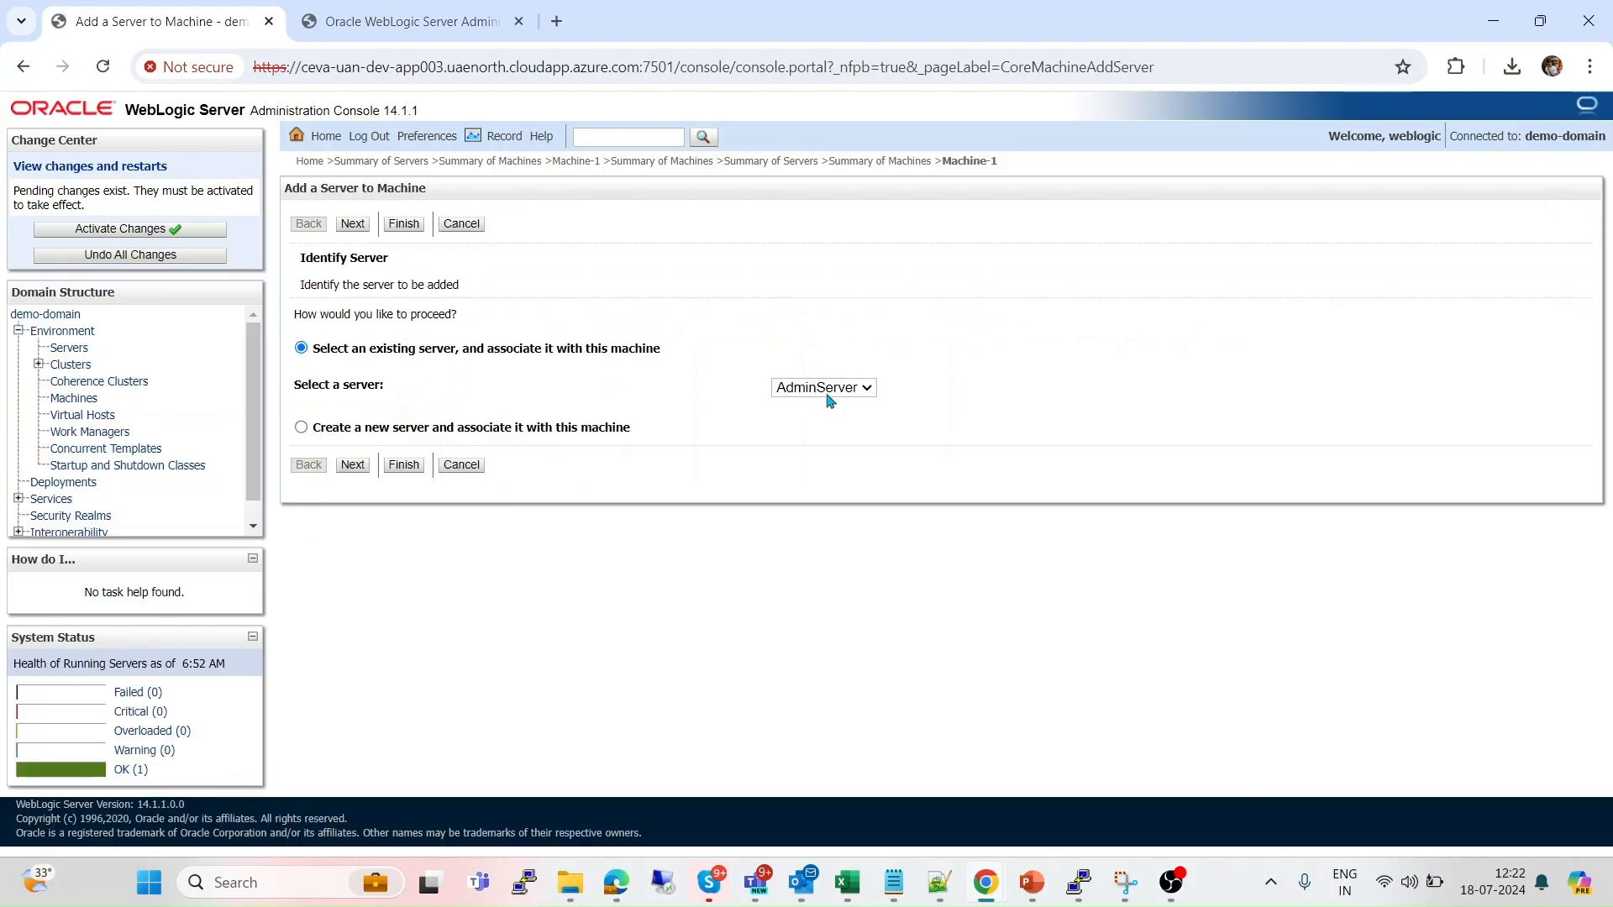
pyautogui.click(828, 396)
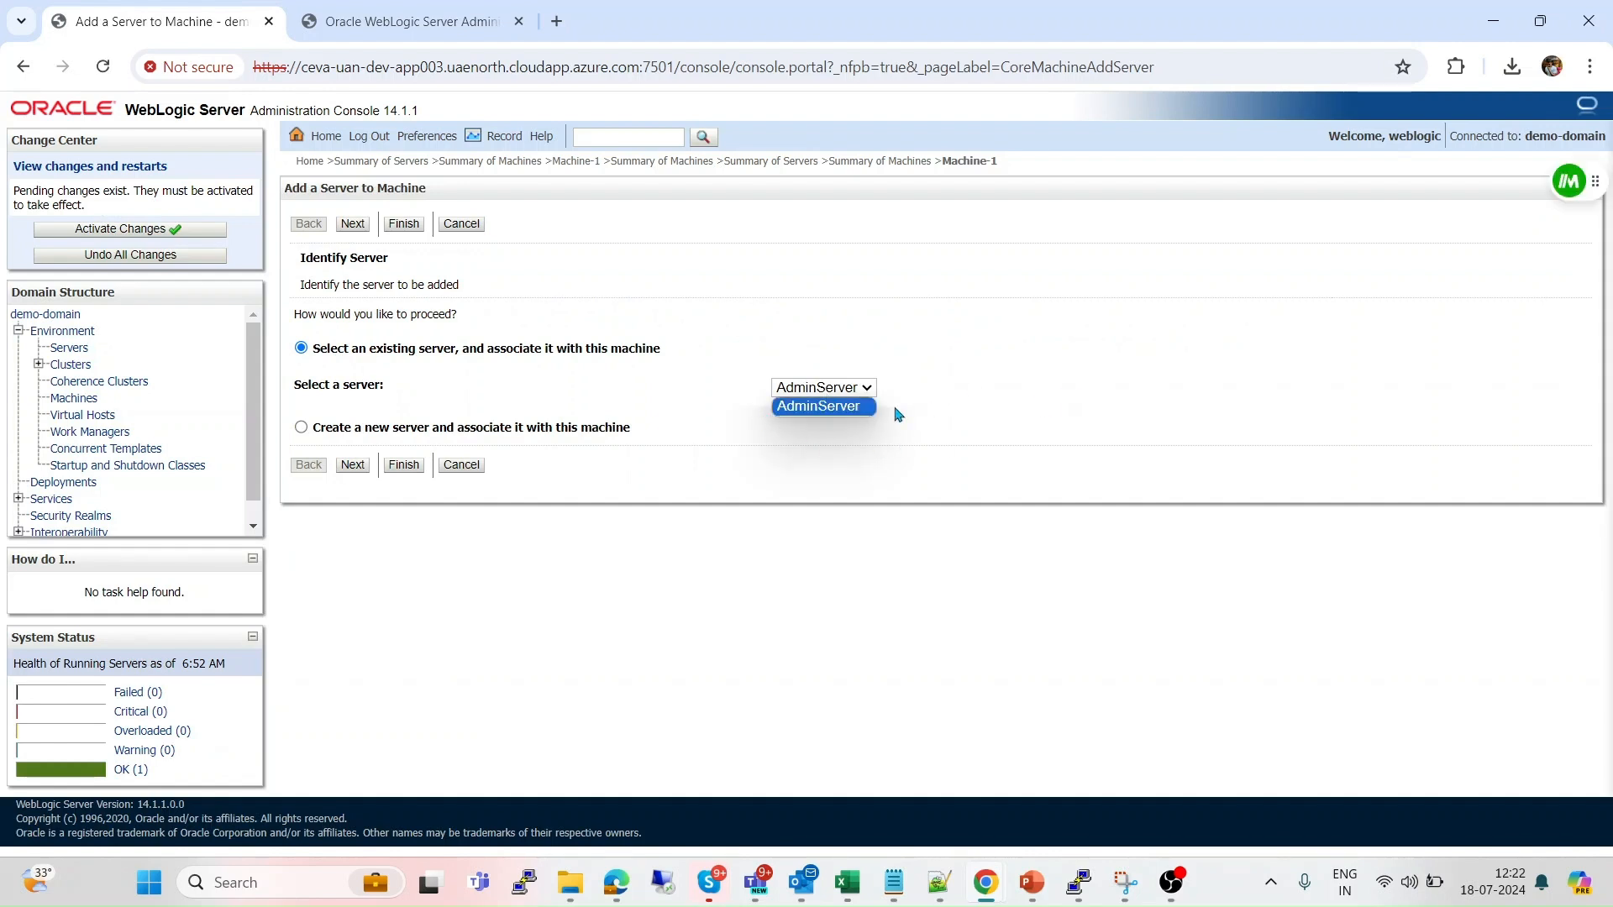
pyautogui.click(945, 429)
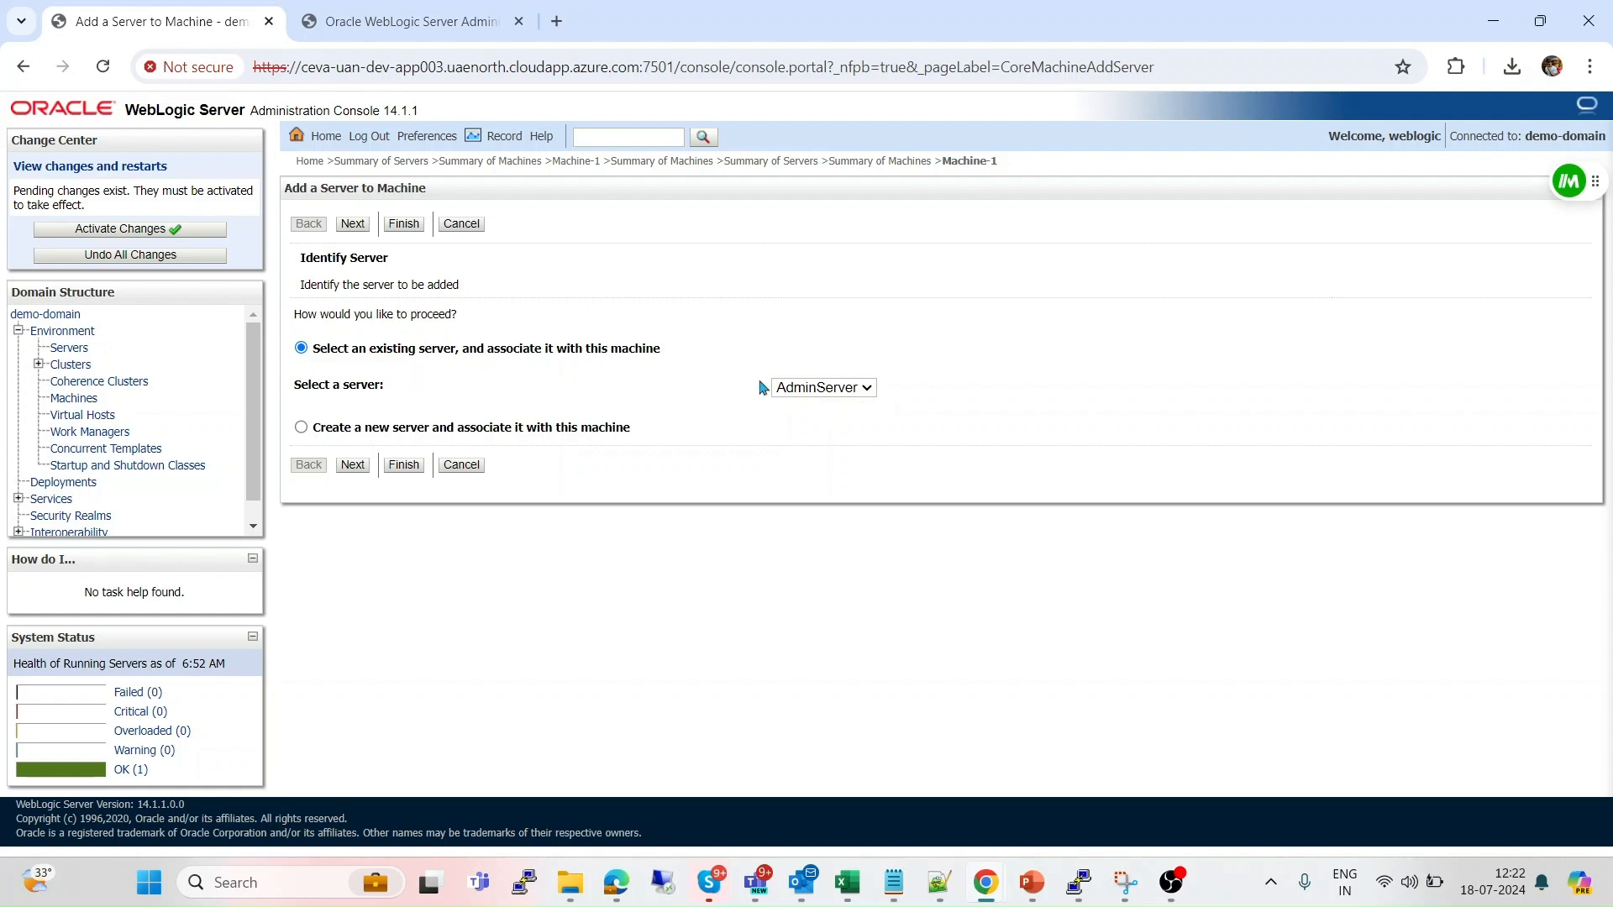
pyautogui.click(403, 465)
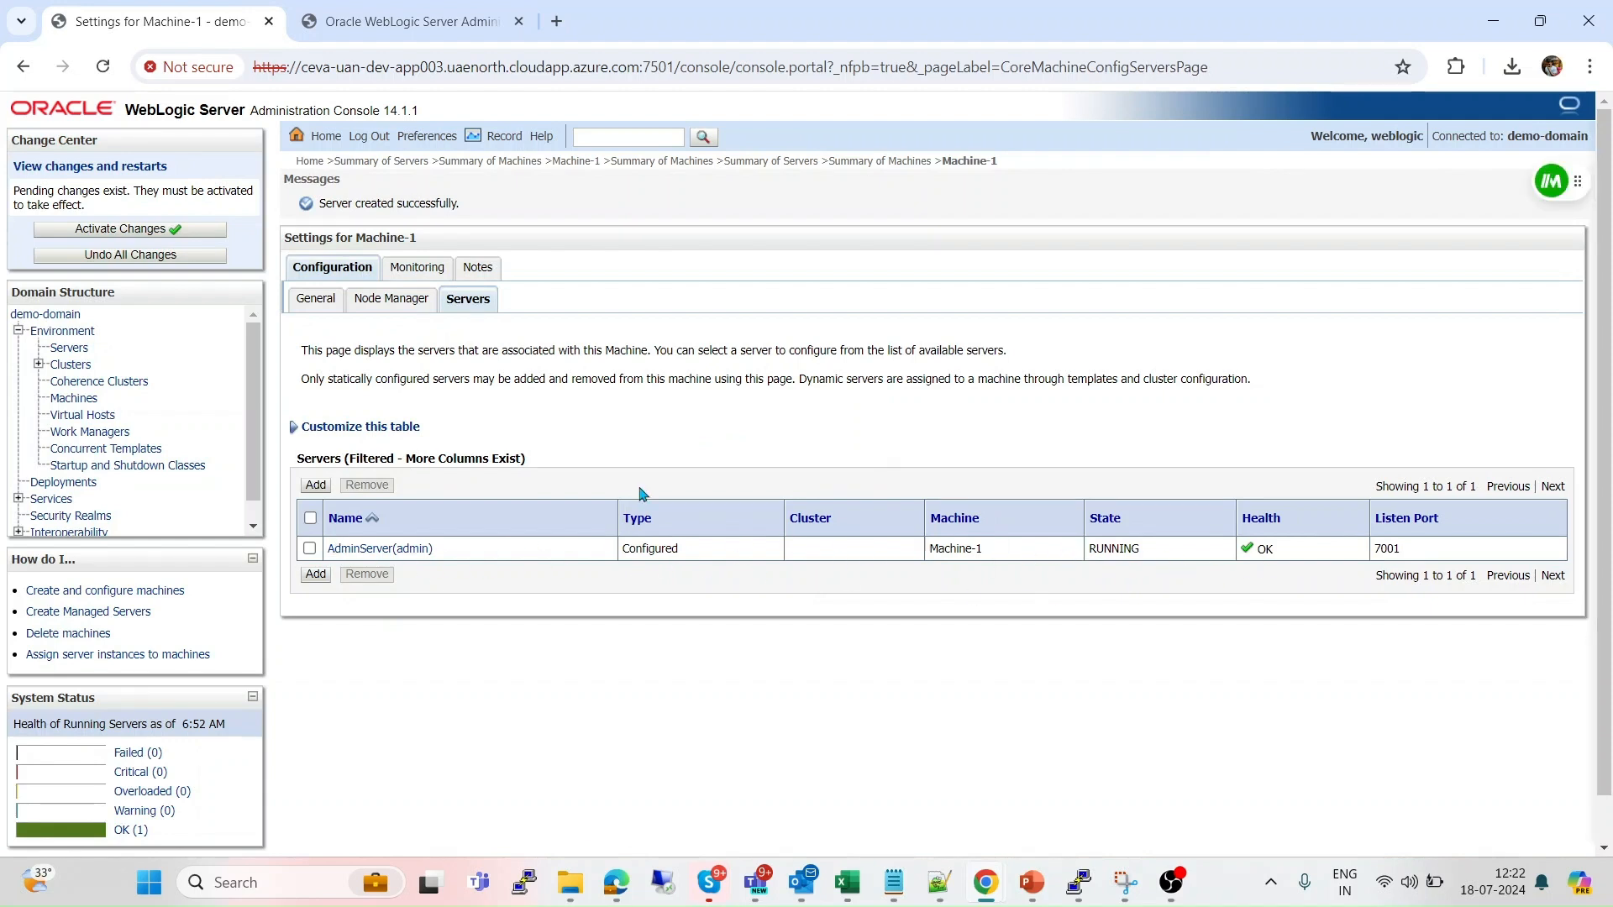
# Activate the changes and recheck Machine-1's Node Manager status.
pyautogui.click(165, 233)
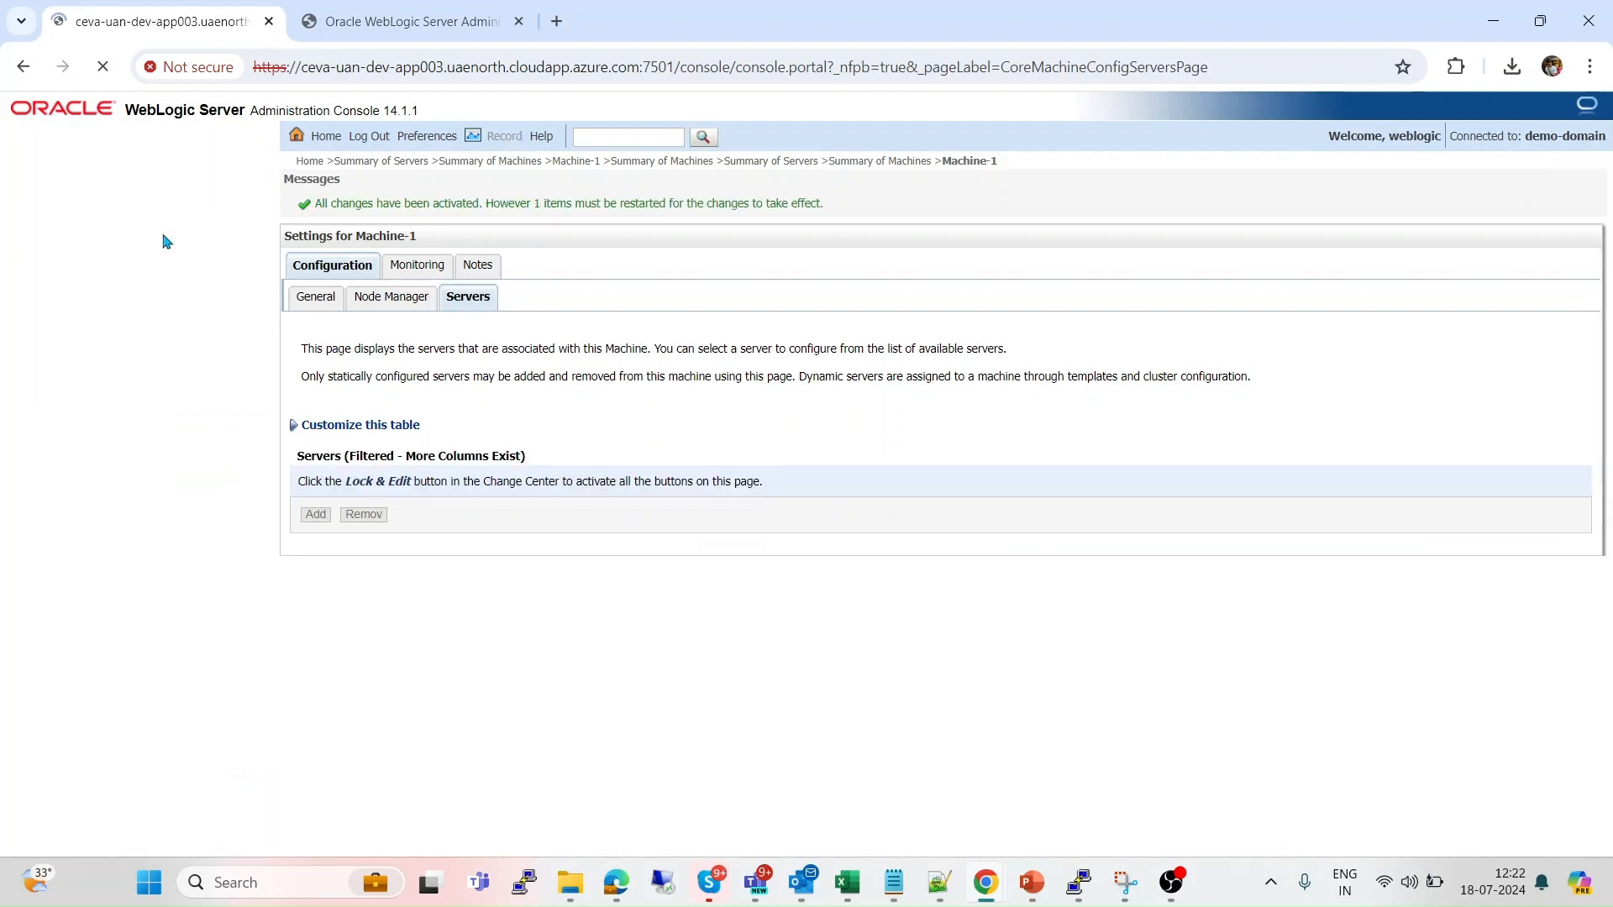
pyautogui.click(412, 265)
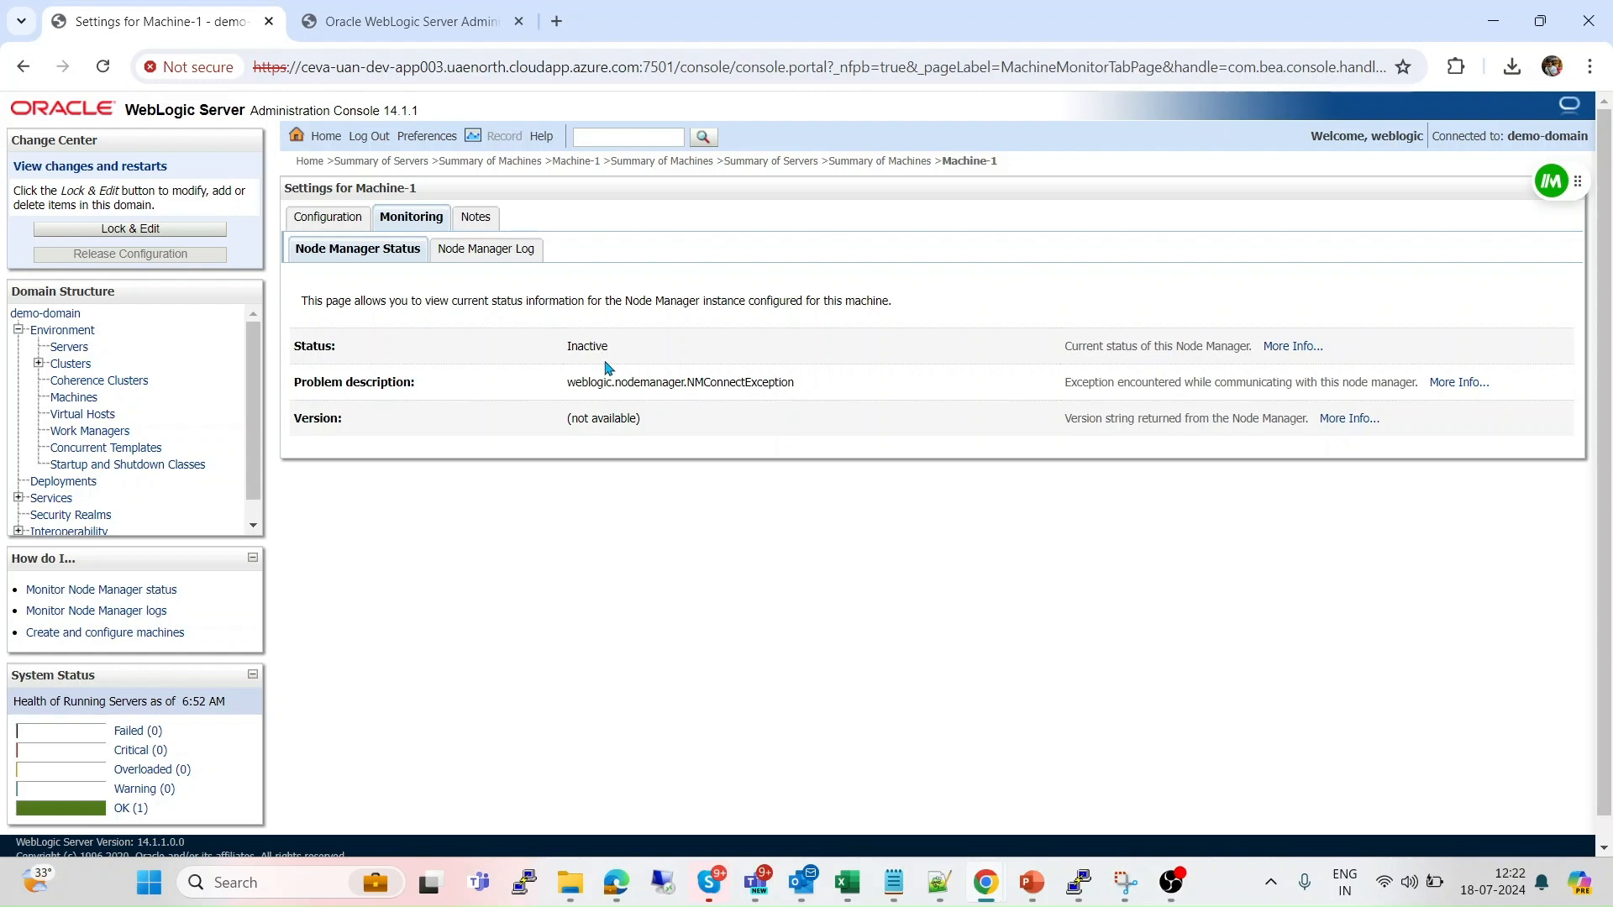
pyautogui.hotkey('alt', 'Tab')
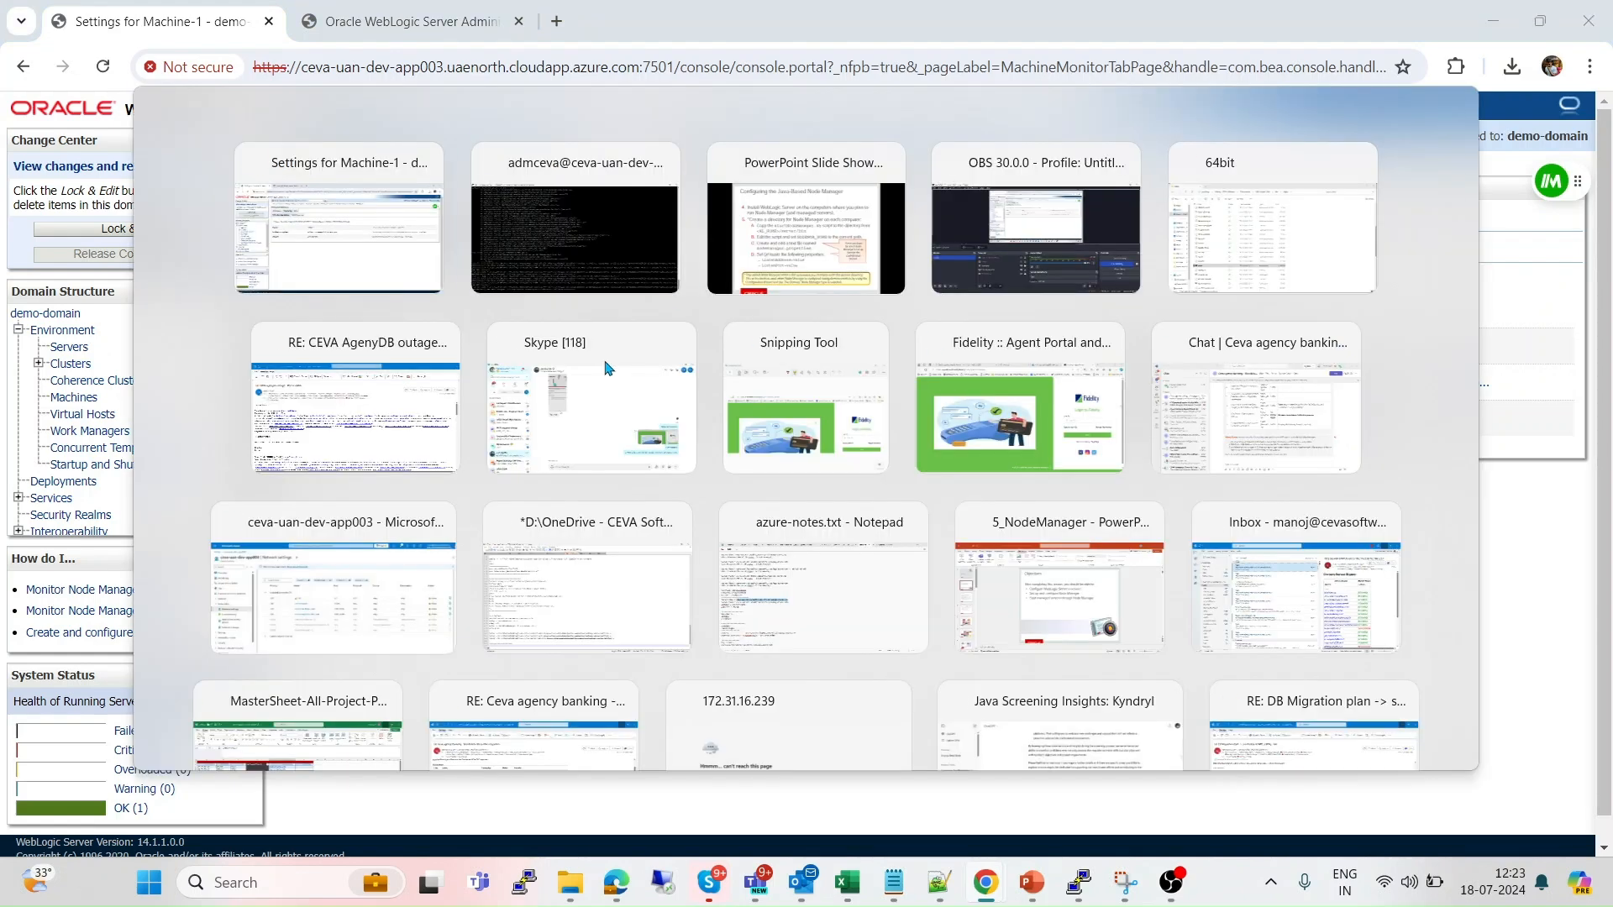
# Start Node Manager in the background with ./startNodeManager.sh &.
pyautogui.press('Return')
pyautogui.press('Return')
pyautogui.press('Return')
pyautogui.press('Return')
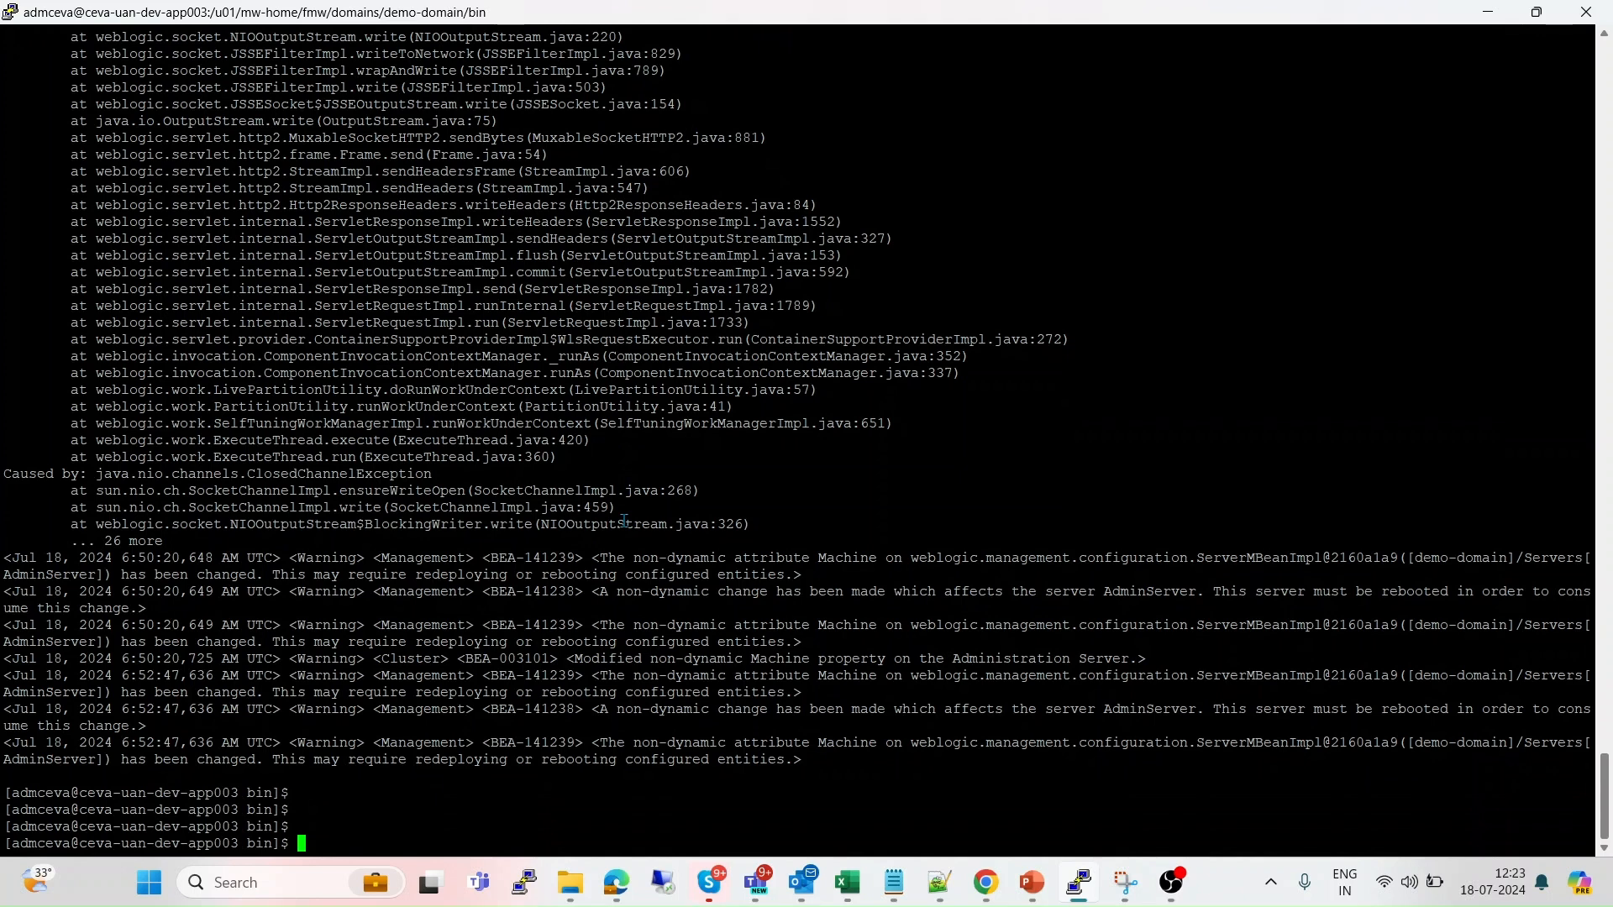
pyautogui.write('./start')
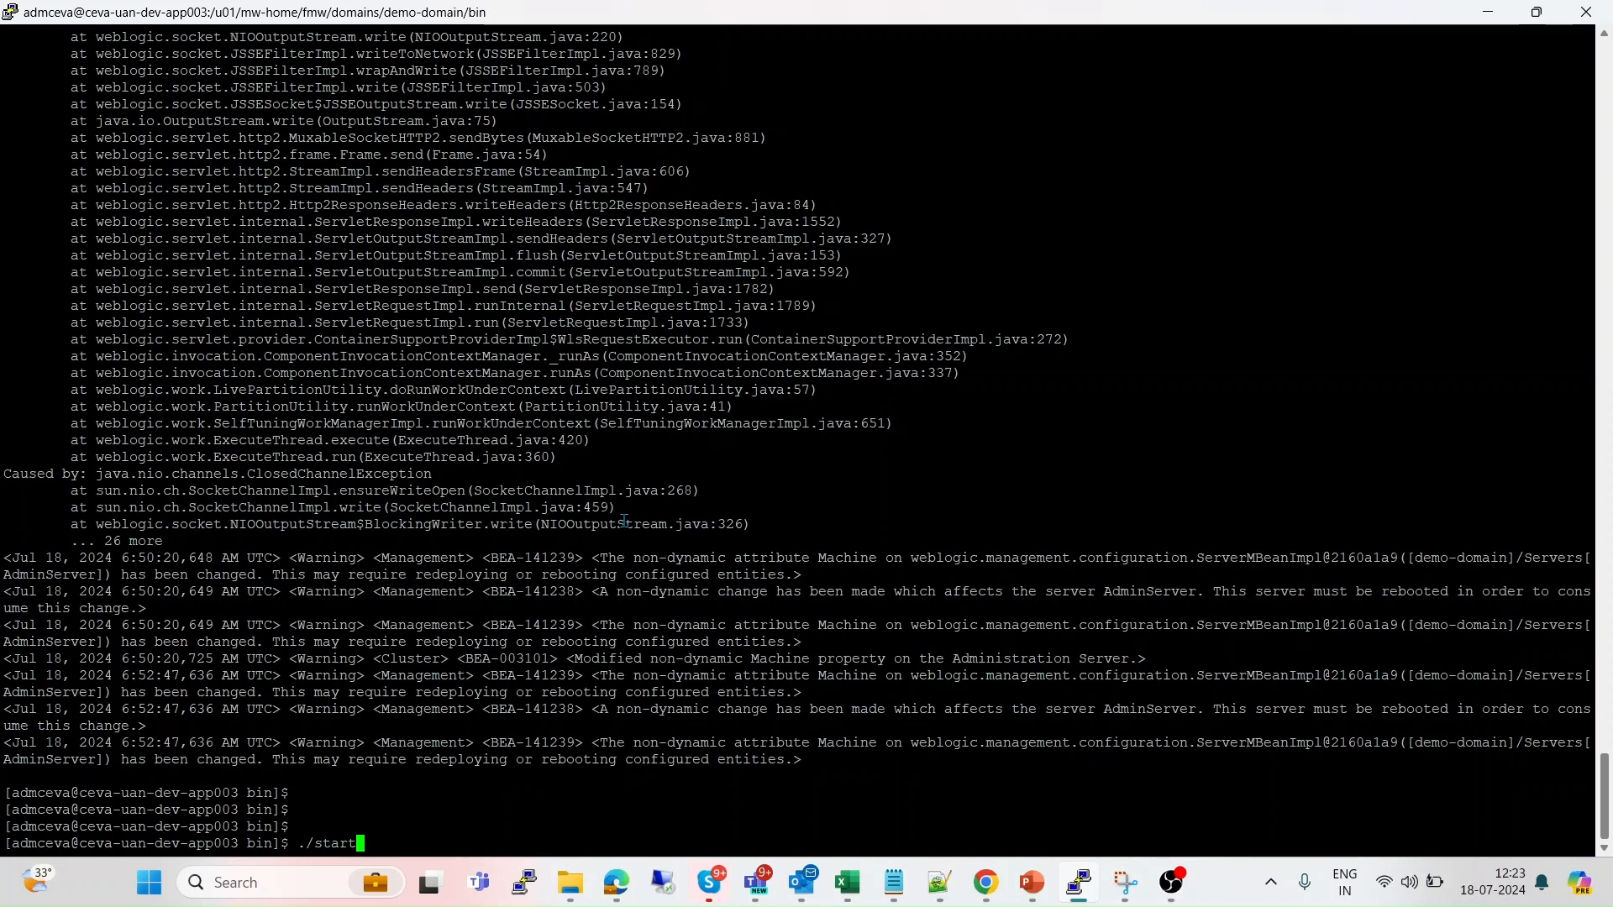
pyautogui.write('N')
pyautogui.press('Tab')
pyautogui.write('&')
pyautogui.press('Return')
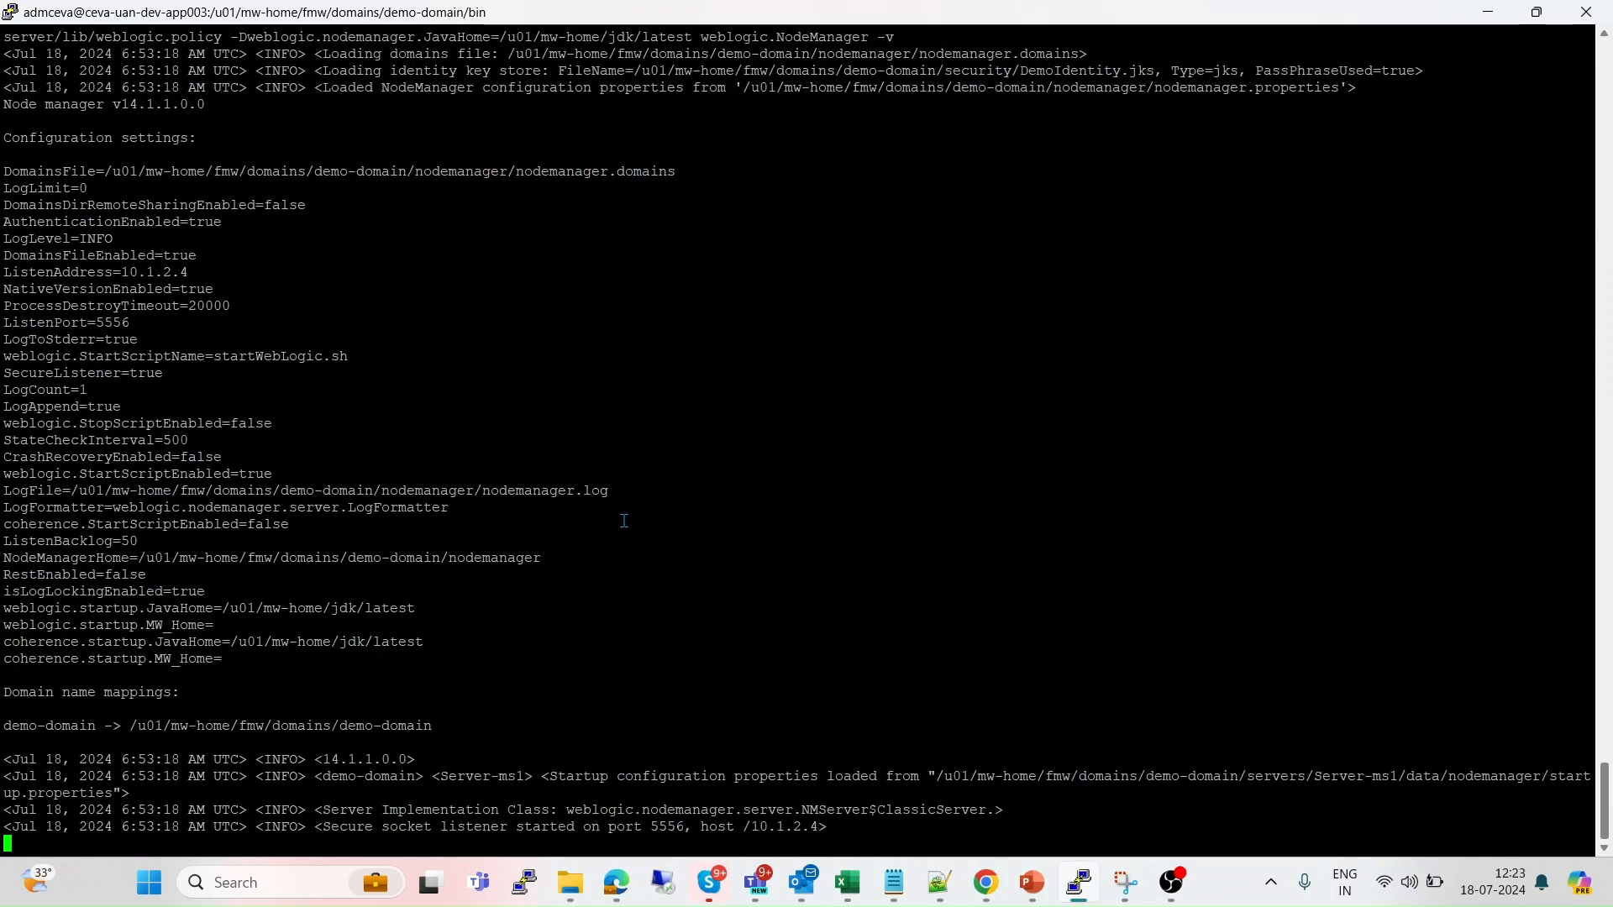
pyautogui.press('Return')
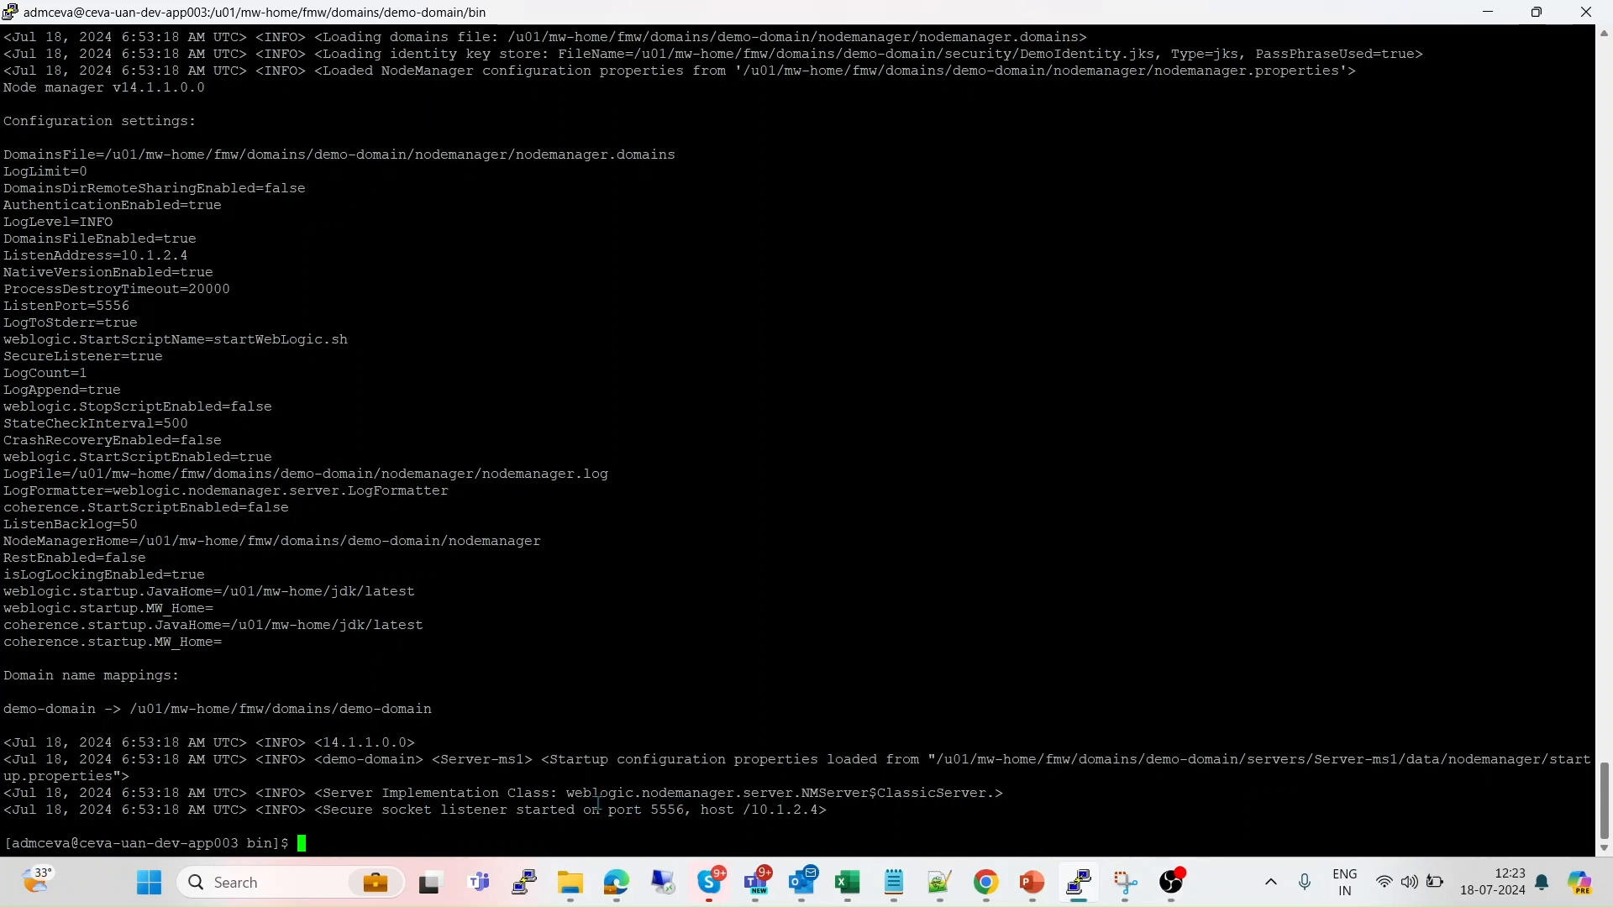
# Run hostname -i and copy the host IP 10.1.2.4.
pyautogui.doubleClick(774, 812)
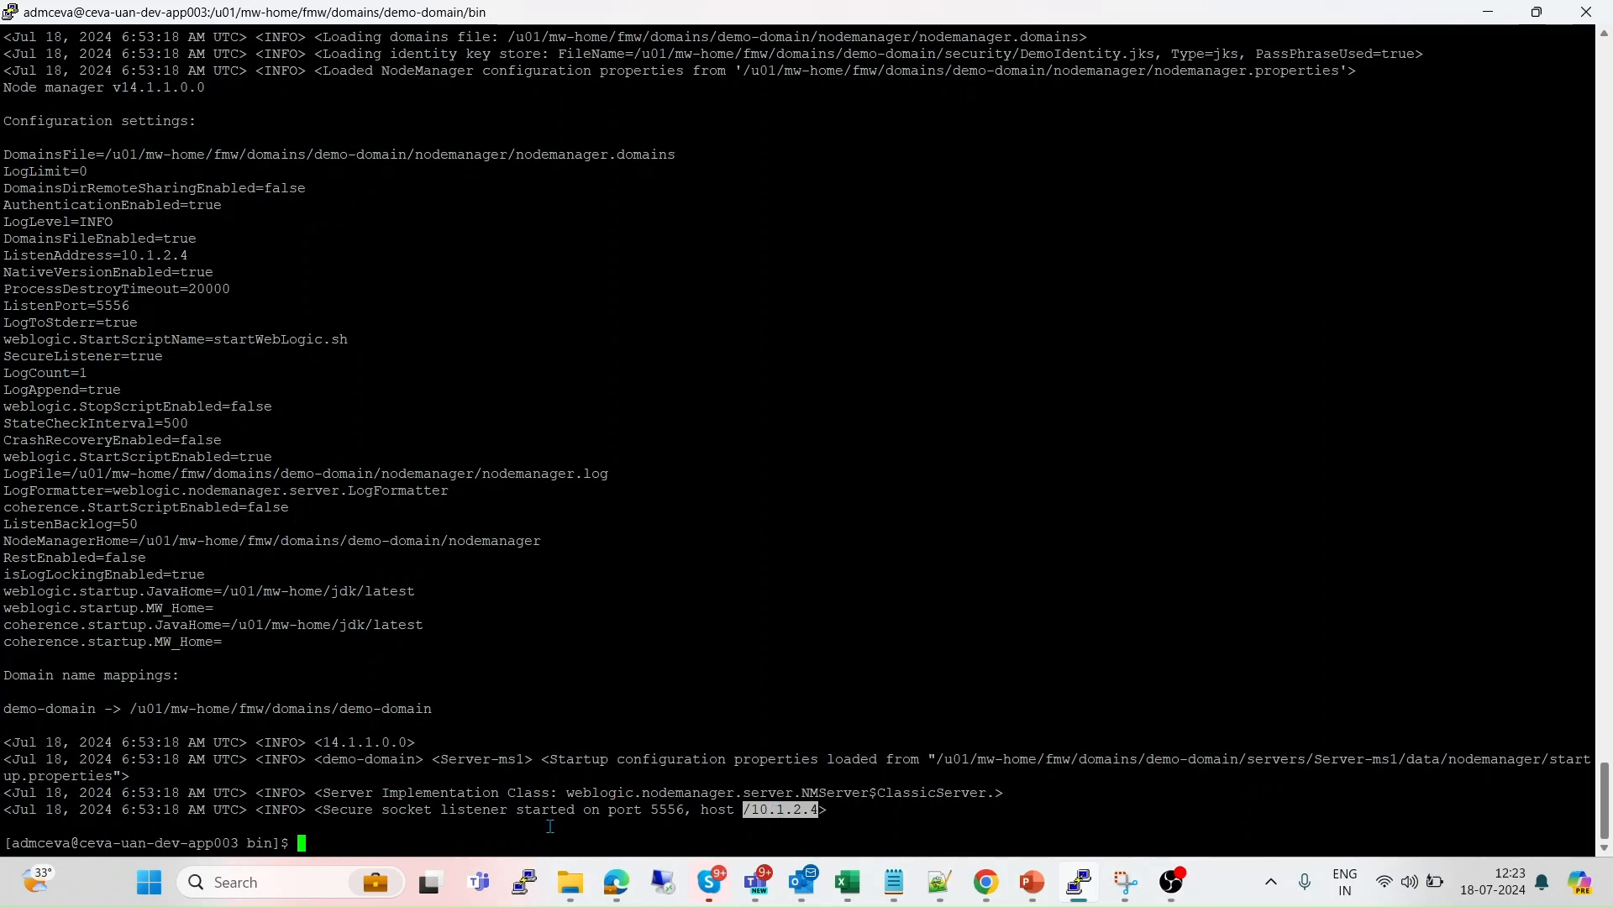
pyautogui.click(551, 827)
pyautogui.write('host')
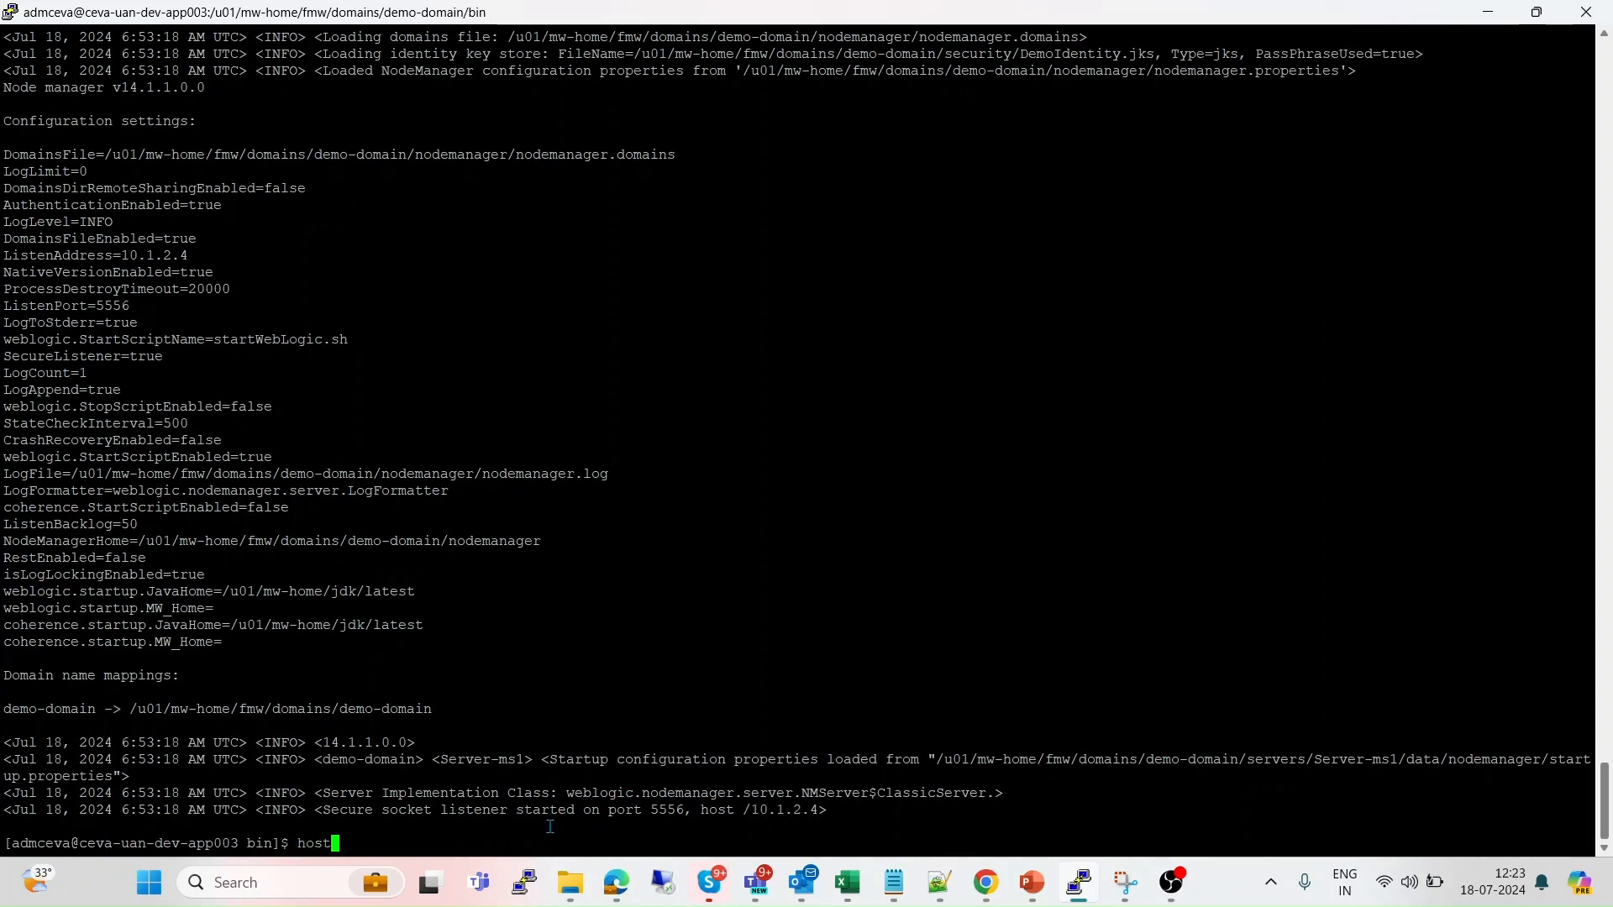
pyautogui.write('name -i')
pyautogui.press('Return')
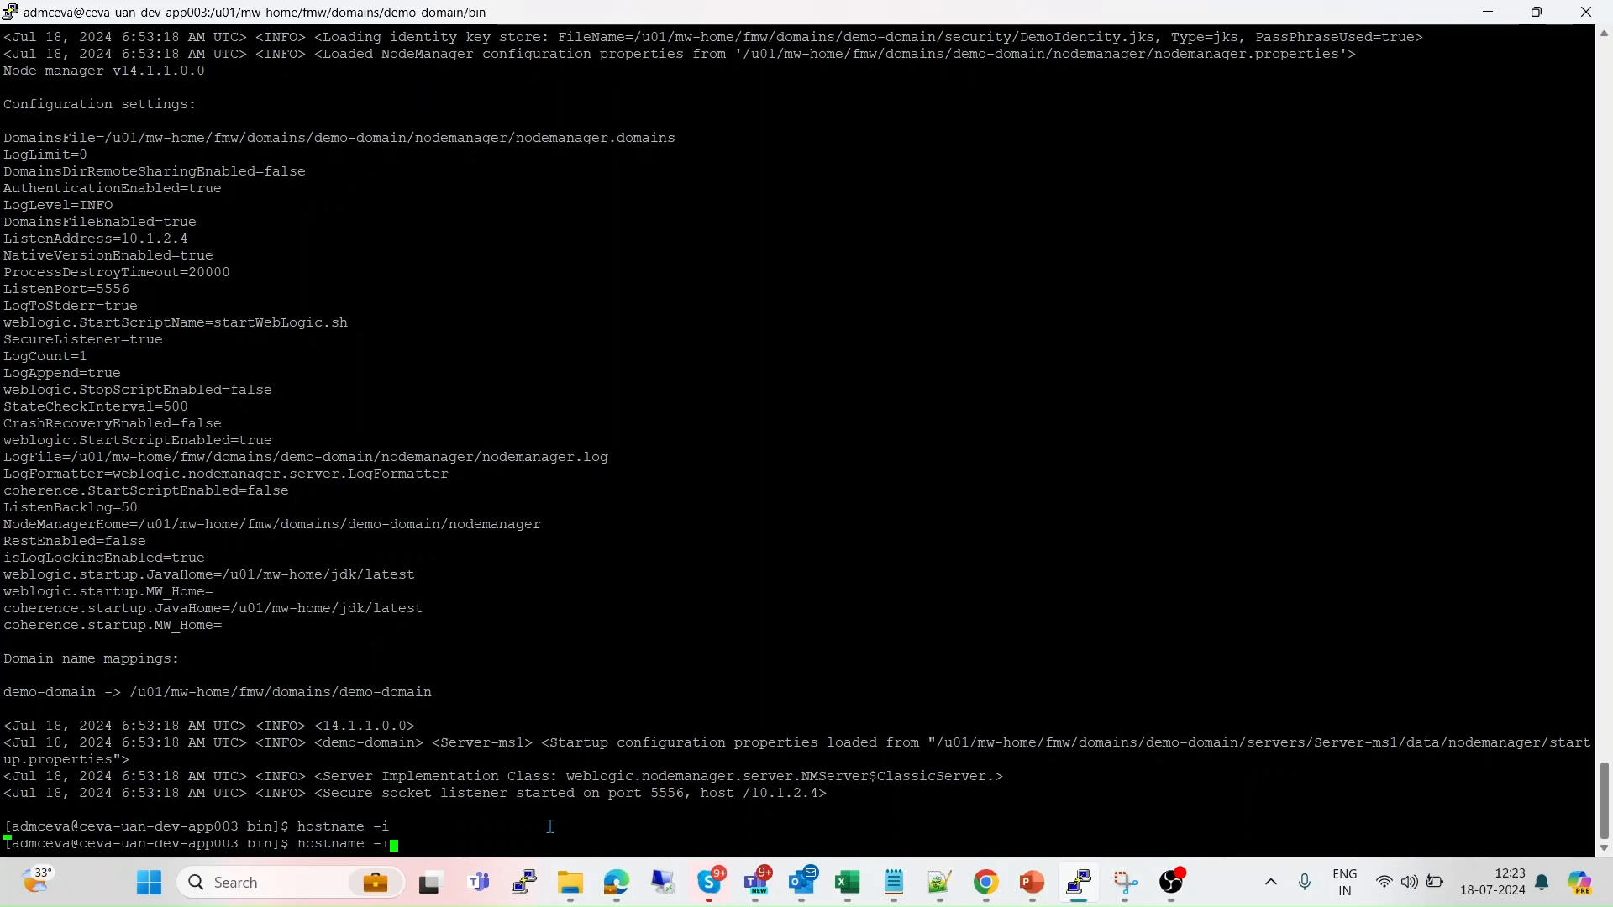
pyautogui.doubleClick(61, 828)
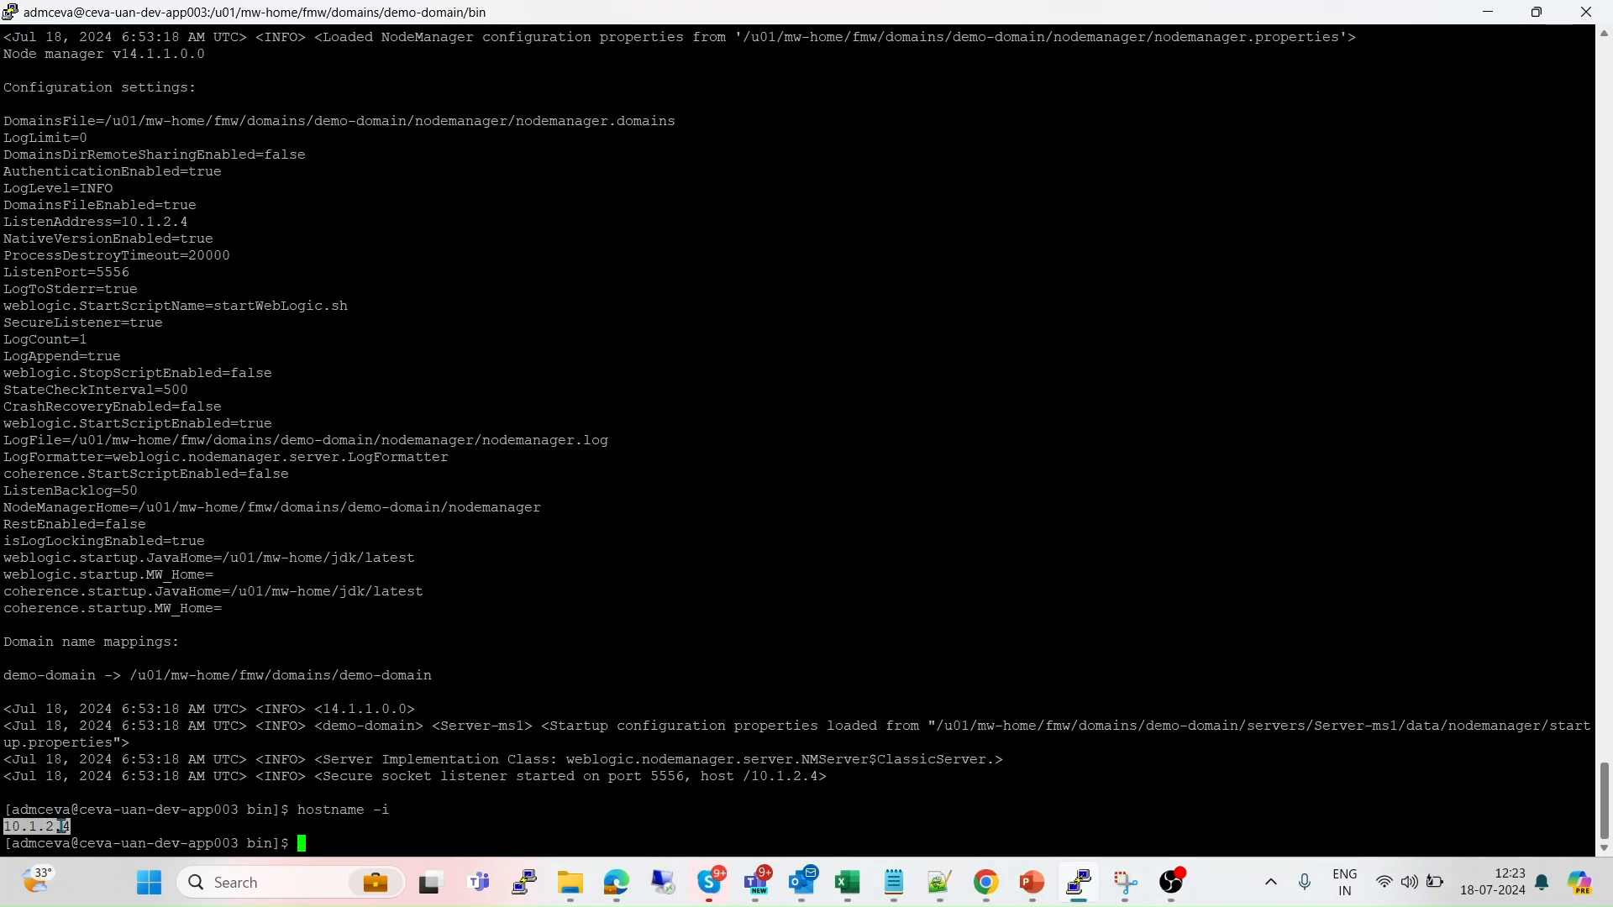
pyautogui.hotkey('alt', 'Tab')
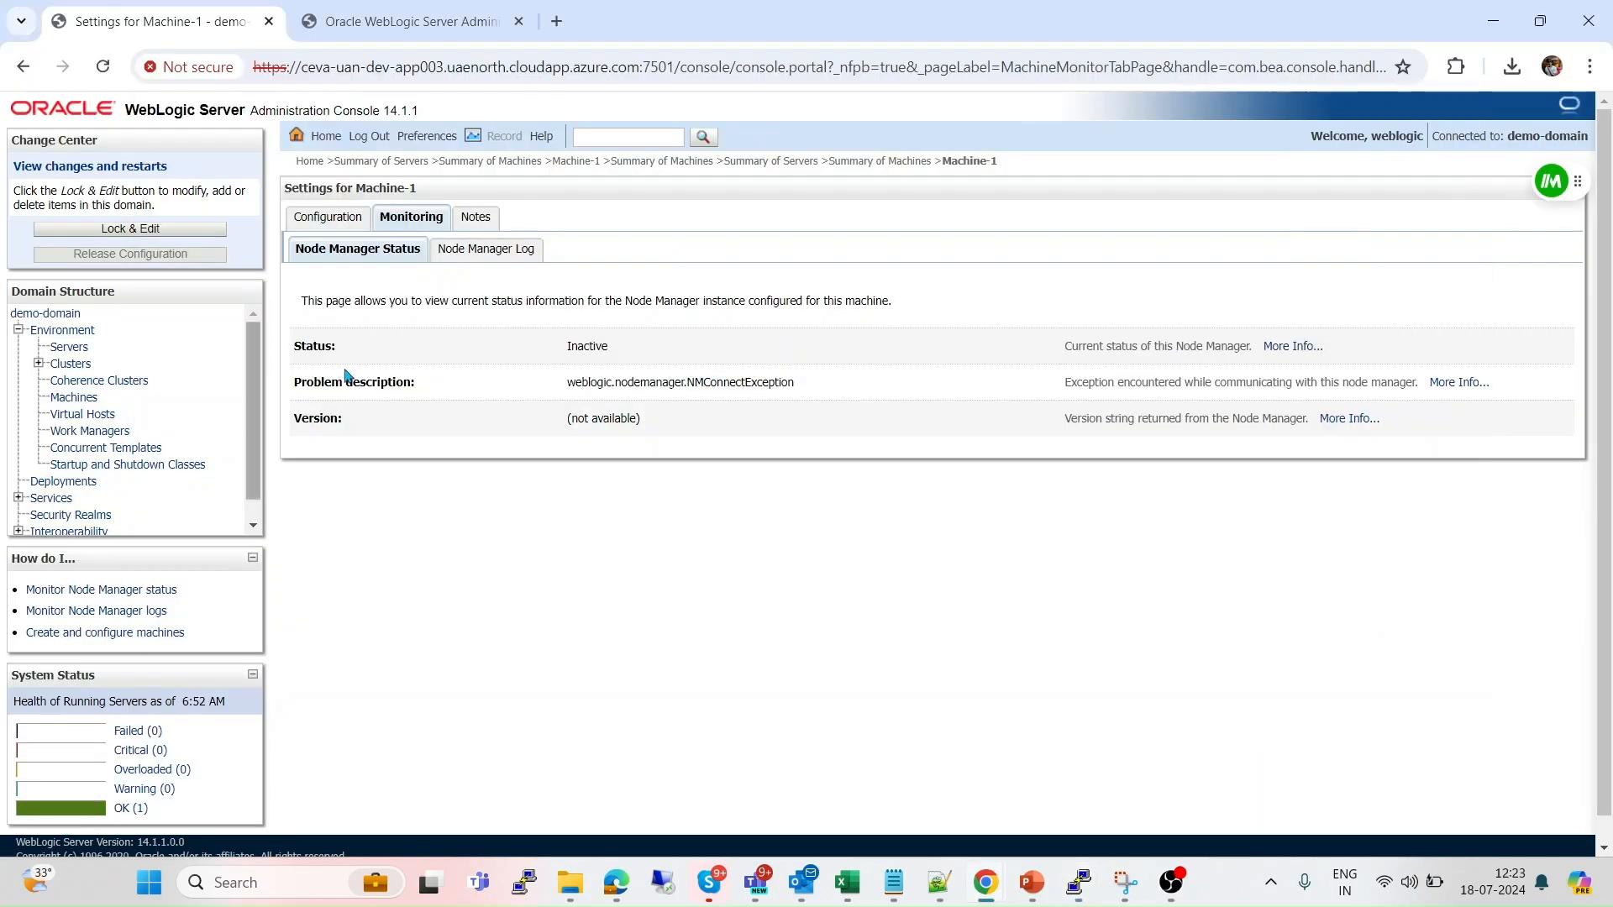
# Refresh Machine-1's Node Manager status and check the socket listener's IP in PuTTY.
pyautogui.click(102, 67)
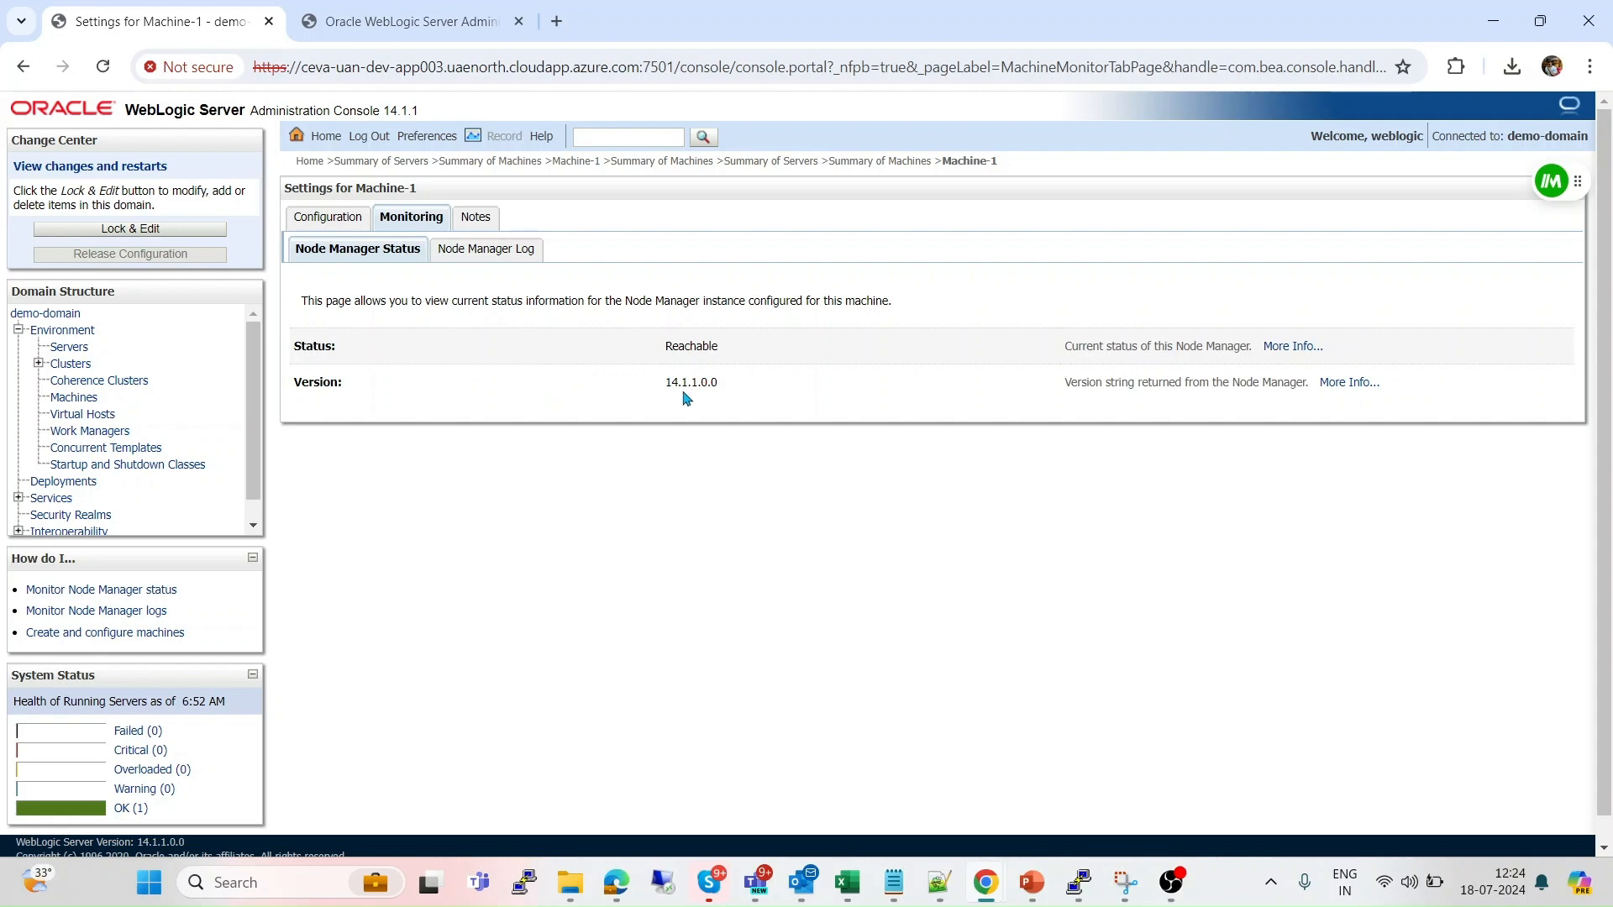
pyautogui.hotkey('alt', 'Tab')
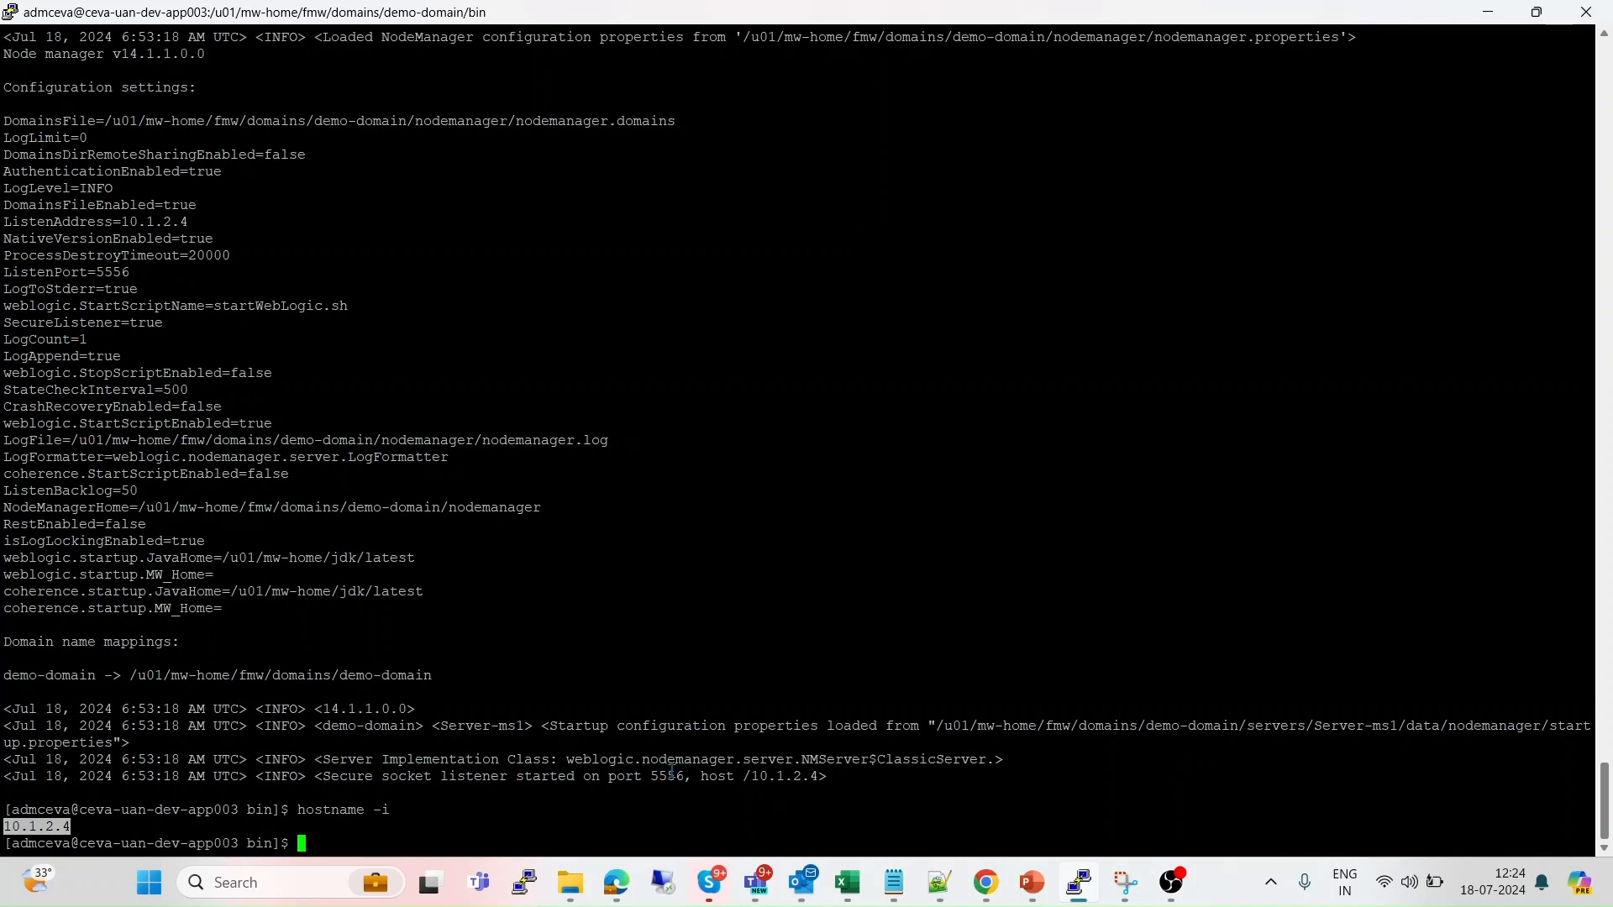
pyautogui.doubleClick(778, 774)
pyautogui.hotkey('ctrl', 'c')
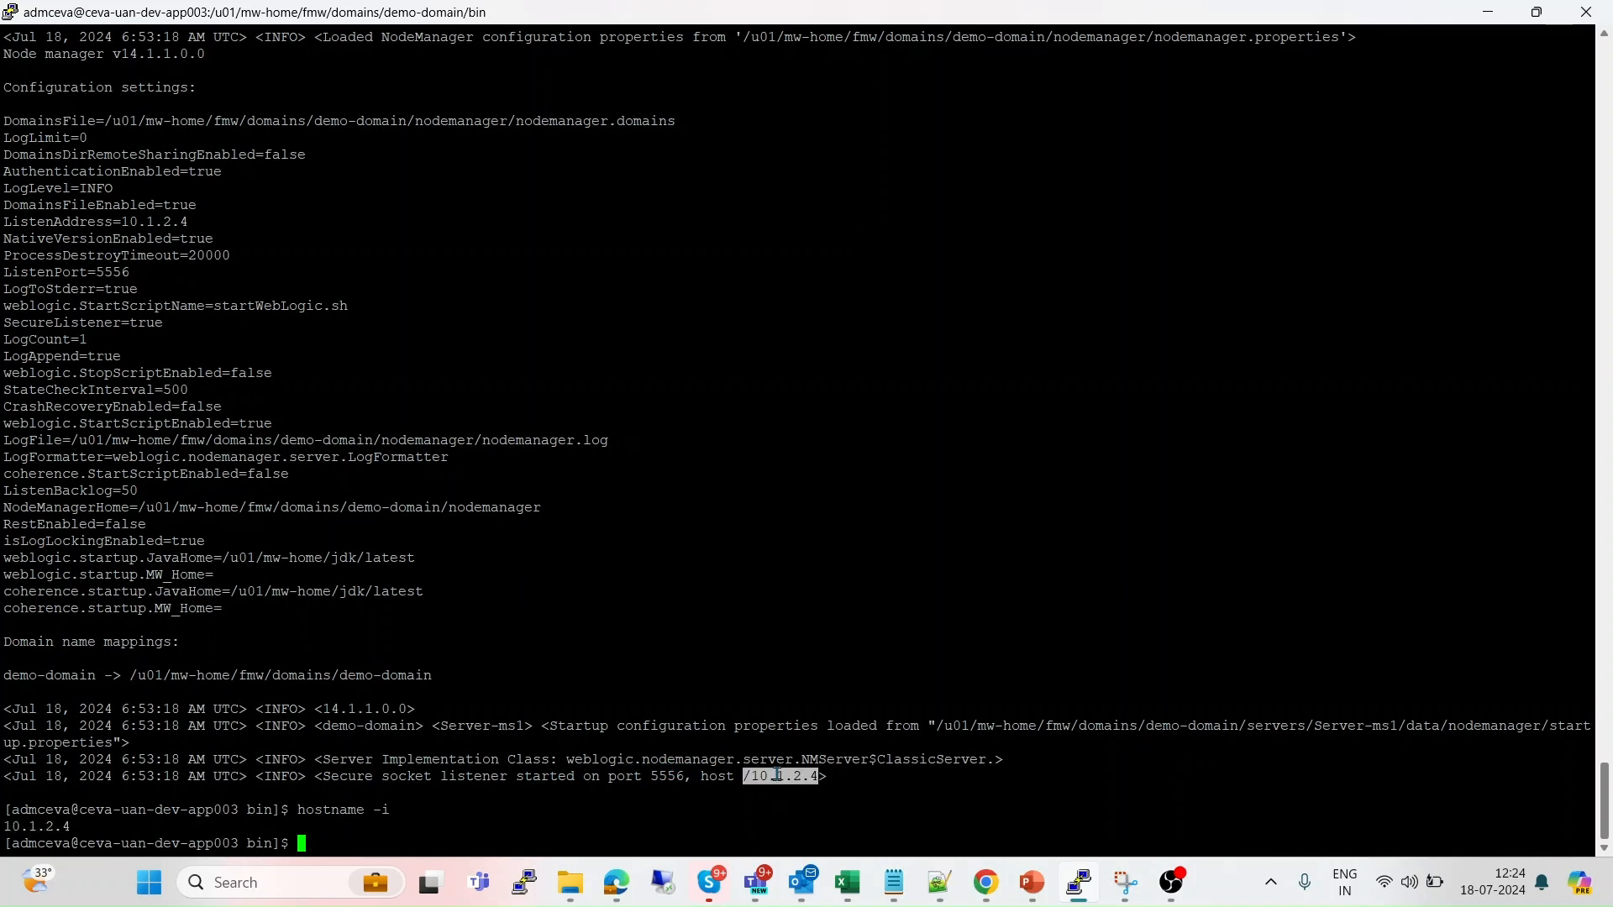
pyautogui.click(491, 831)
# Compare the listener IP with the console, then view Machine-1's configuration.
pyautogui.hotkey('alt', 'Tab')
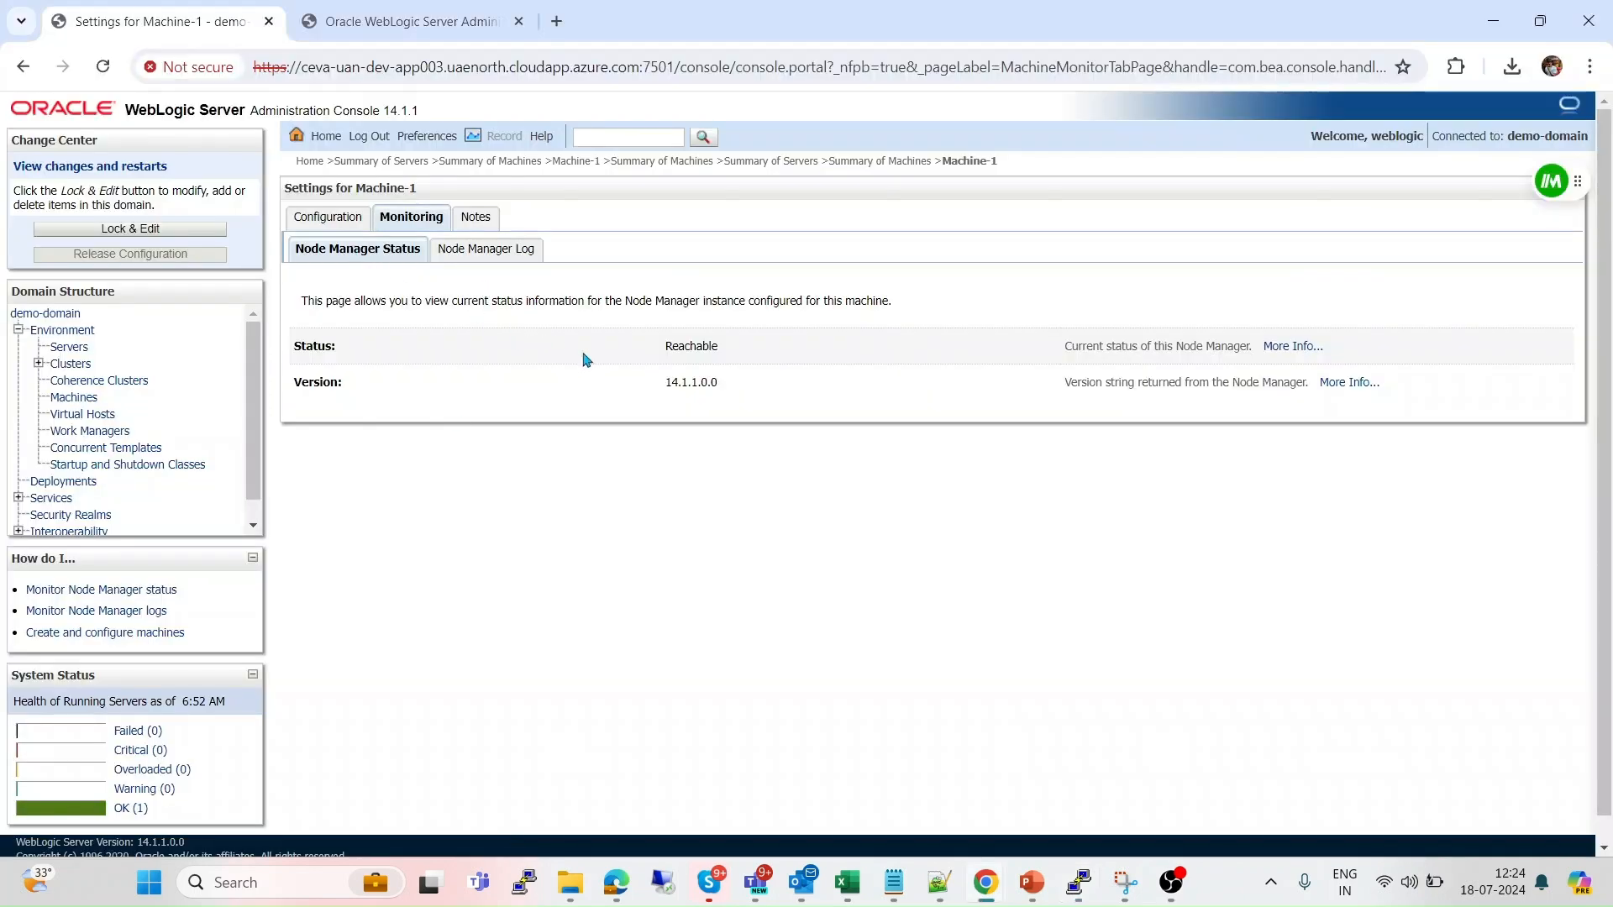
pyautogui.hotkey('alt', 'Tab')
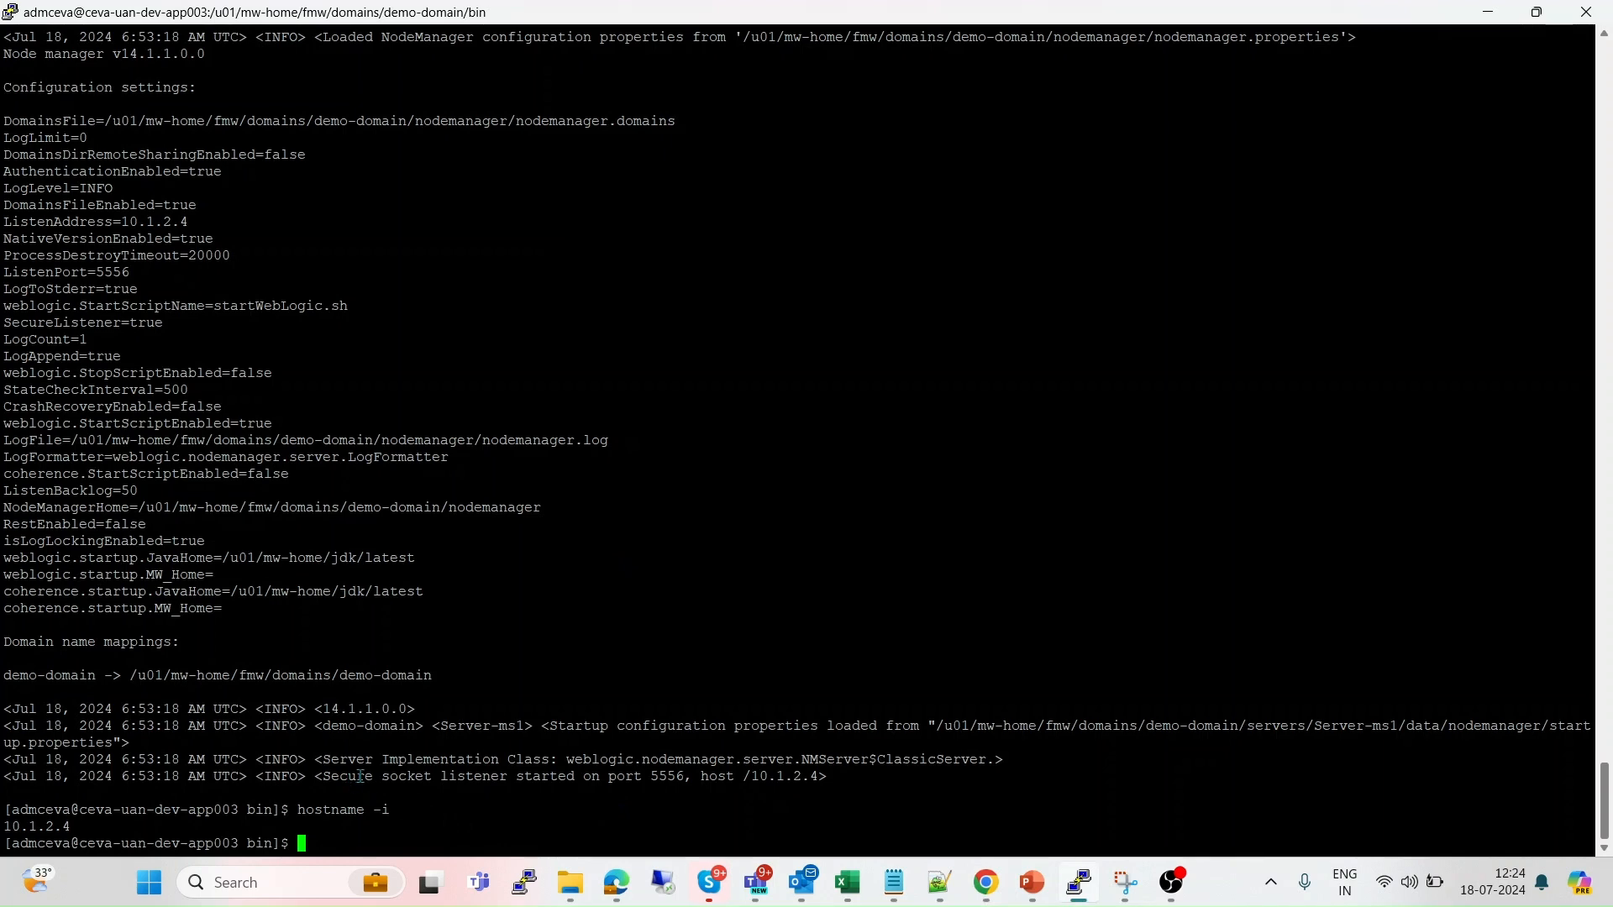
pyautogui.hotkey('alt', 'Tab')
pyautogui.click(326, 218)
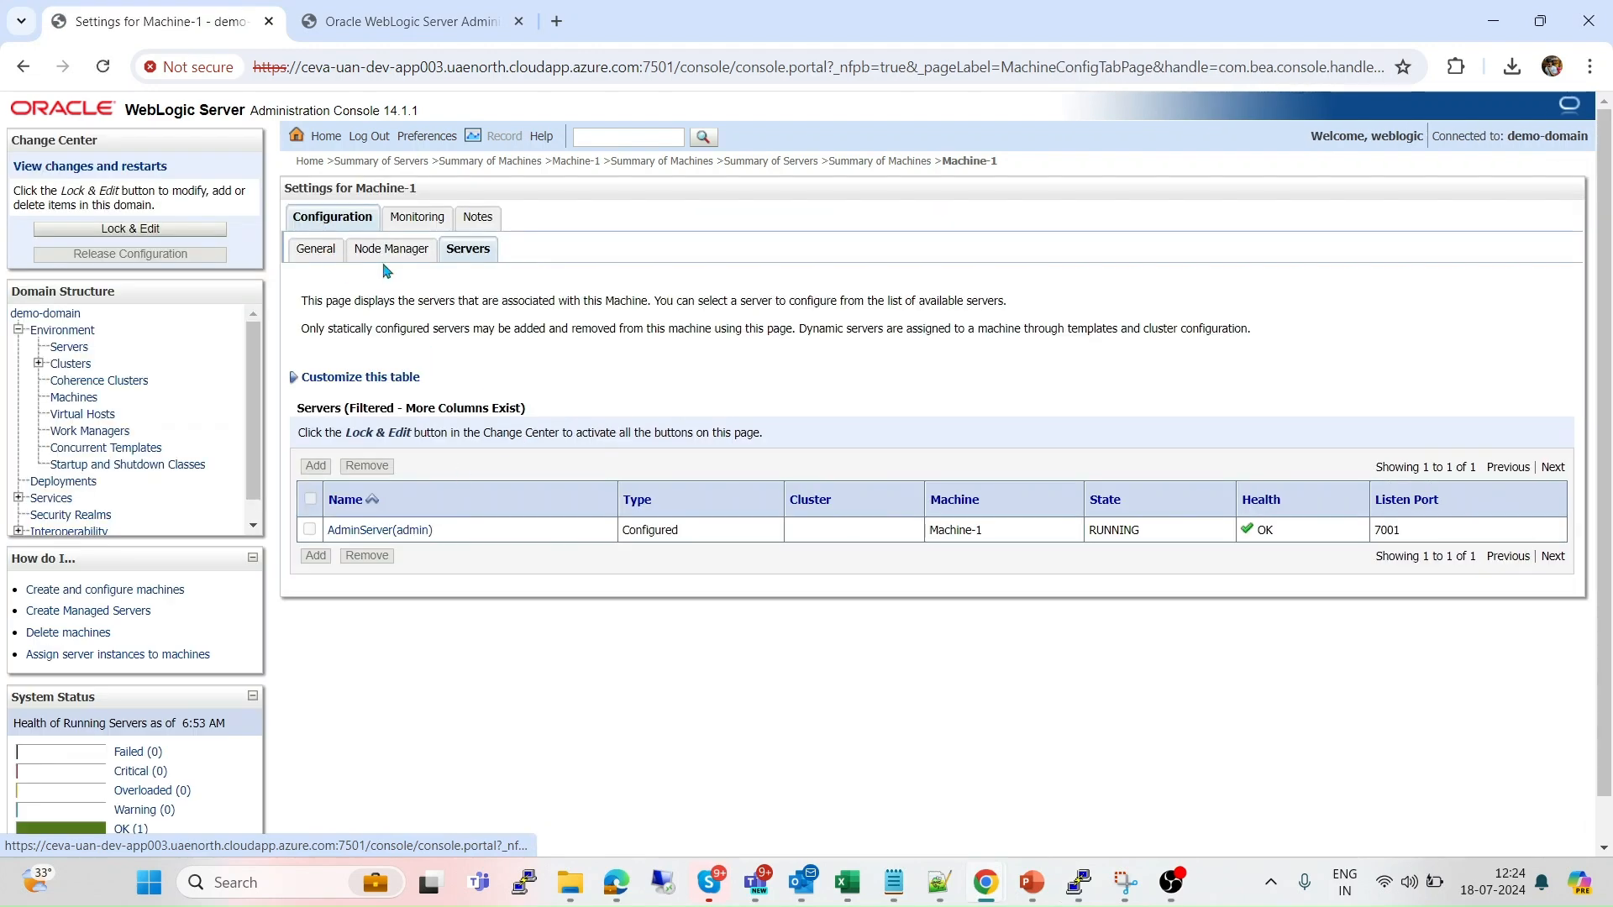
# Lock Machine-1's Node Manager settings for editing, keeping the type as SSL.
pyautogui.click(390, 251)
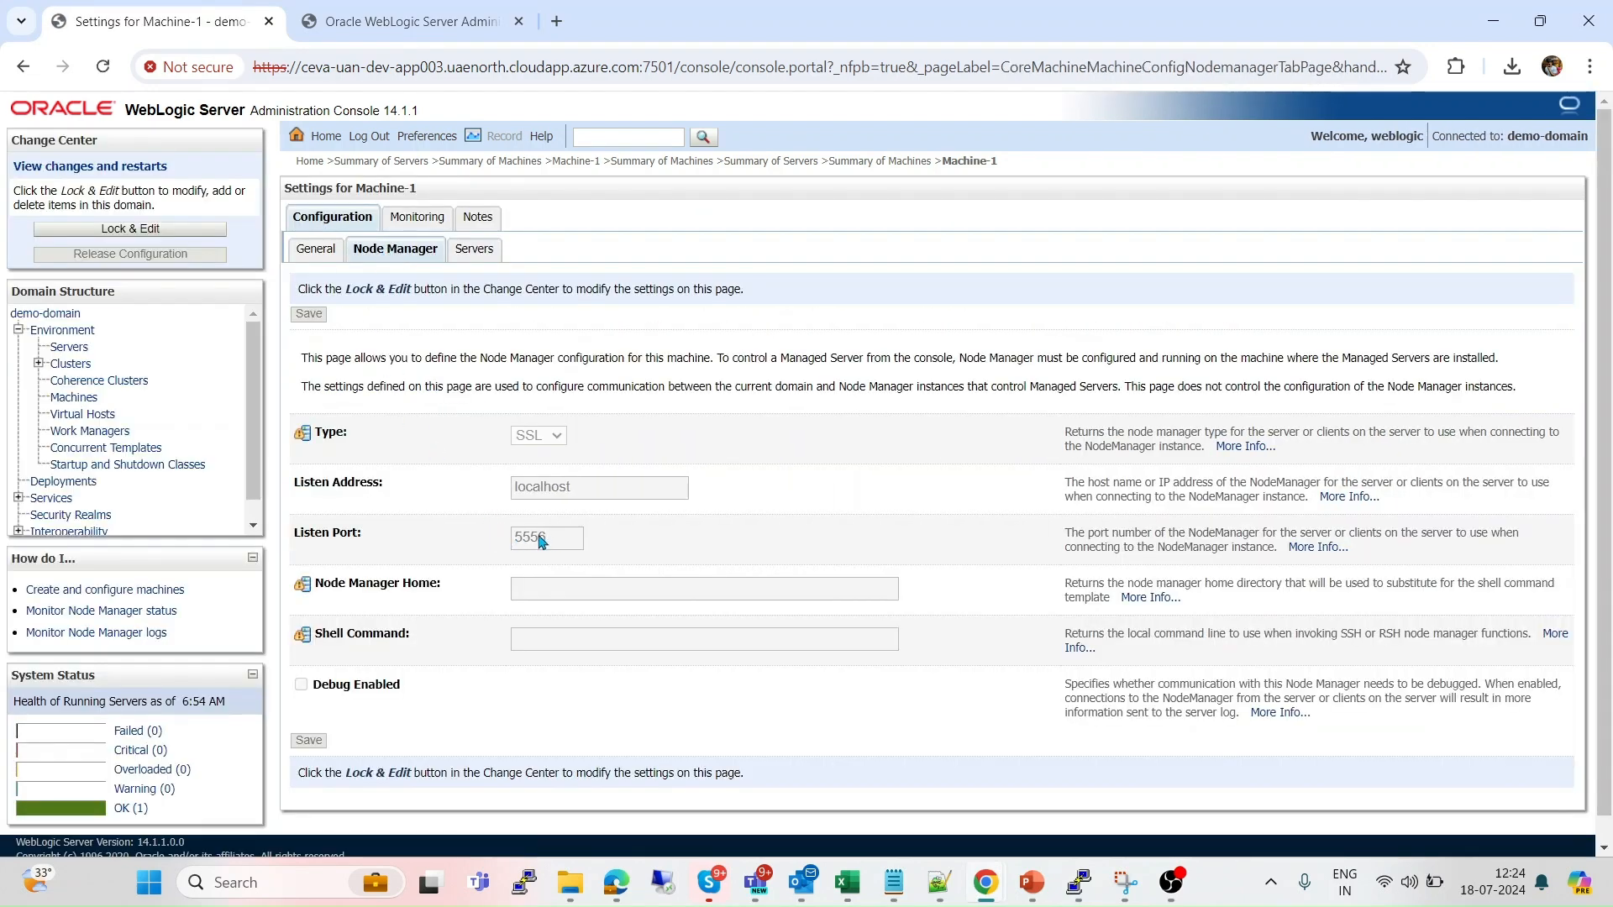
pyautogui.click(205, 234)
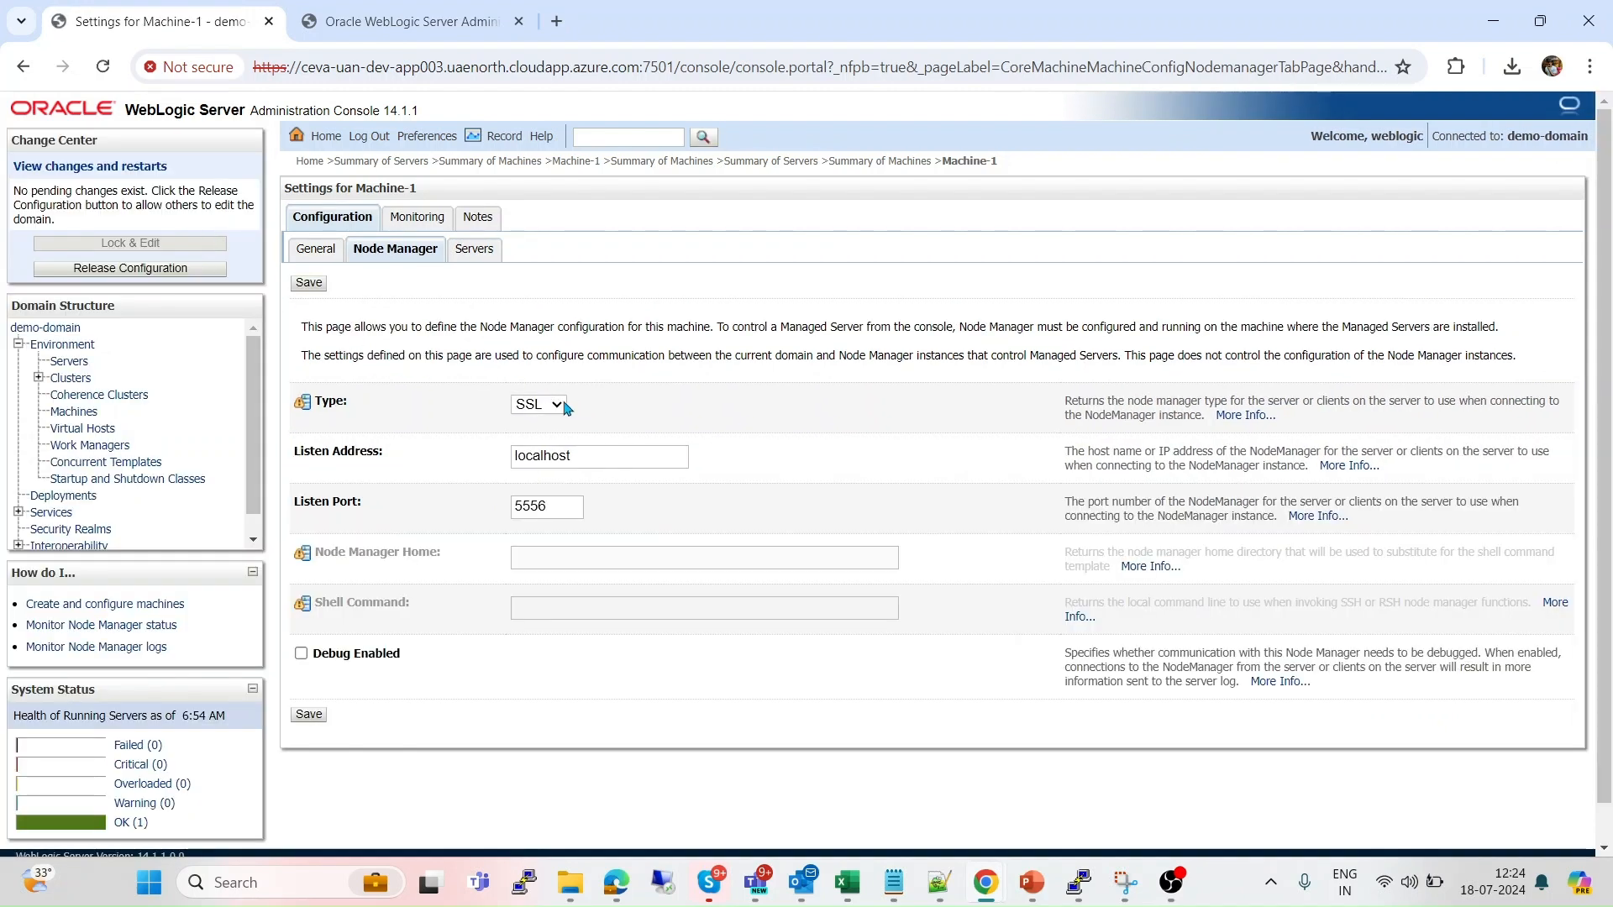
pyautogui.click(556, 405)
pyautogui.click(724, 416)
# Change the Node Manager listen address from localhost to 10.1.2.4, save, and activate.
pyautogui.click(580, 458)
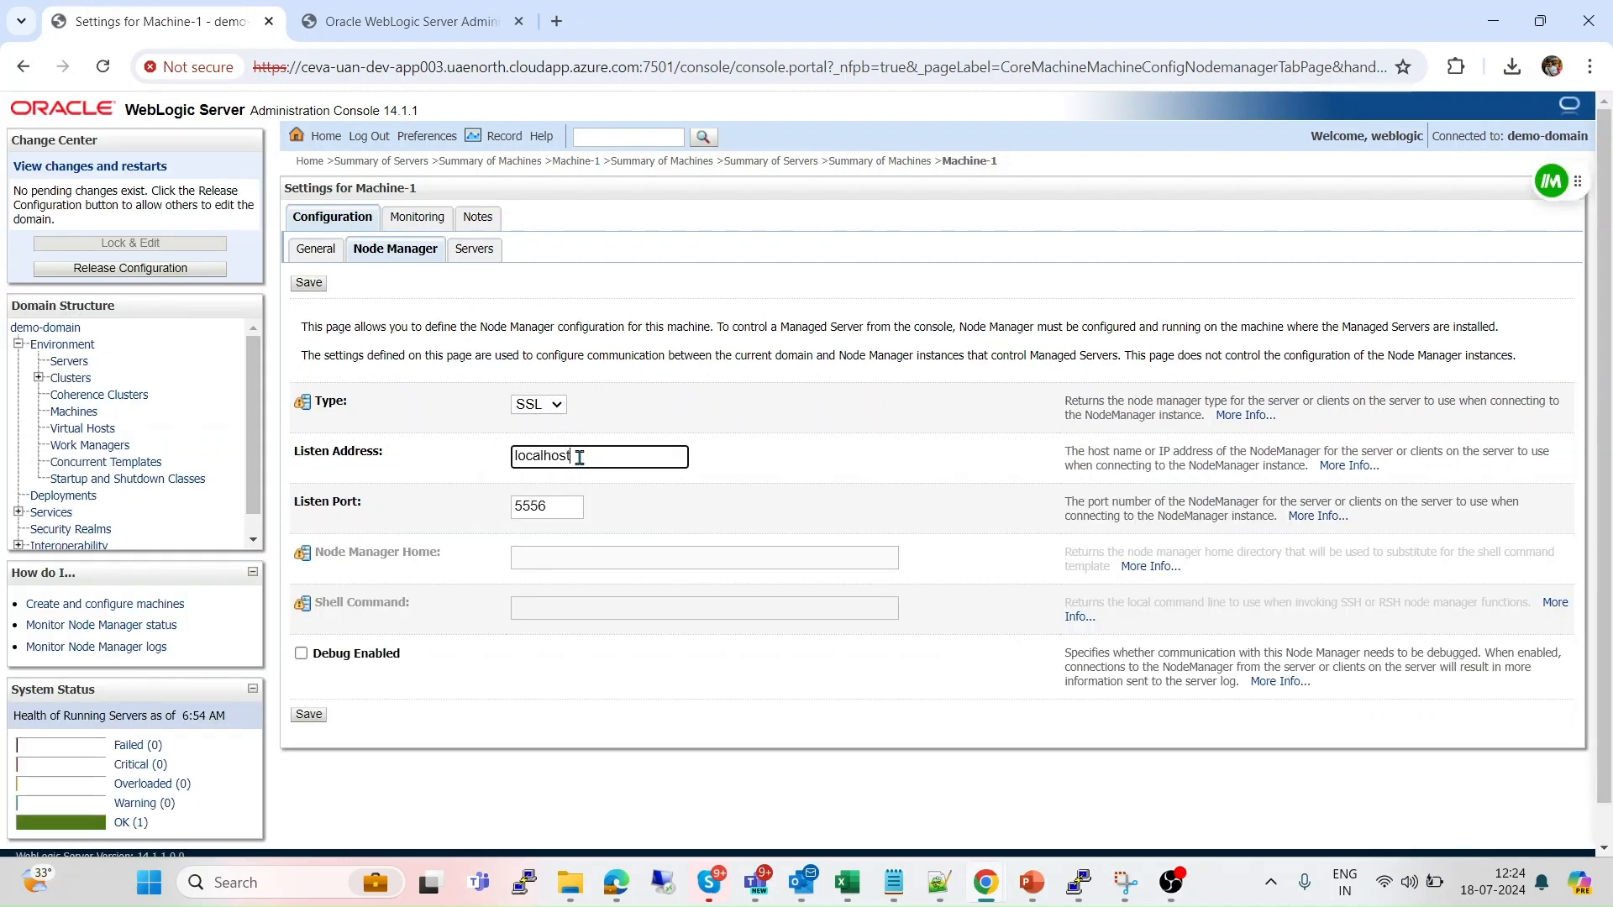
pyautogui.press('BackSpace')
pyautogui.press('BackSpace')
pyautogui.press('BackSpace')
pyautogui.press('BackSpace')
pyautogui.press('BackSpace')
pyautogui.press('BackSpace')
pyautogui.press('BackSpace')
pyautogui.press('BackSpace')
pyautogui.press('BackSpace')
pyautogui.hotkey('ctrl', 'v')
pyautogui.press('Left')
pyautogui.press('Left')
pyautogui.press('Left')
pyautogui.press('Left')
pyautogui.press('Left')
pyautogui.press('Left')
pyautogui.press('Left')
pyautogui.press('Left')
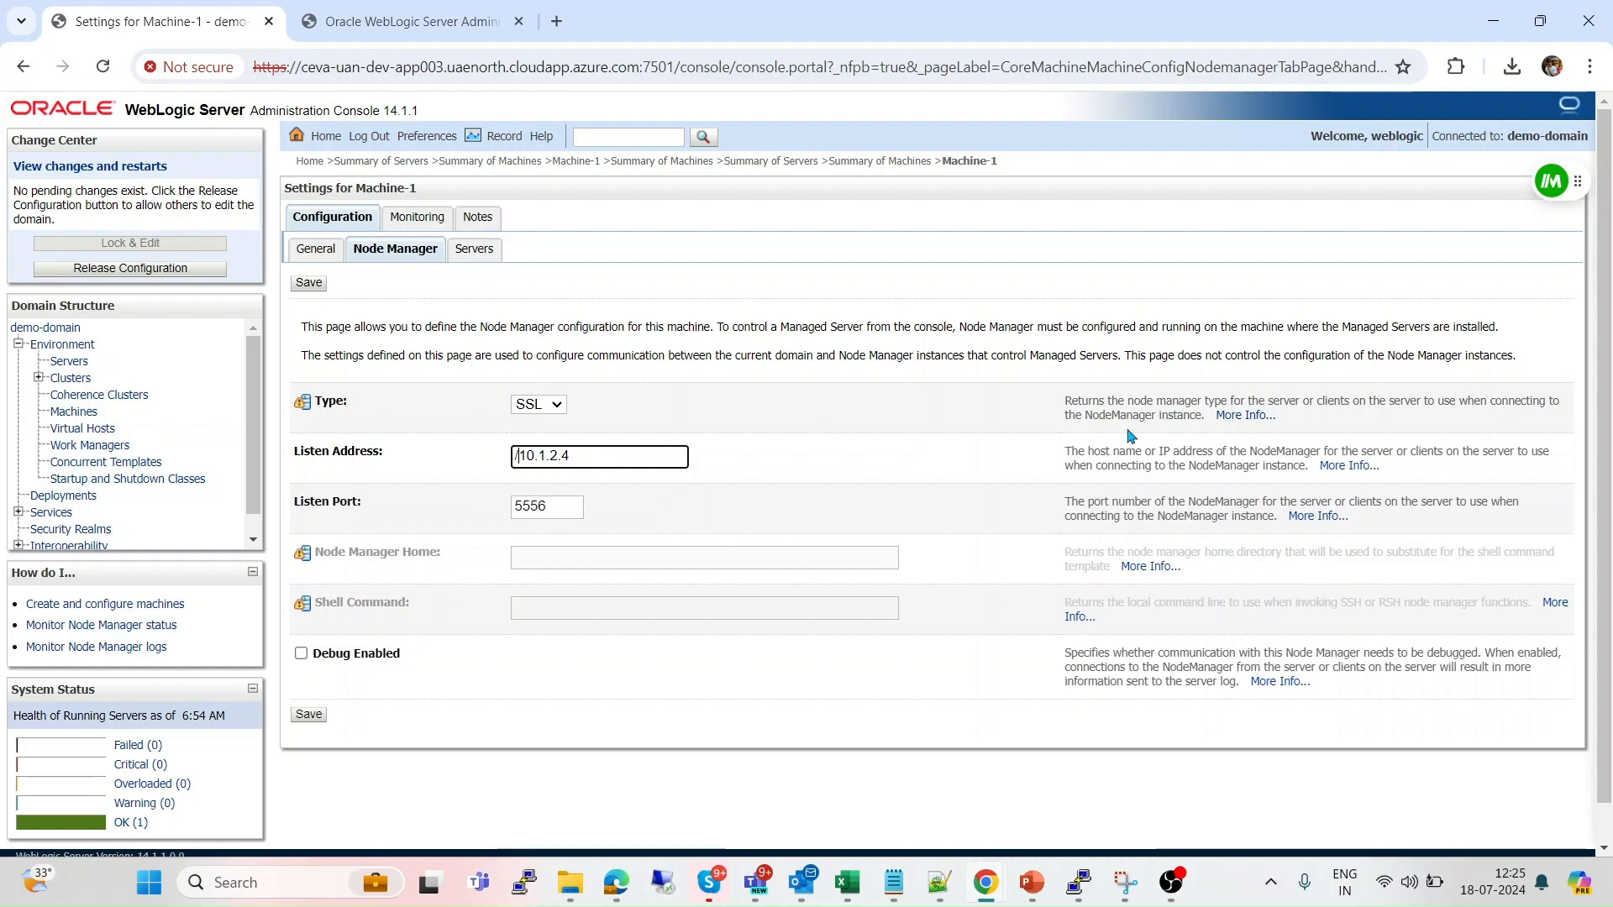
pyautogui.press('BackSpace')
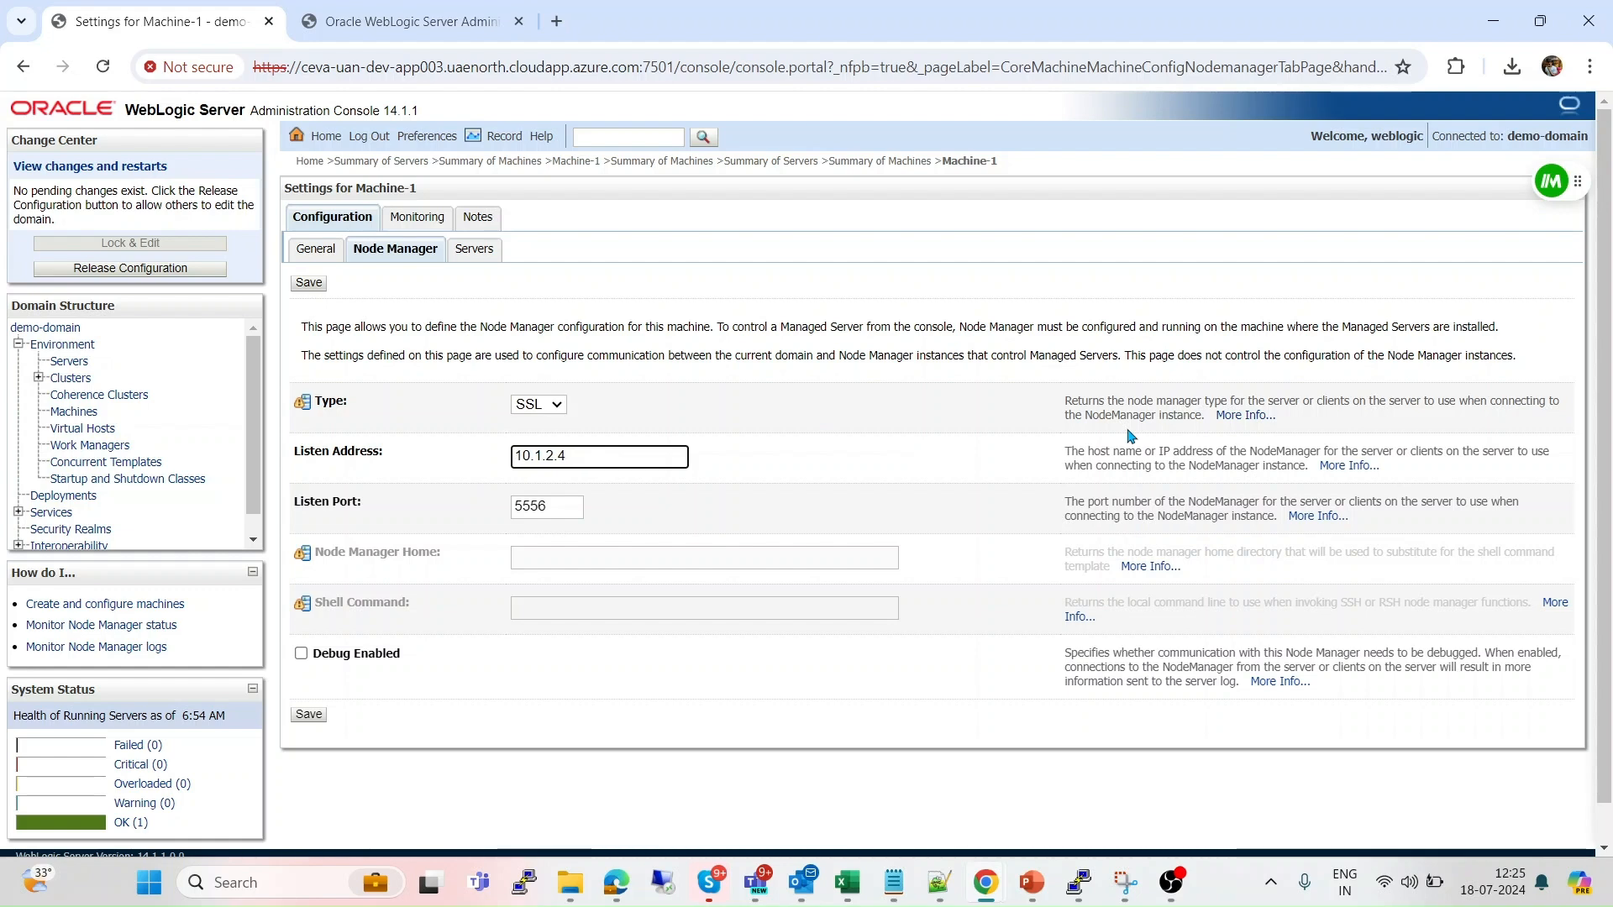
pyautogui.click(327, 286)
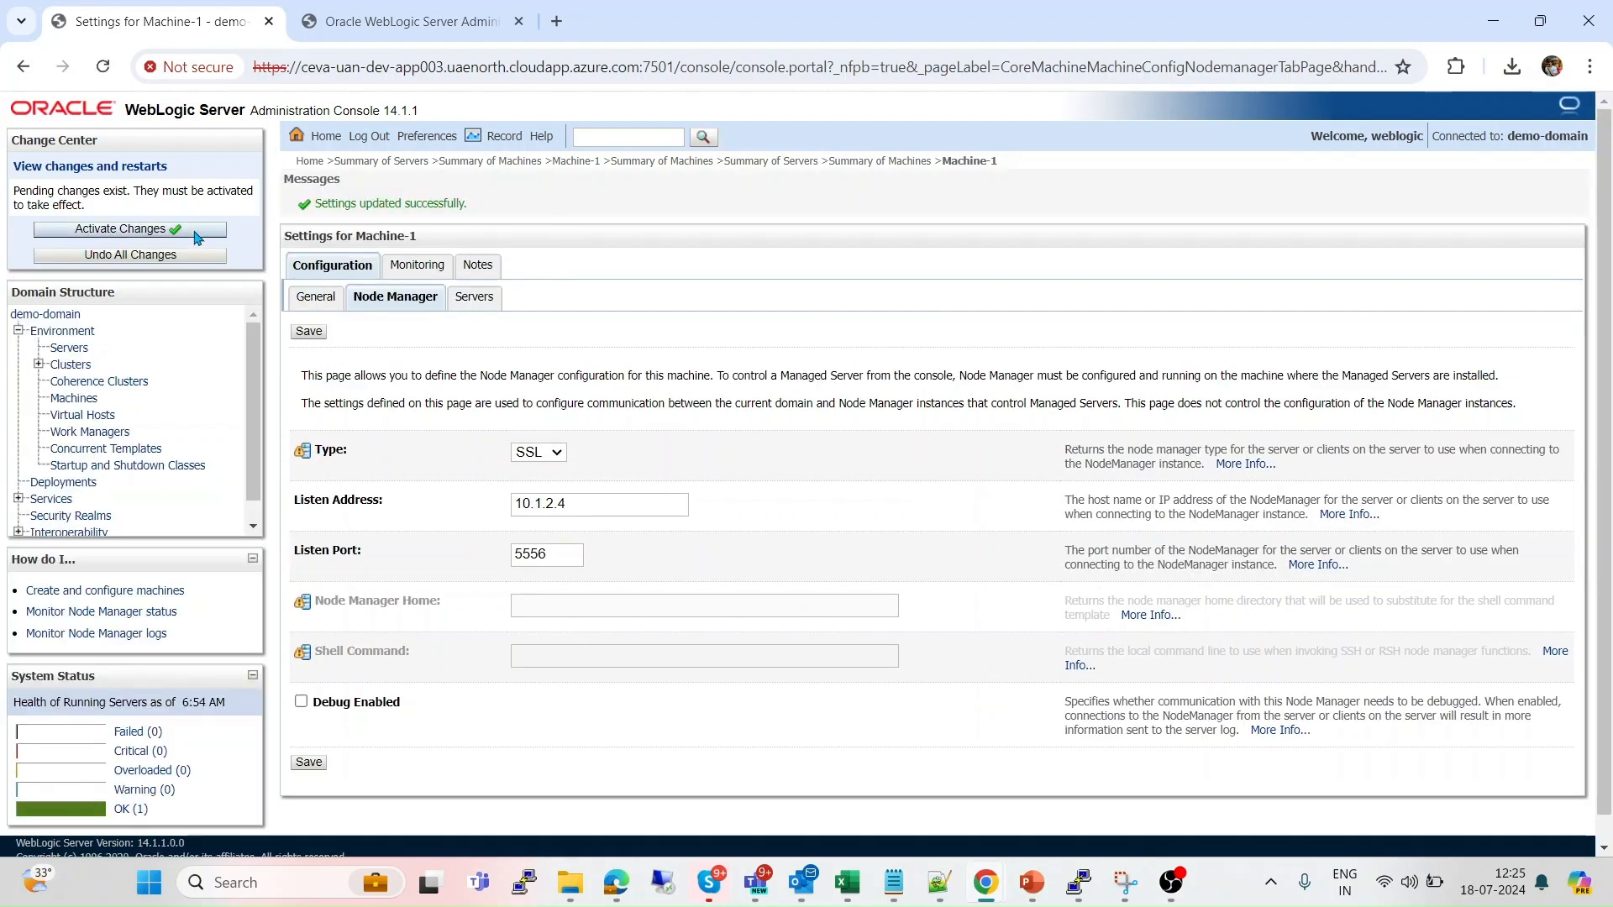
pyautogui.click(196, 236)
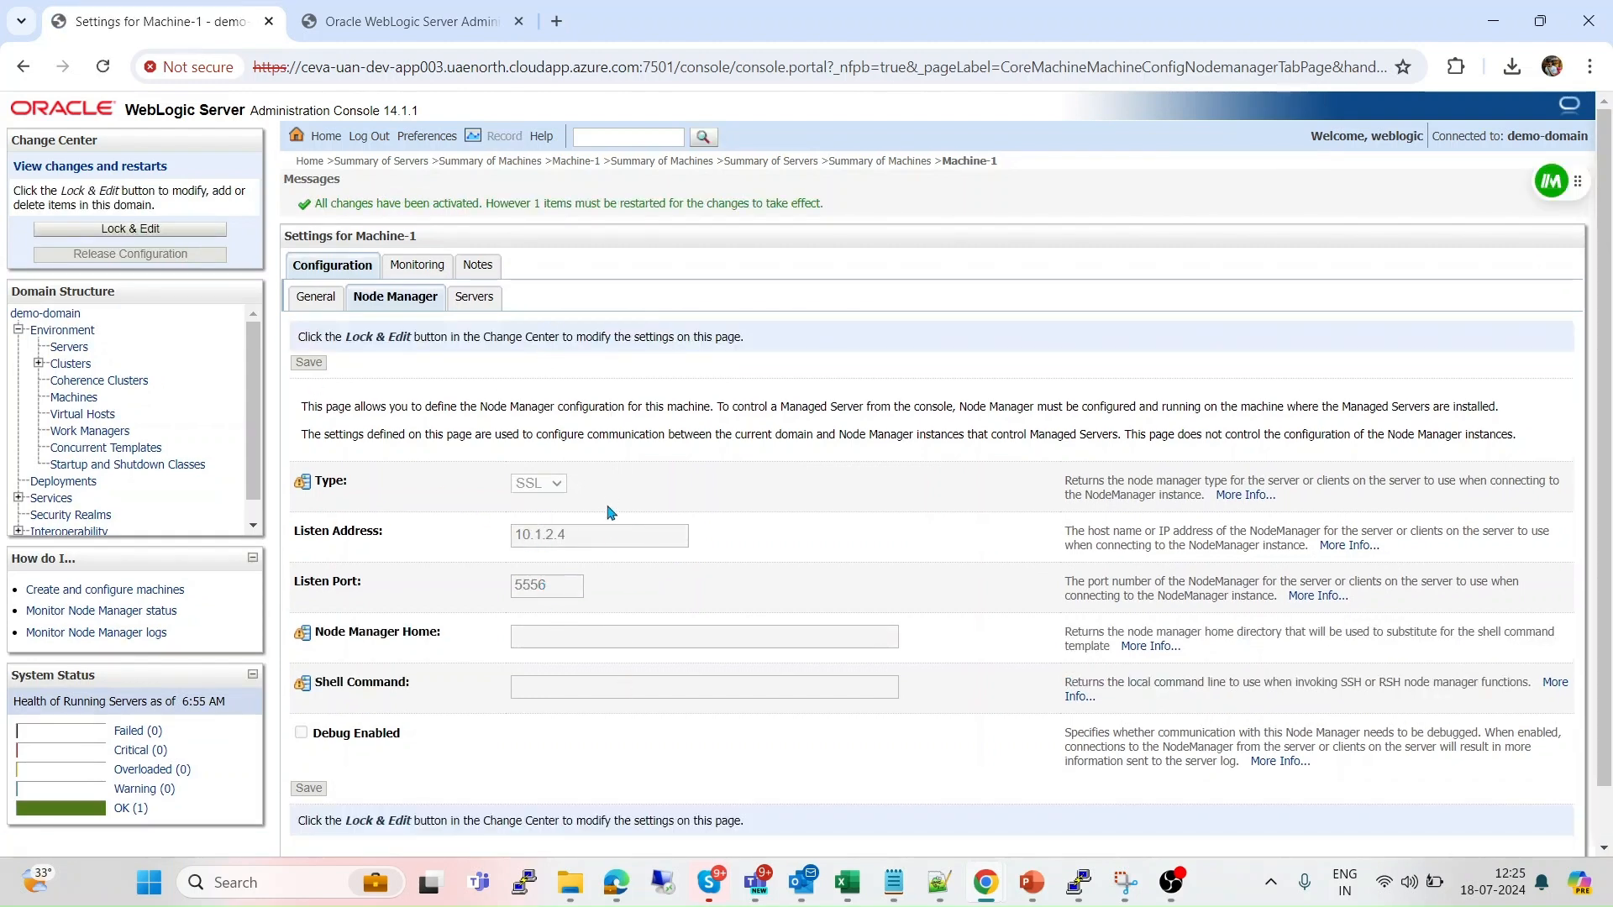
# In PuTTY, print the working directory and cd into ../nodemanager/.
pyautogui.hotkey('alt', 'Tab')
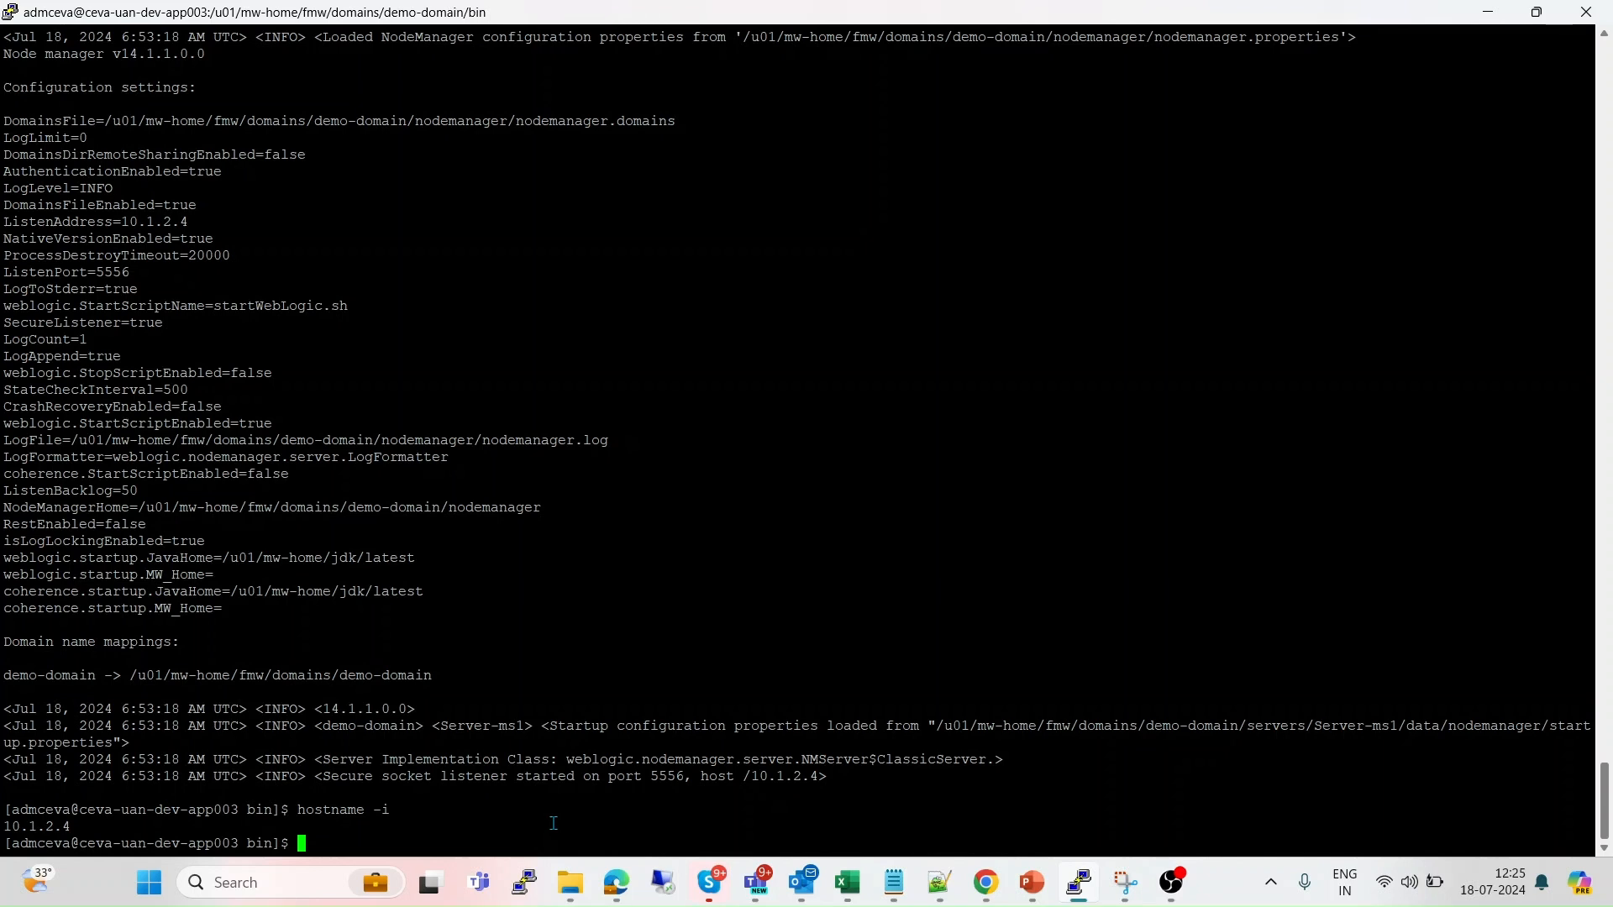
pyautogui.write('pwd')
pyautogui.press('Return')
pyautogui.write('cd ')
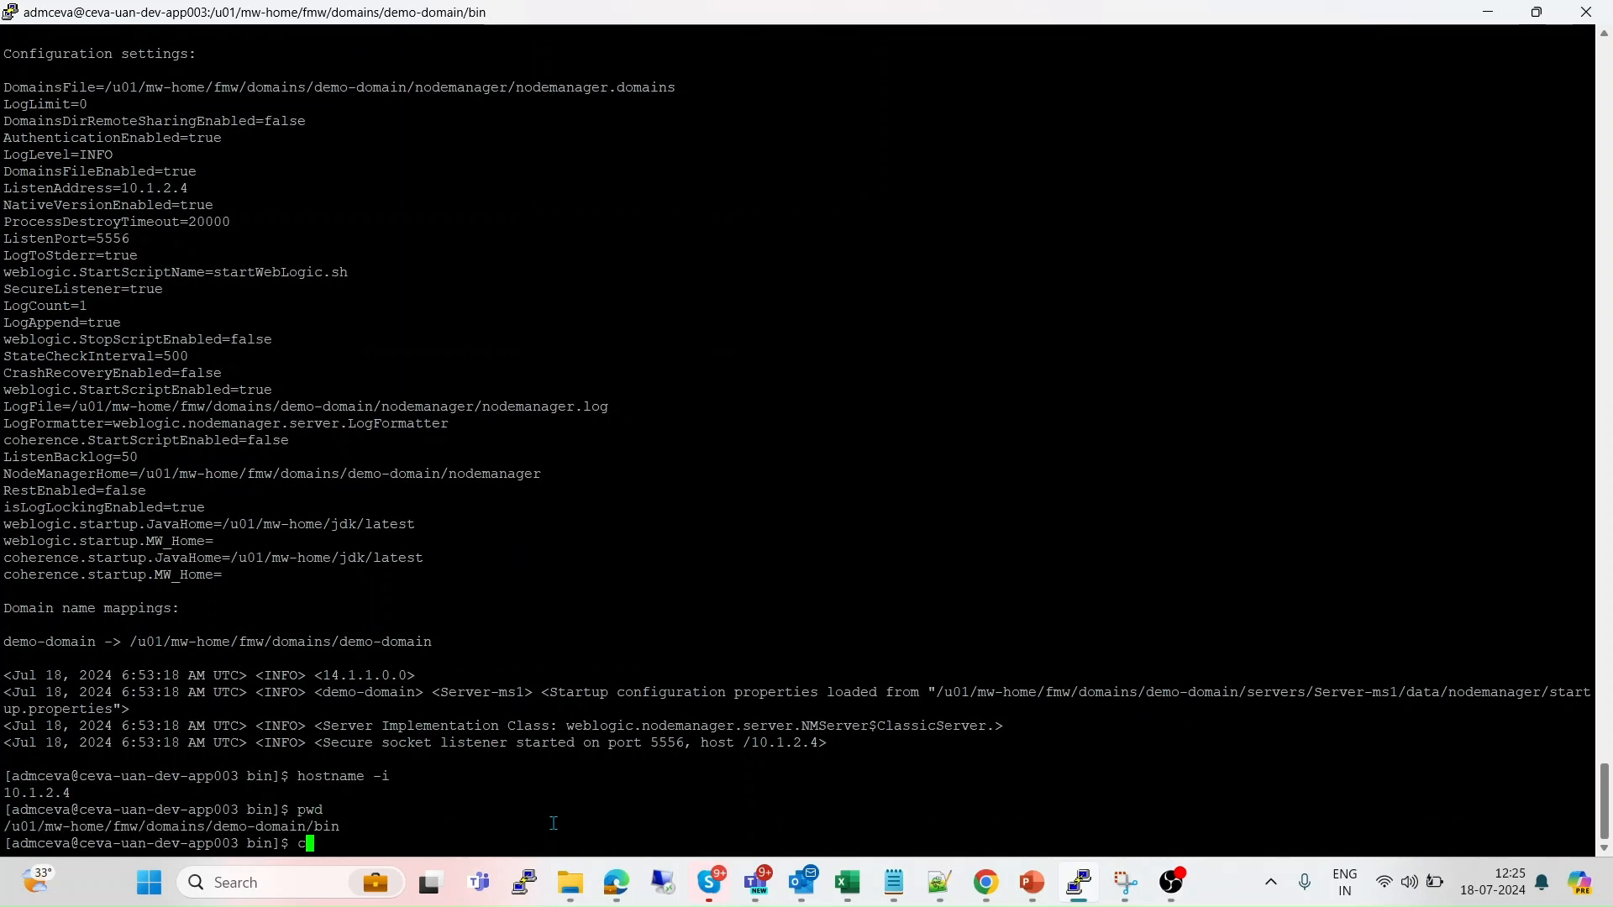
pyautogui.write('../n')
pyautogui.press('Tab')
pyautogui.press('Return')
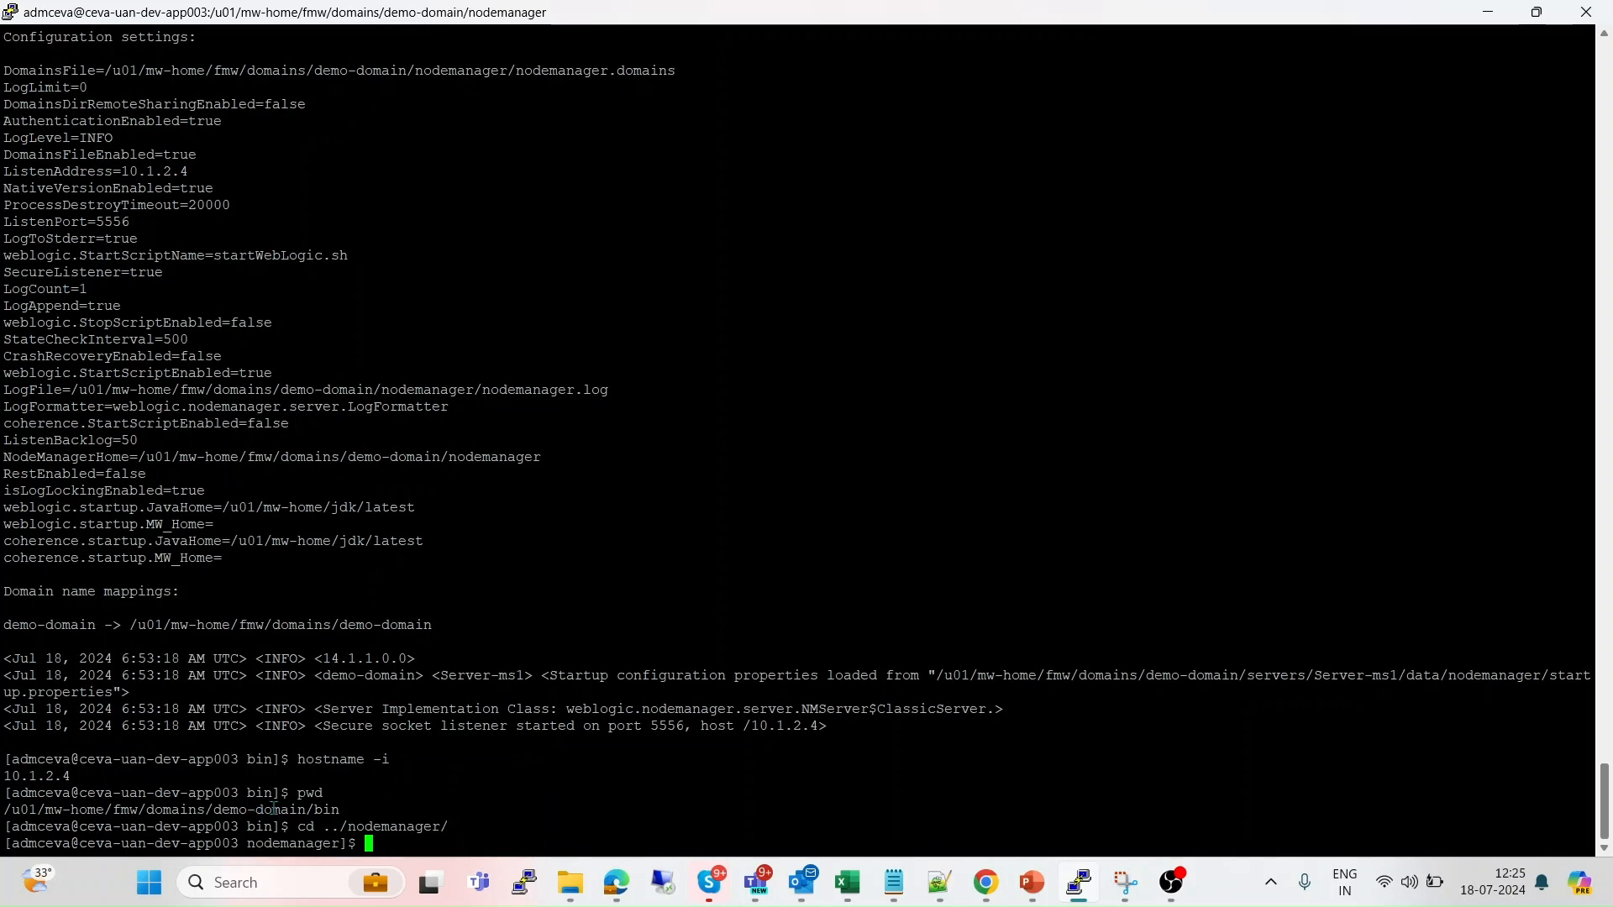
# Confirm the nodemanager path with pwd and list its files with ls -ltr.
pyautogui.doubleClick(386, 827)
pyautogui.click(575, 819)
pyautogui.write('pwd')
pyautogui.press('Return')
pyautogui.write('ls ')
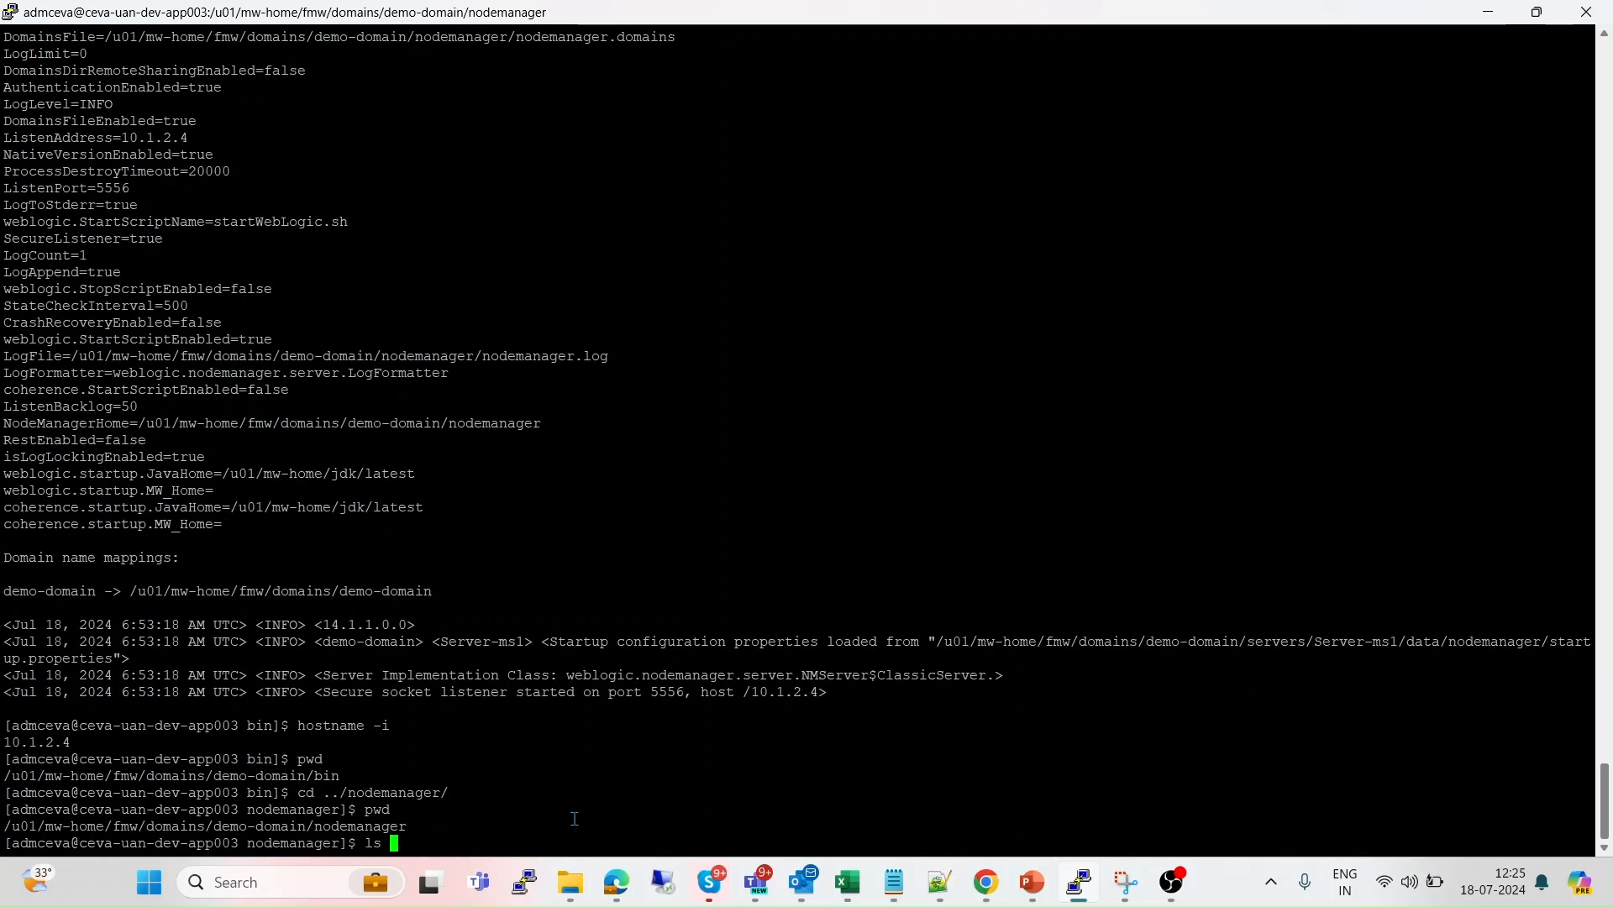
pyautogui.write('-ltr')
pyautogui.press('Return')
pyautogui.press('Return')
pyautogui.press('Return')
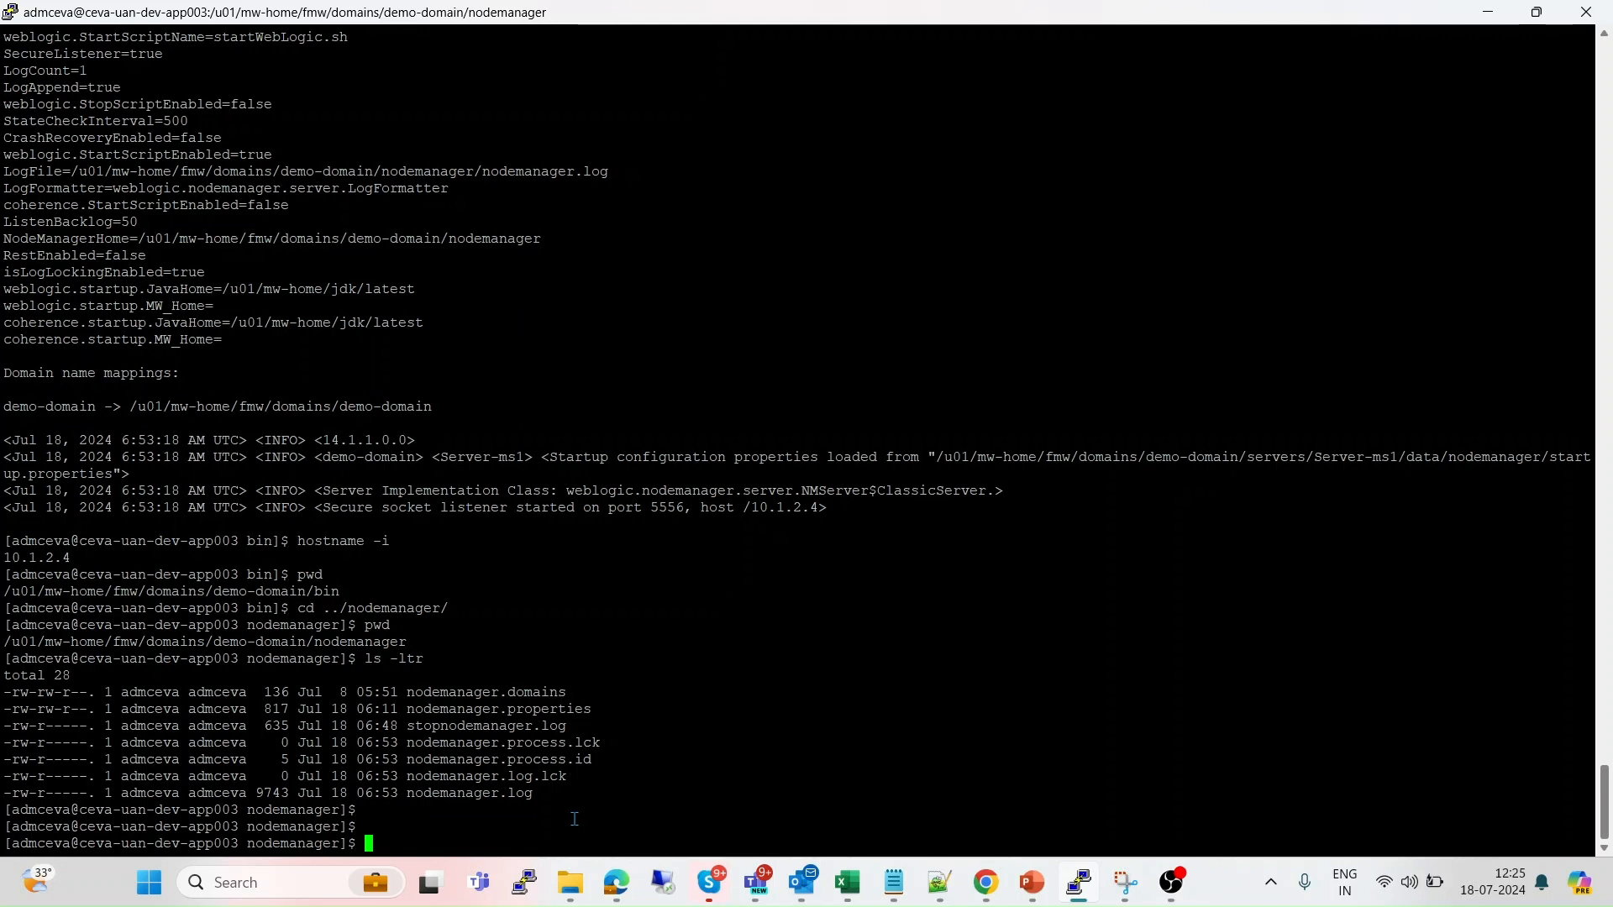
# Highlight the nodemanager.domains, nodemanager.properties and nodemanager.log files in the listing.
pyautogui.doubleClick(476, 694)
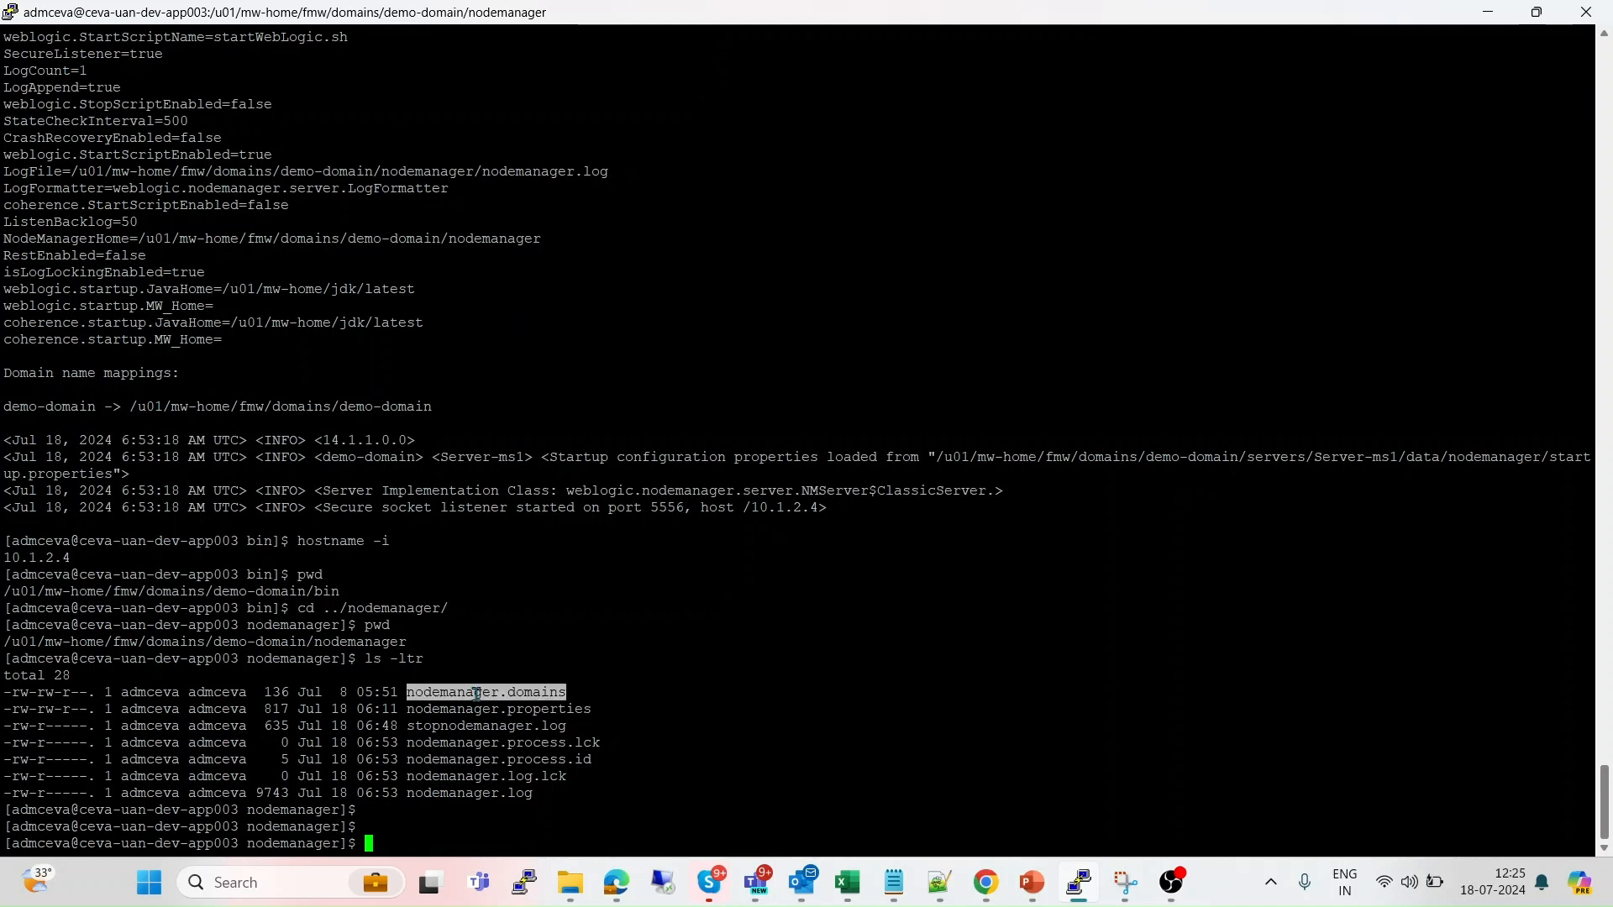
pyautogui.click(522, 694)
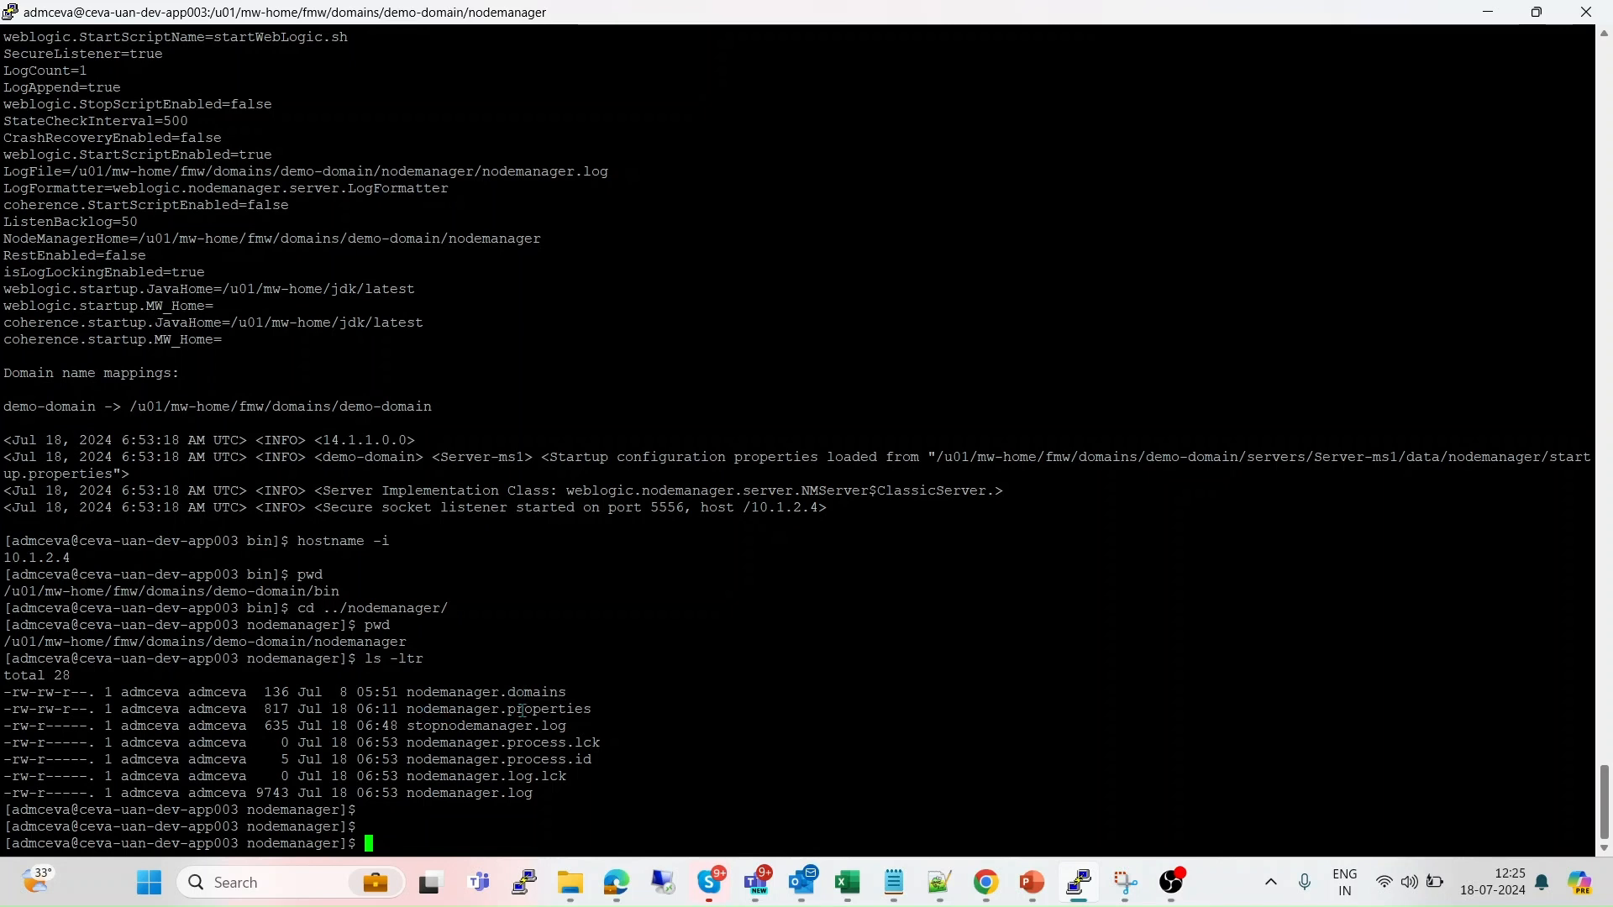
pyautogui.doubleClick(522, 711)
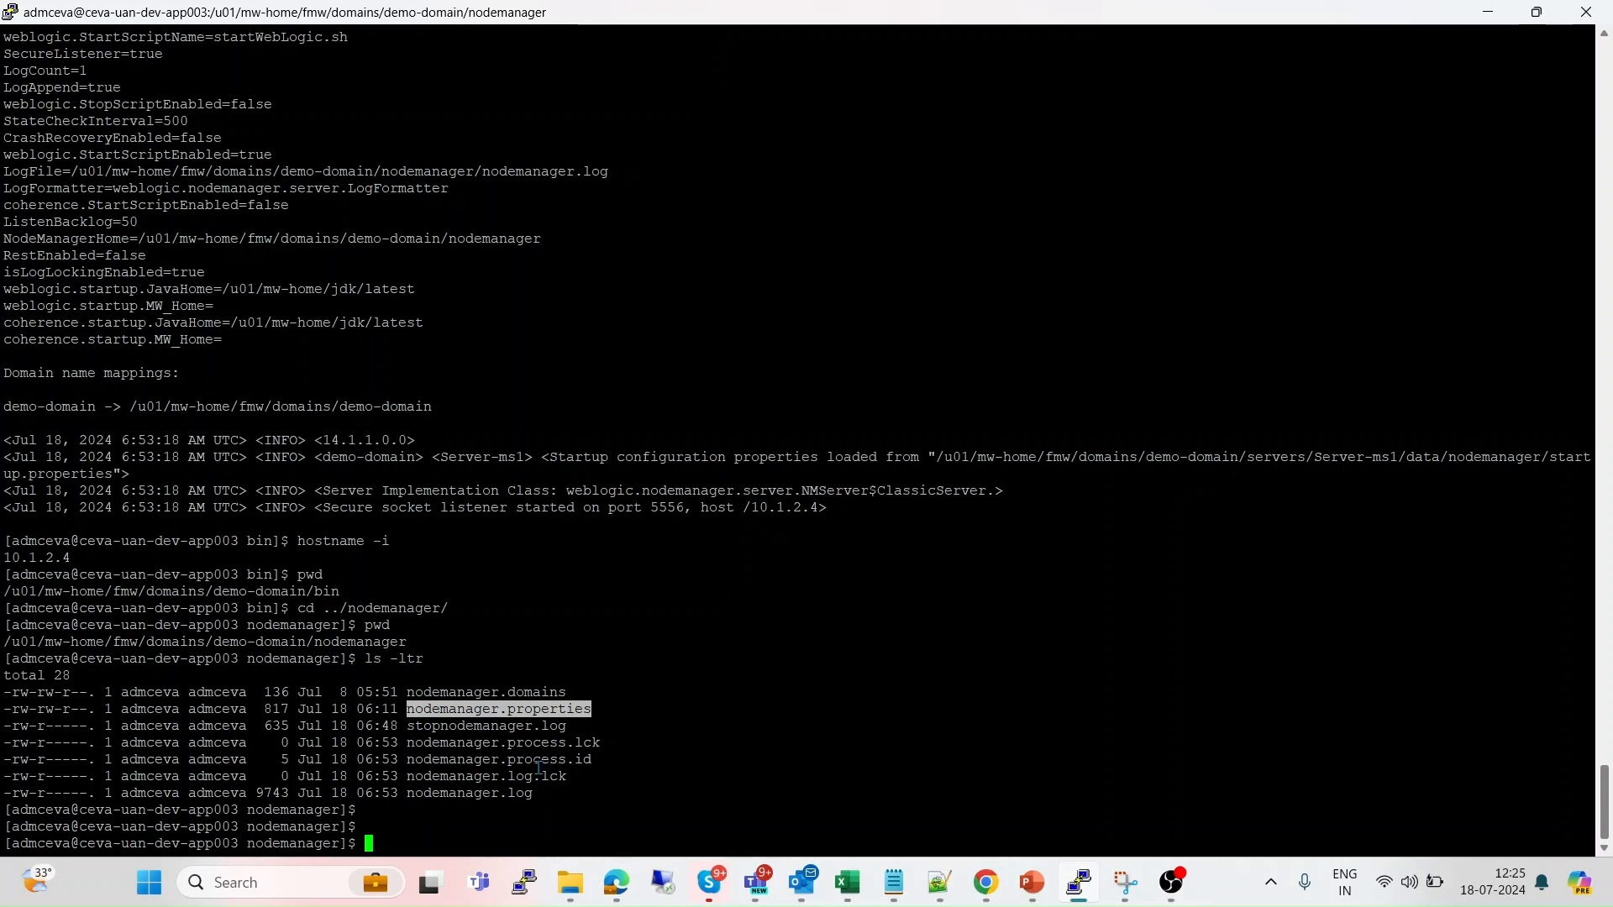
pyautogui.doubleClick(500, 792)
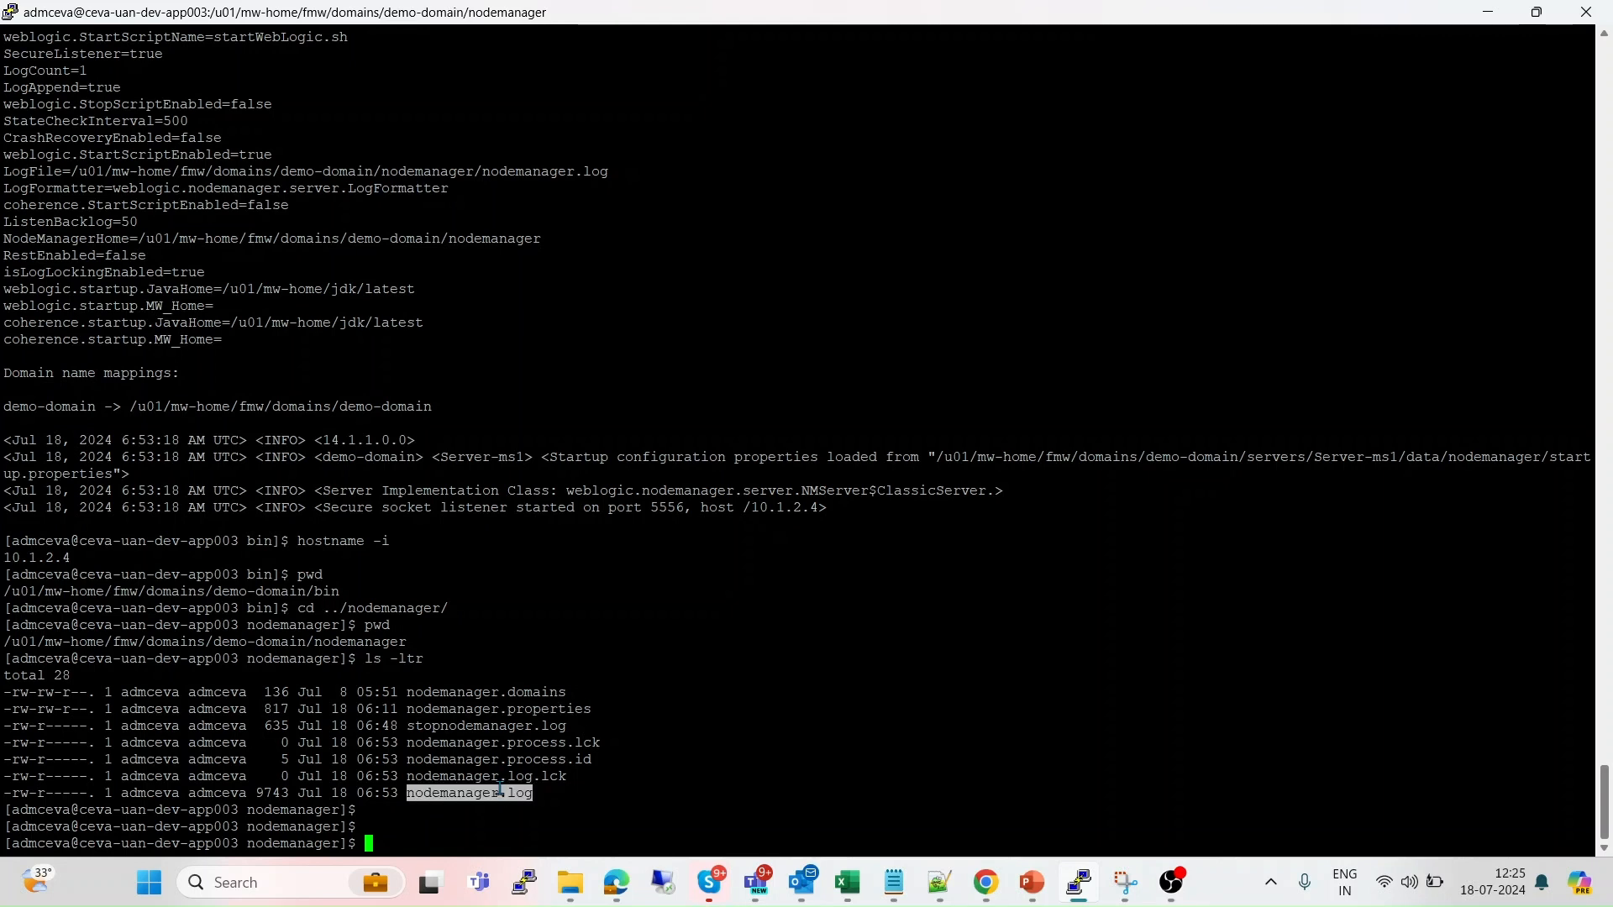
pyautogui.click(531, 777)
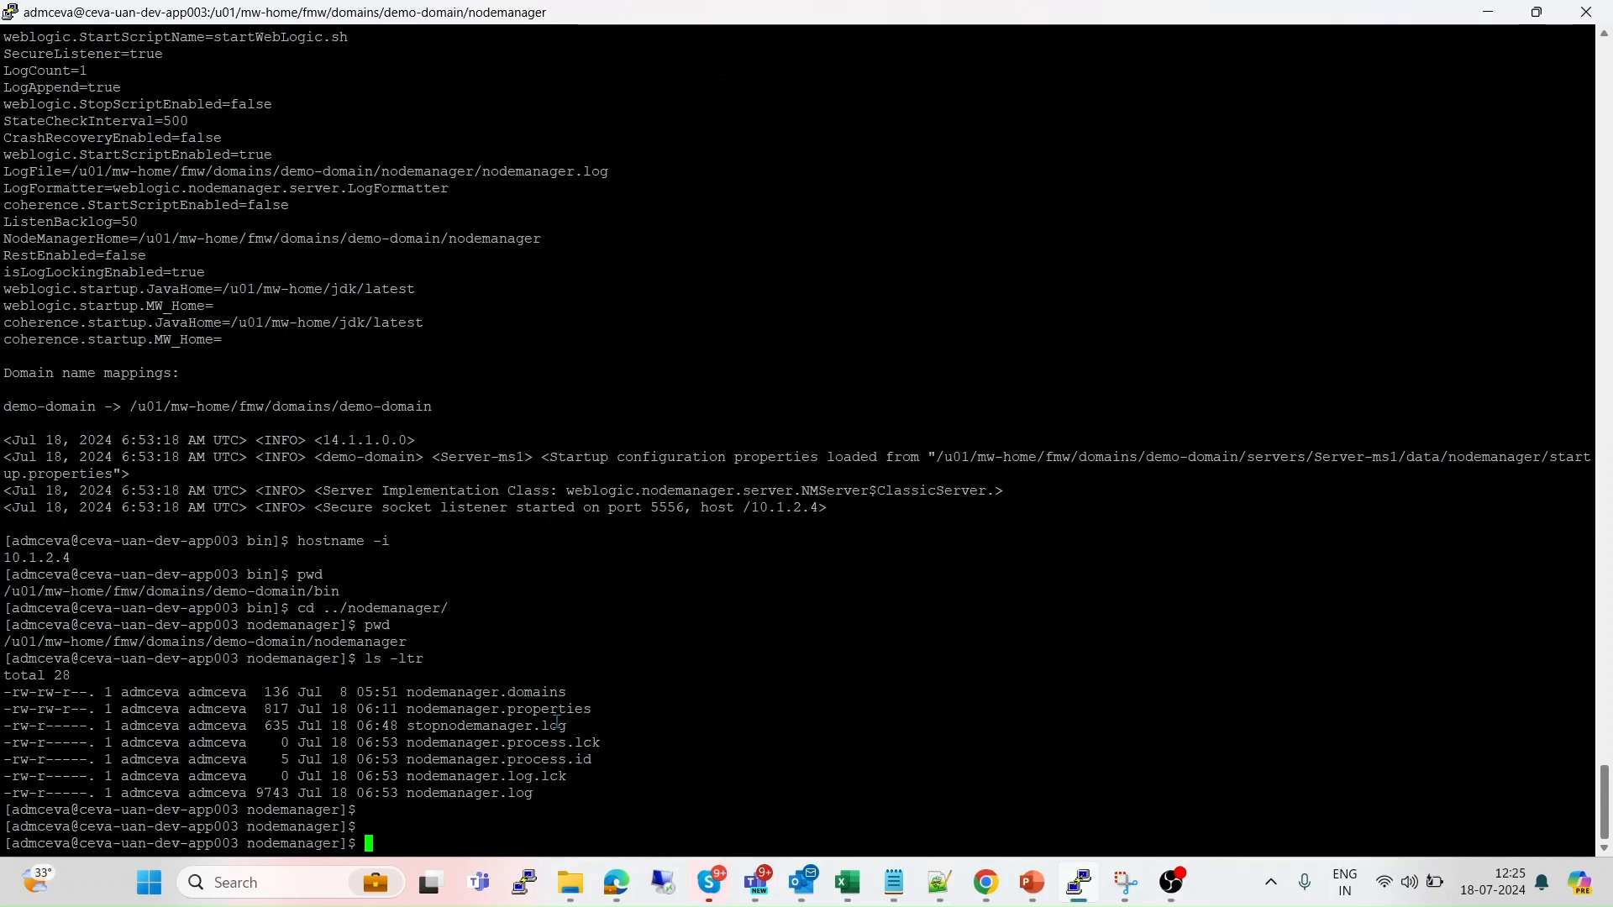
pyautogui.hotkey('alt', 'Tab')
pyautogui.hotkey('alt', 'Tab')
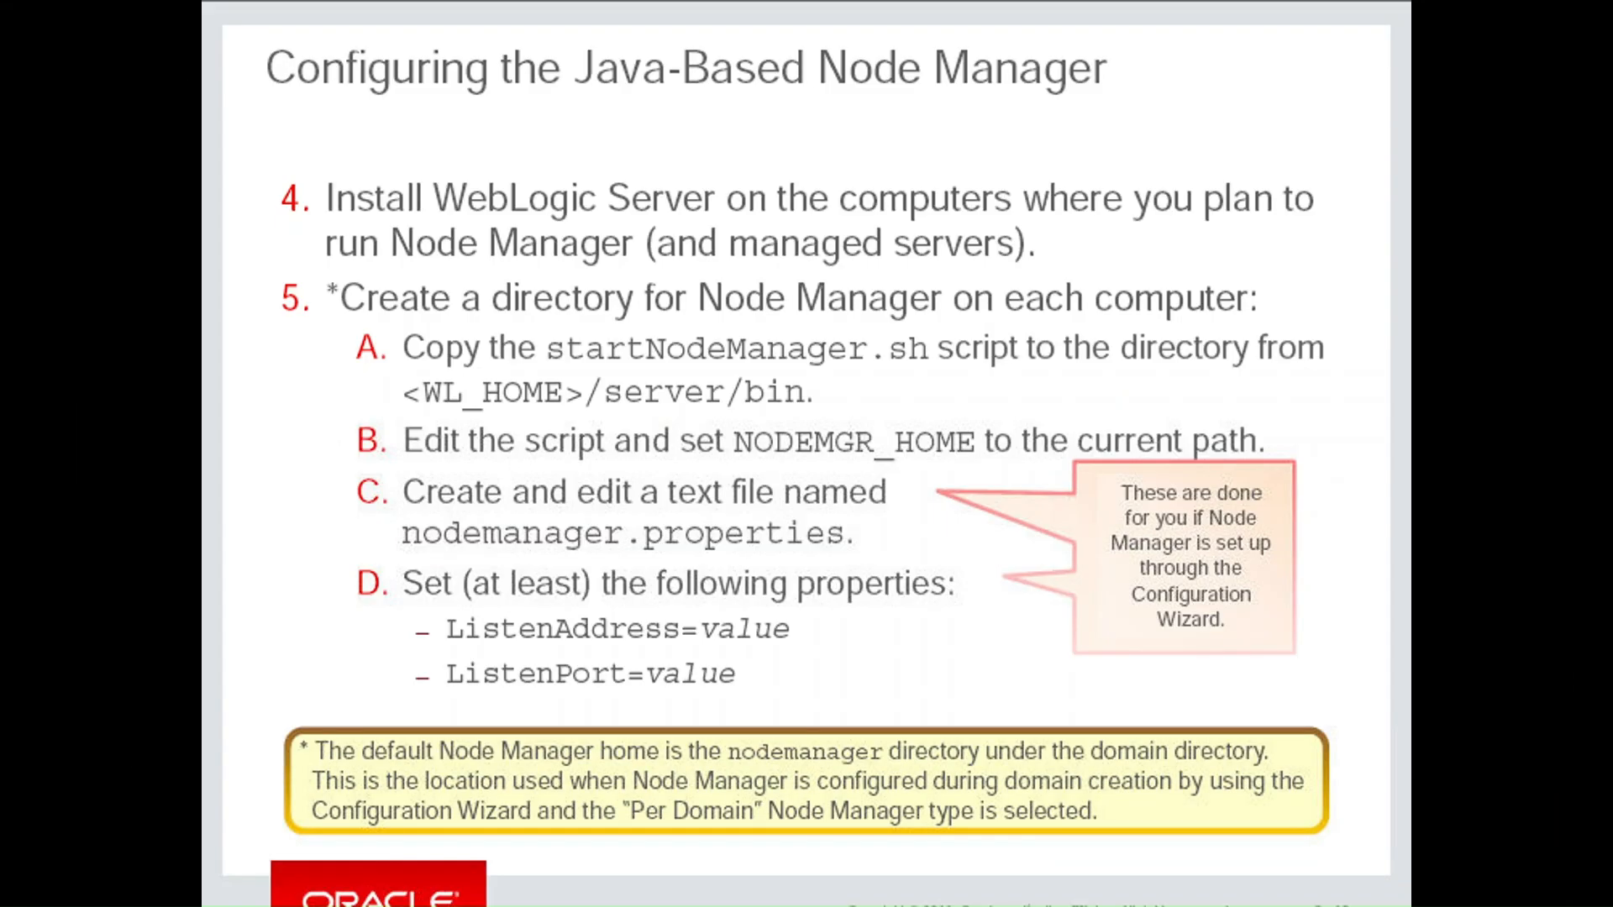
# Advance the slide show two slides to 'Other Node Manager Properties'.
pyautogui.press('Right')
pyautogui.press('Right')
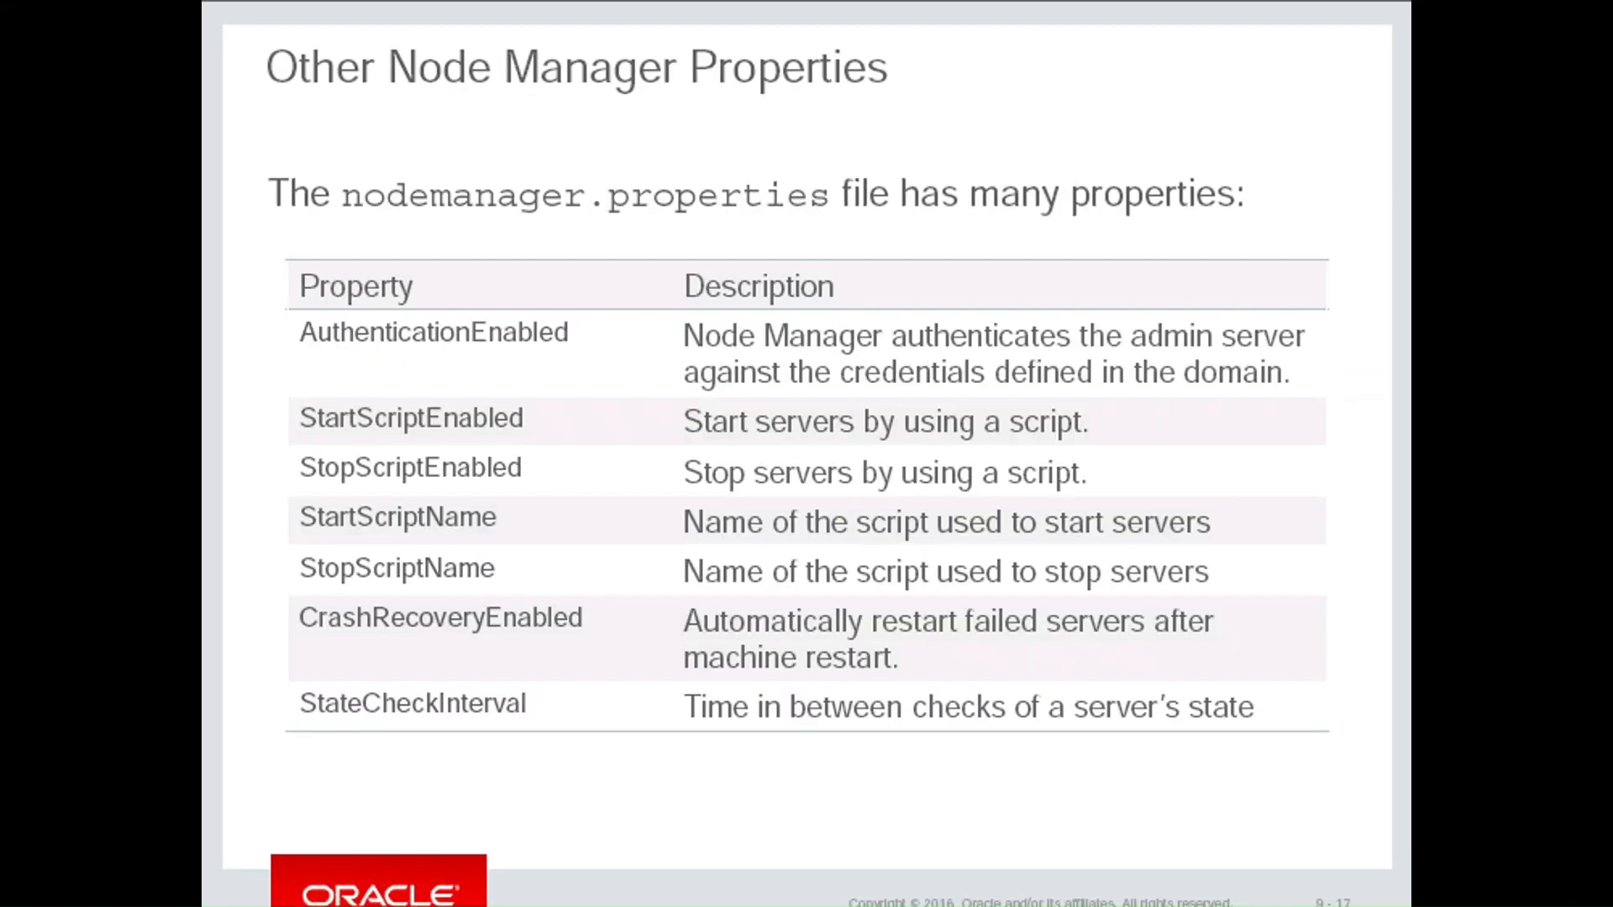
pyautogui.press('Right')
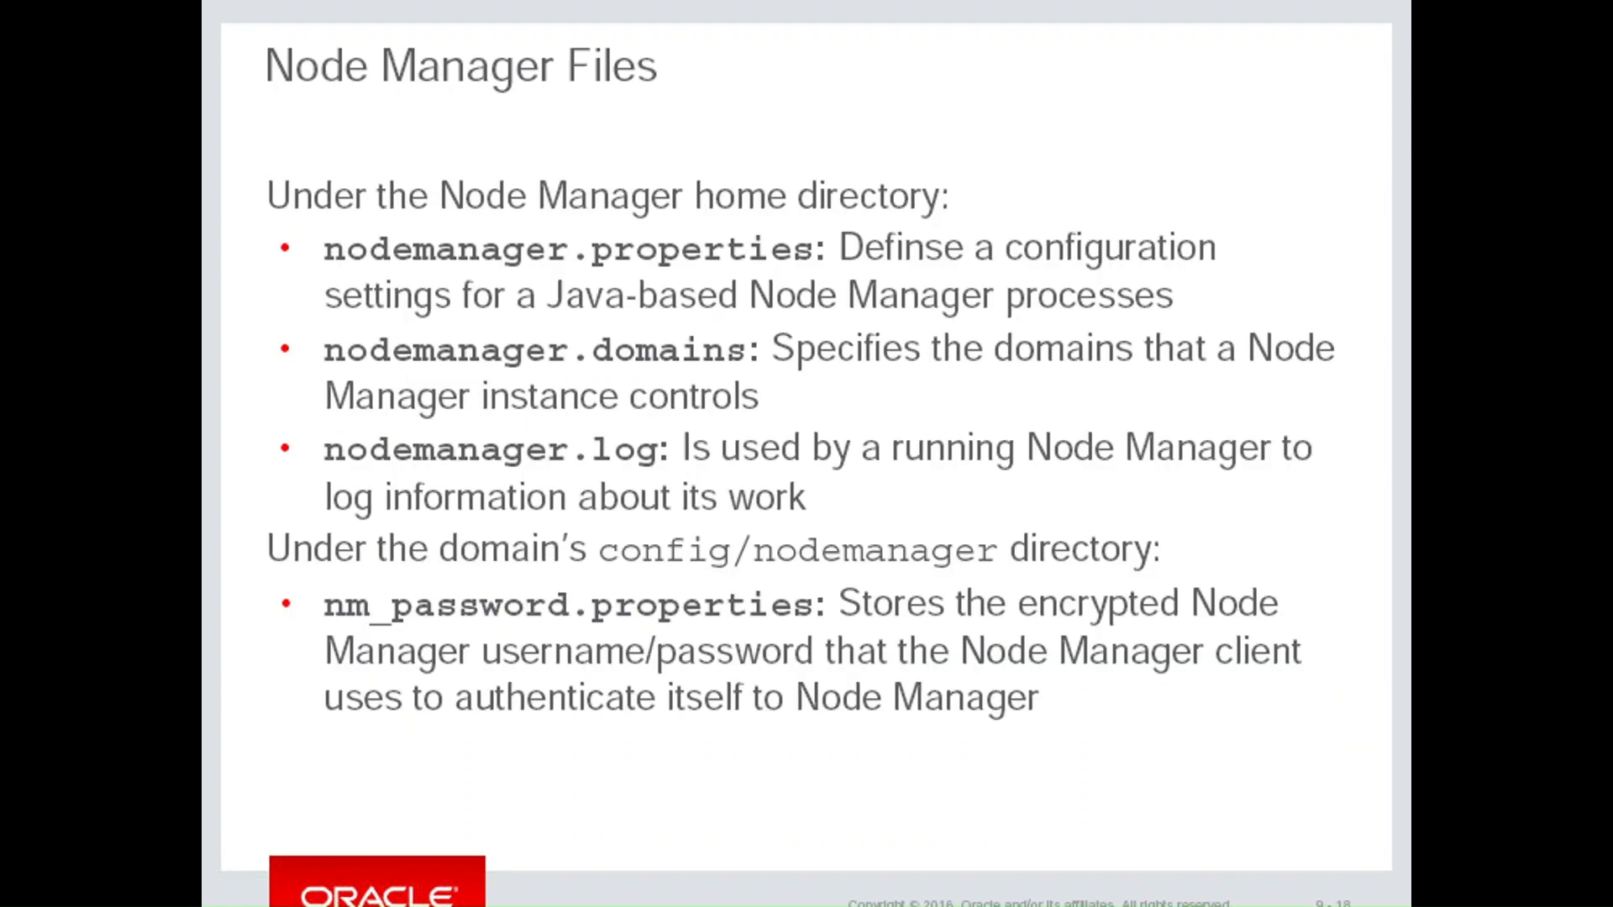
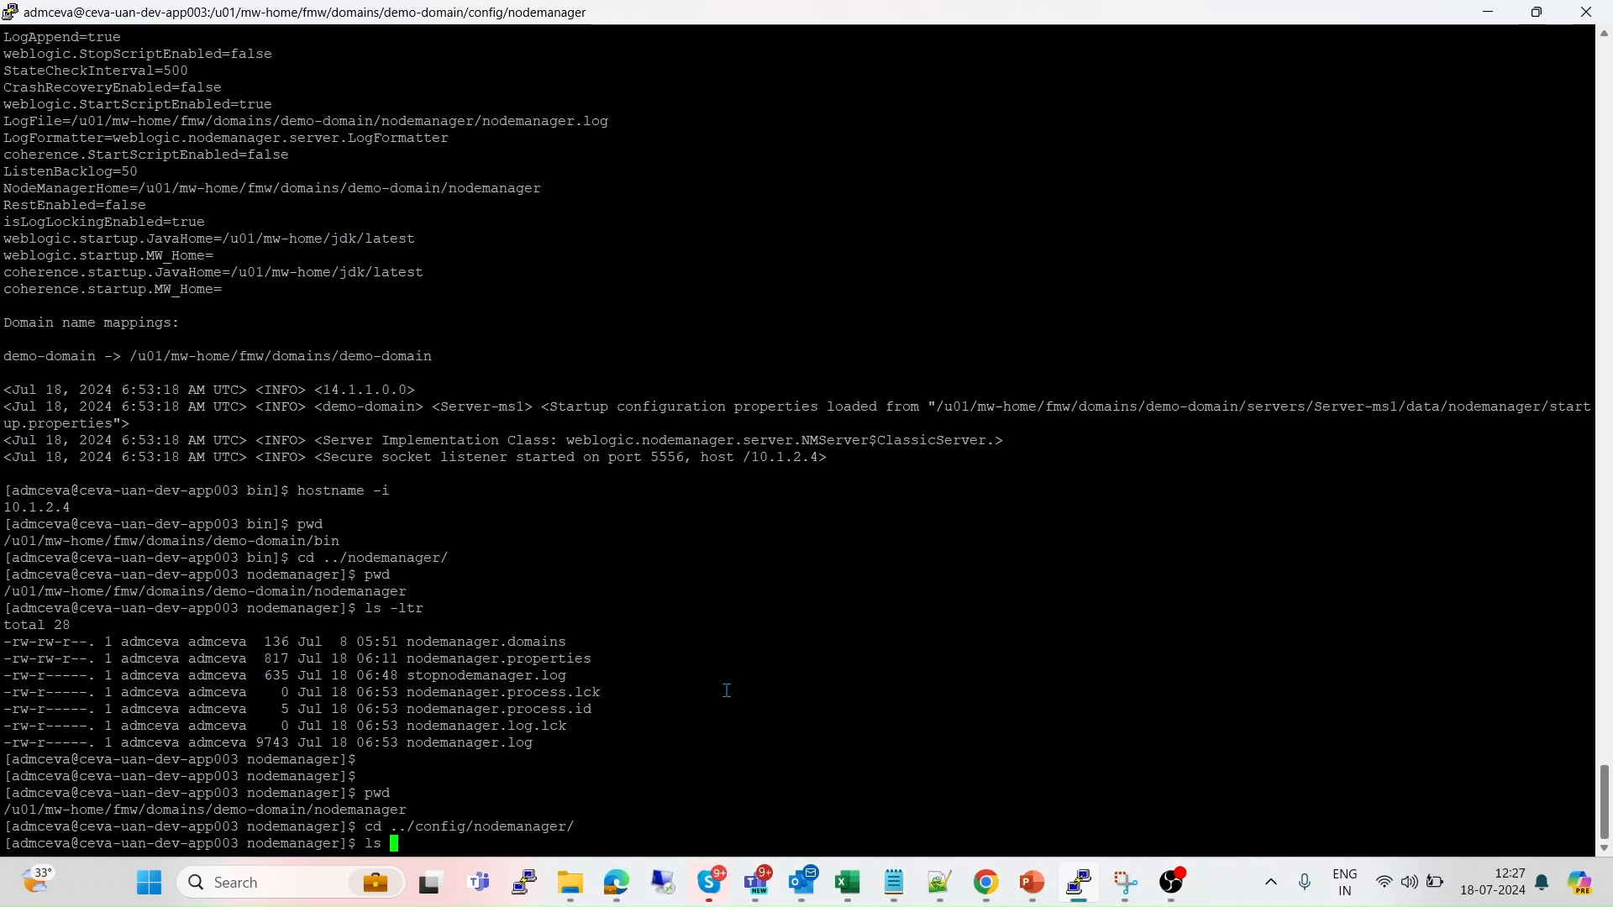
# List the config/nodemanager folder's files and highlight the nm_password.properties file.
pyautogui.press('Return')
pyautogui.press('Return')
pyautogui.press('Return')
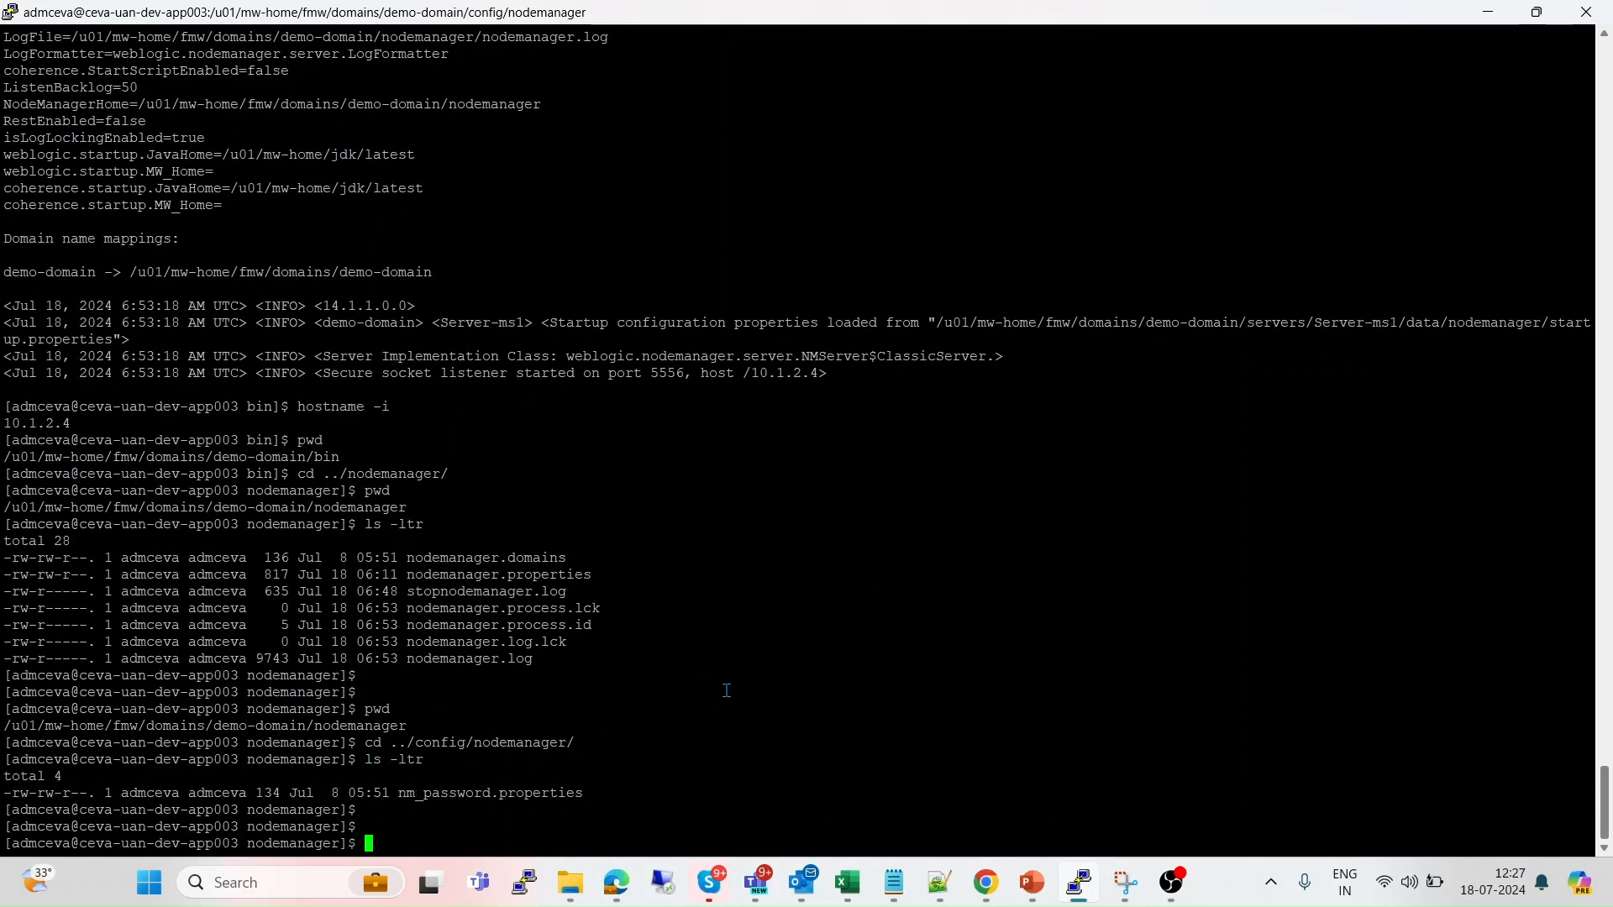
pyautogui.doubleClick(485, 794)
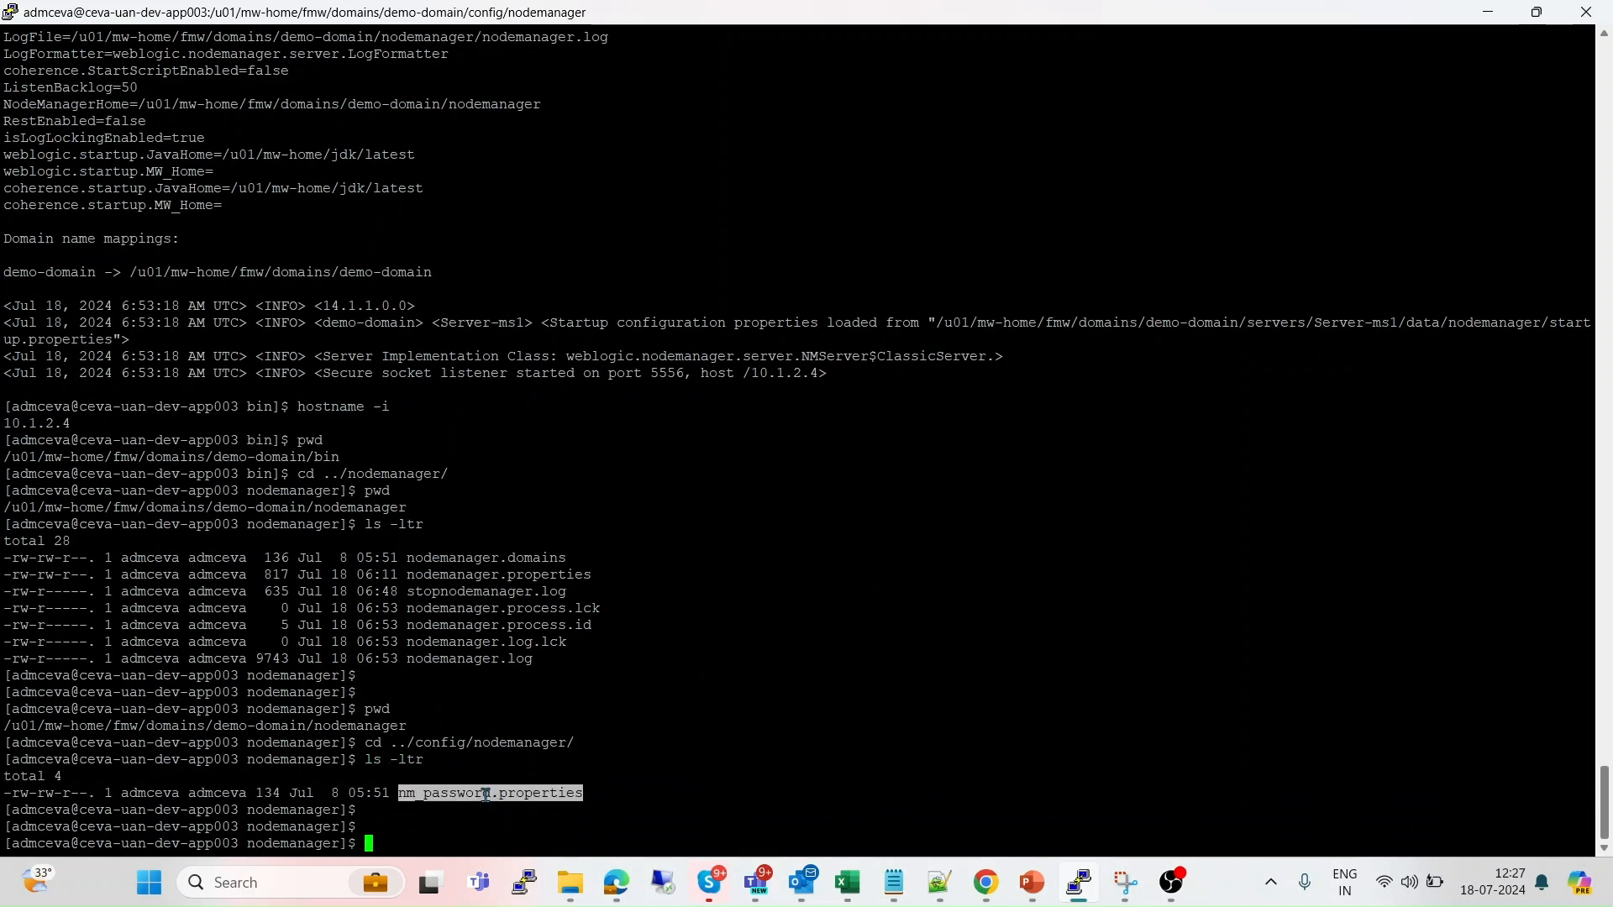
pyautogui.doubleClick(461, 795)
pyautogui.click(424, 830)
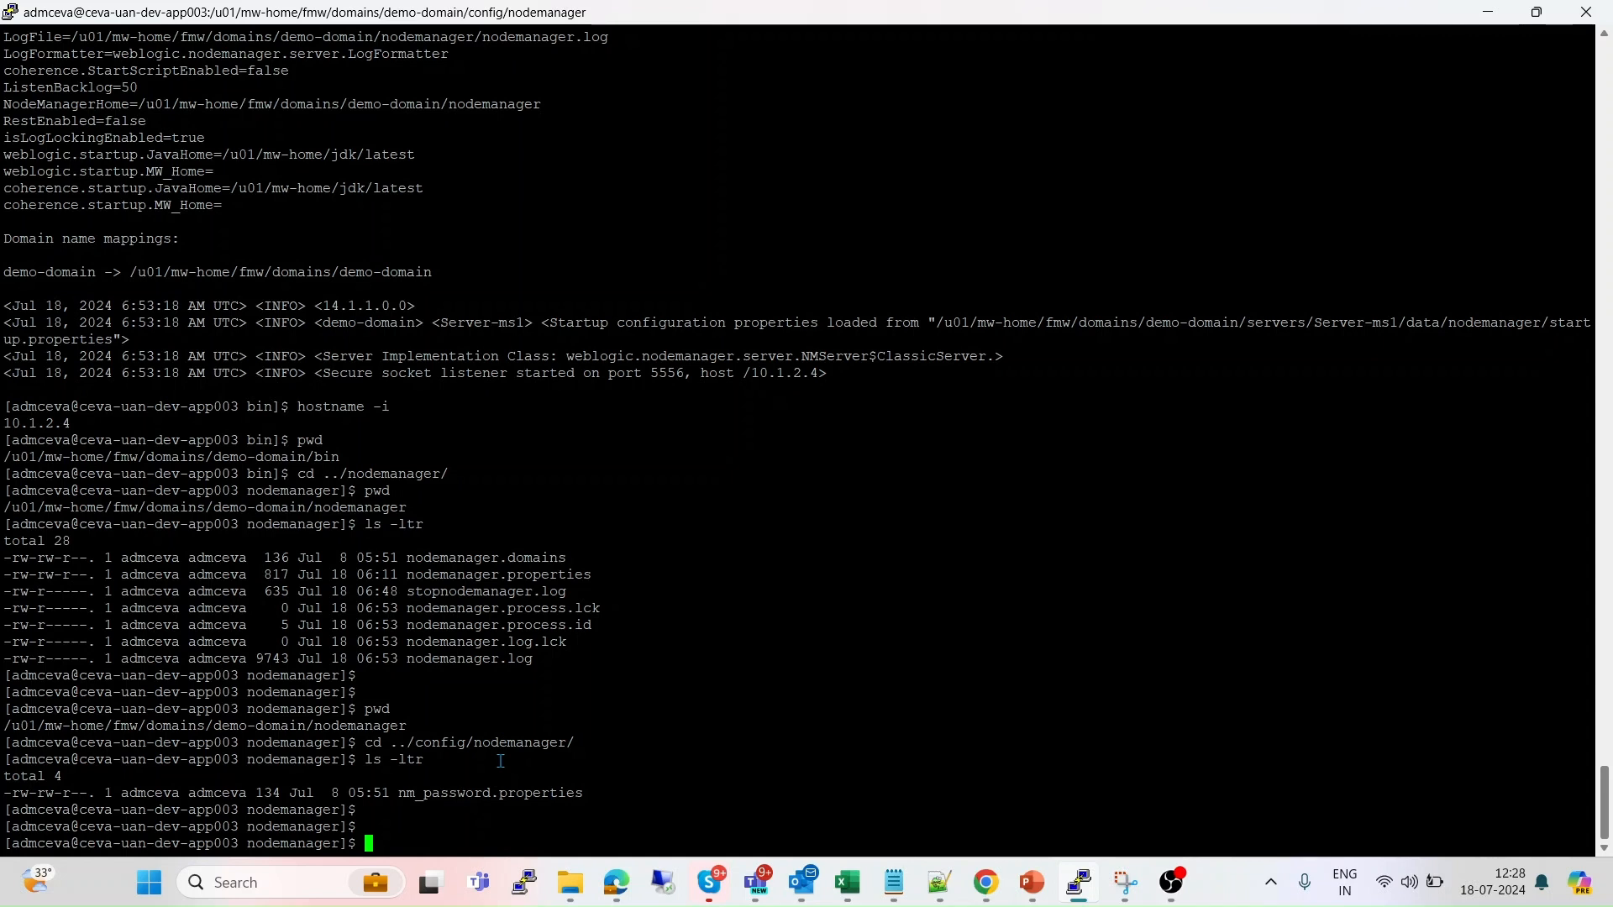
# Go up to demo-domain, enter its nodemanager folder and list its files with ls -ltr.
pyautogui.write('cd ../../')
pyautogui.press('Return')
pyautogui.write('cd n')
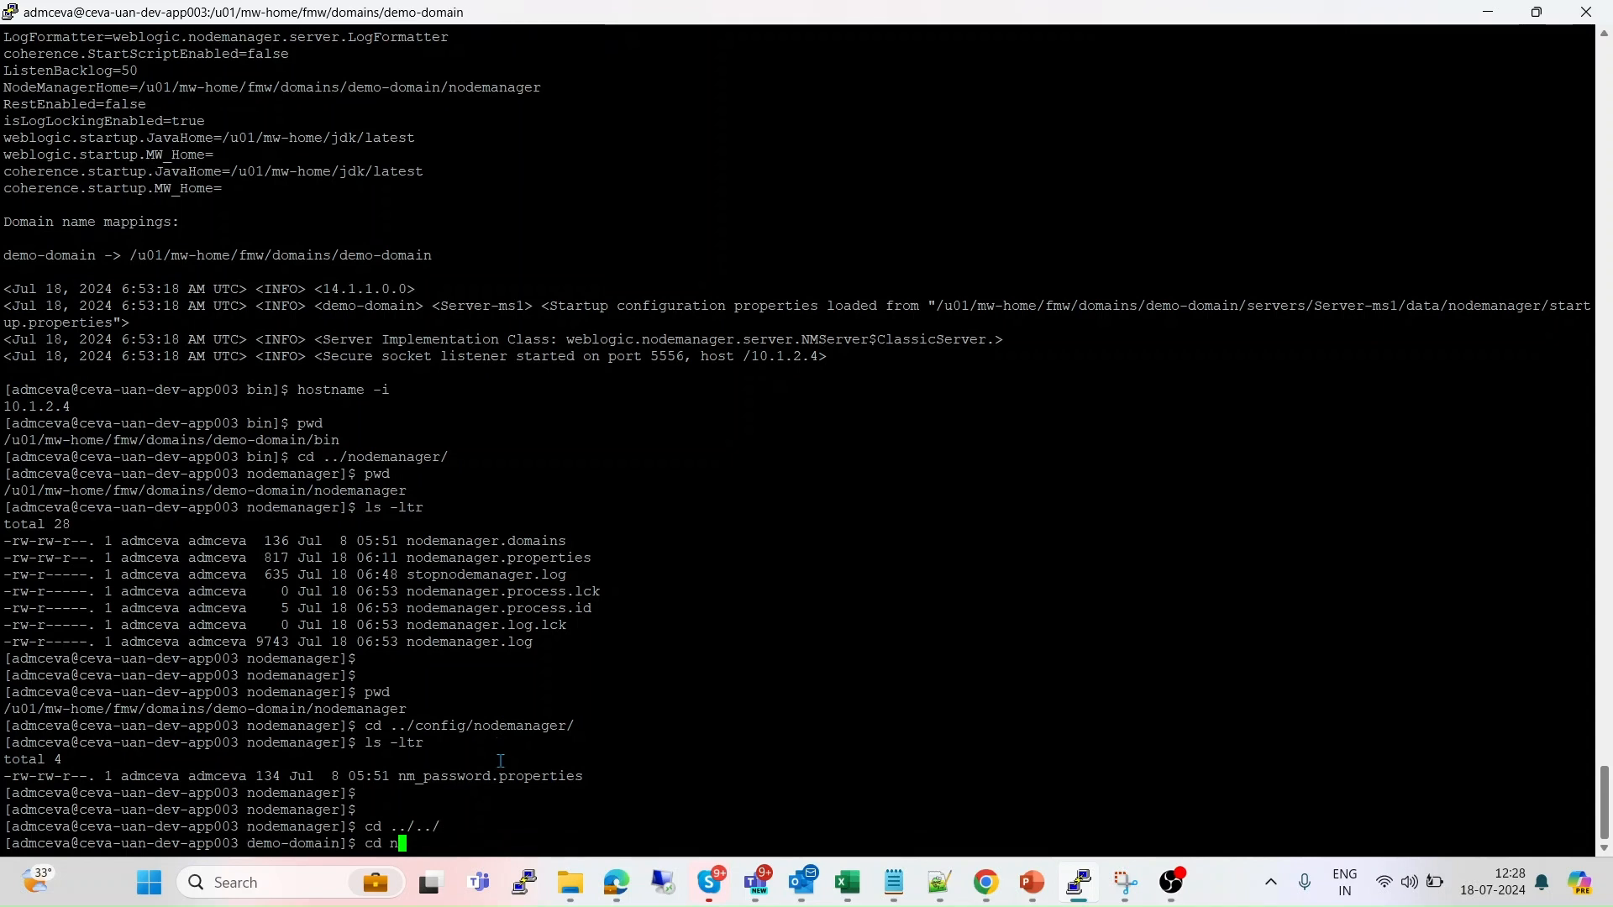
pyautogui.press('Tab')
pyautogui.press('Return')
pyautogui.write('ls -ltr')
pyautogui.press('Return')
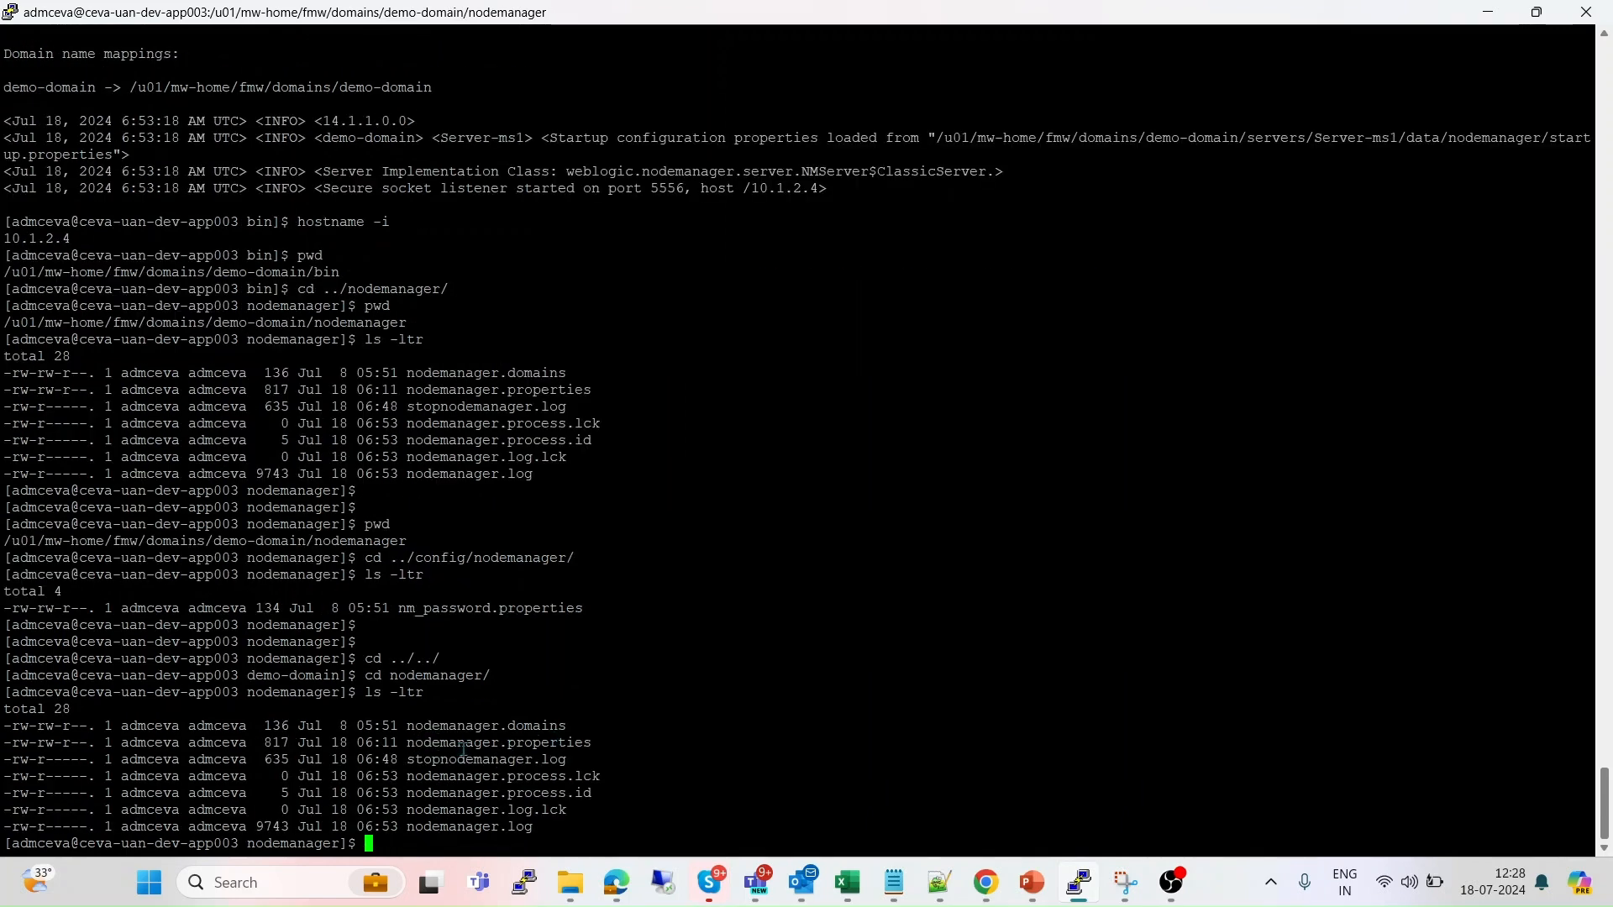
# Open nodemanager.properties for reading with less.
pyautogui.doubleClick(533, 745)
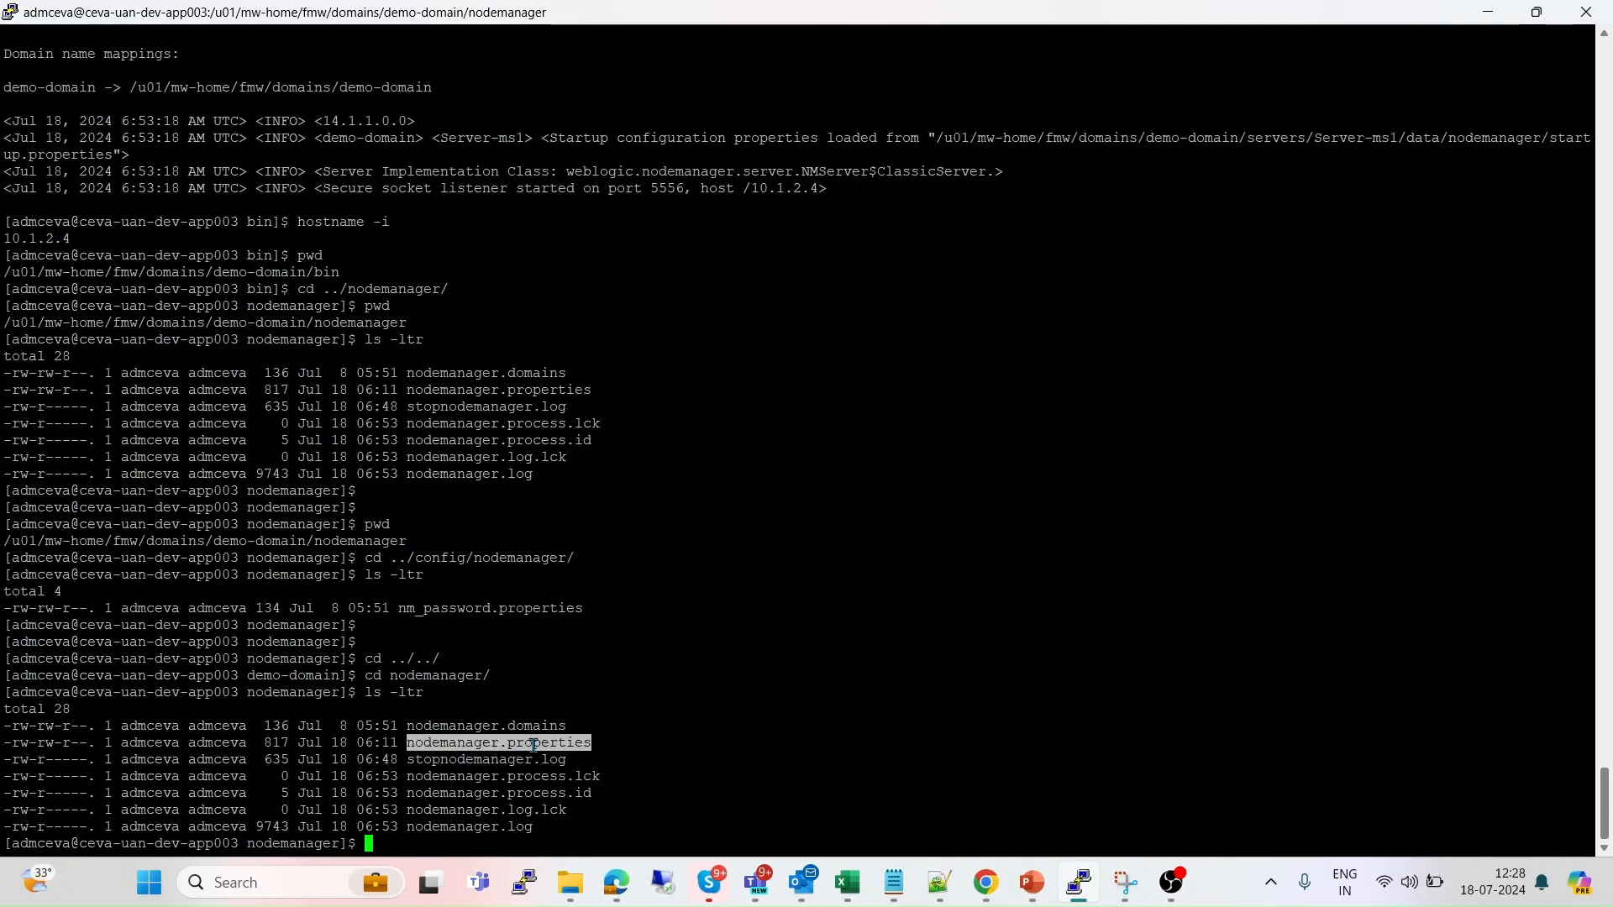
pyautogui.write('more')
pyautogui.press('BackSpace')
pyautogui.press('BackSpace')
pyautogui.press('BackSpace')
pyautogui.press('BackSpace')
pyautogui.write('les')
pyautogui.rightClick(534, 745)
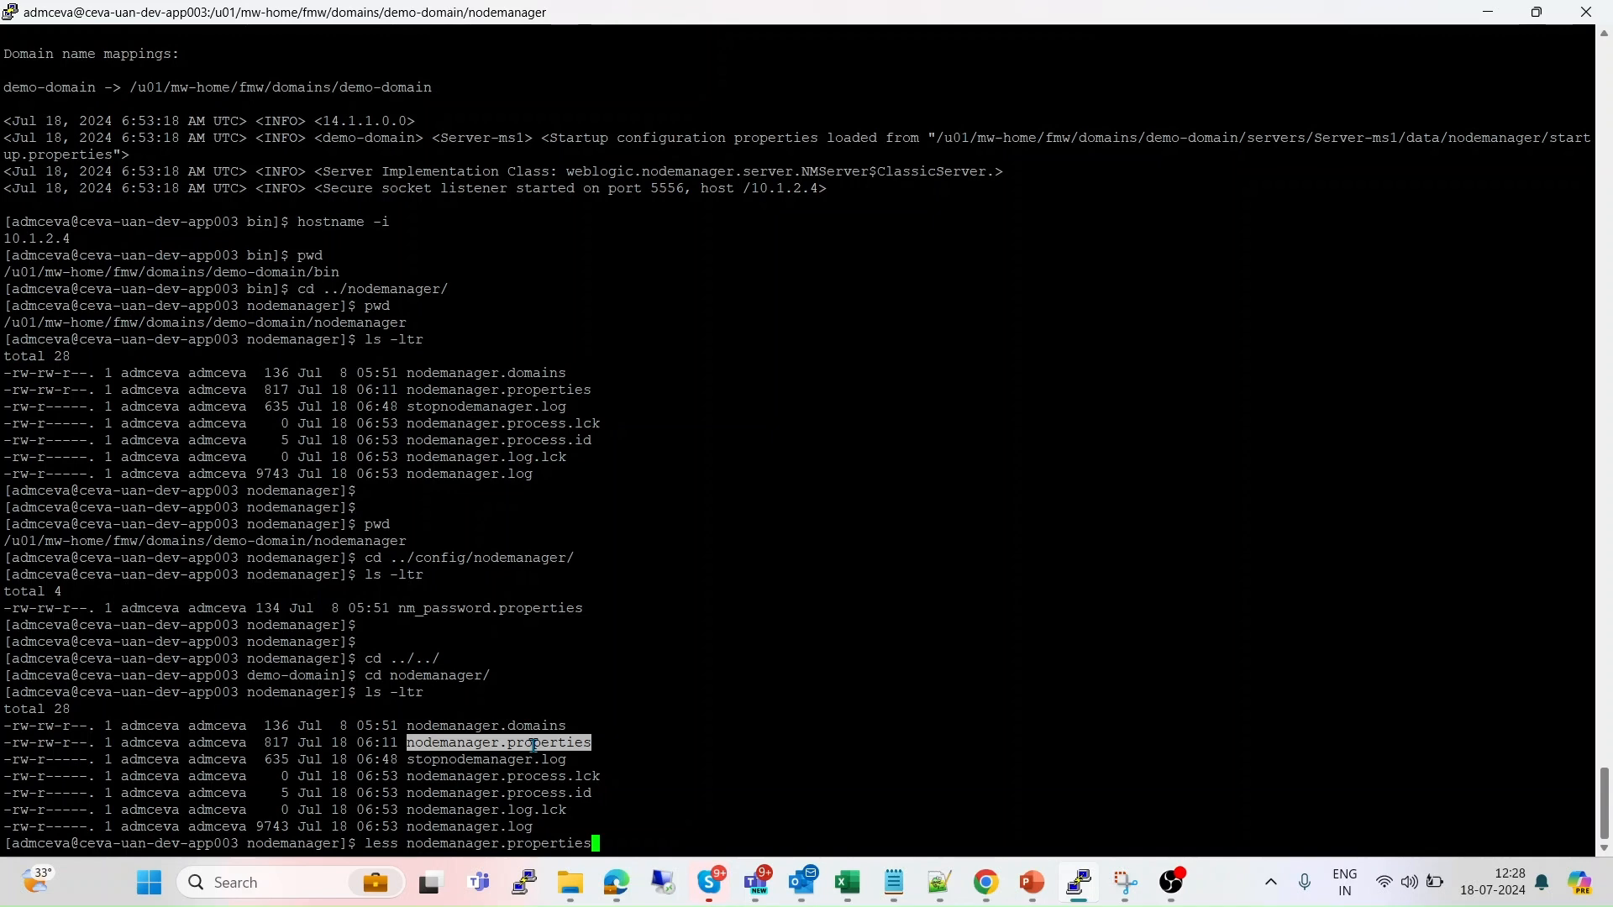
pyautogui.press('Return')
pyautogui.hotkey('alt', 'Tab')
pyautogui.press('Tab')
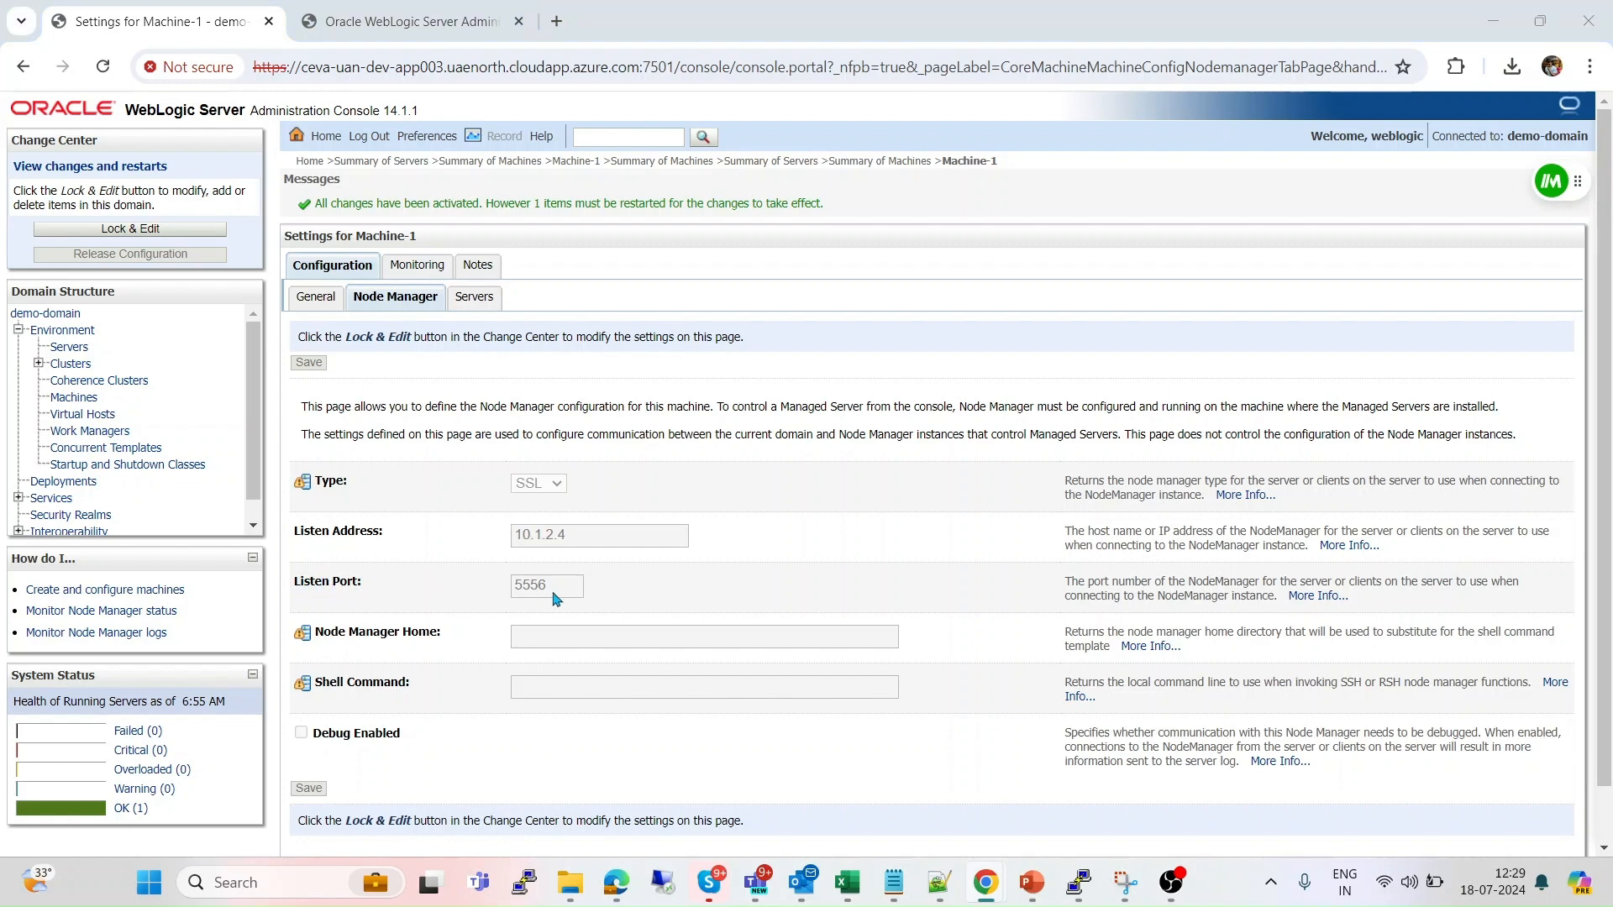
pyautogui.hotkey('alt', 'Tab')
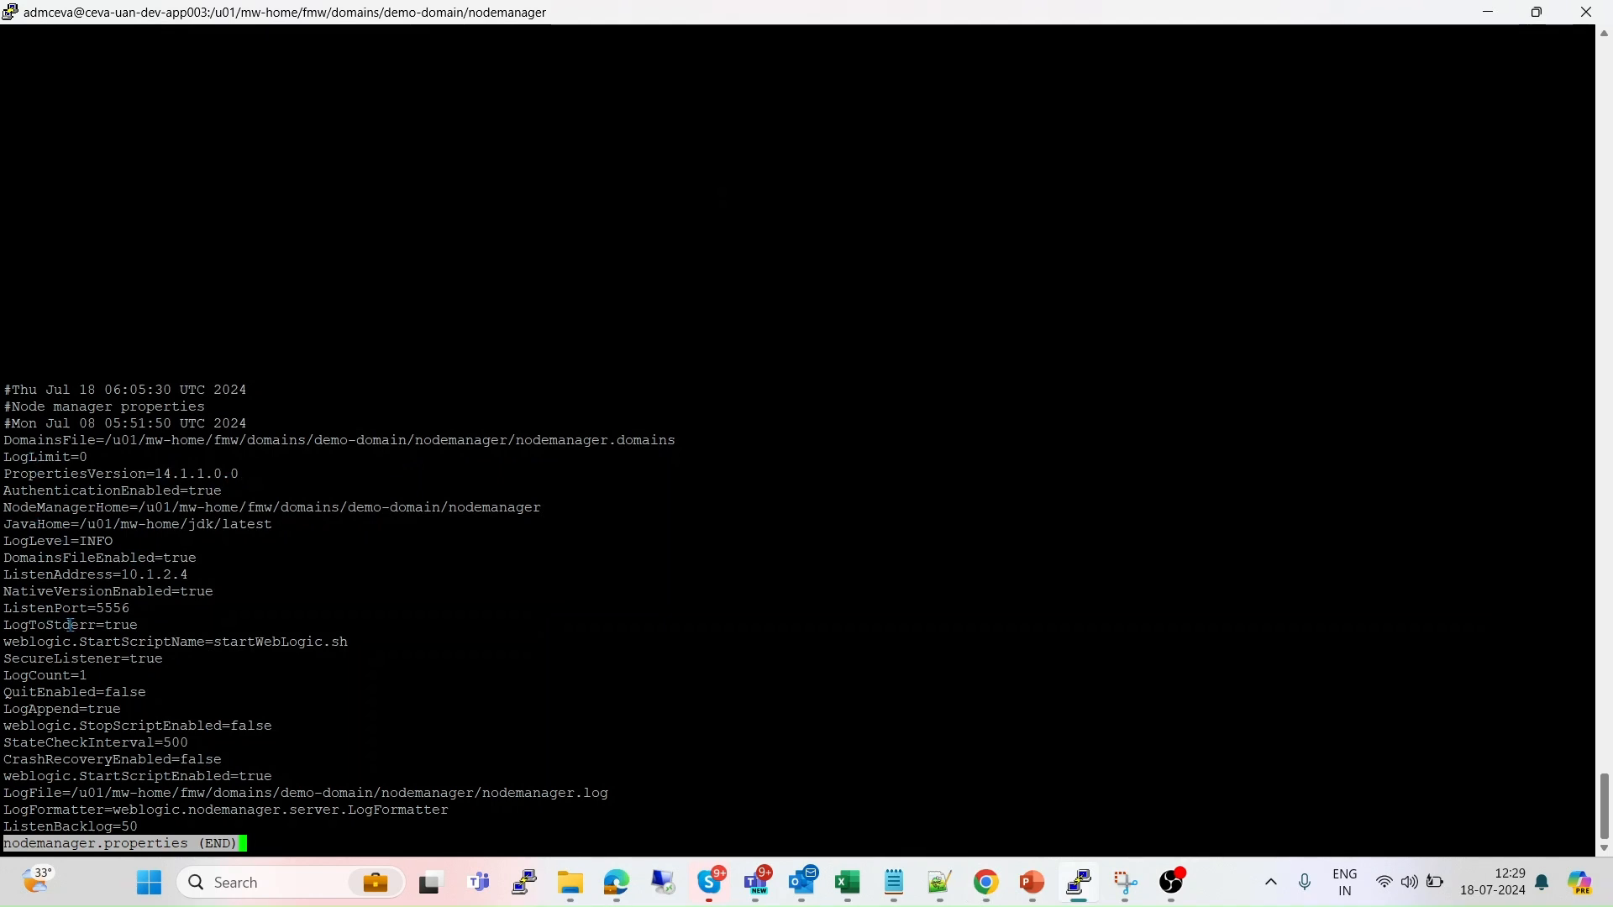
pyautogui.doubleClick(25, 575)
pyautogui.doubleClick(135, 576)
pyautogui.doubleClick(109, 607)
pyautogui.doubleClick(56, 604)
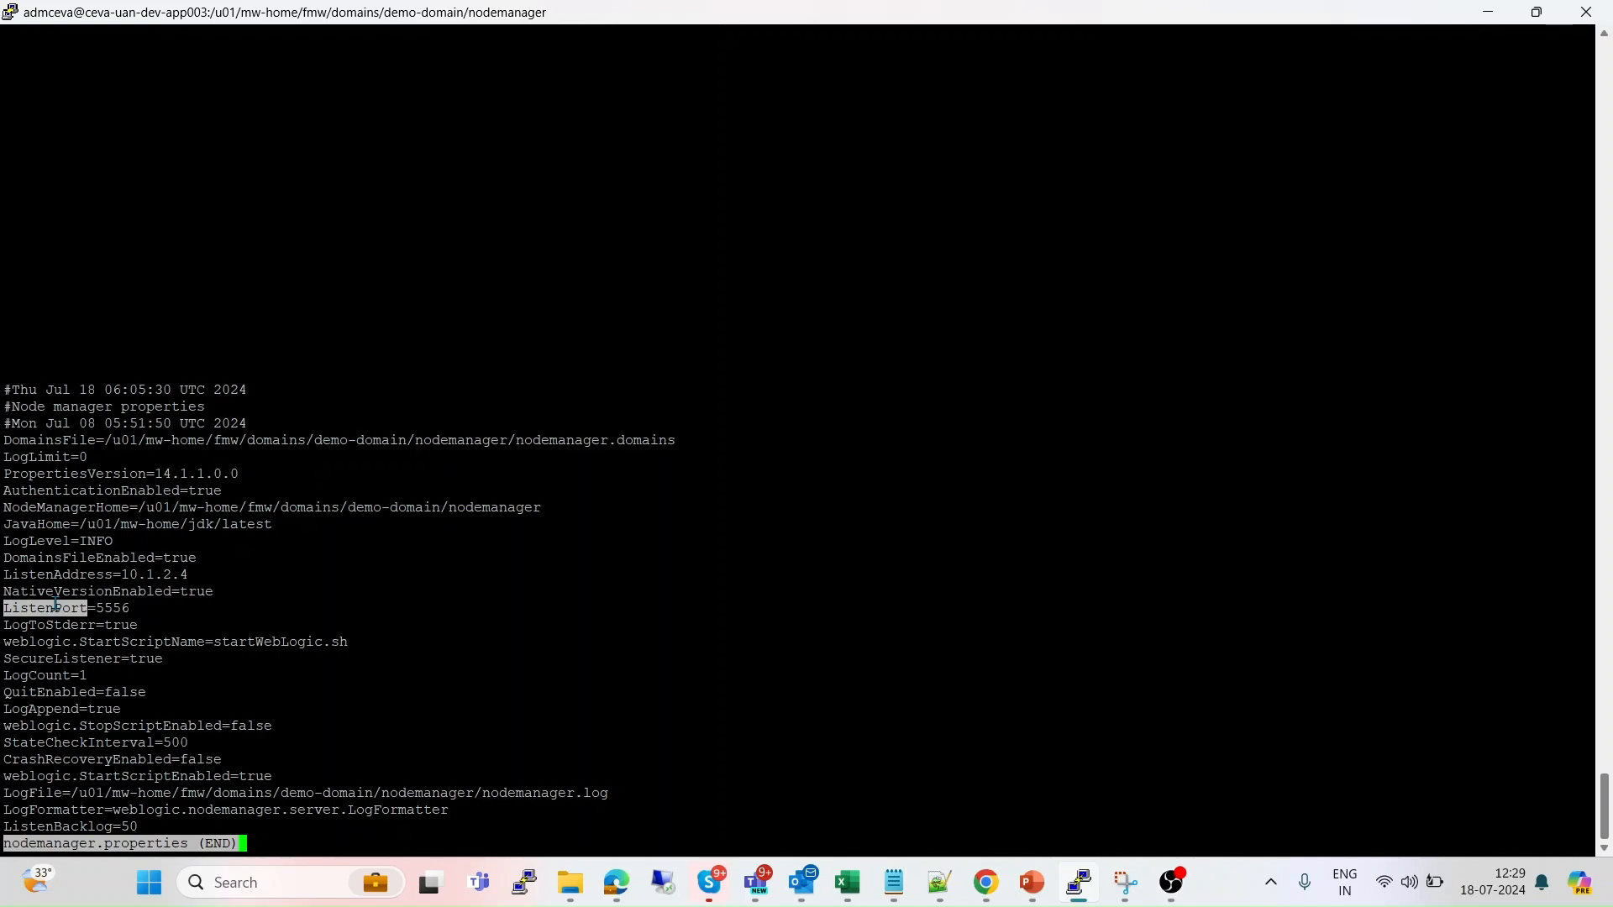
pyautogui.doubleClick(21, 659)
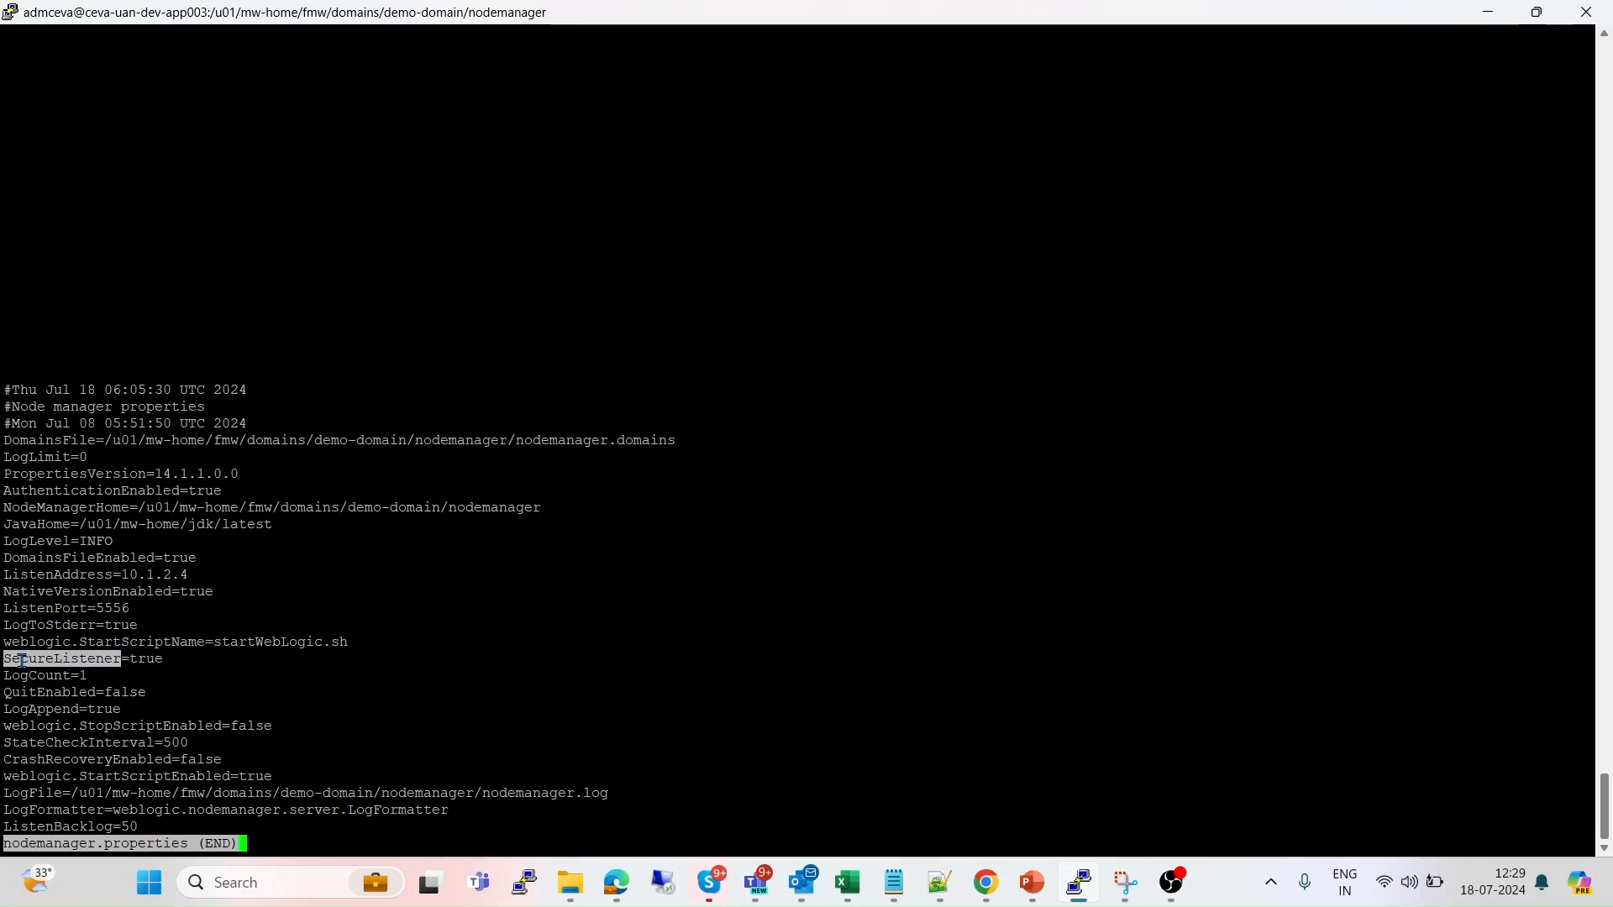
pyautogui.doubleClick(150, 661)
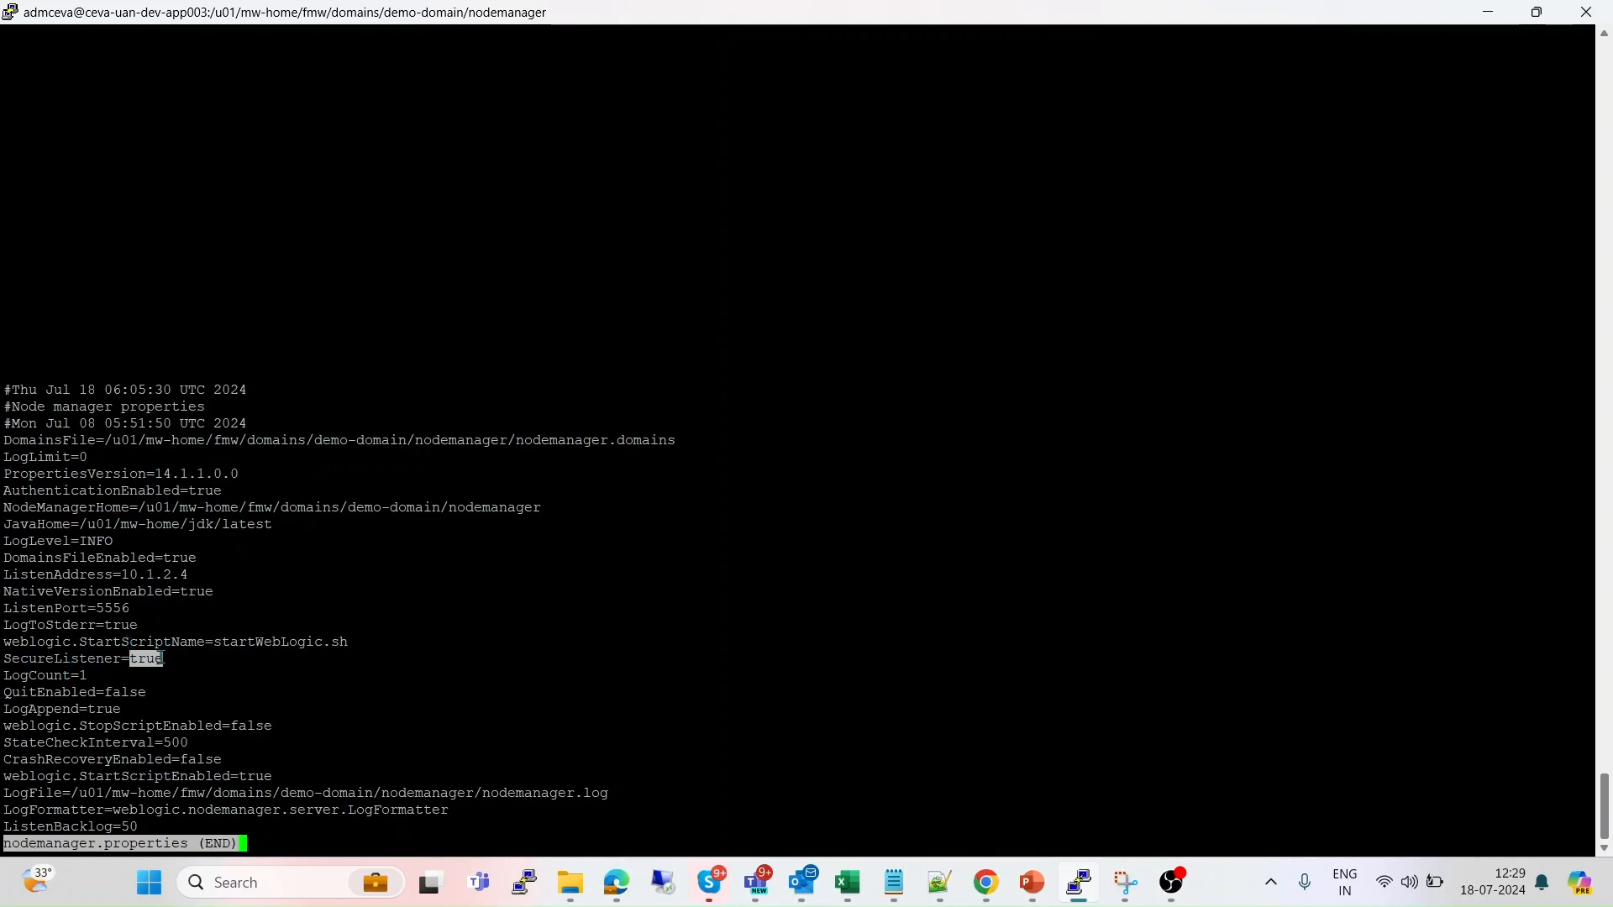
pyautogui.hotkey('alt', 'Tab')
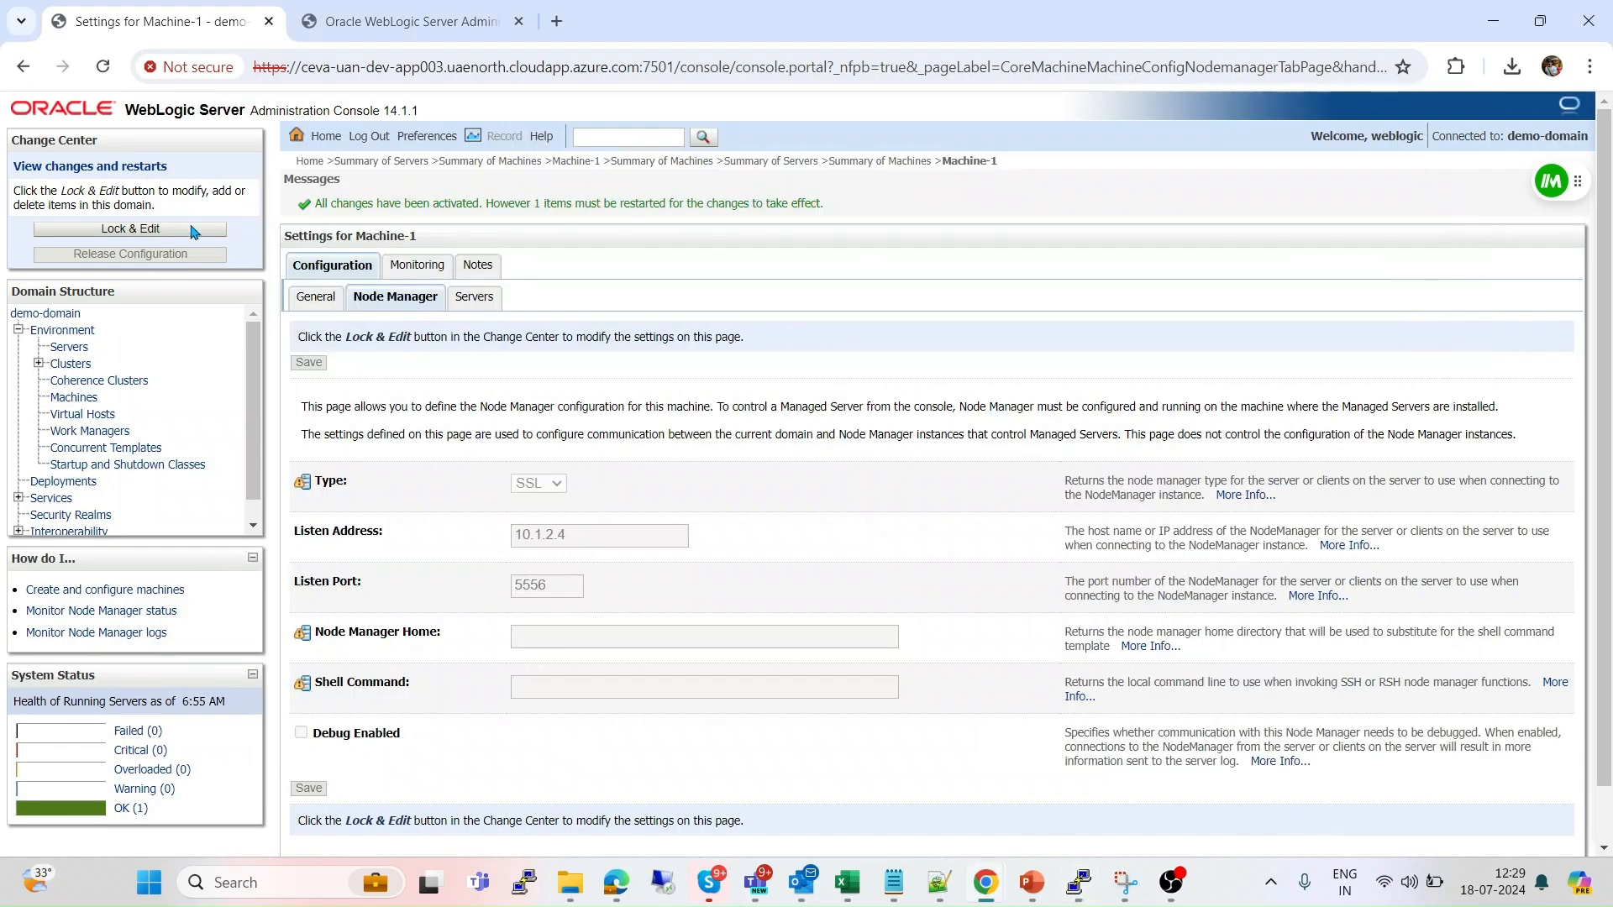
# Switch Machine-1's Node Manager type from SSL to Plain, then save and activate the change.
pyautogui.click(172, 235)
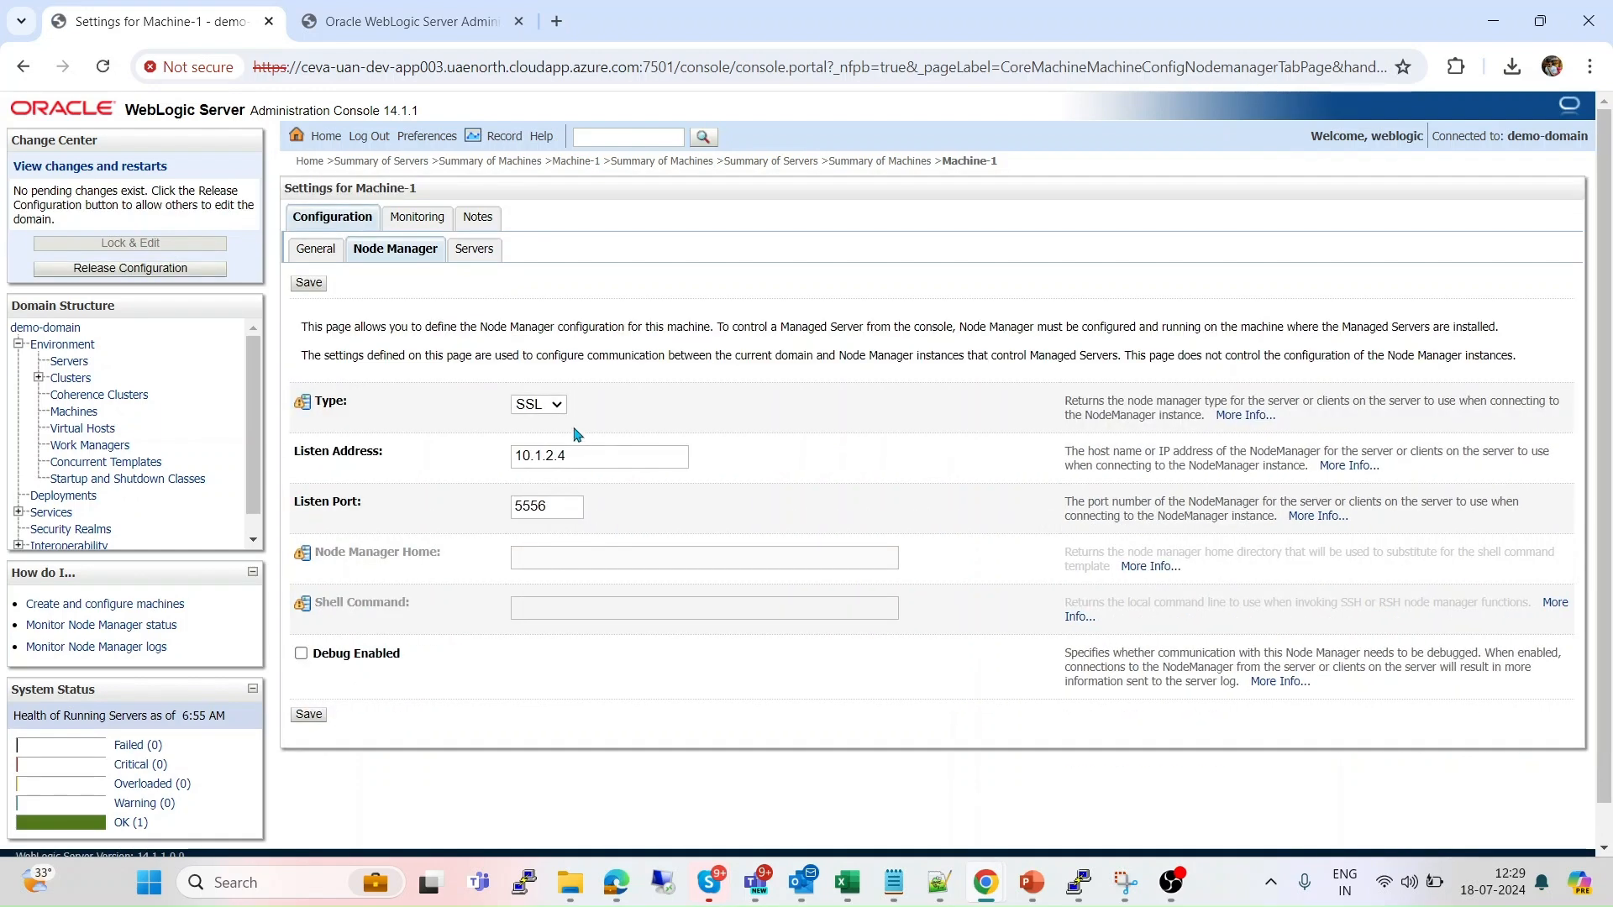
pyautogui.click(558, 407)
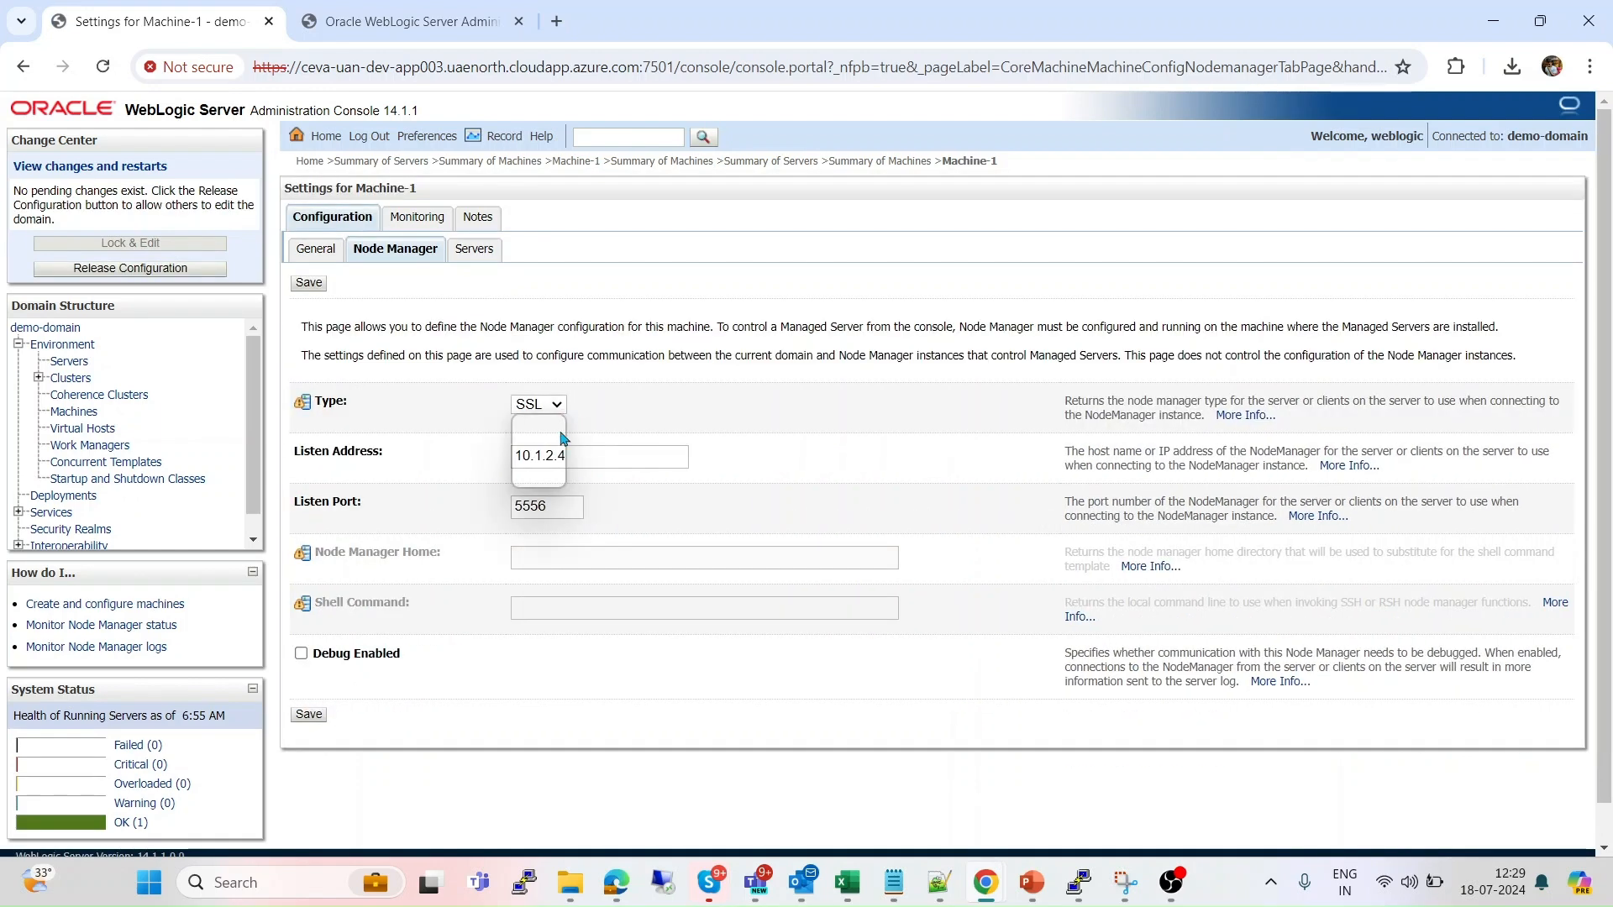
pyautogui.click(533, 459)
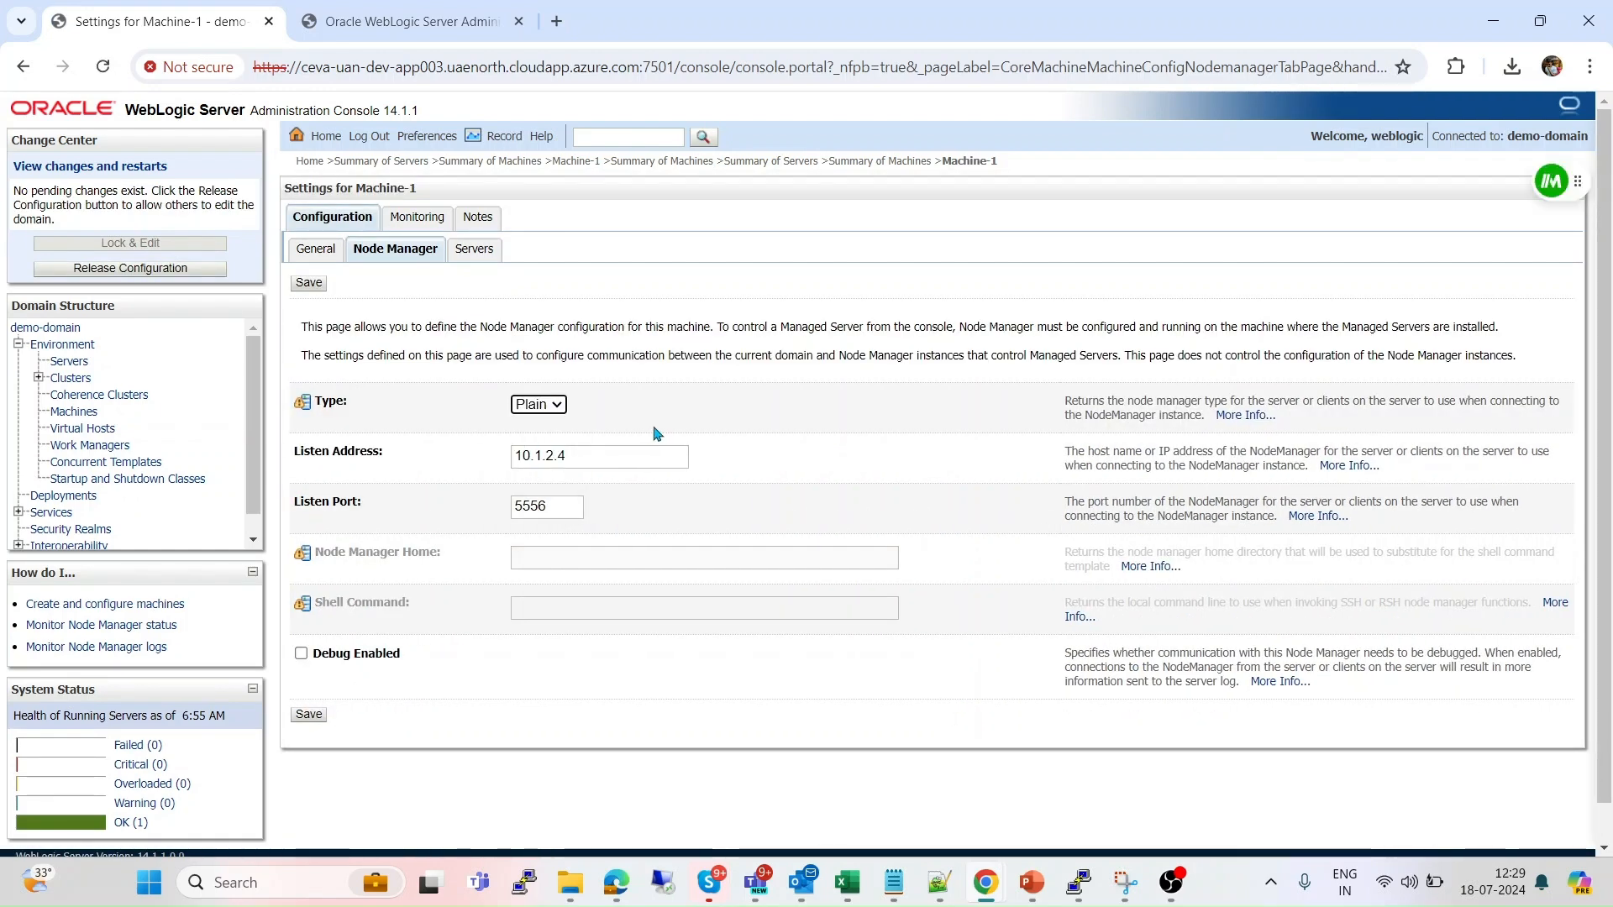
pyautogui.click(309, 715)
pyautogui.click(172, 229)
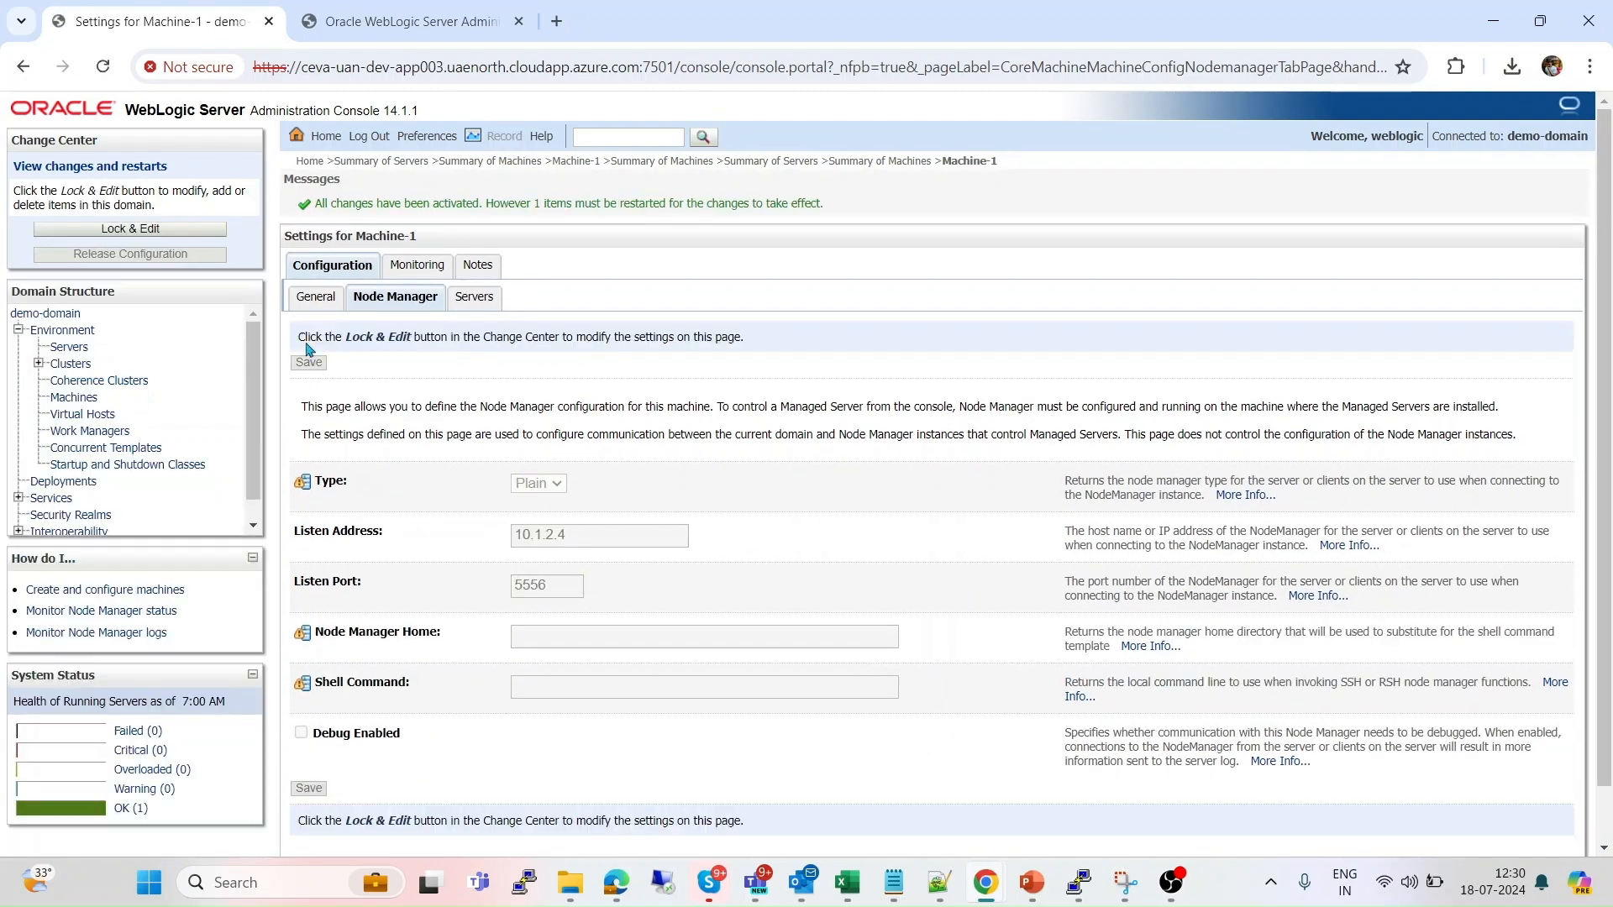
# Suspend the less viewer and open nodemanager.properties in vi.
pyautogui.hotkey('alt', 'Tab')
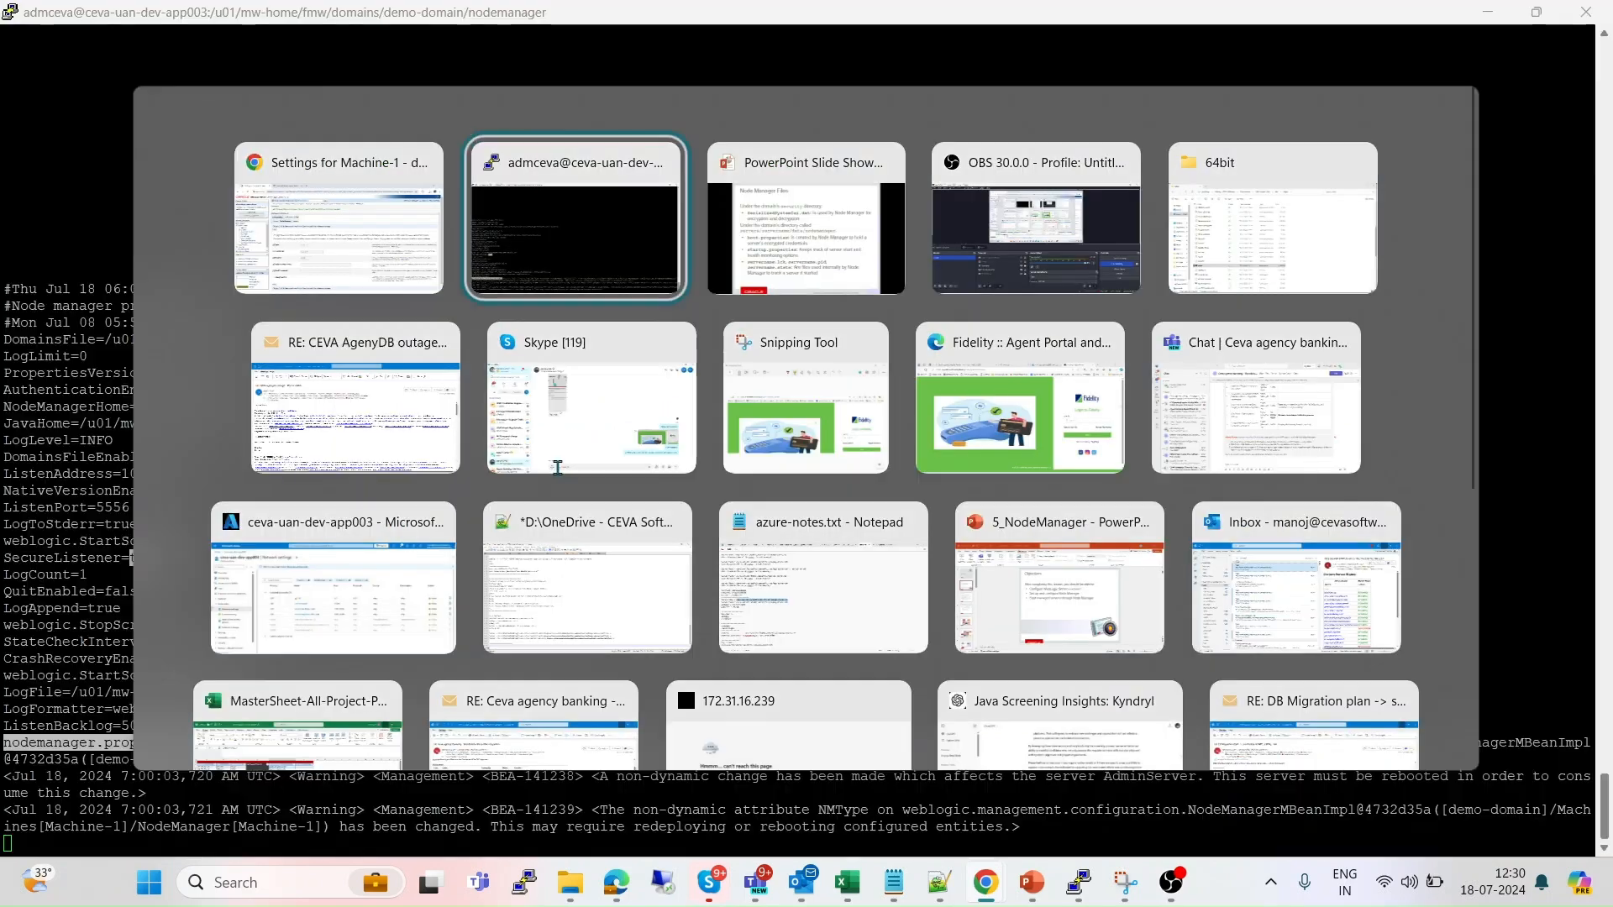
pyautogui.hotkey('ctrl', 'z')
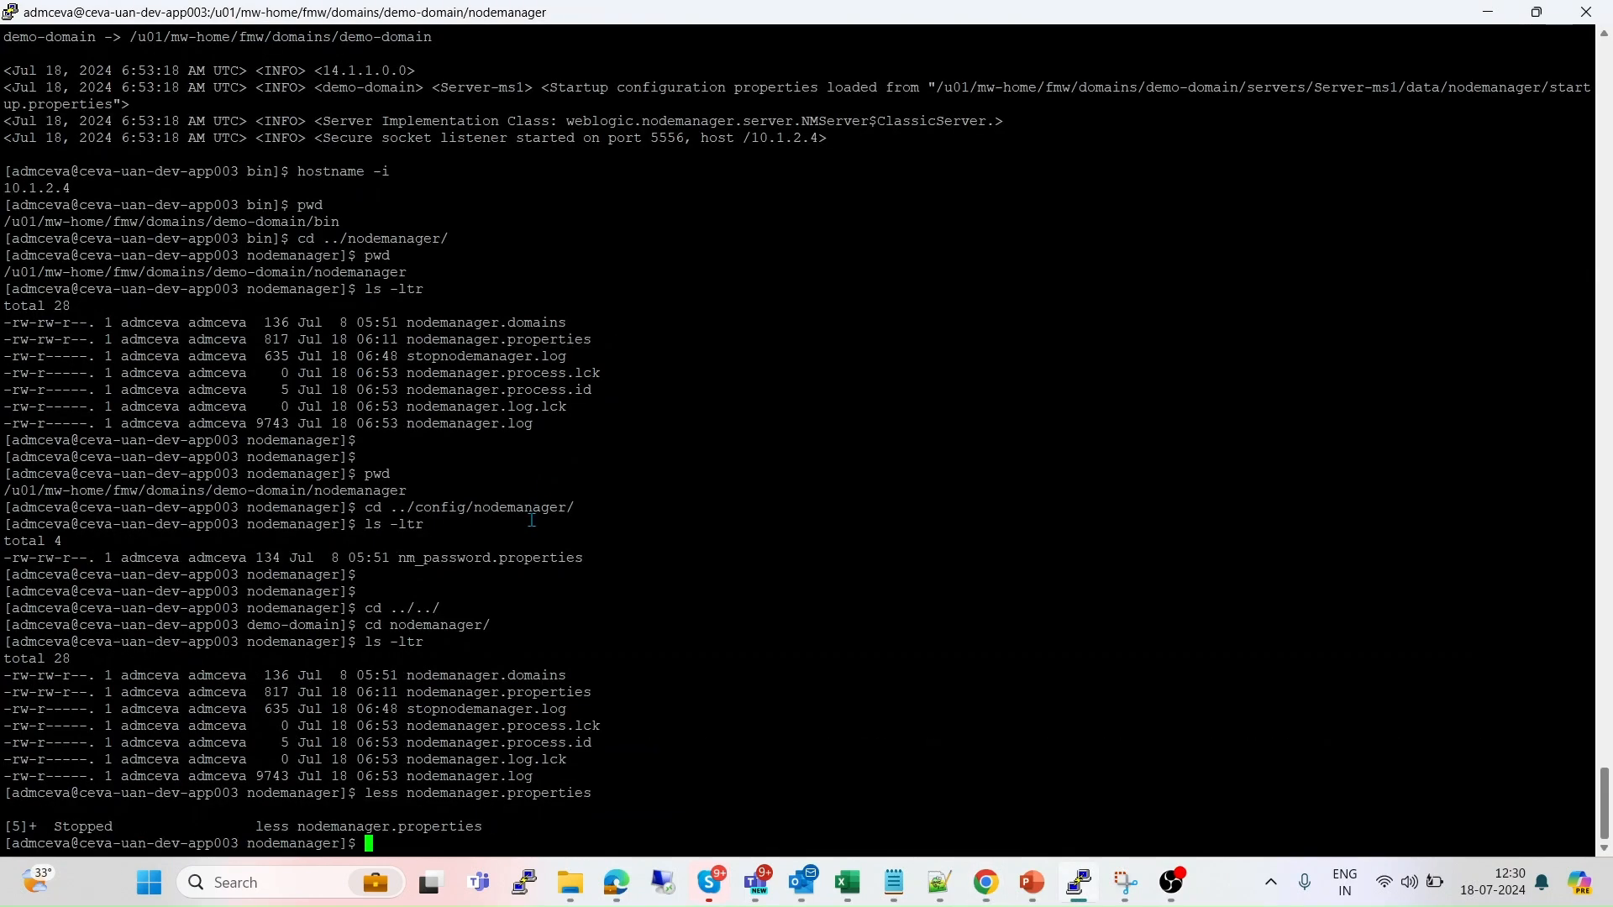
pyautogui.write('vi')
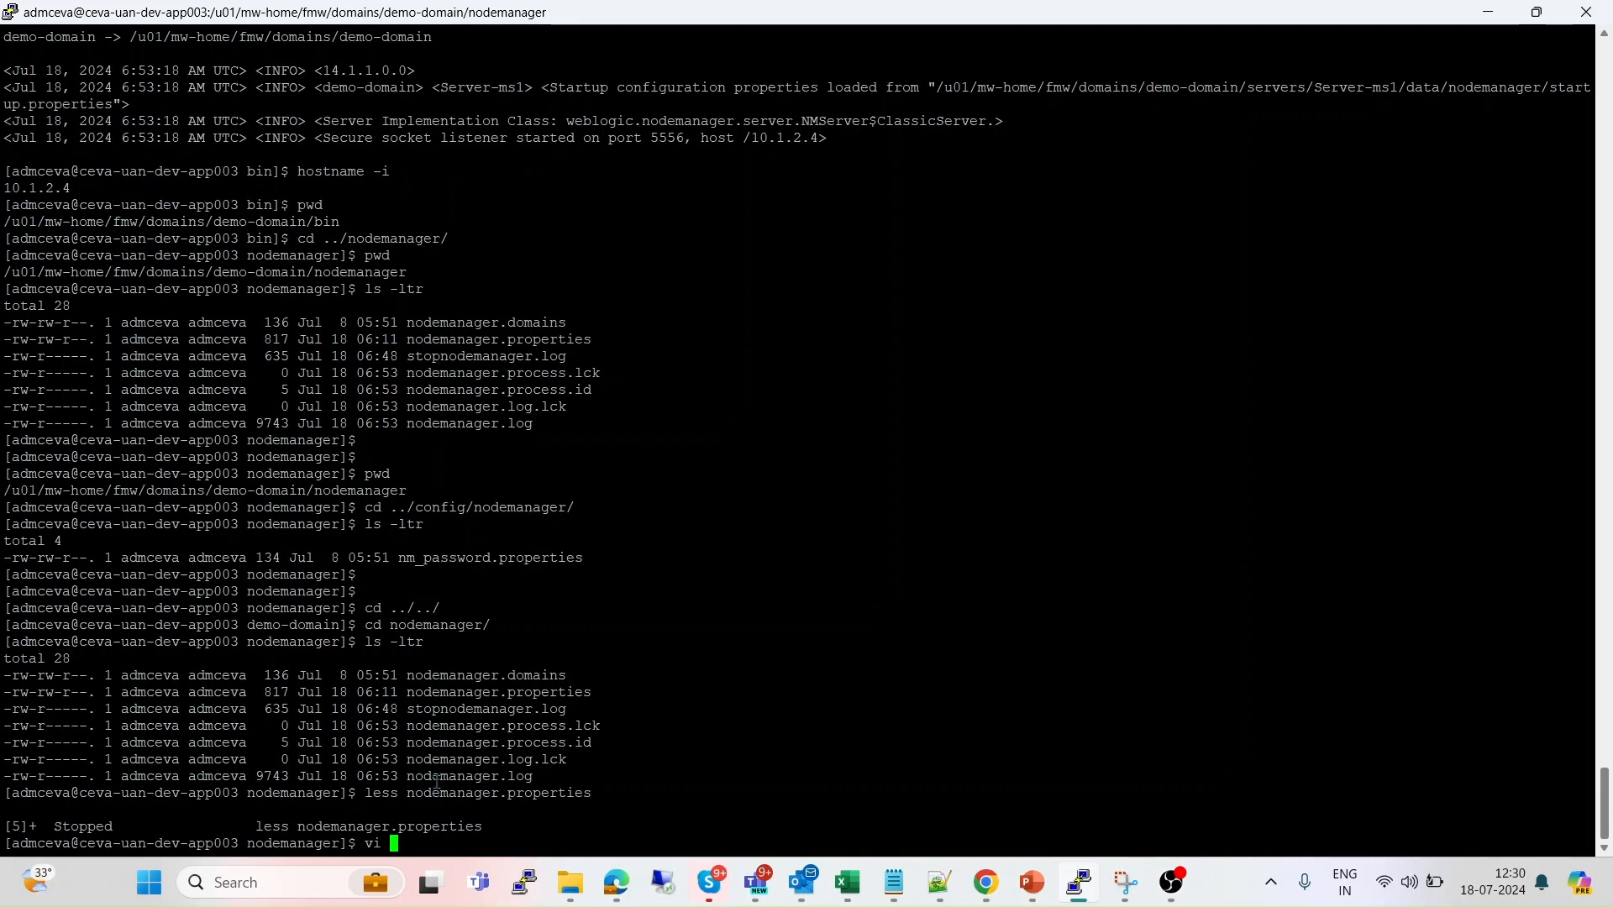
pyautogui.doubleClick(433, 827)
pyautogui.rightClick(433, 821)
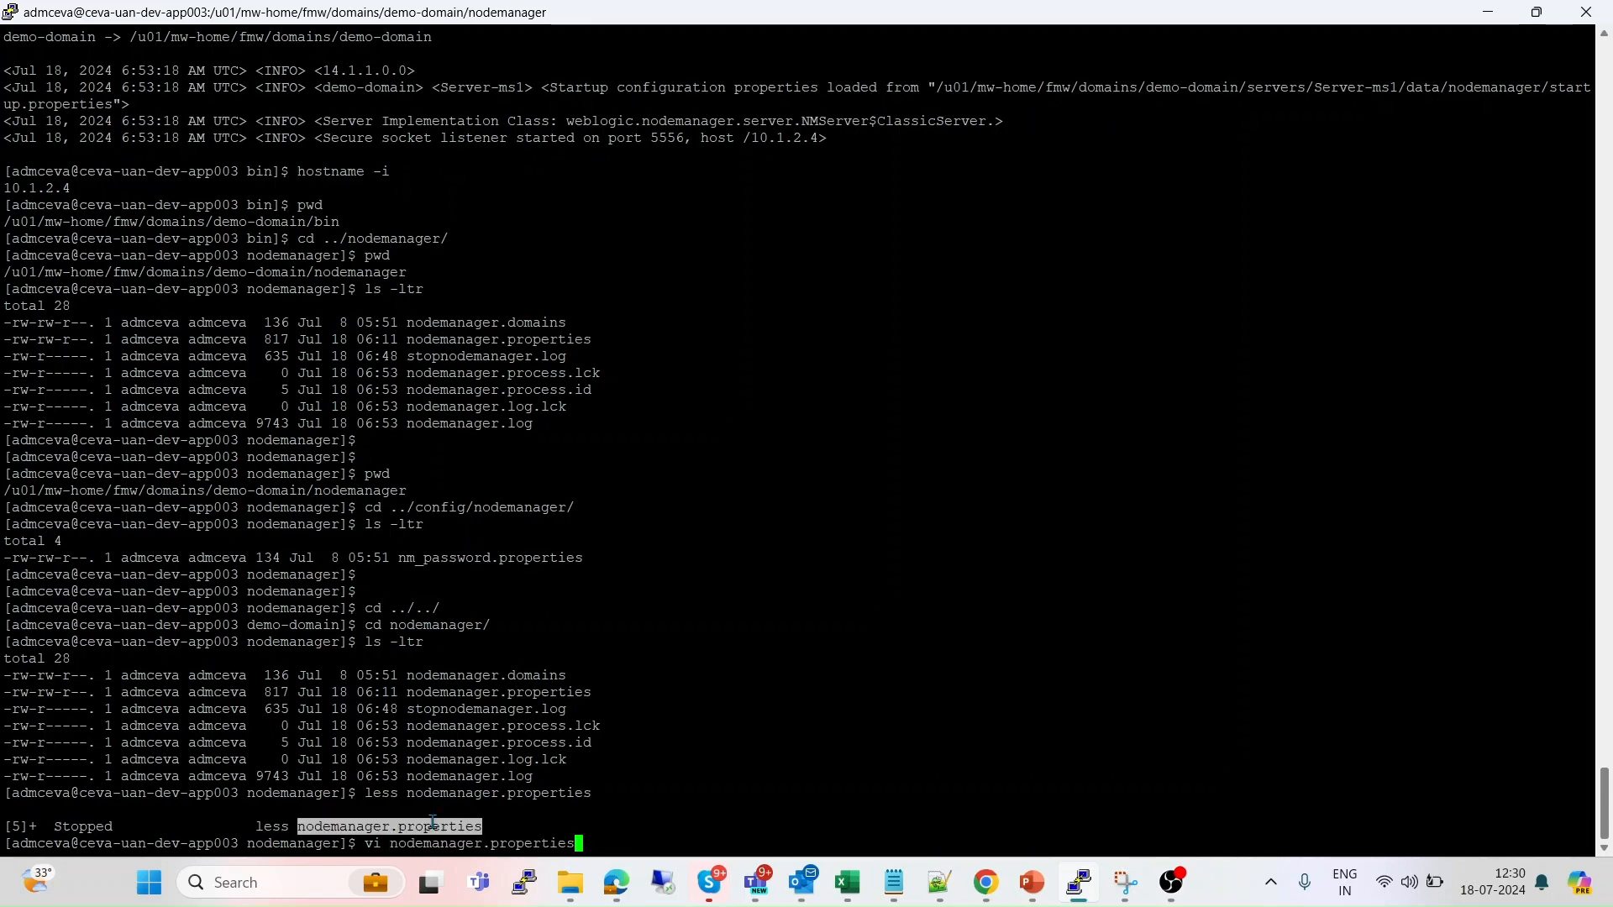
pyautogui.press('Return')
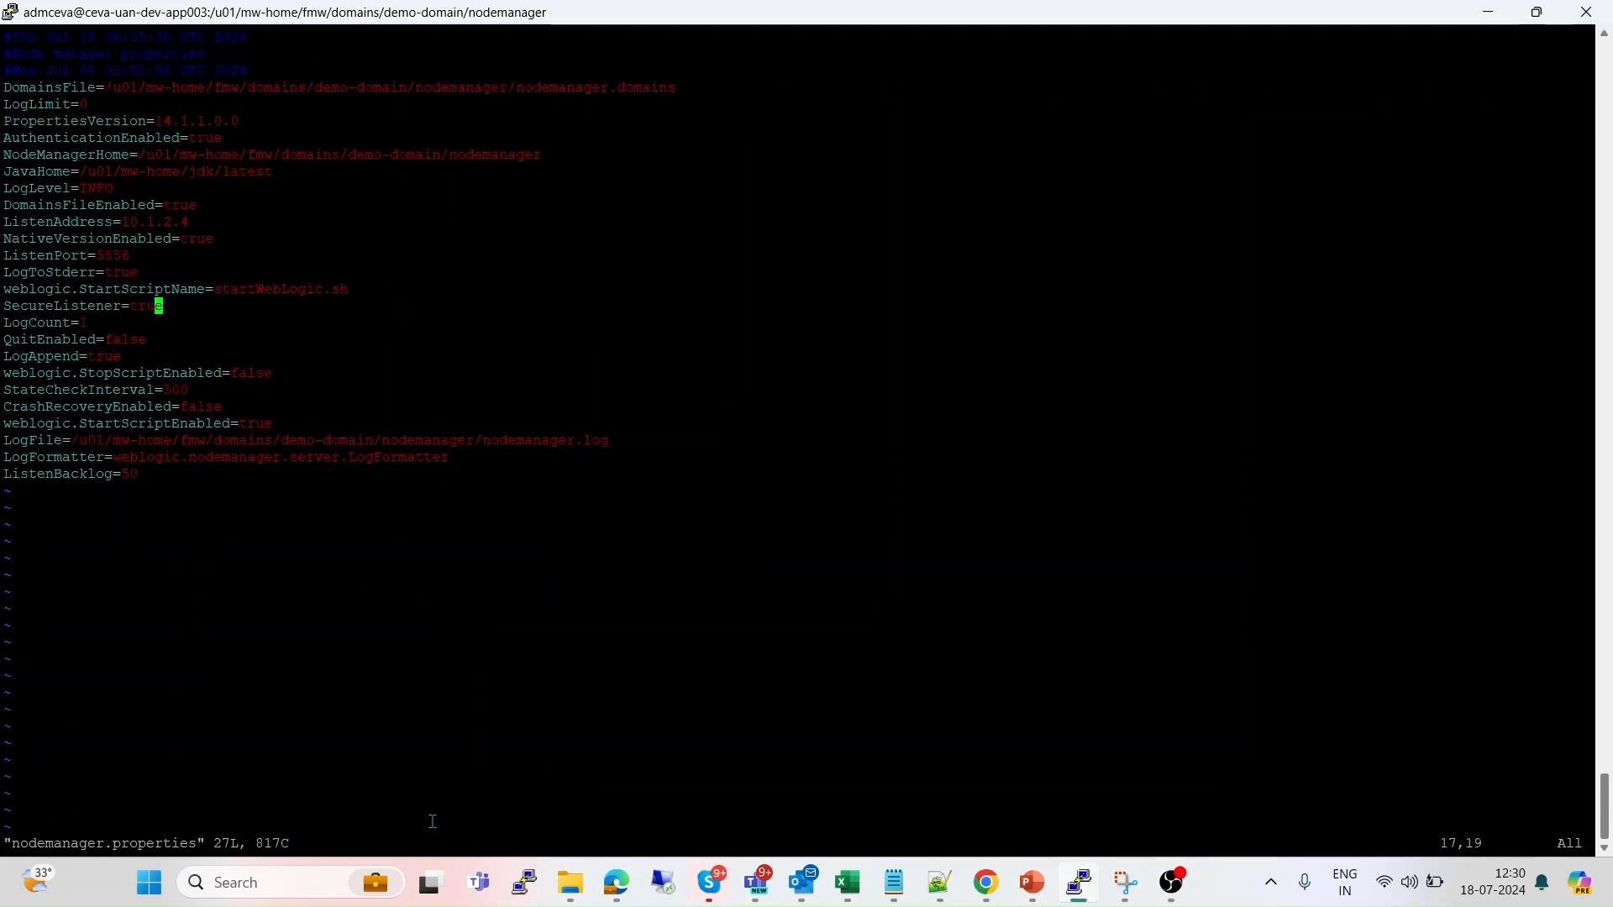
# Change SecureListener from true to false and save the file with :wq!
pyautogui.press('i')
pyautogui.press('Right')
pyautogui.press('BackSpace')
pyautogui.press('BackSpace')
pyautogui.press('BackSpace')
pyautogui.press('BackSpace')
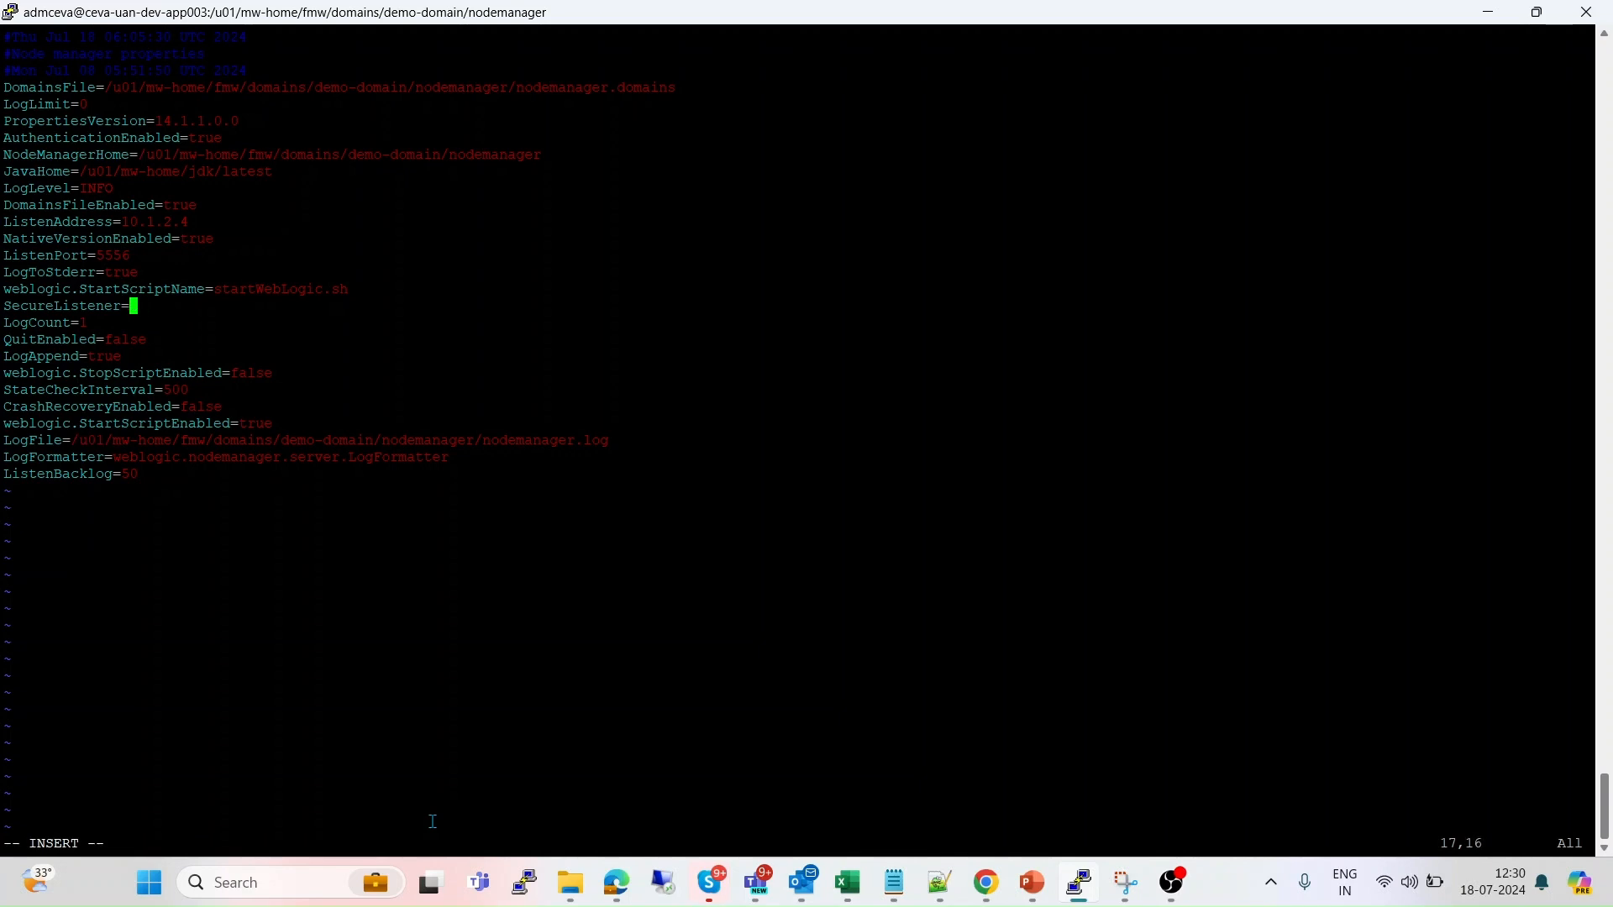
pyautogui.write('flase')
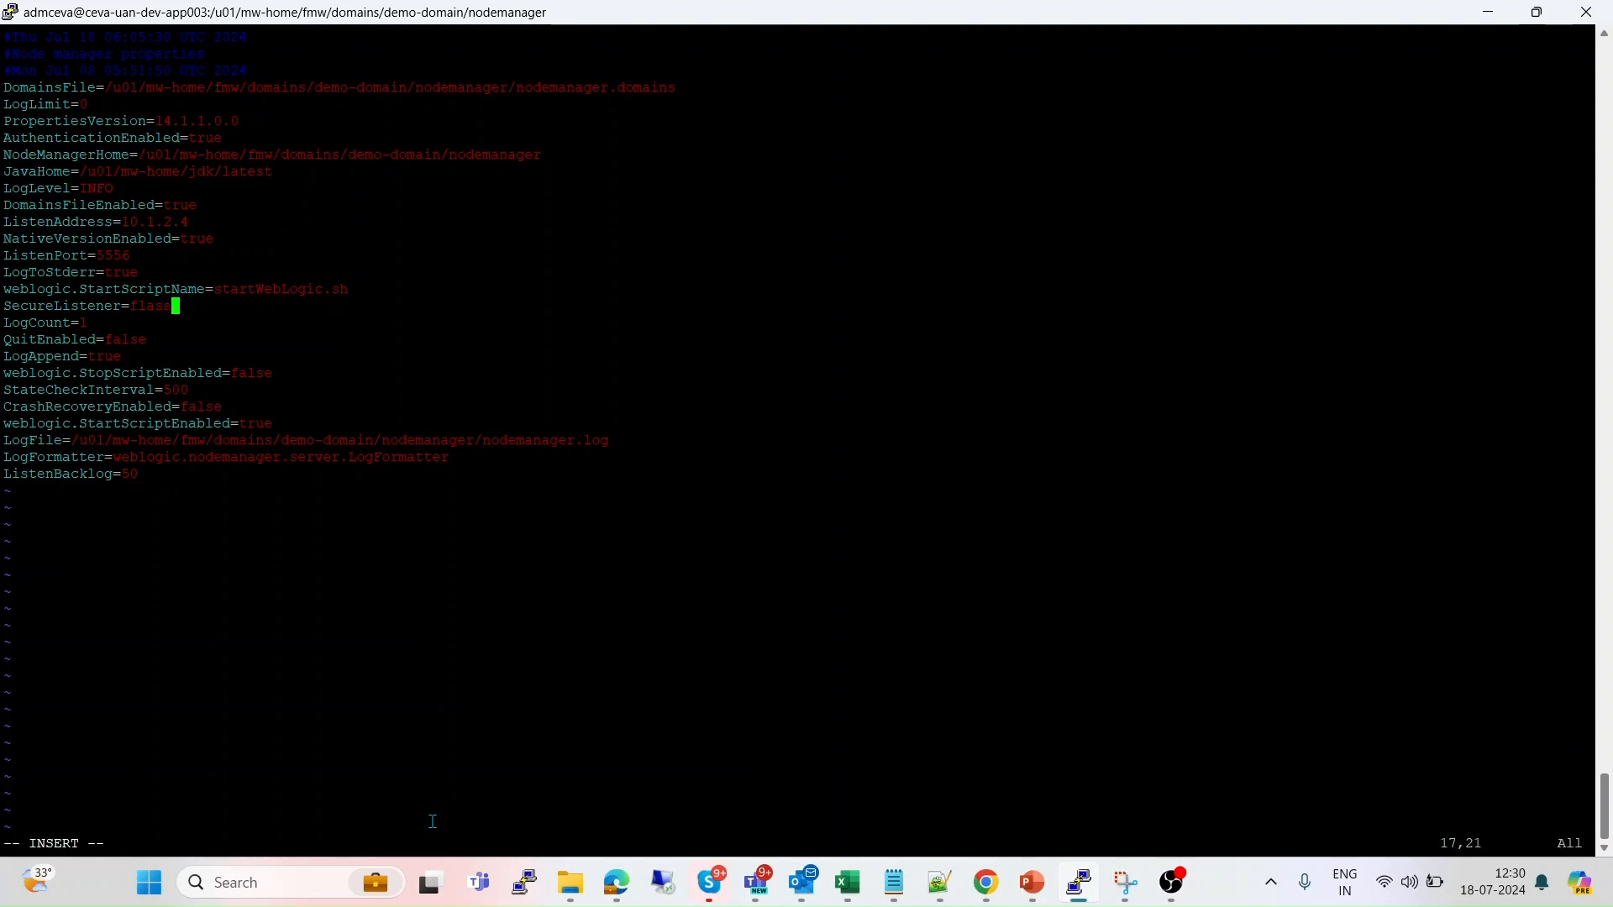
pyautogui.press('Escape')
pyautogui.write(':wq!')
pyautogui.press('Return')
pyautogui.press('Return')
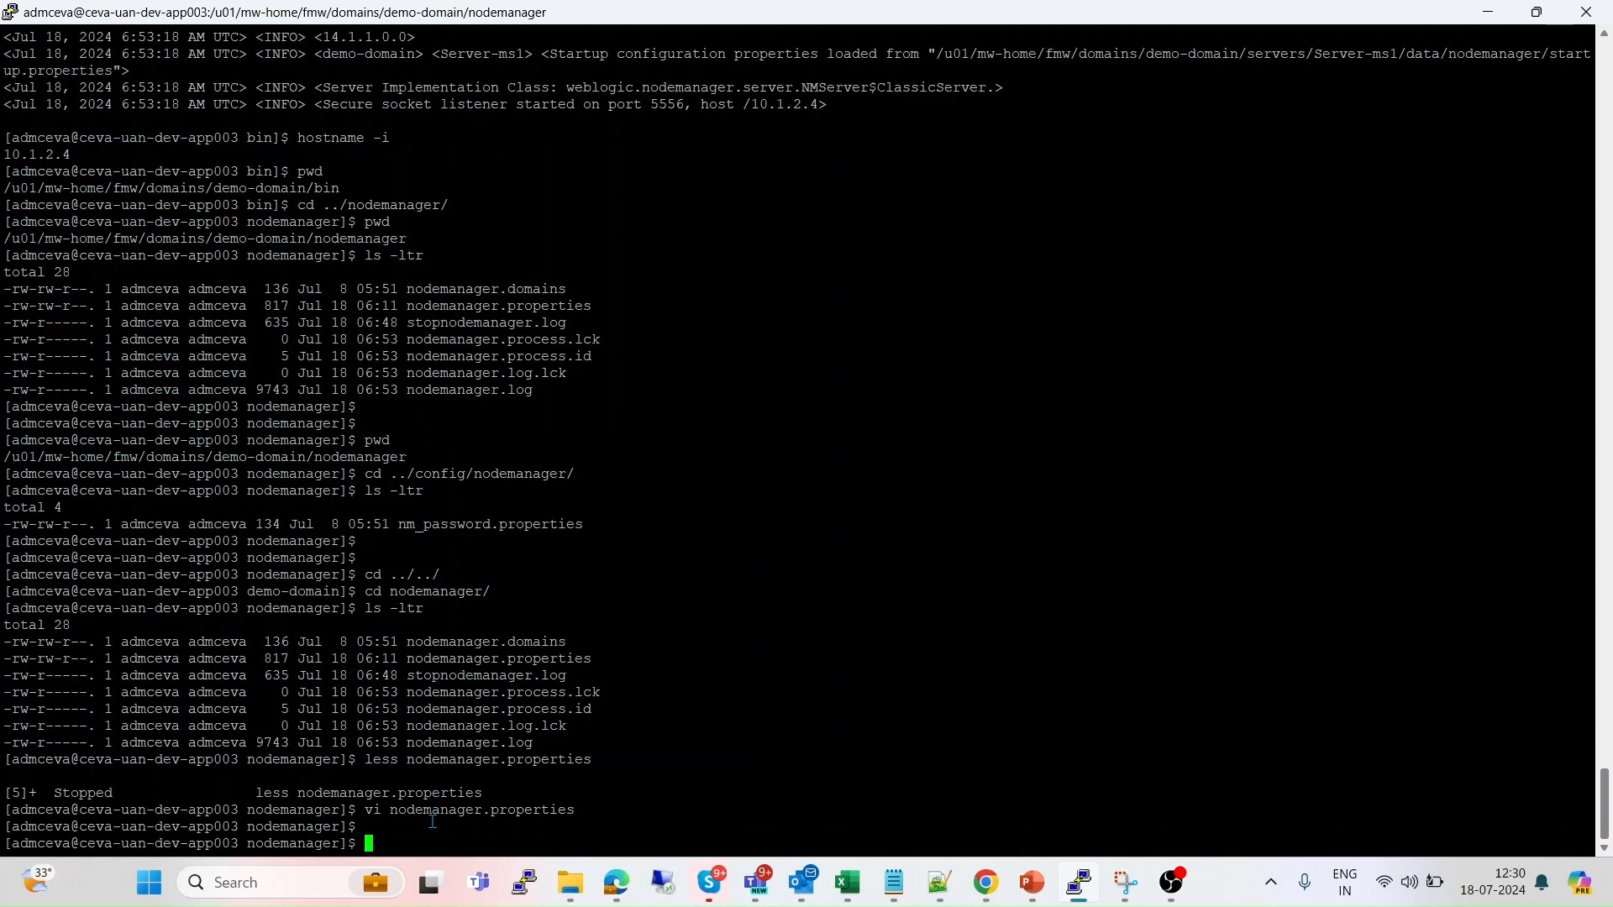
pyautogui.press('Return')
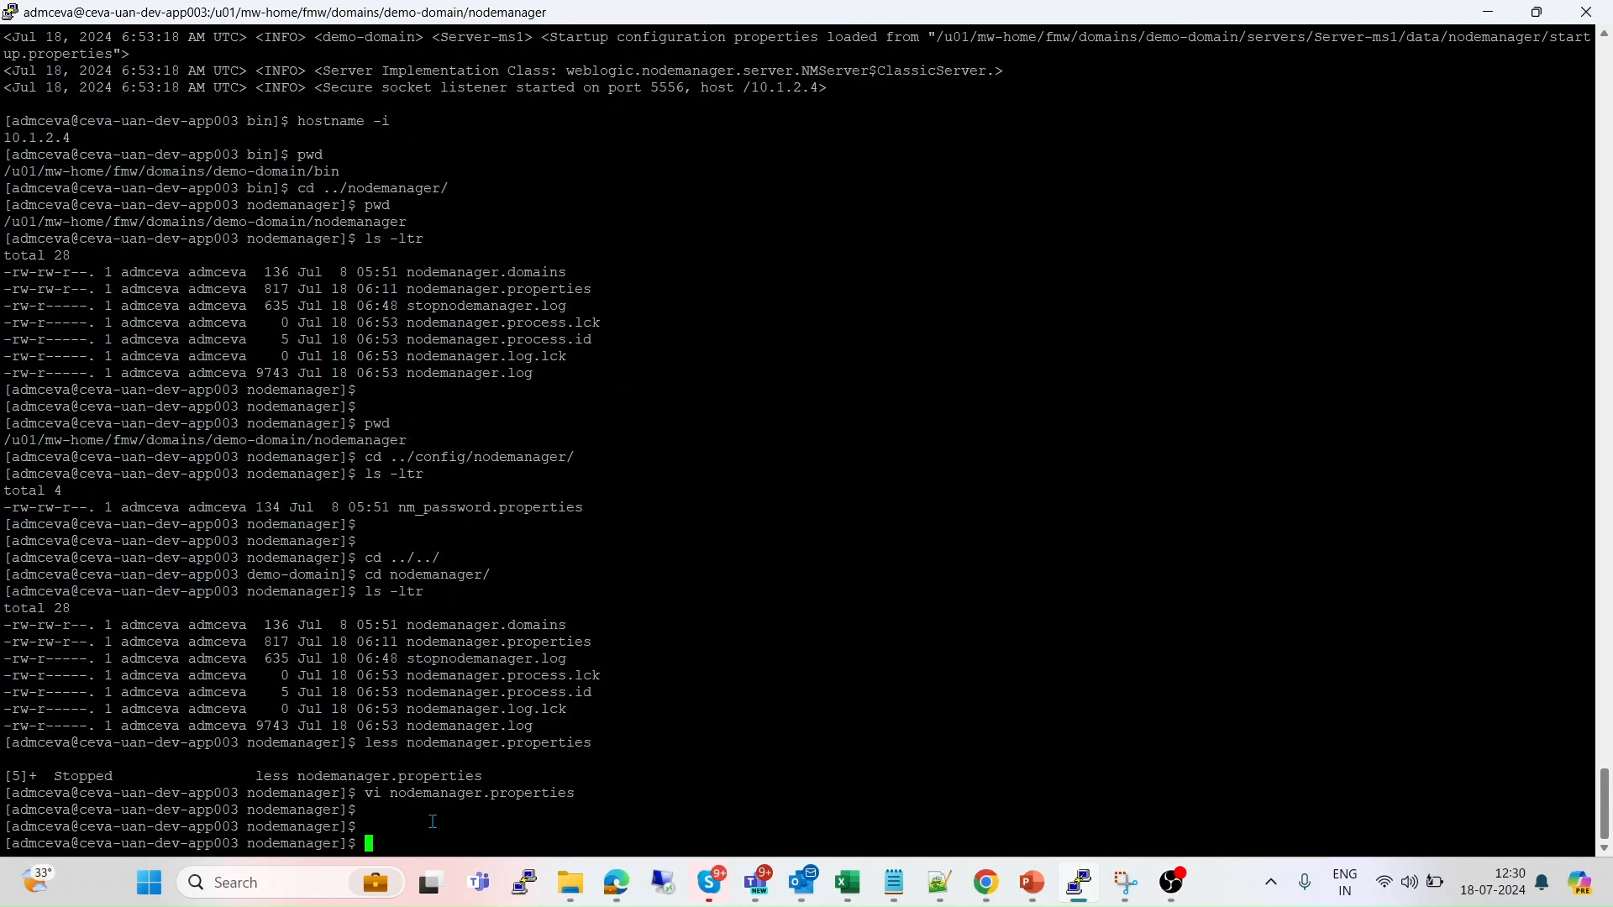
# Move into the domain's bin folder with cd ../bin/.
pyautogui.write('cd ../bin/')
pyautogui.press('Return')
pyautogui.write('./stop')
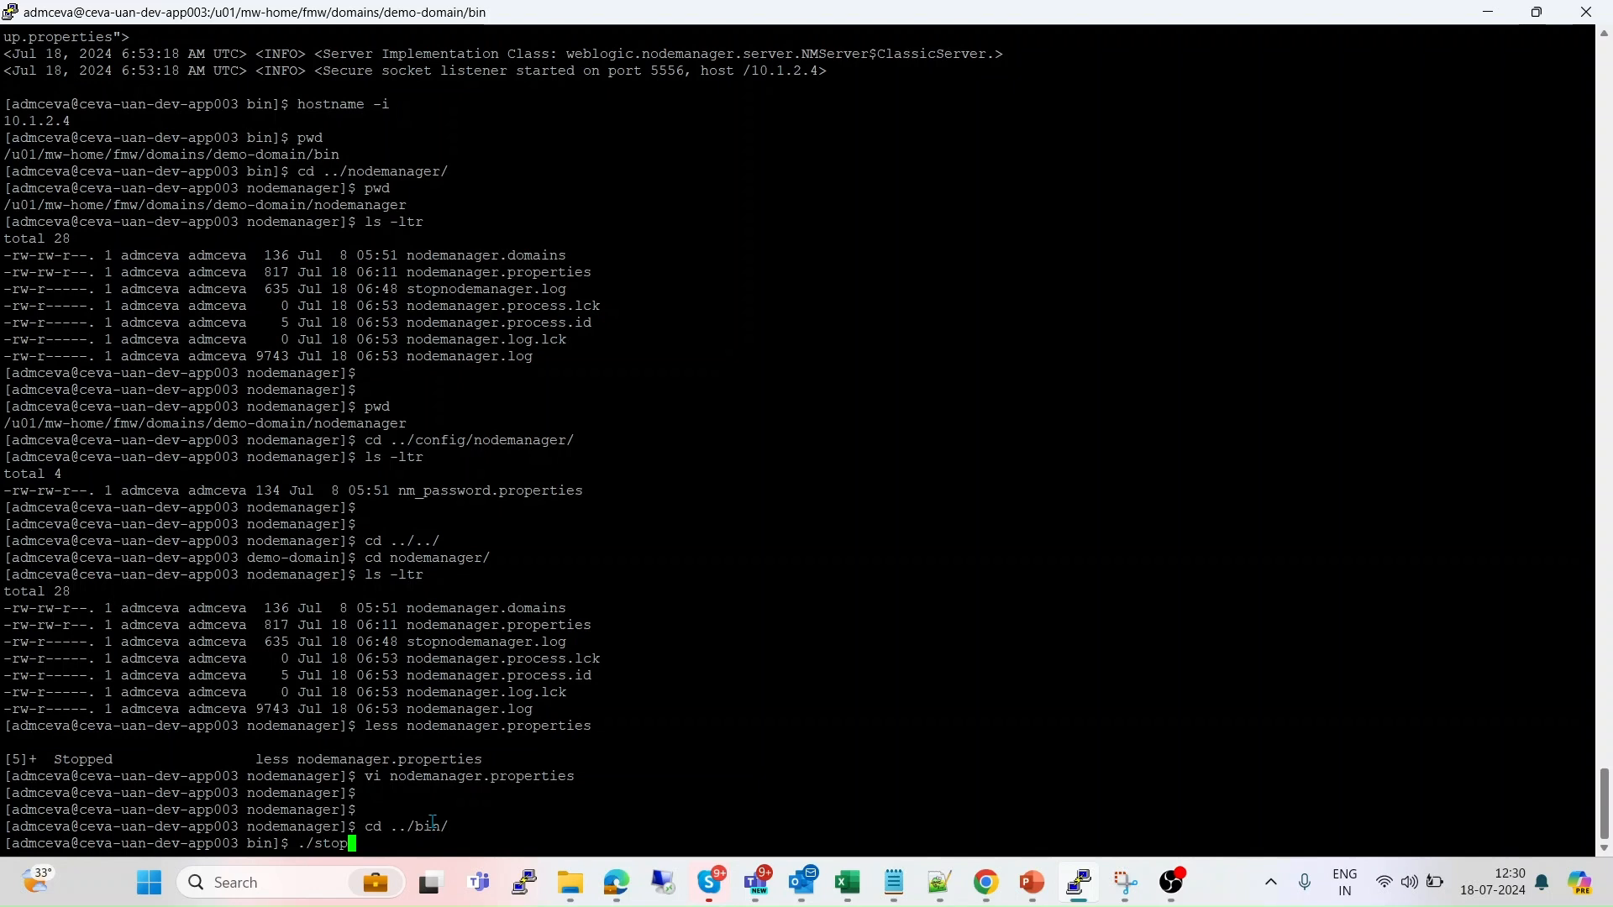
pyautogui.write('N')
# Stop Node Manager with stopNodeManager.sh and restart it in the background with startNodeManager.sh &.
pyautogui.press('Tab')
pyautogui.press('Return')
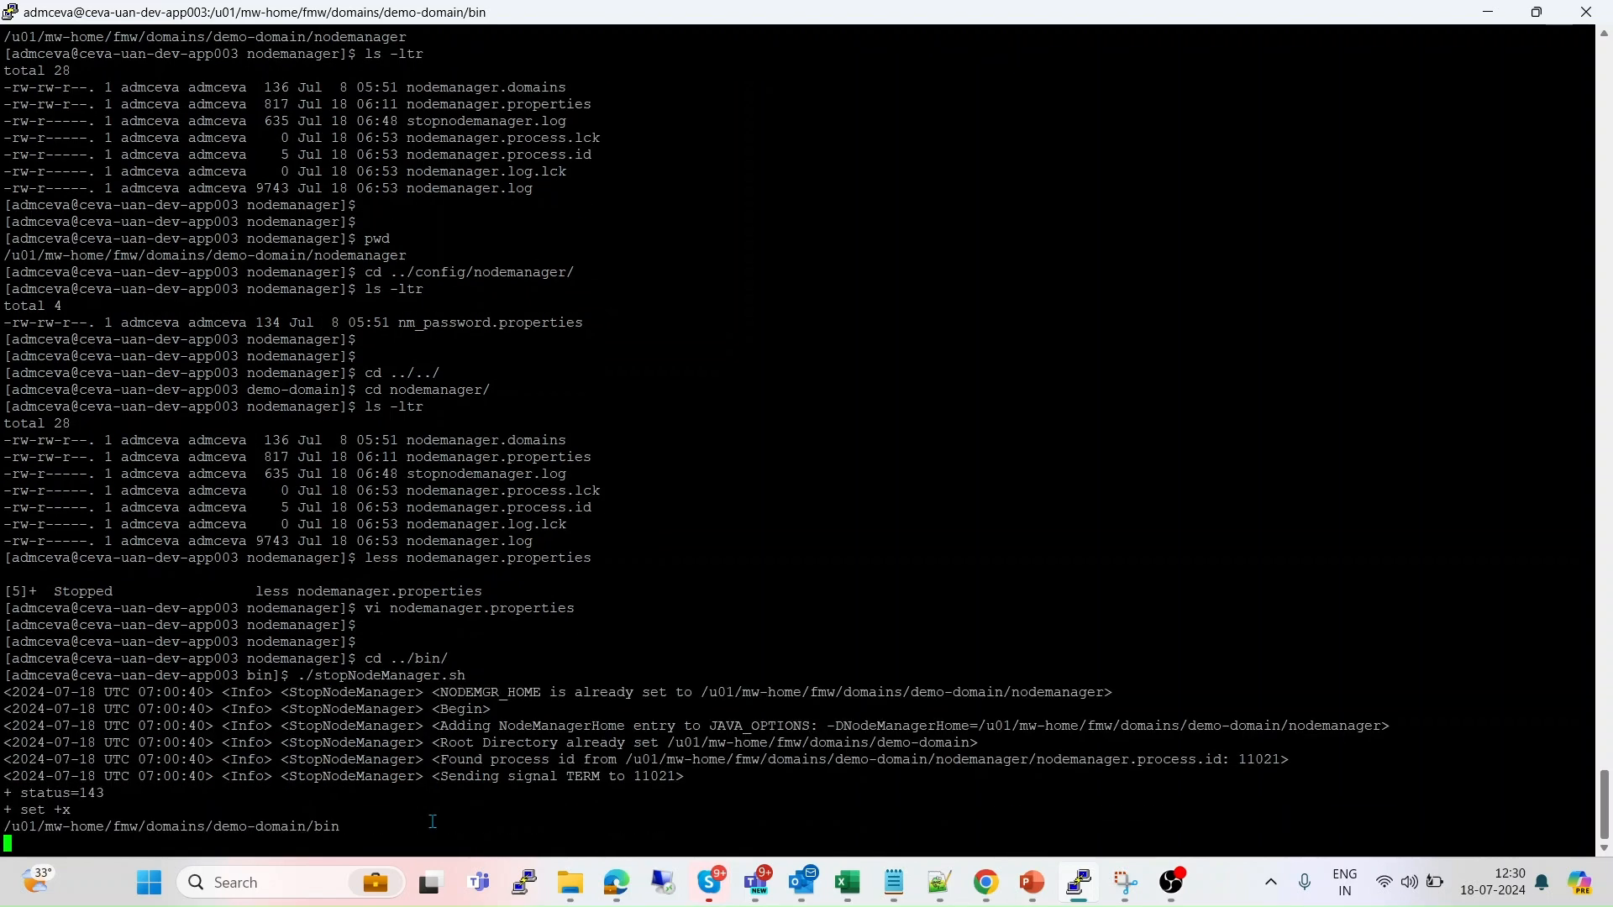
pyautogui.write('./startN')
pyautogui.press('Tab')
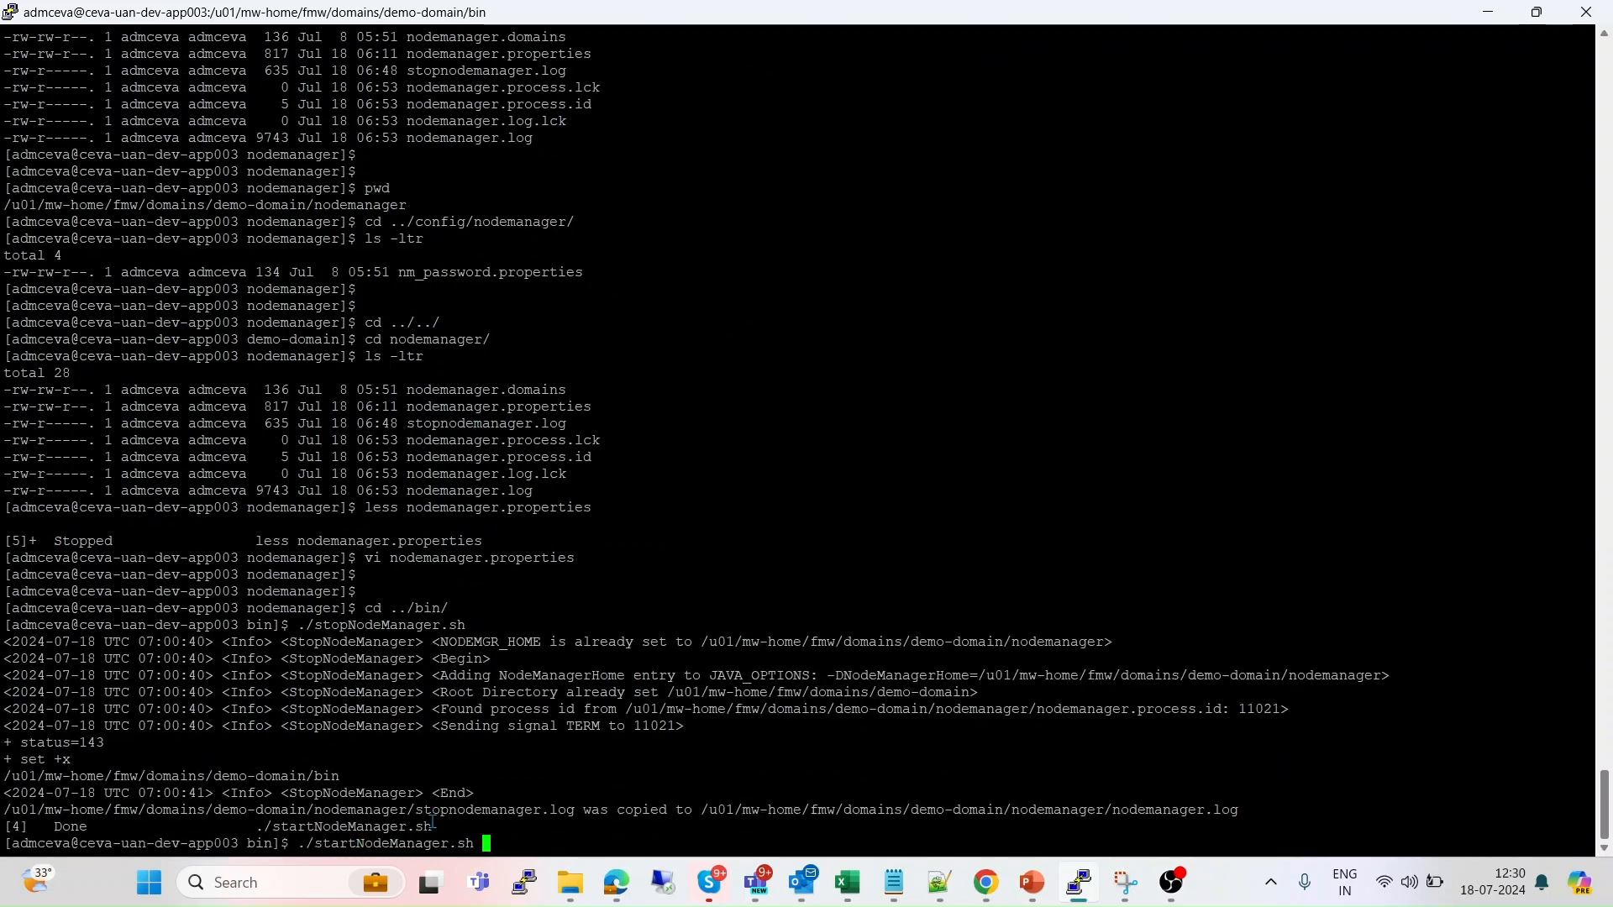
pyautogui.write('&')
pyautogui.press('Return')
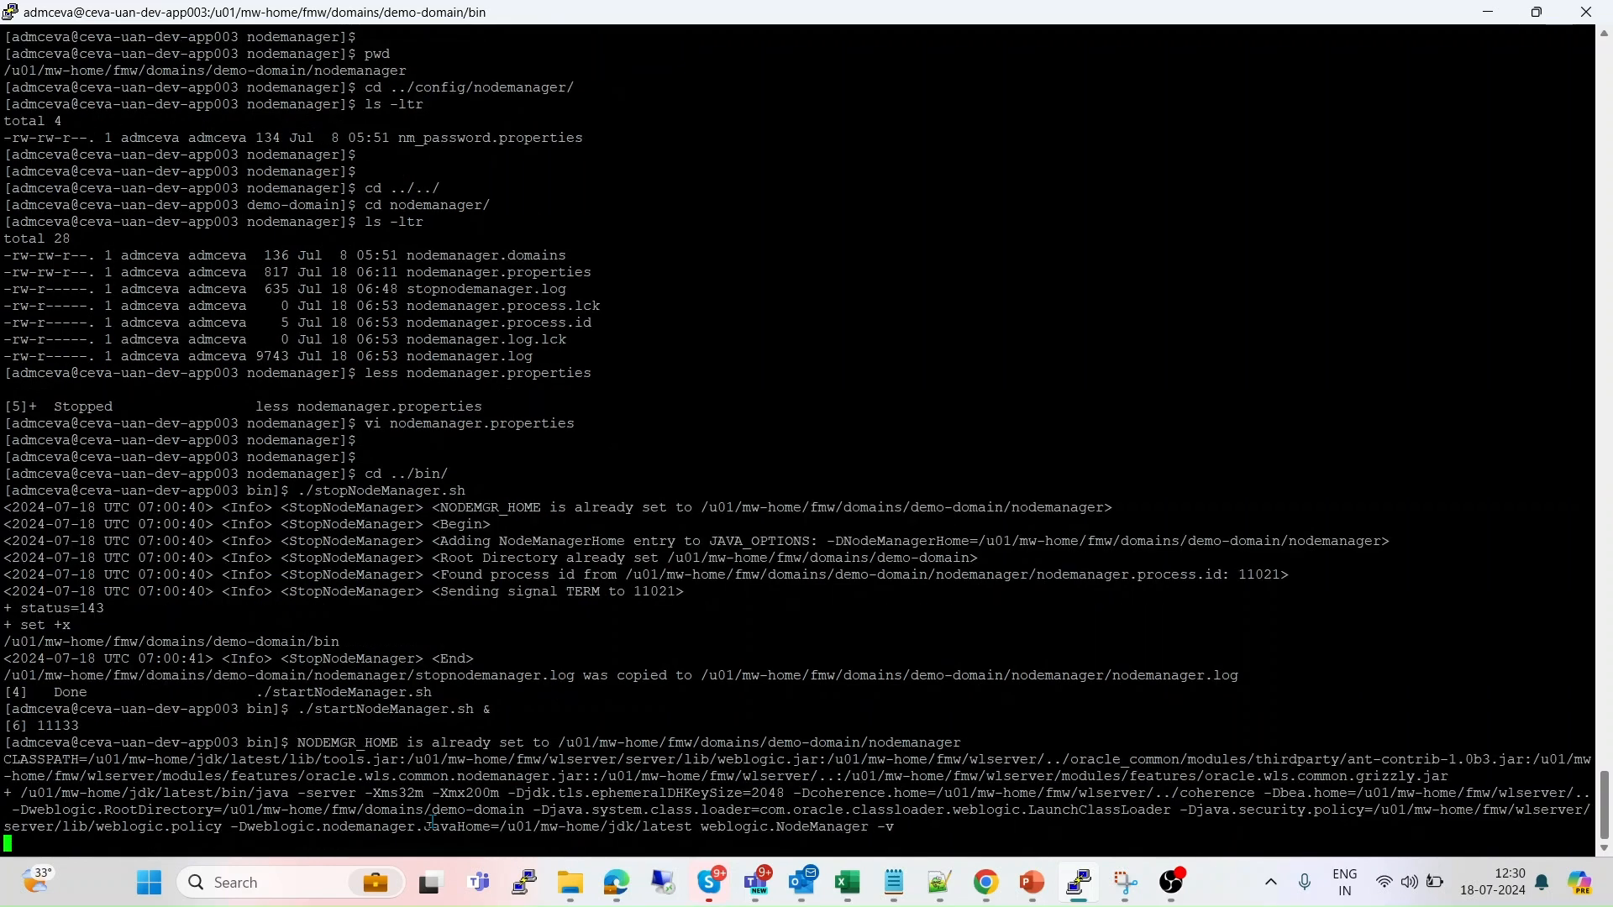
pyautogui.press('Return')
pyautogui.press('Return')
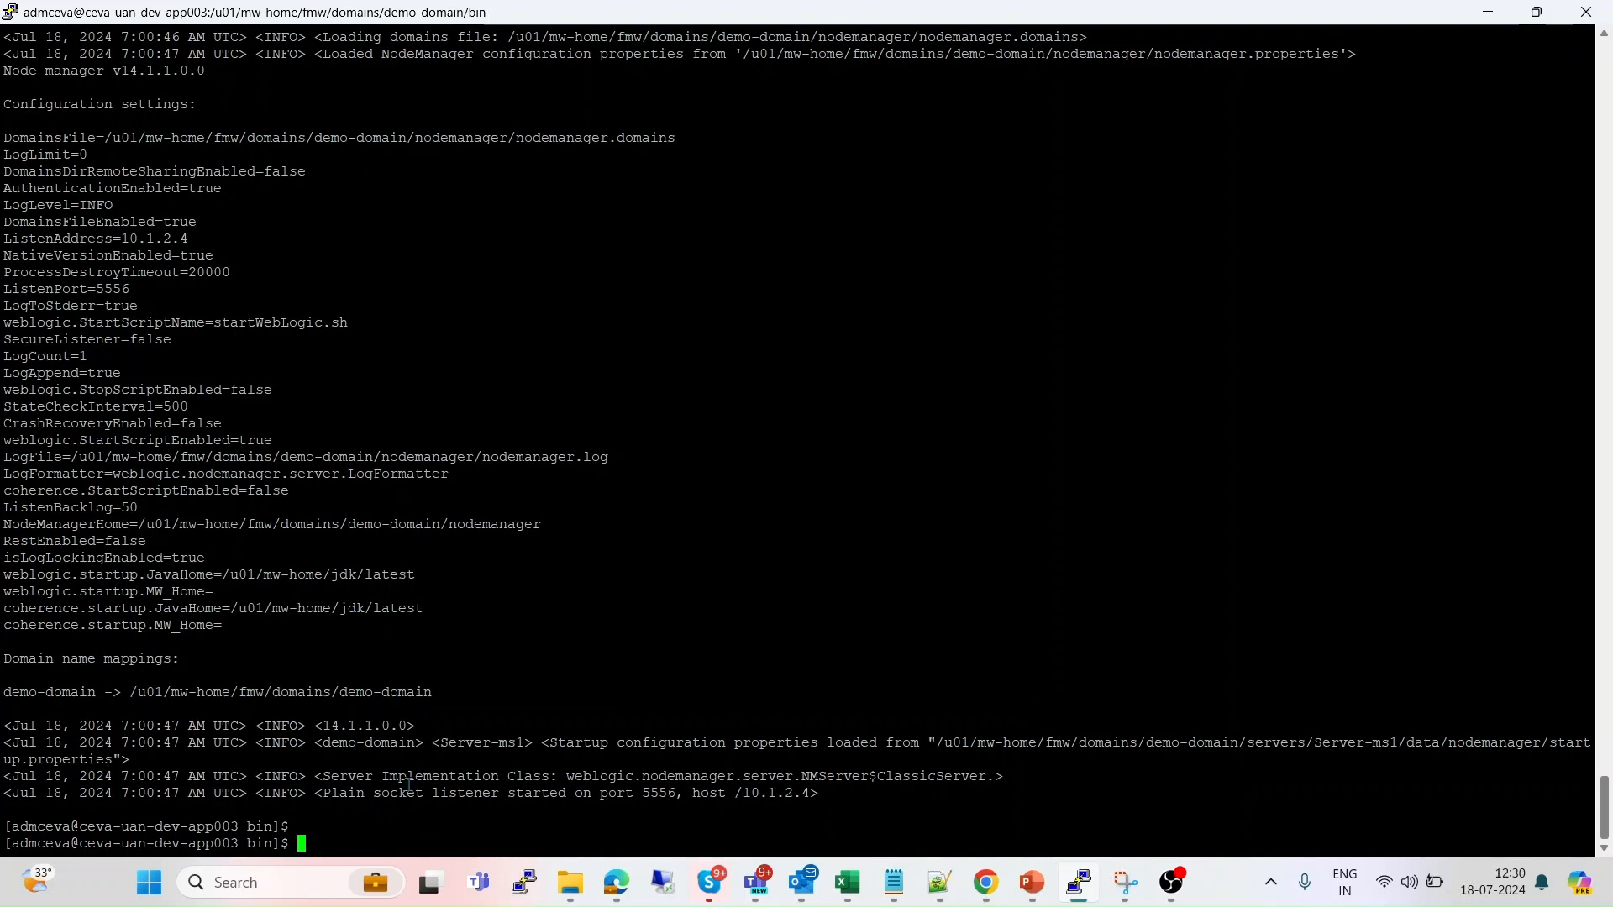
# Highlight the plain socket listener message showing port 5556 and host 10.1.2.4.
pyautogui.moveTo(323, 793); pyautogui.dragTo(502, 793)
pyautogui.click(664, 788)
pyautogui.doubleClick(664, 790)
pyautogui.doubleClick(790, 790)
pyautogui.hotkey('alt', 'Tab')
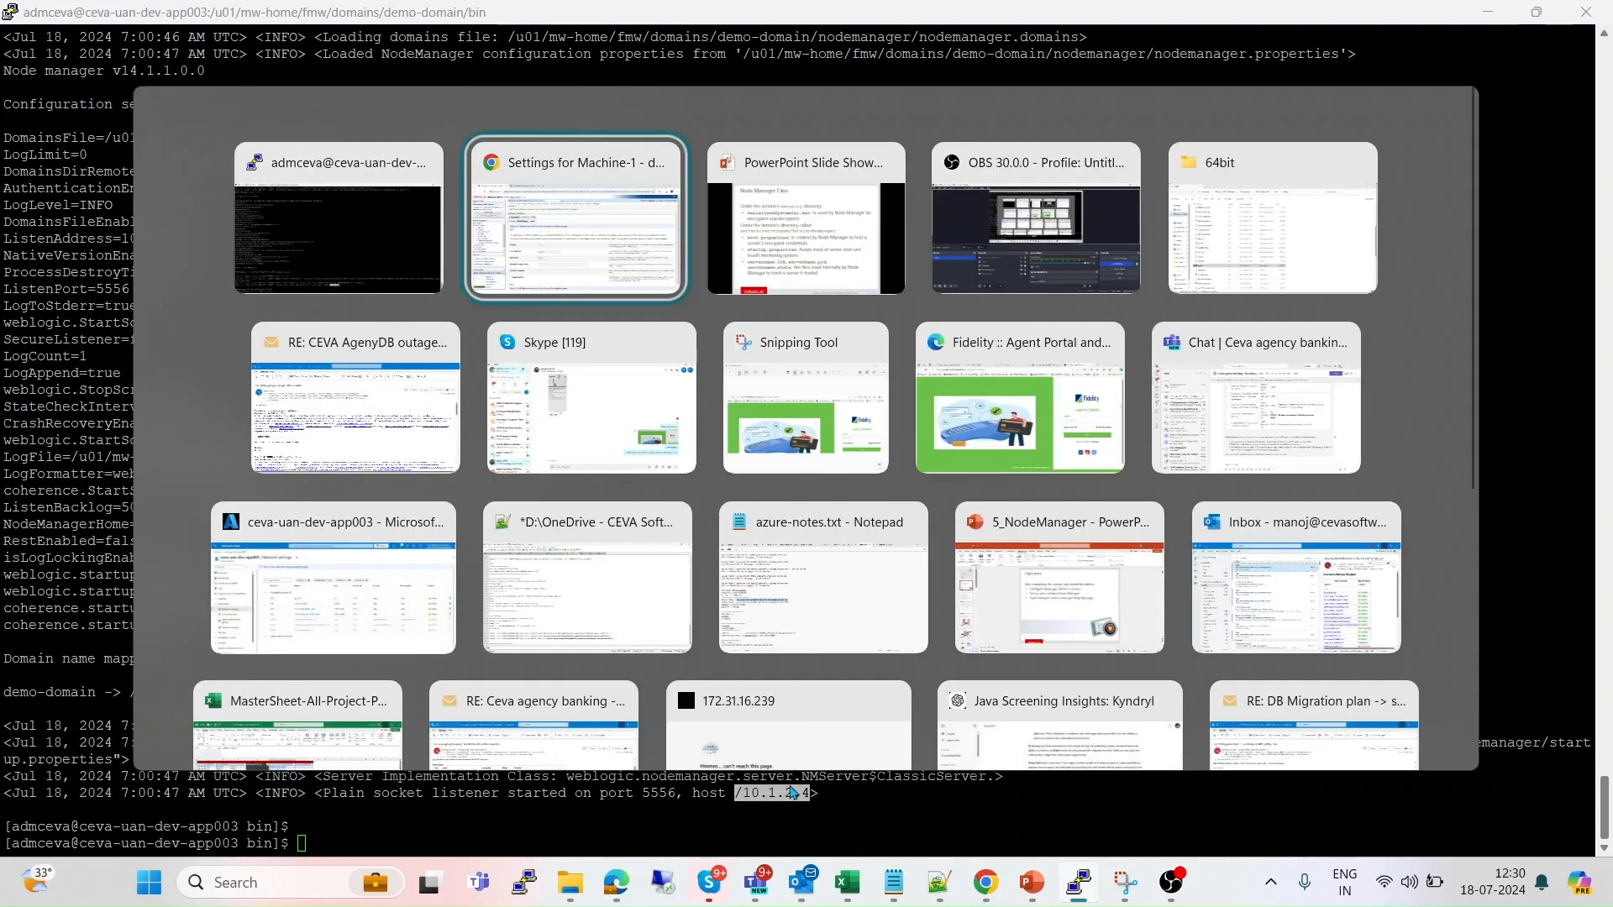
# Show Machine-1's Node Manager Status and reload it several times; it still reports Inactive with an SSLException.
pyautogui.click(418, 266)
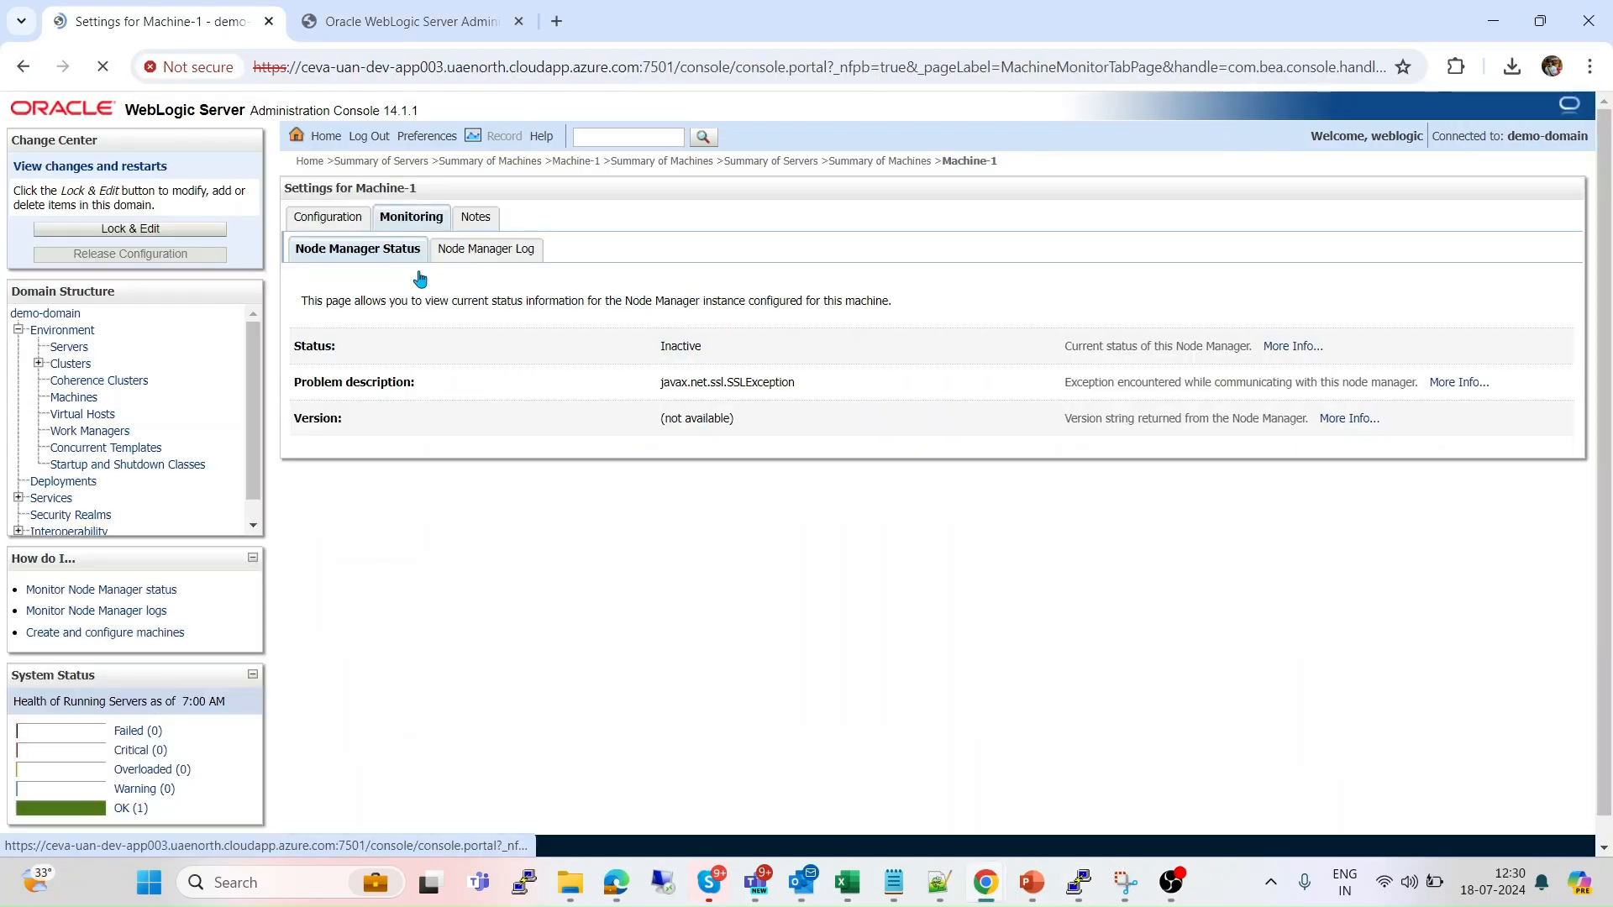
pyautogui.click(105, 67)
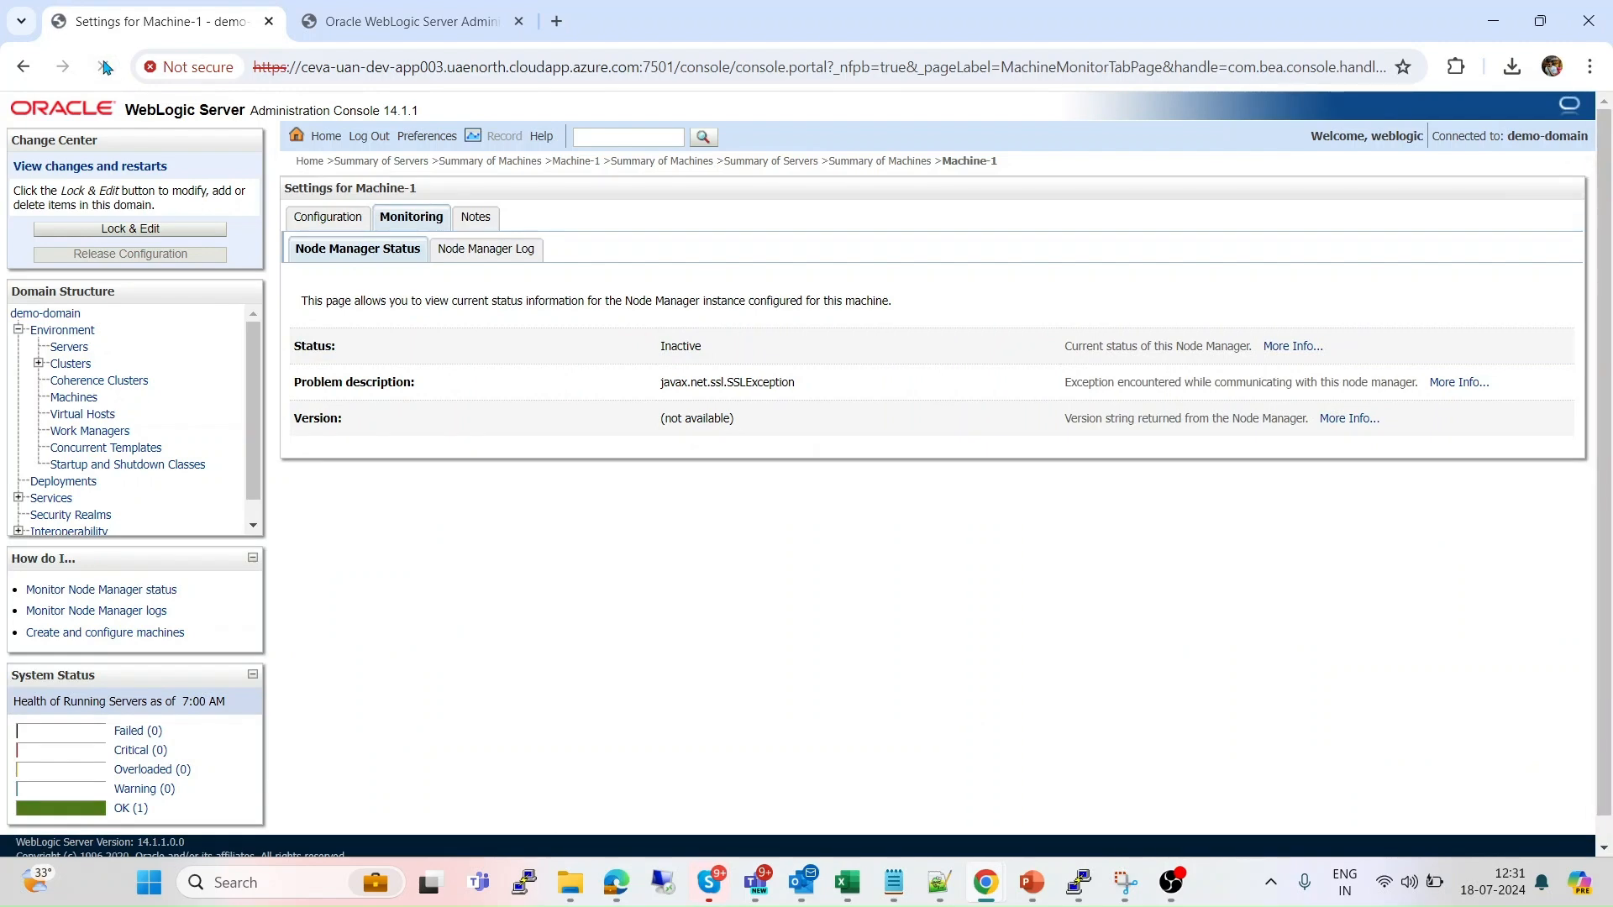
pyautogui.click(104, 67)
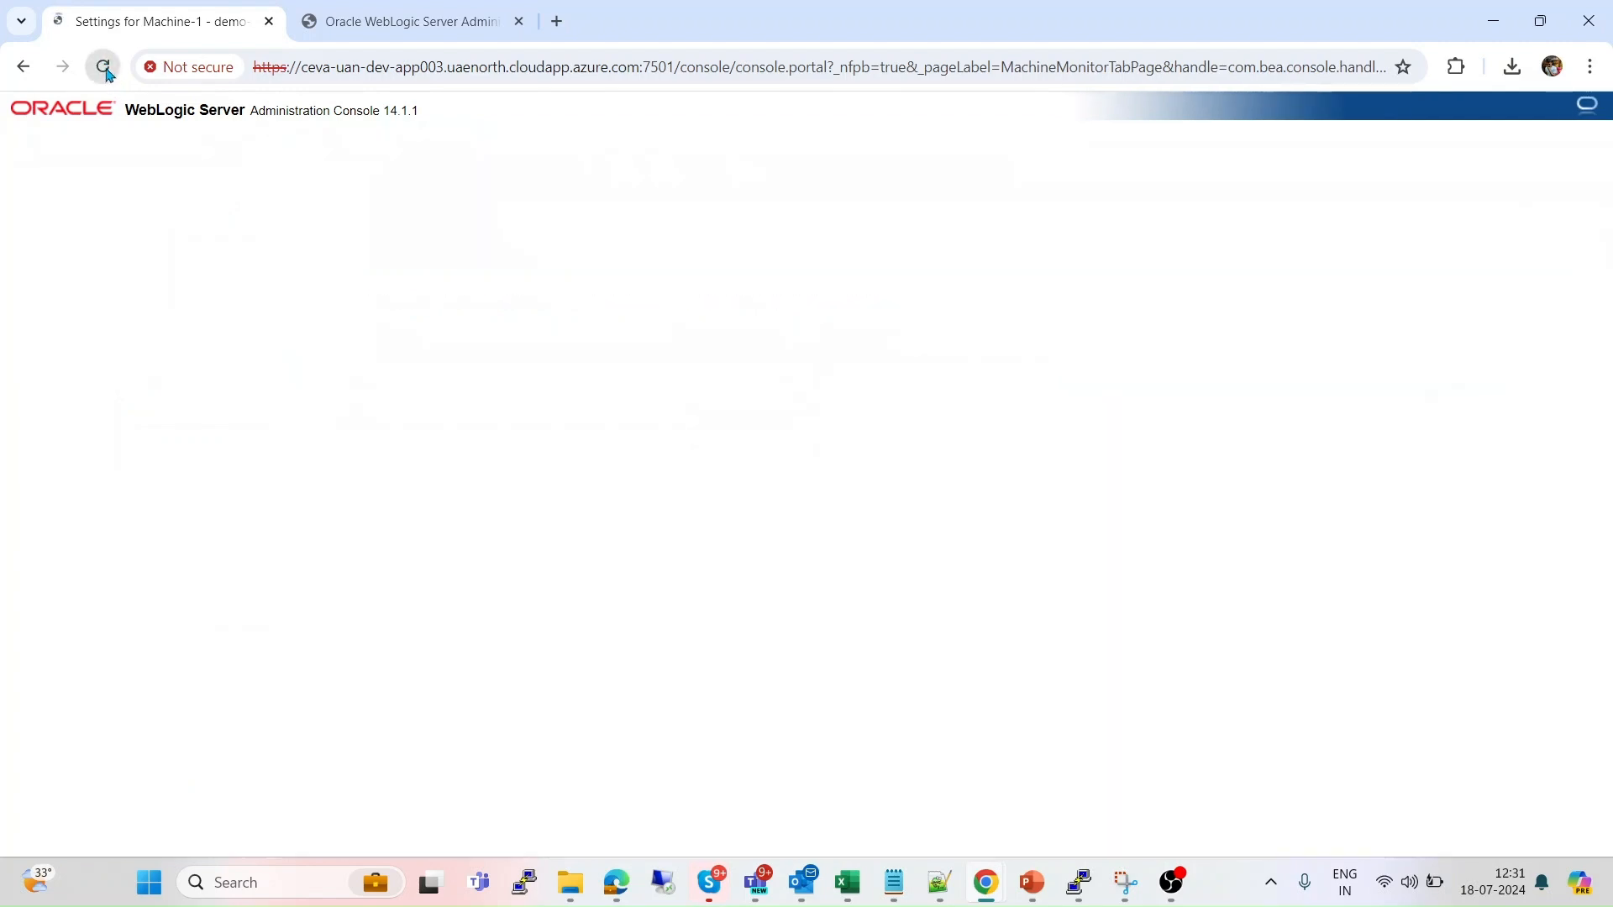
pyautogui.click(104, 67)
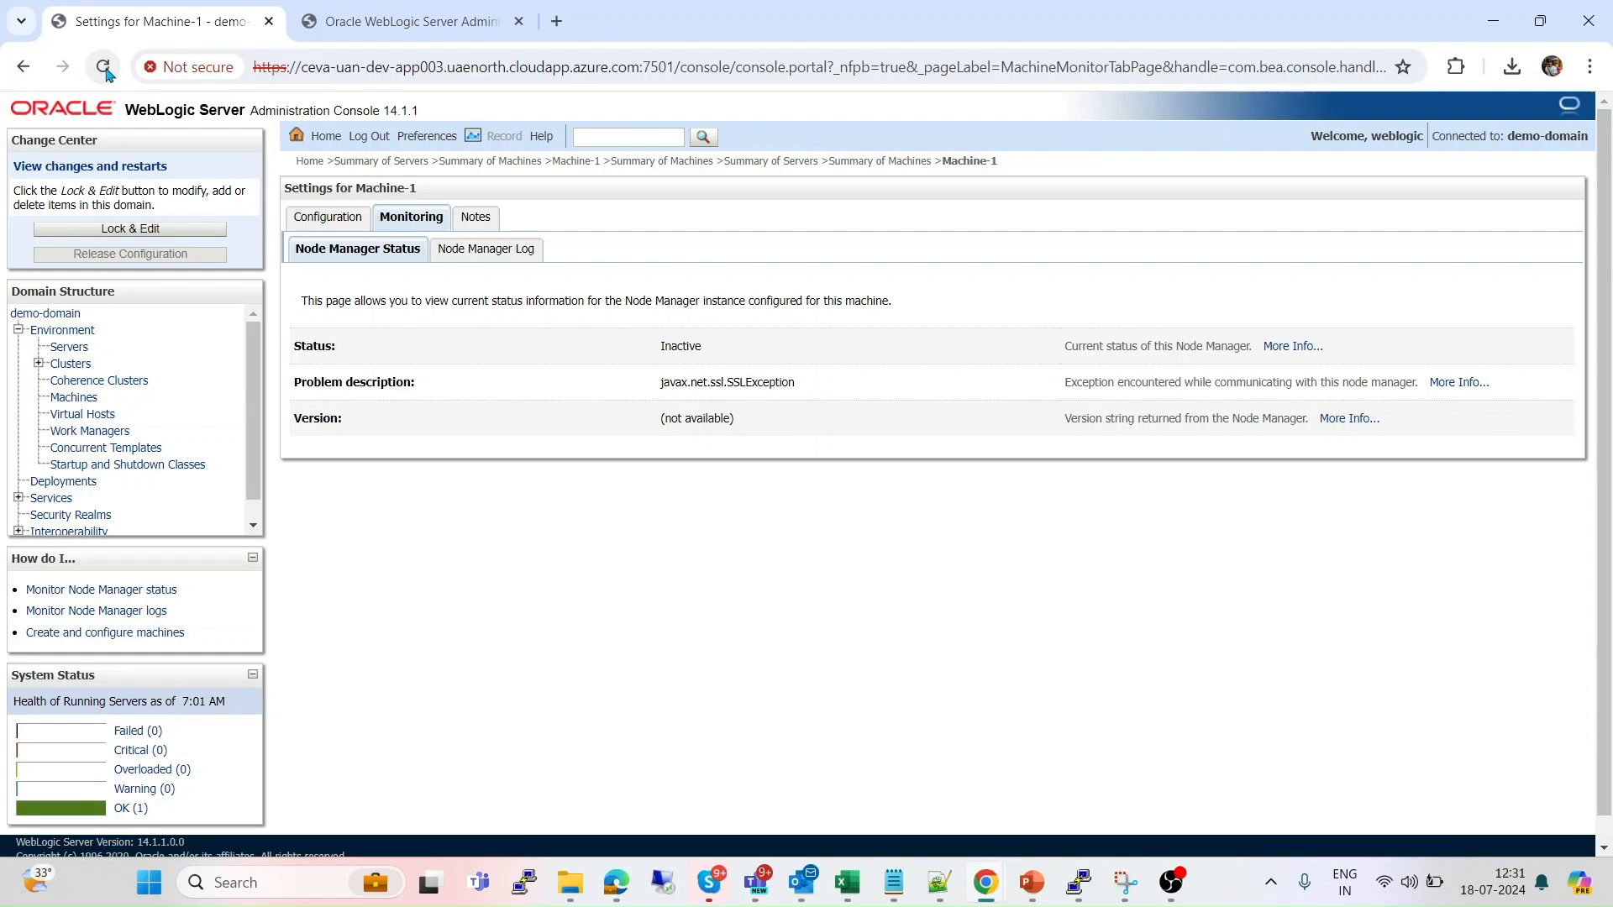
pyautogui.click(106, 71)
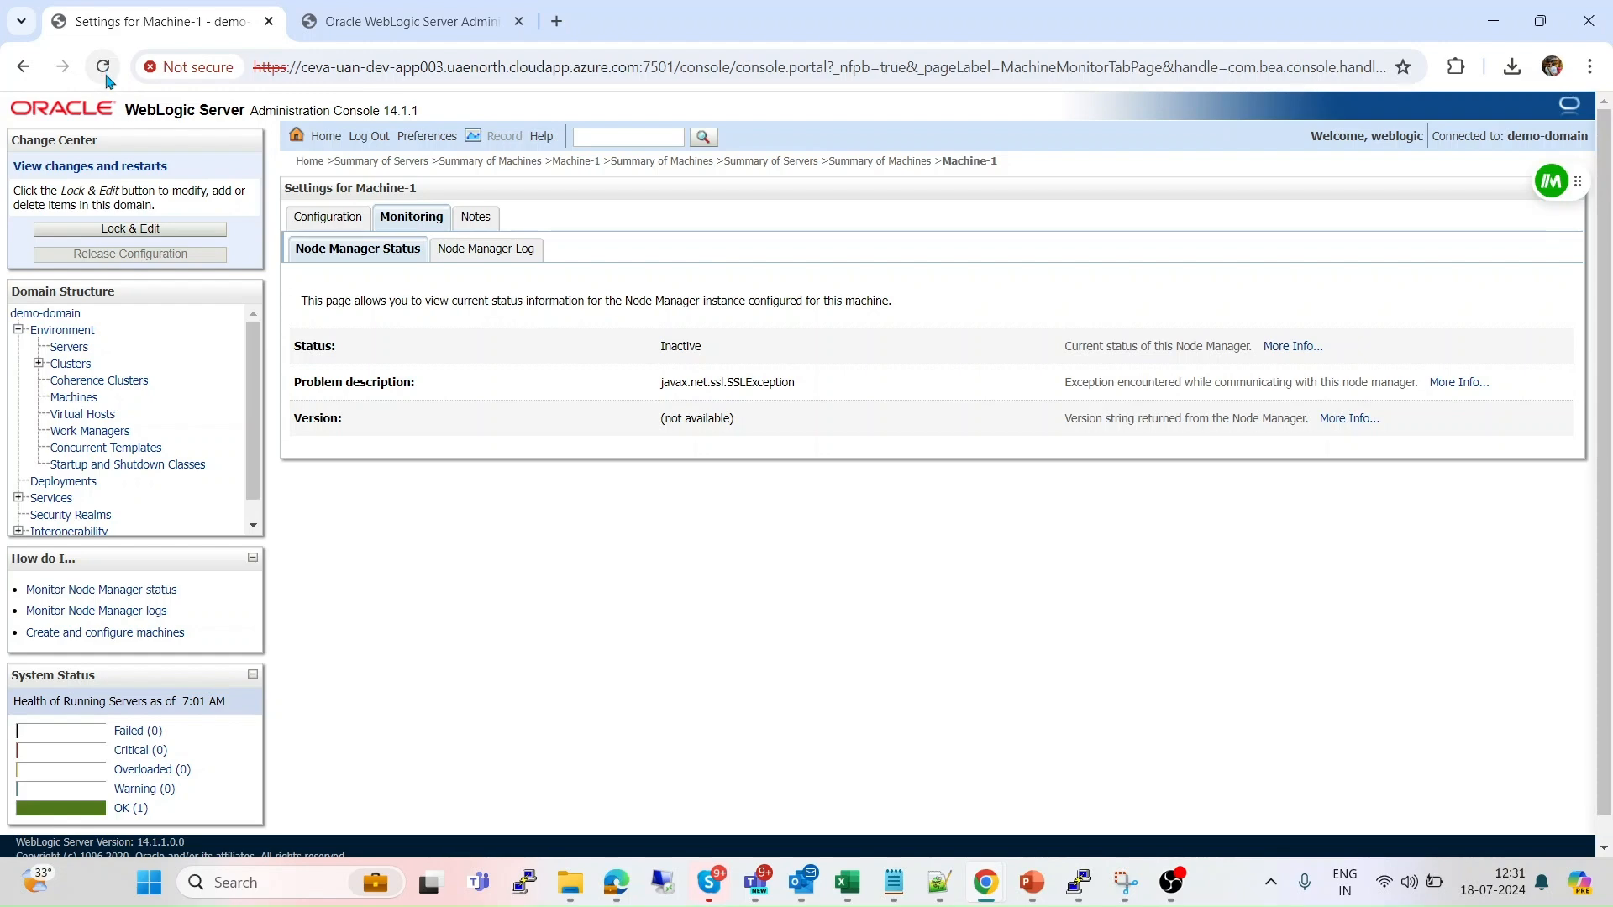
pyautogui.click(72, 351)
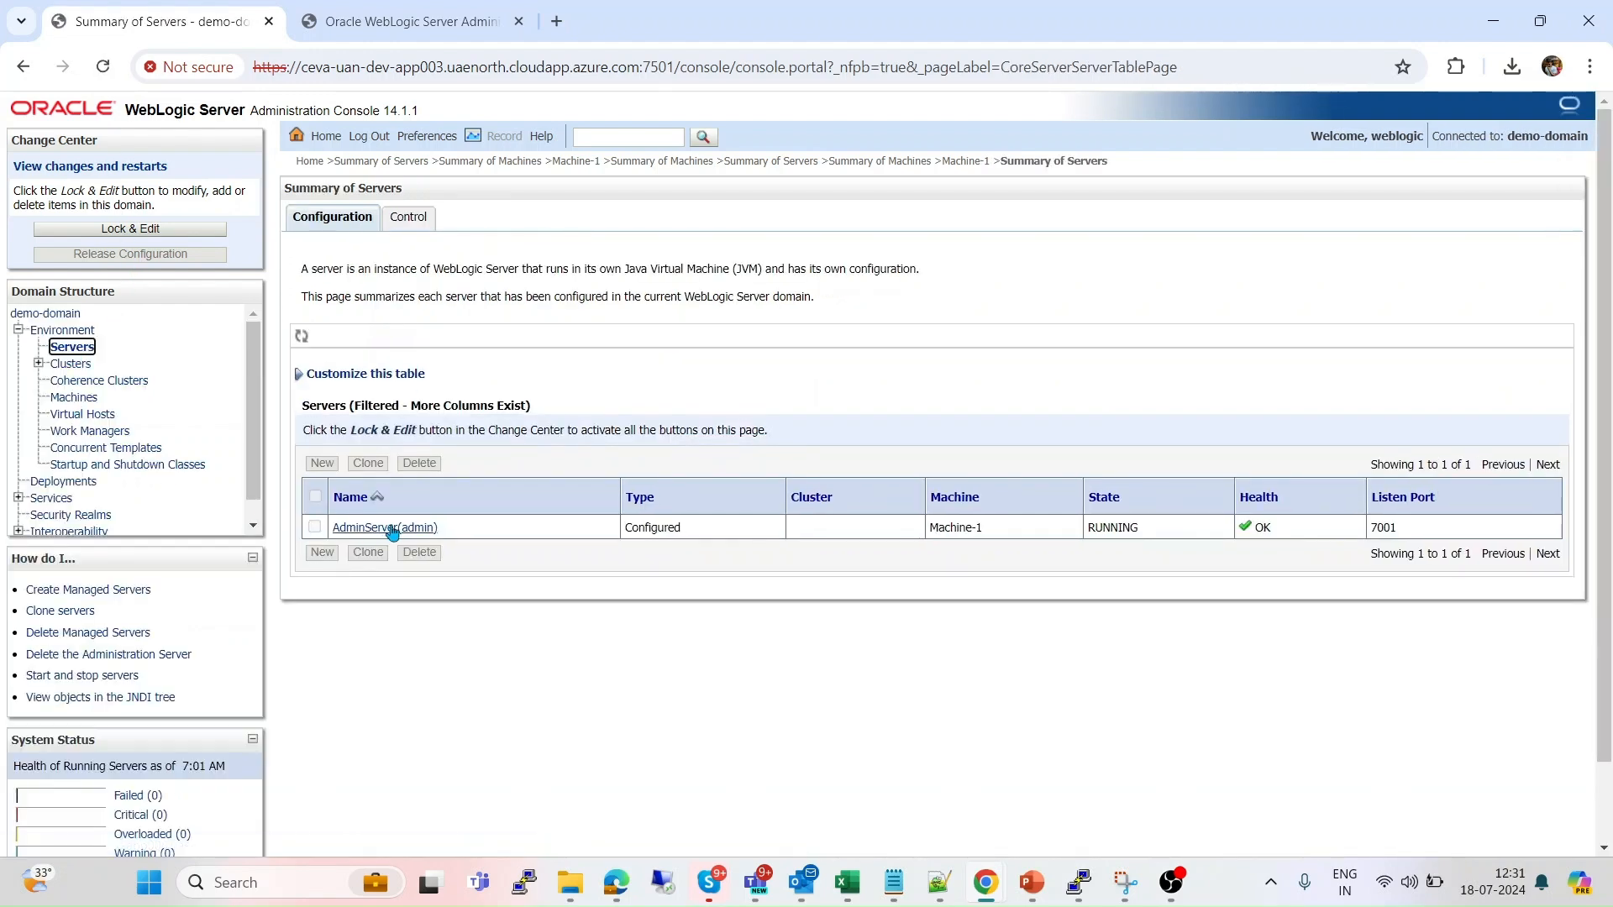
pyautogui.click(392, 529)
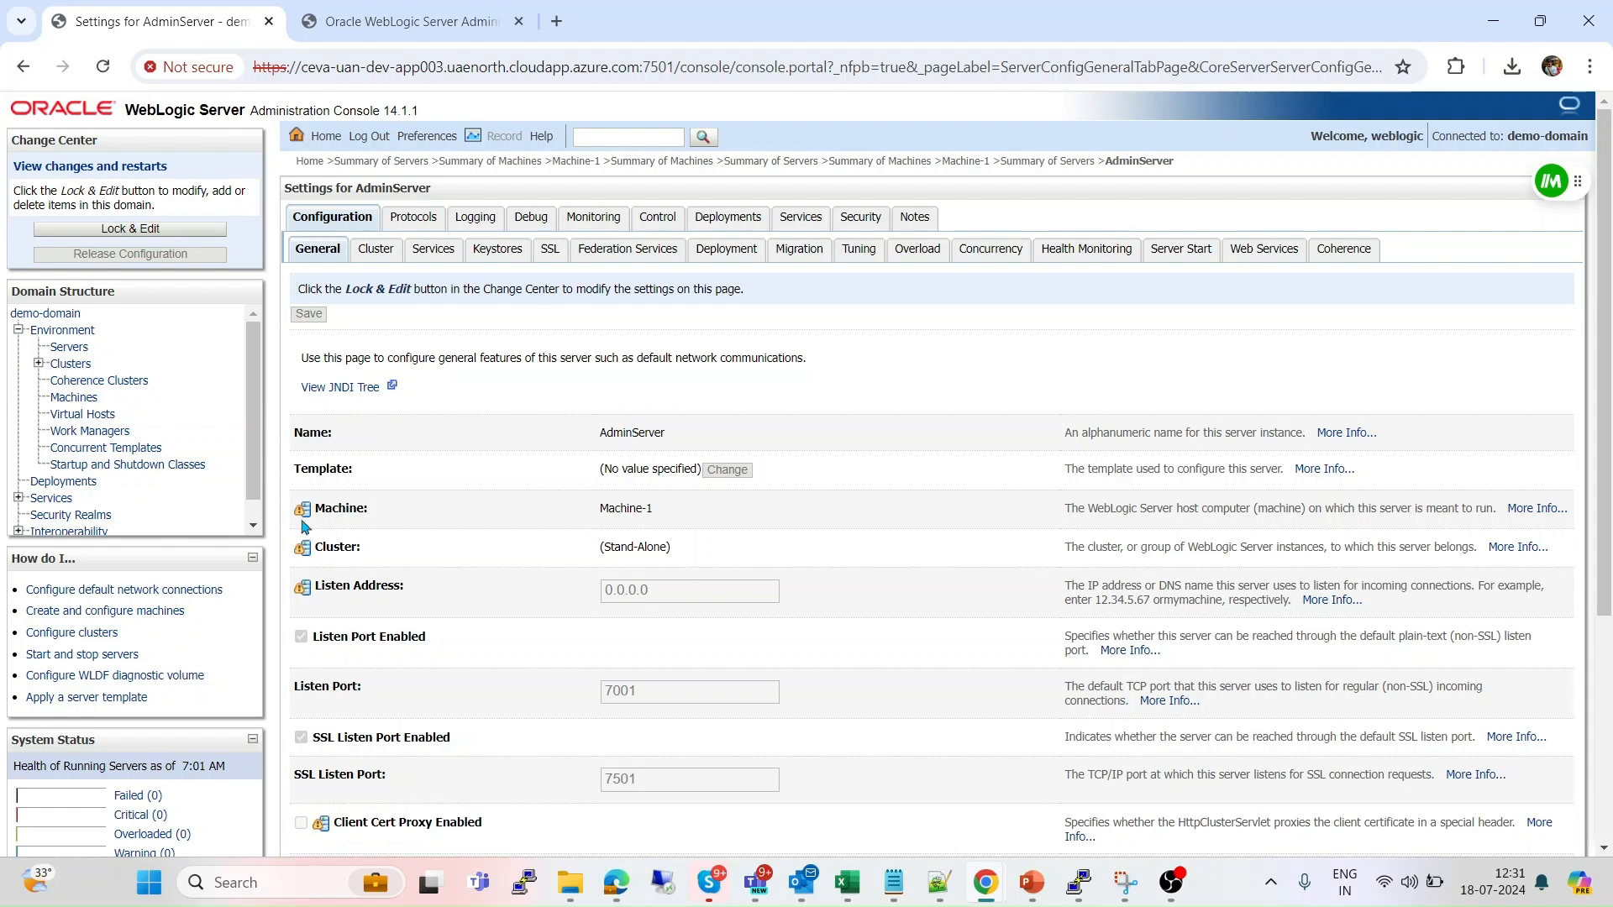
pyautogui.click(81, 354)
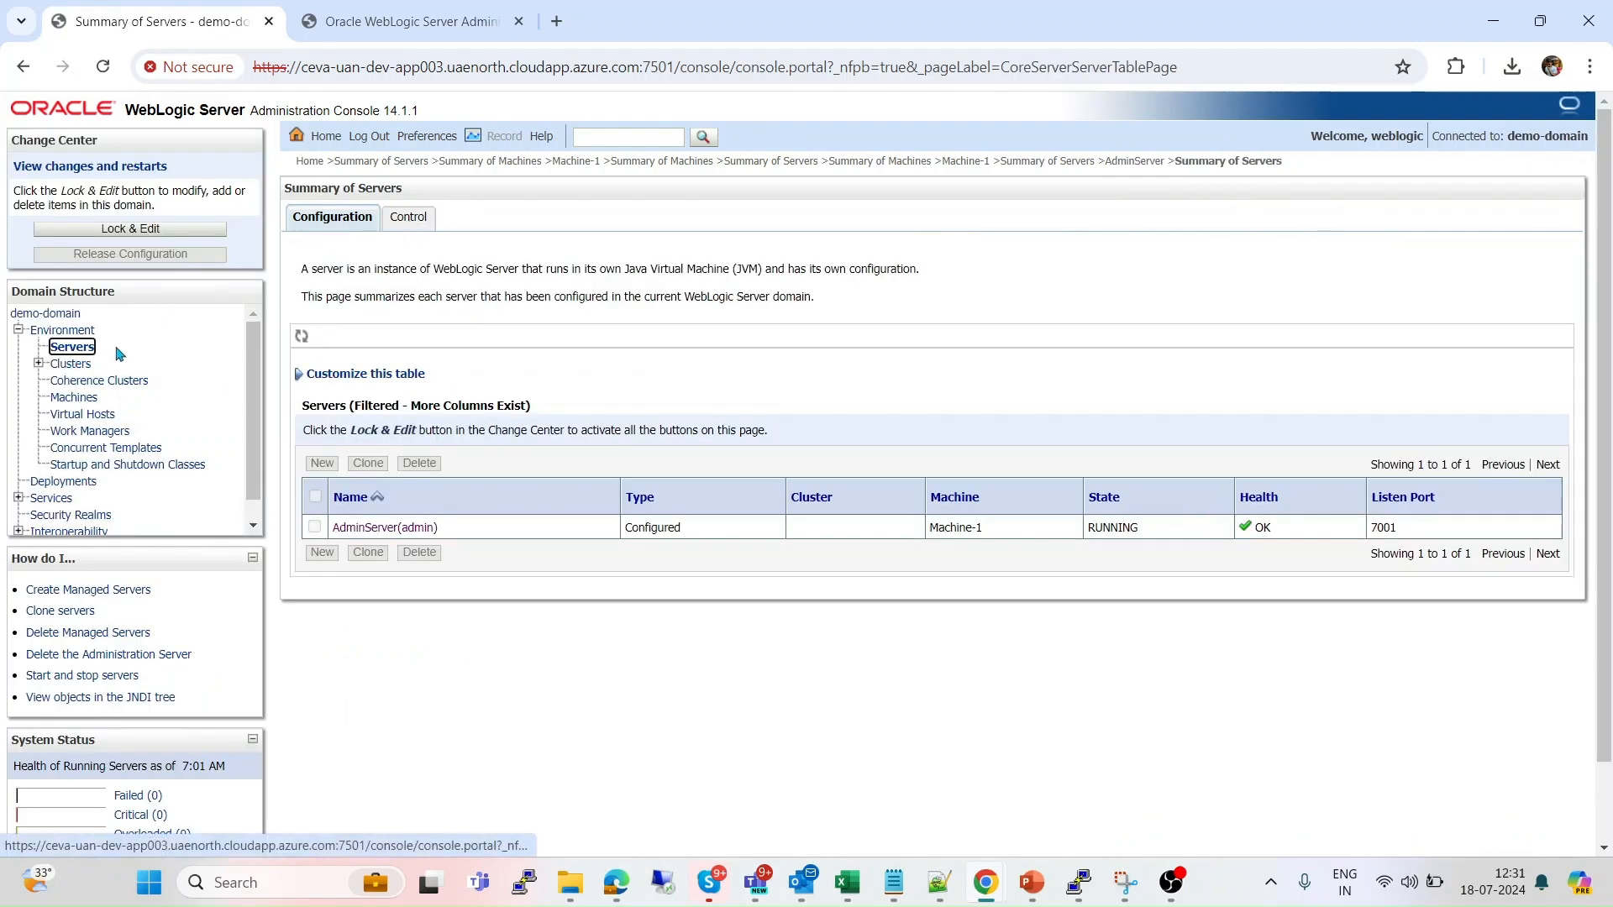
pyautogui.click(87, 400)
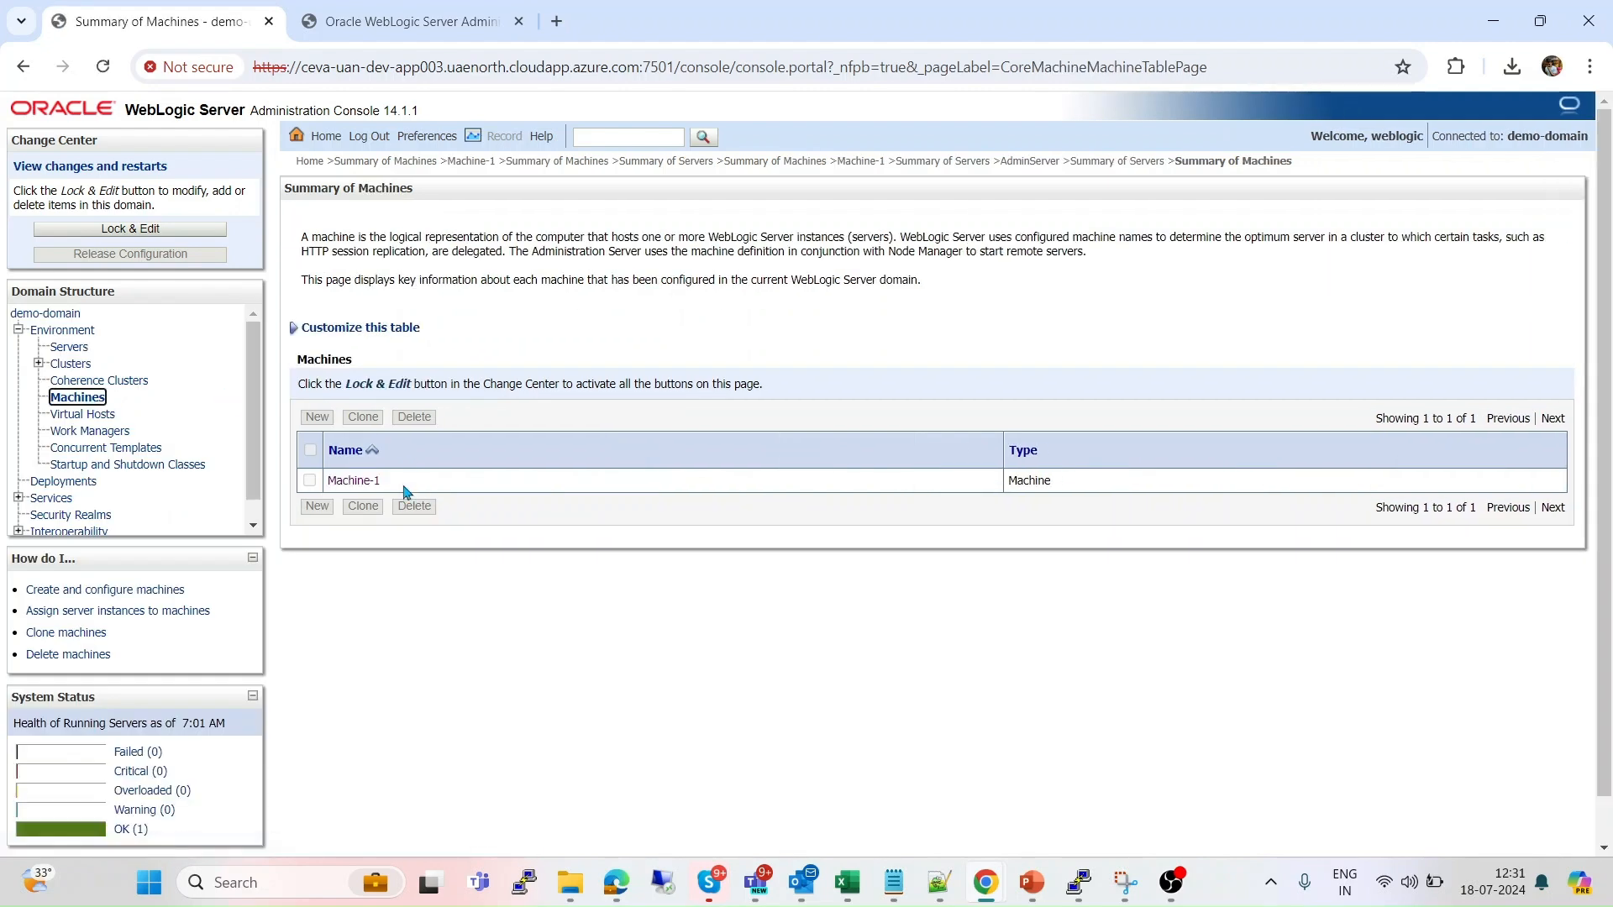
pyautogui.click(346, 482)
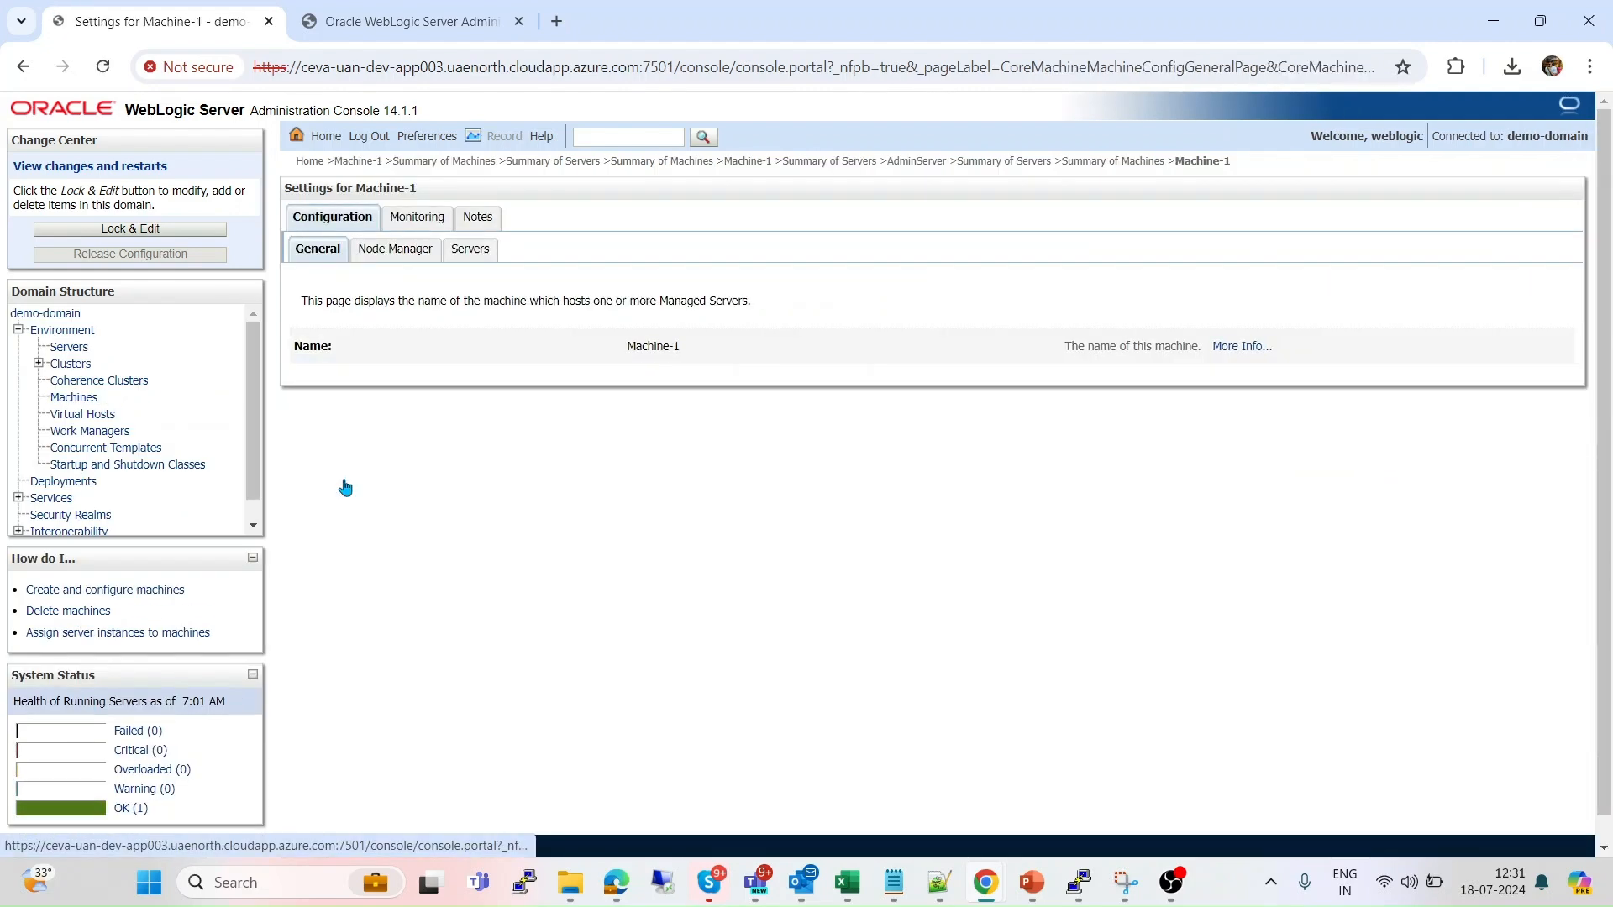
pyautogui.click(407, 219)
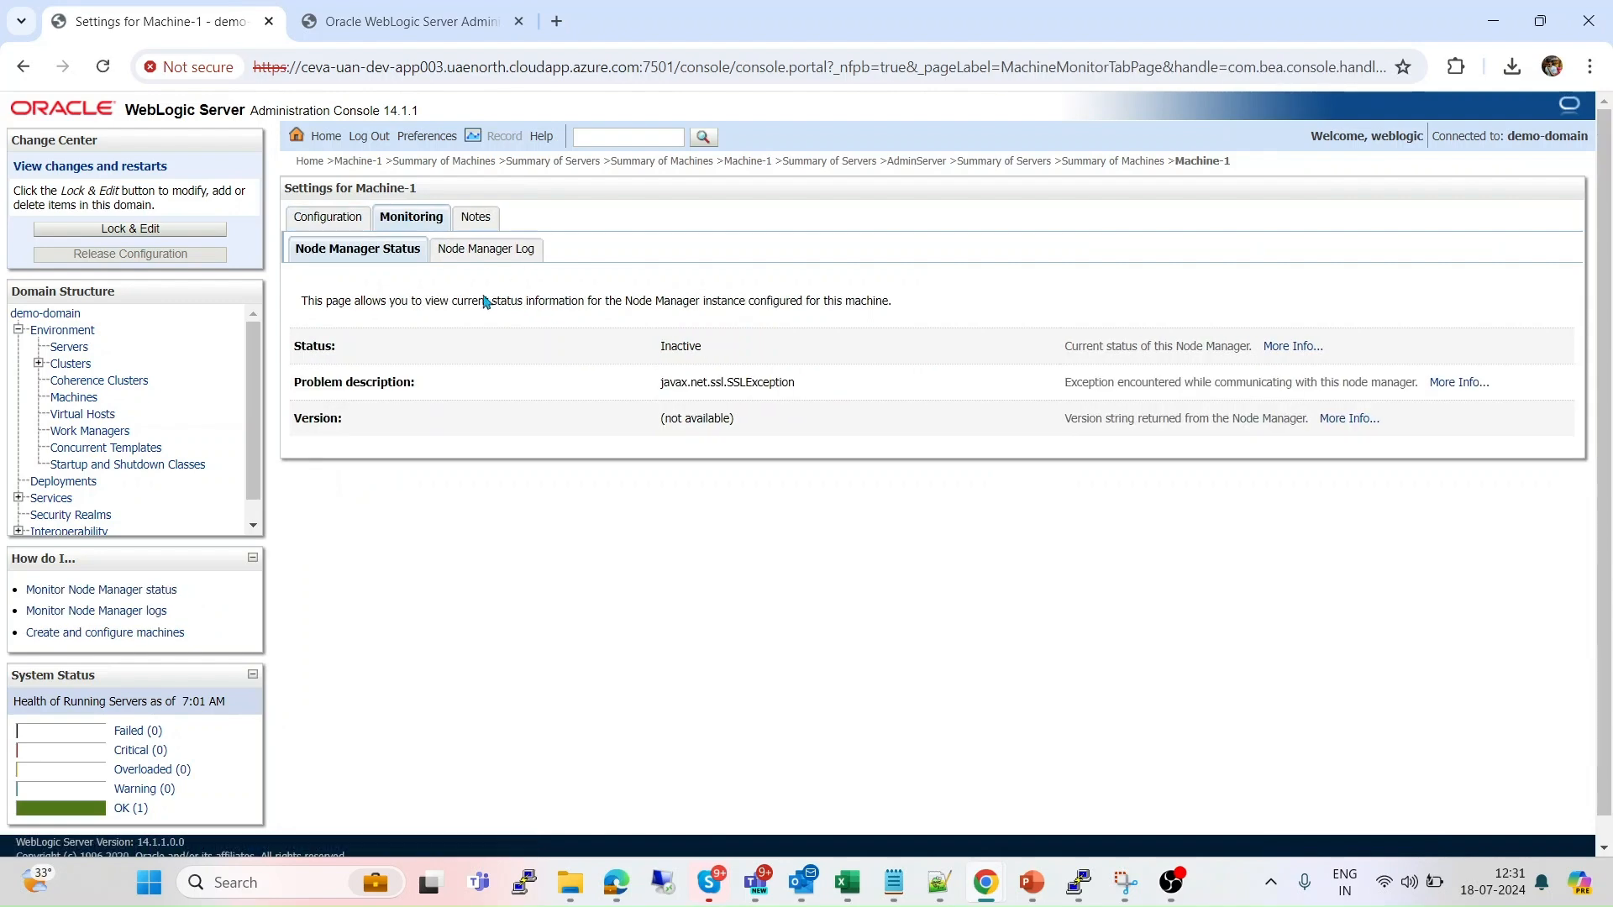
pyautogui.hotkey('alt', 'Tab')
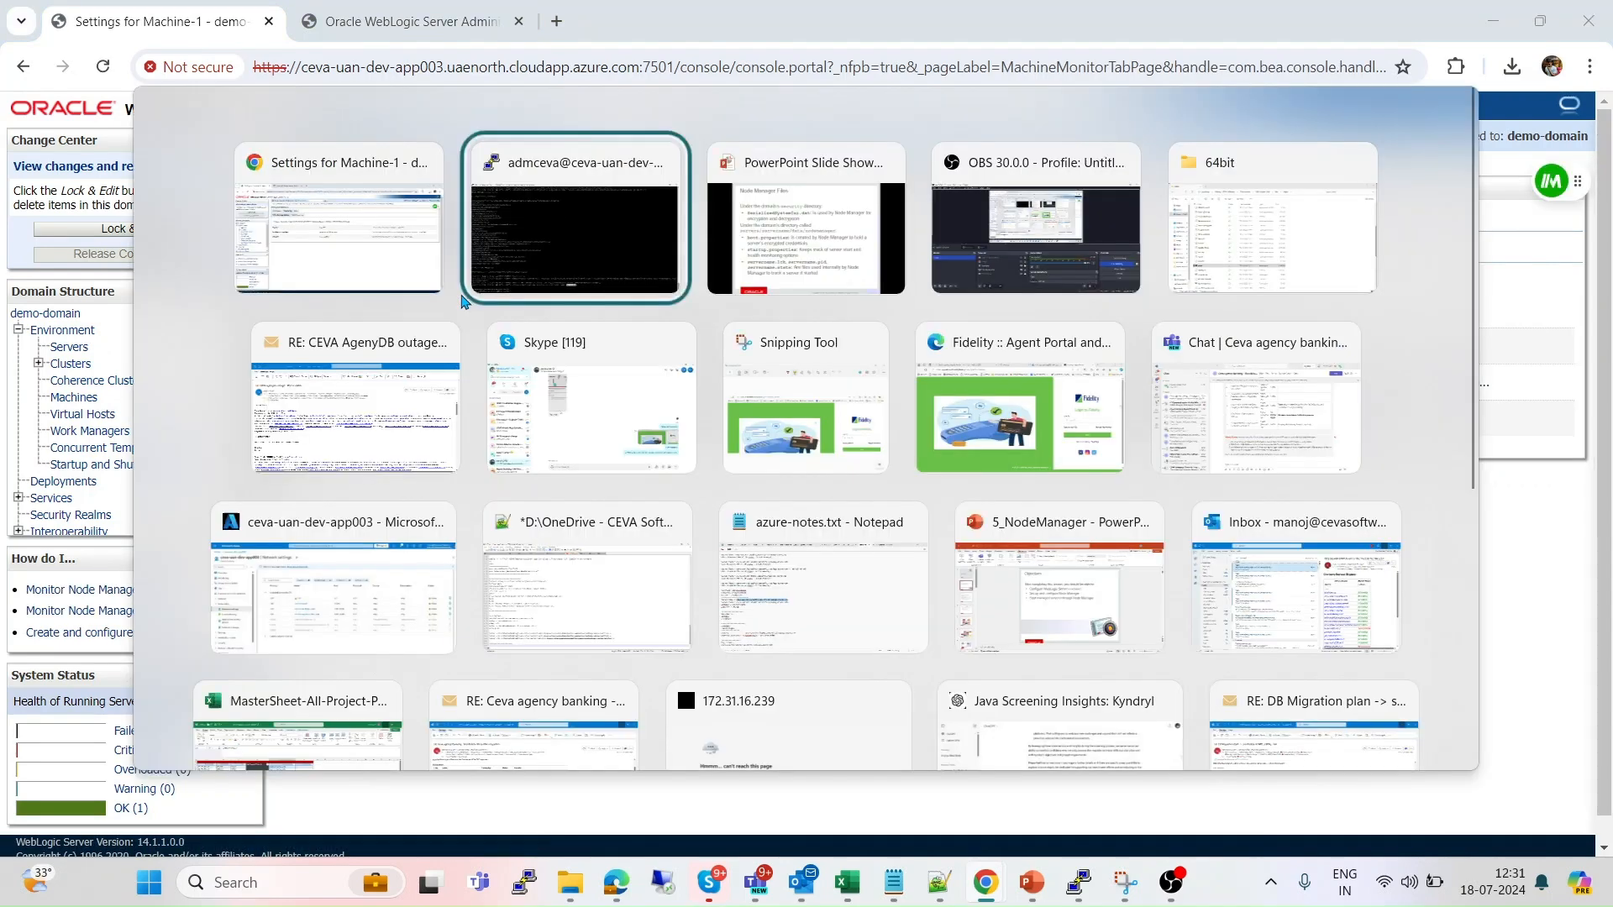
# Stop the Admin Server with stopWebLogic.sh, then restart it with startWebLogic.sh & until it reaches RUNNING.
pyautogui.write('./stopW')
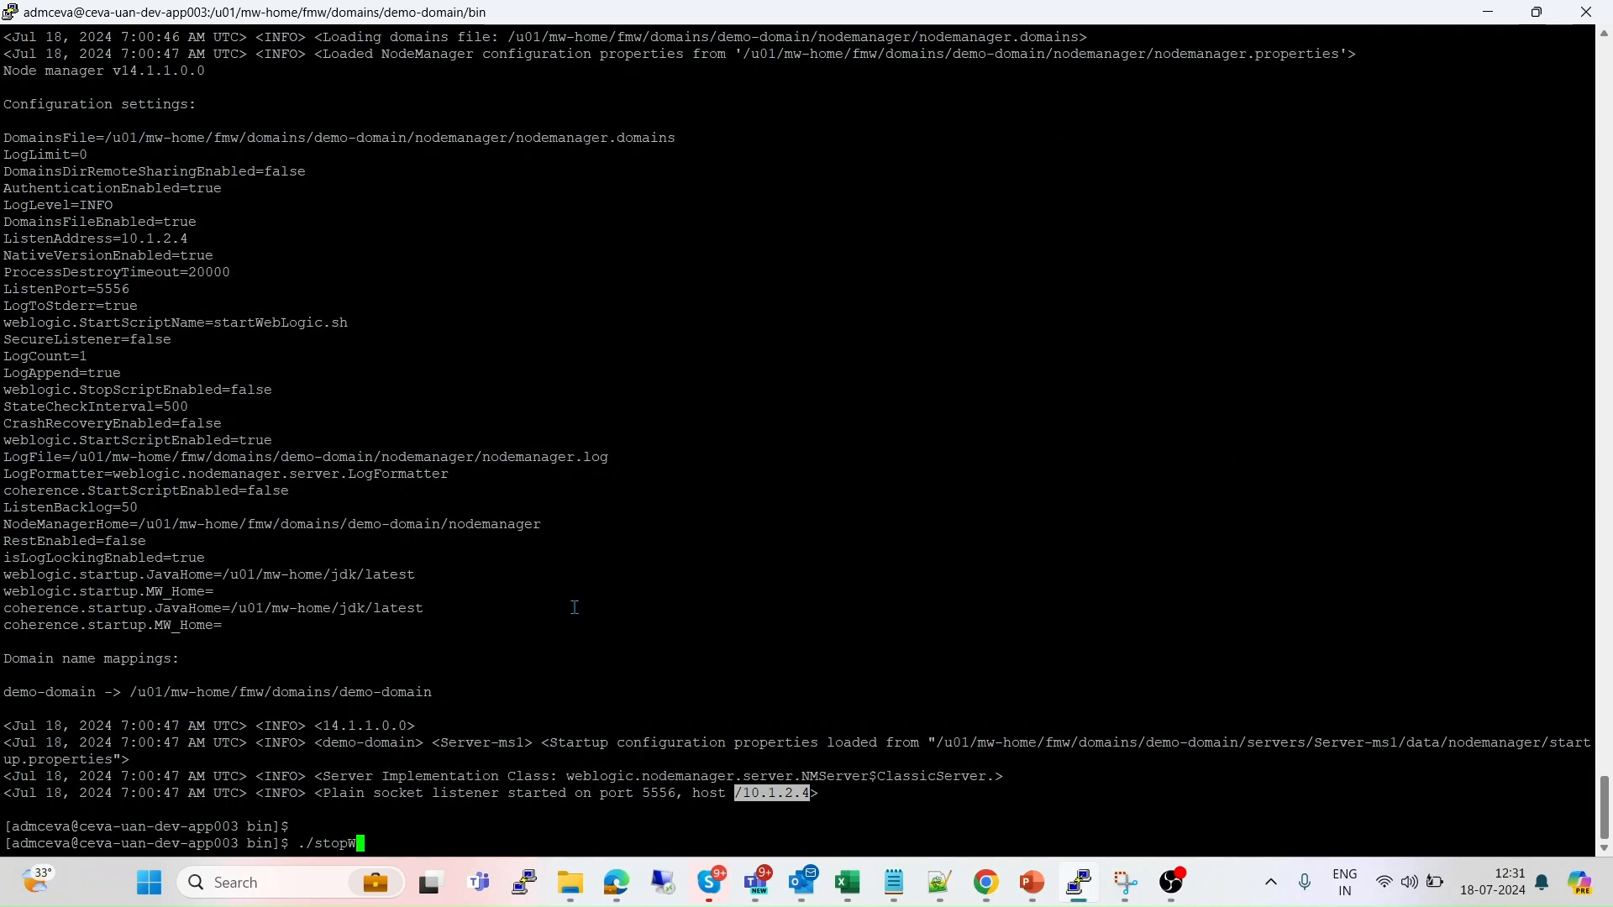
pyautogui.press('Tab')
pyautogui.press('Return')
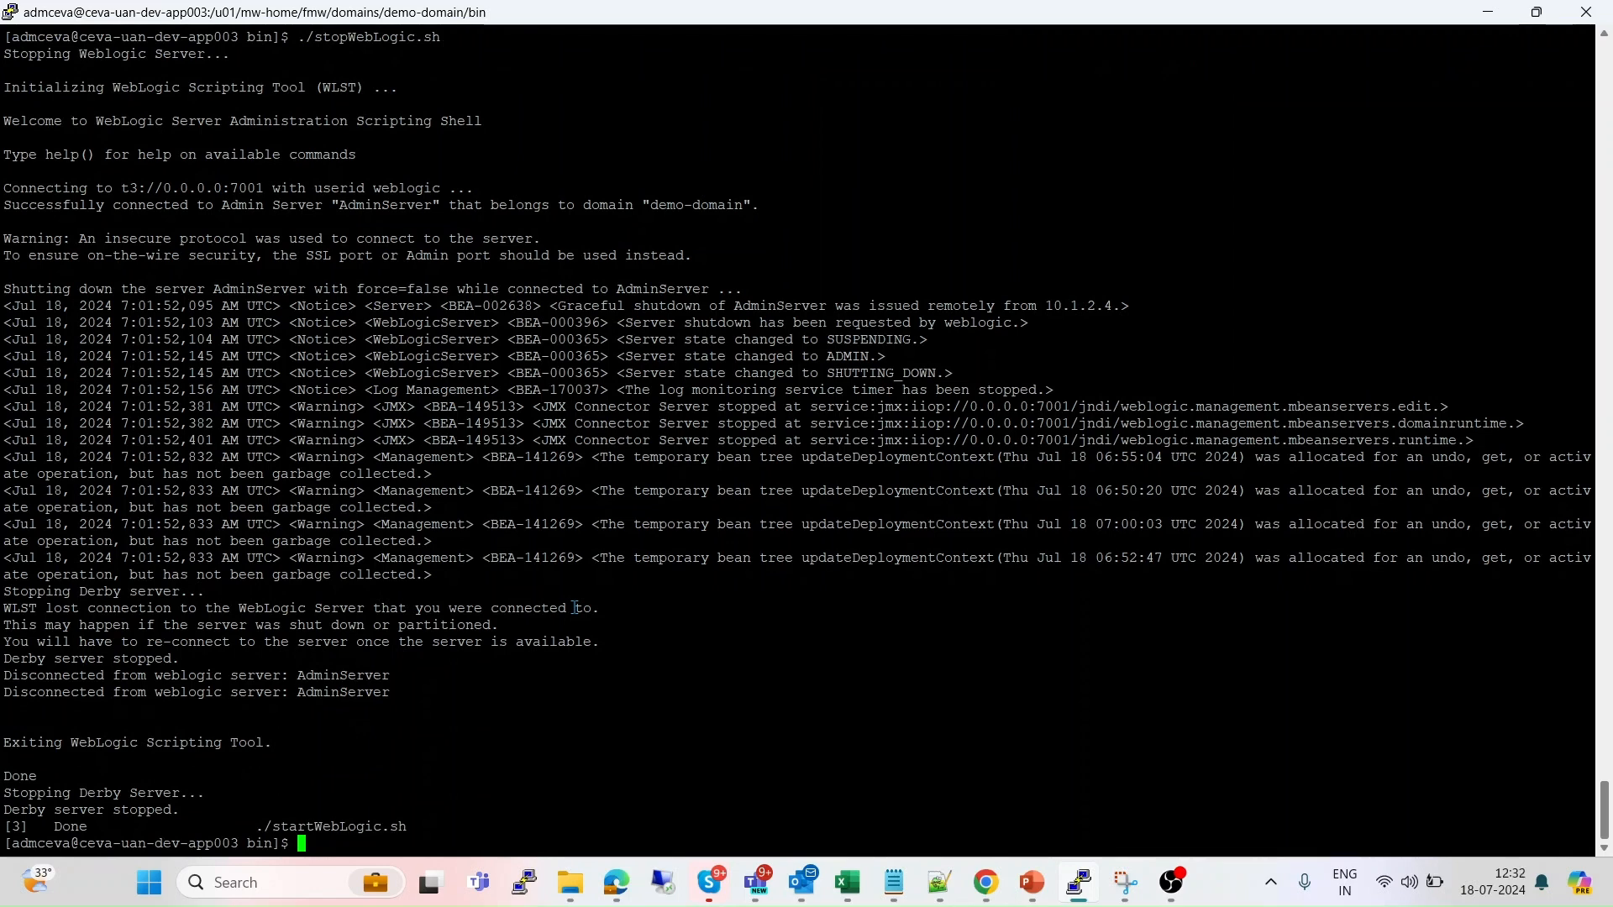
pyautogui.write('./startWebLogic.sh &')
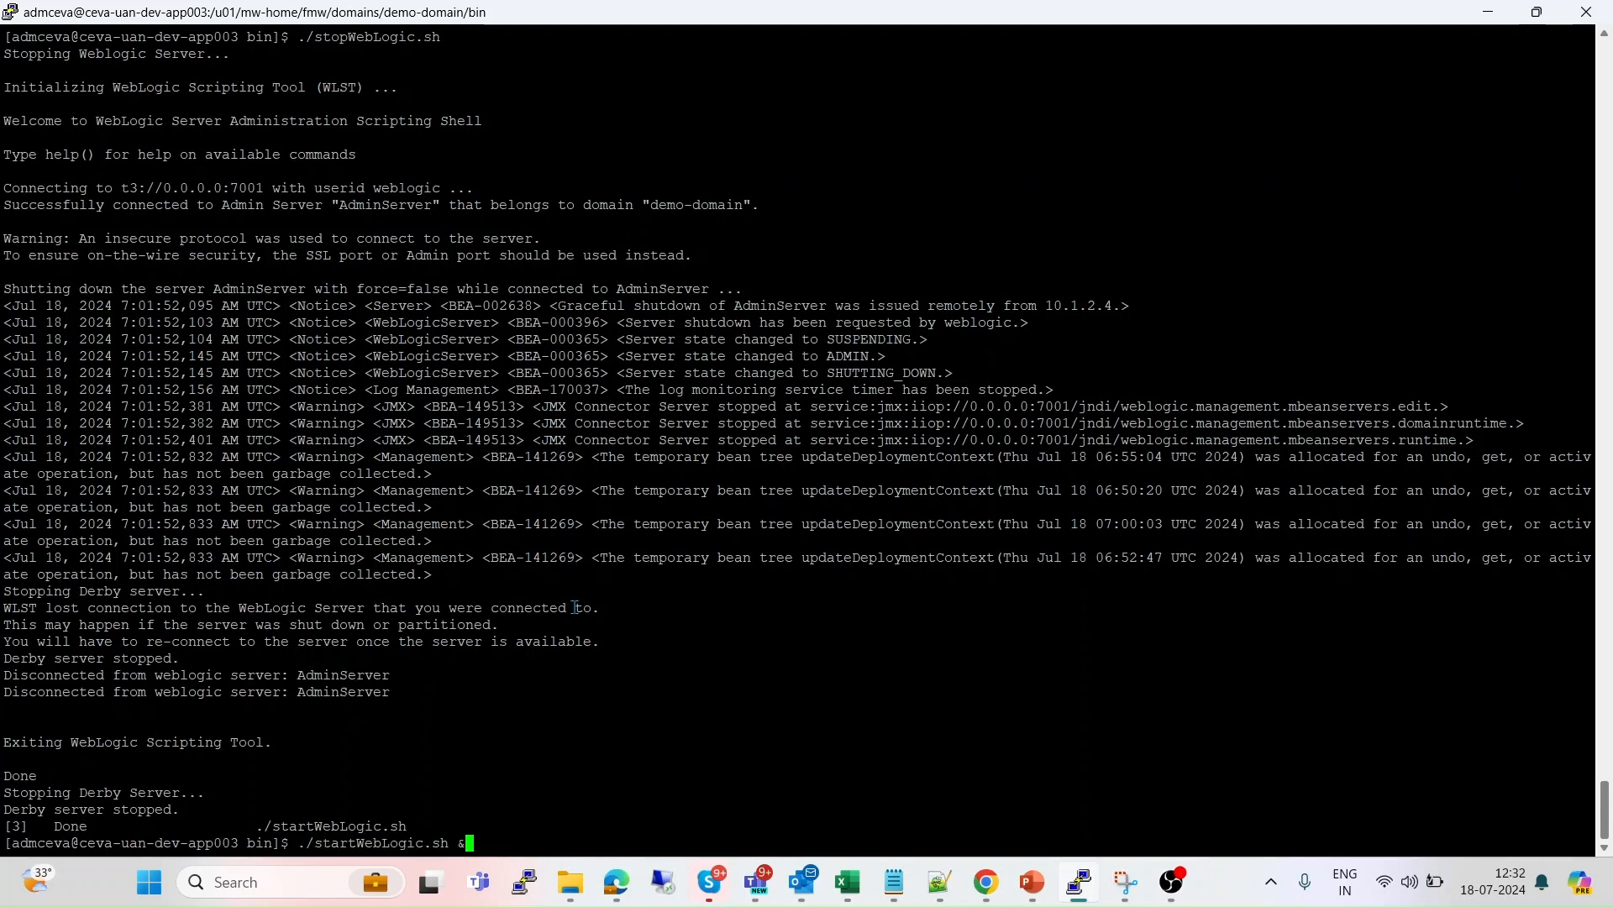
pyautogui.press('Return')
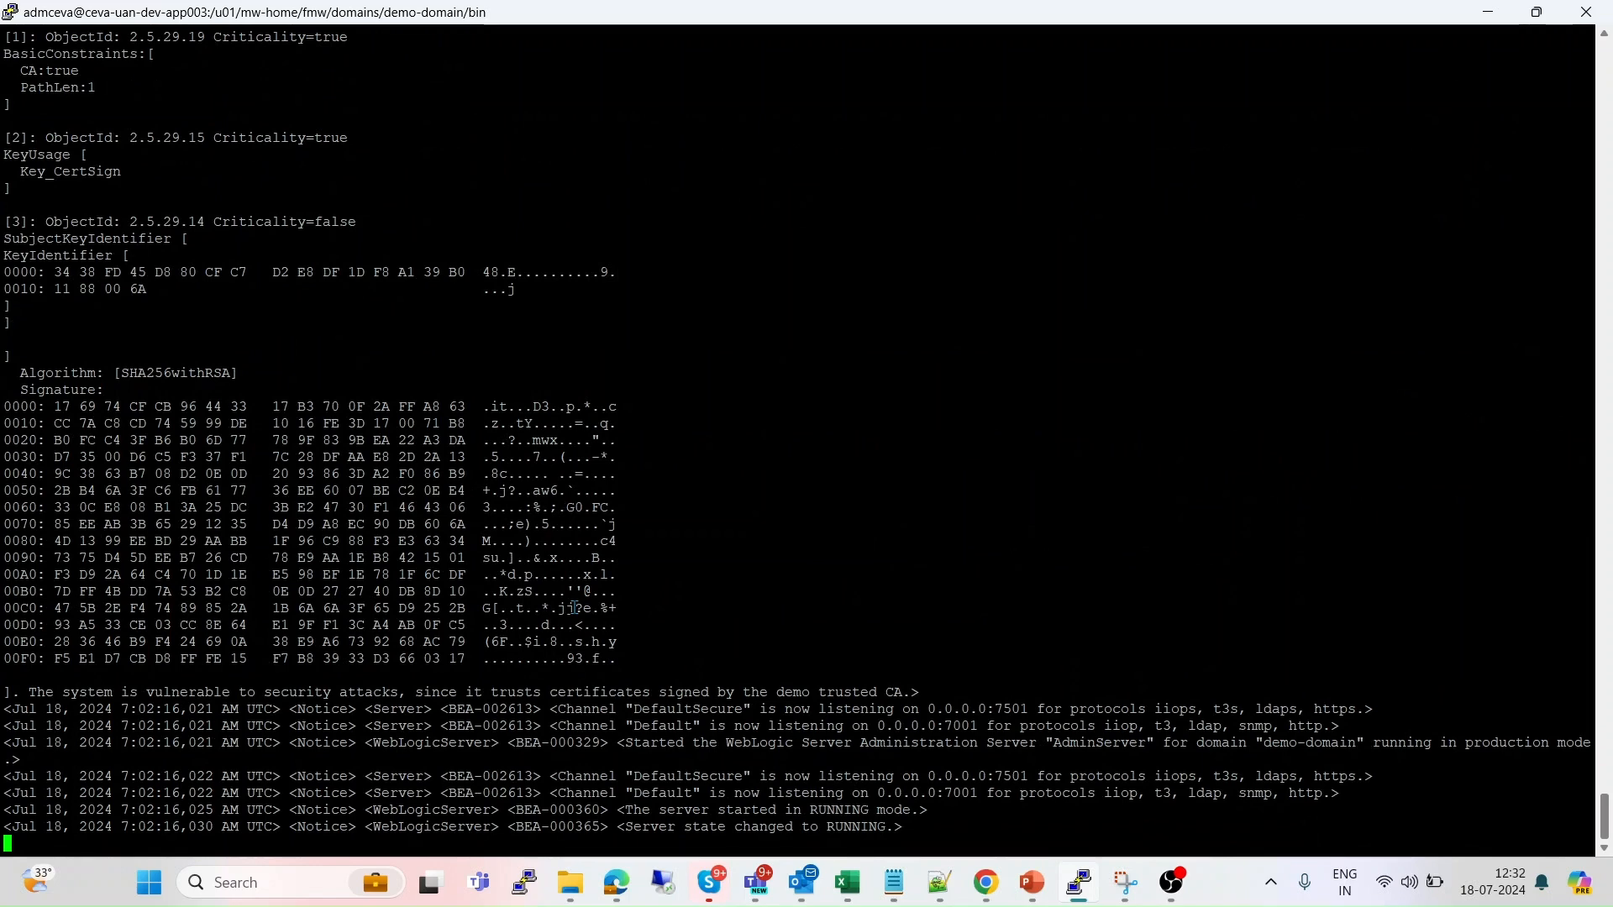
pyautogui.press('Return')
pyautogui.press('Return')
pyautogui.hotkey('alt', 'Tab')
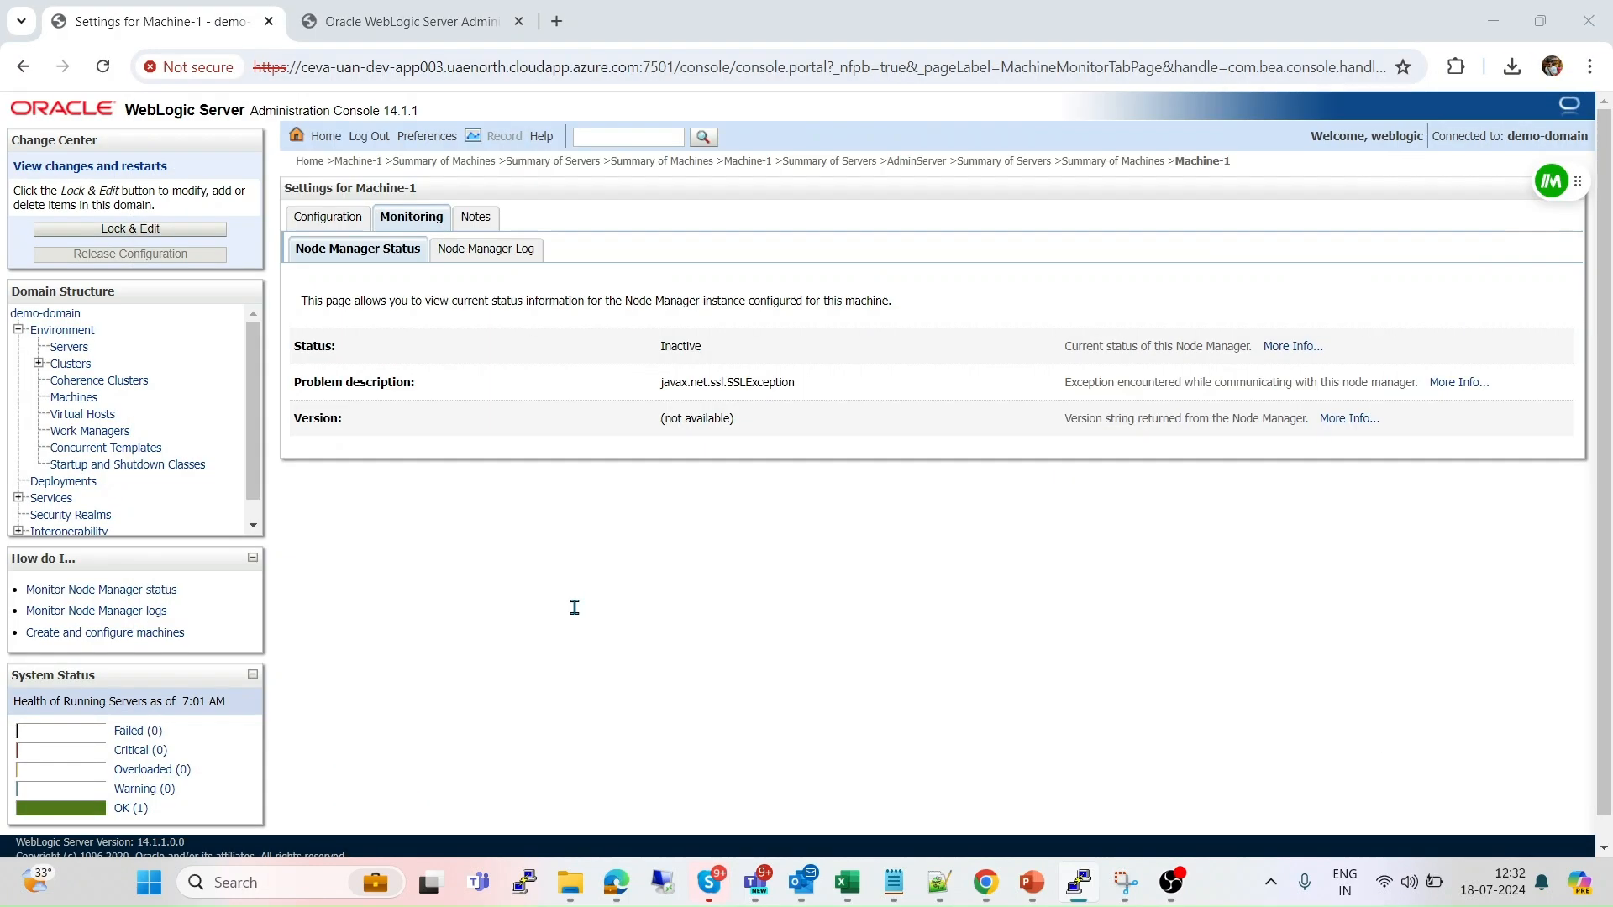
# Reload the console and log back in with the admin credentials.
pyautogui.click(104, 66)
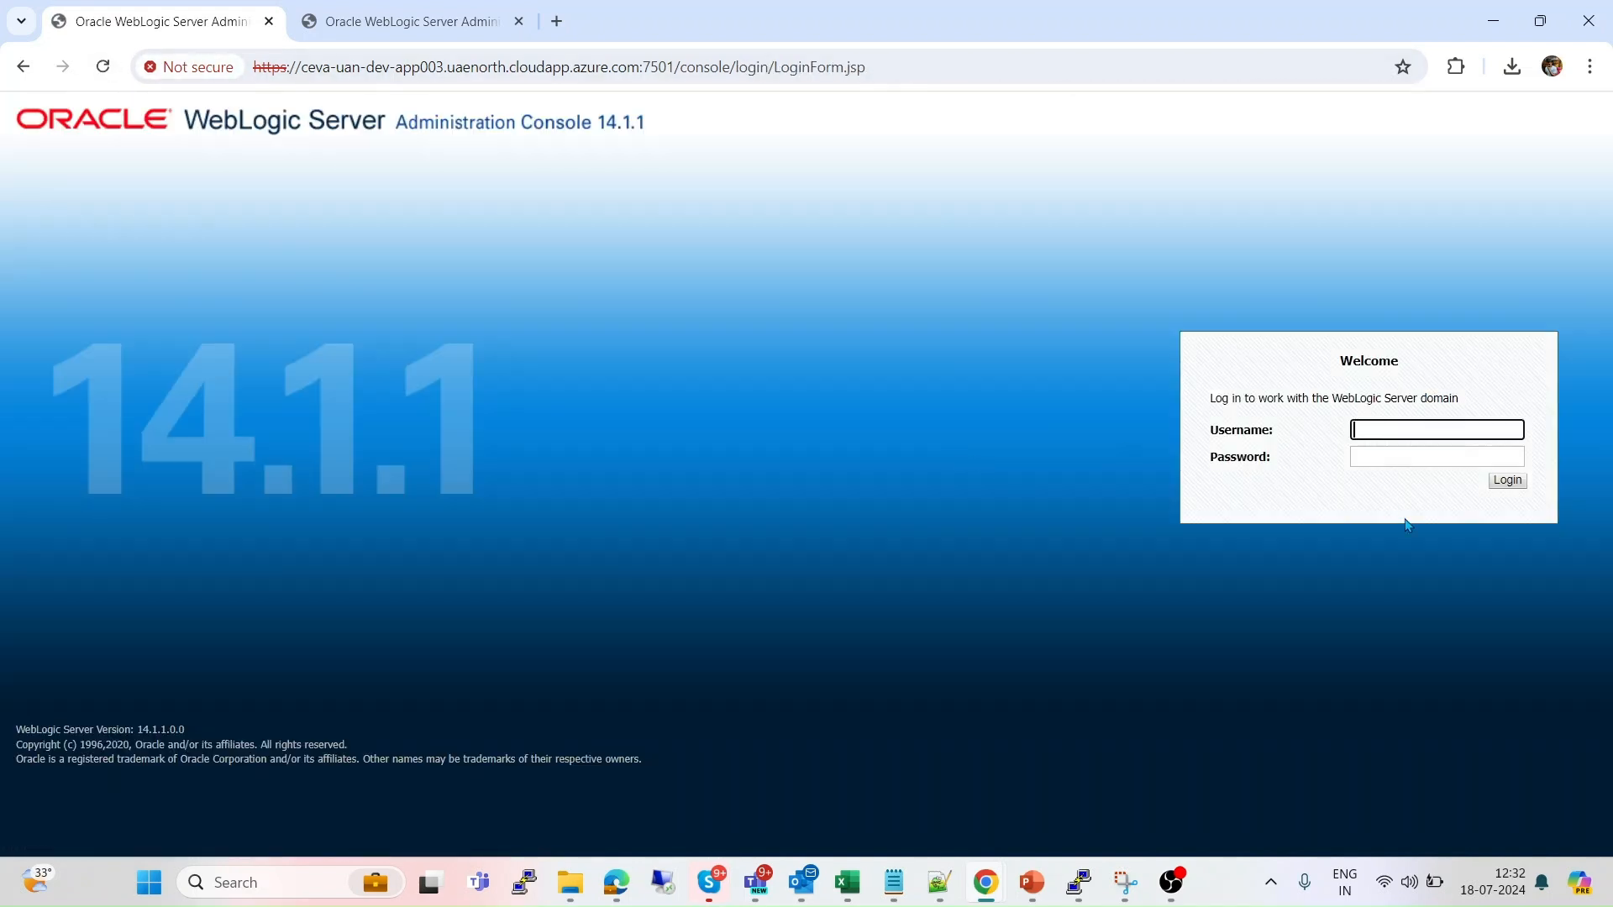
pyautogui.write('weblogic')
pyautogui.press('Tab')
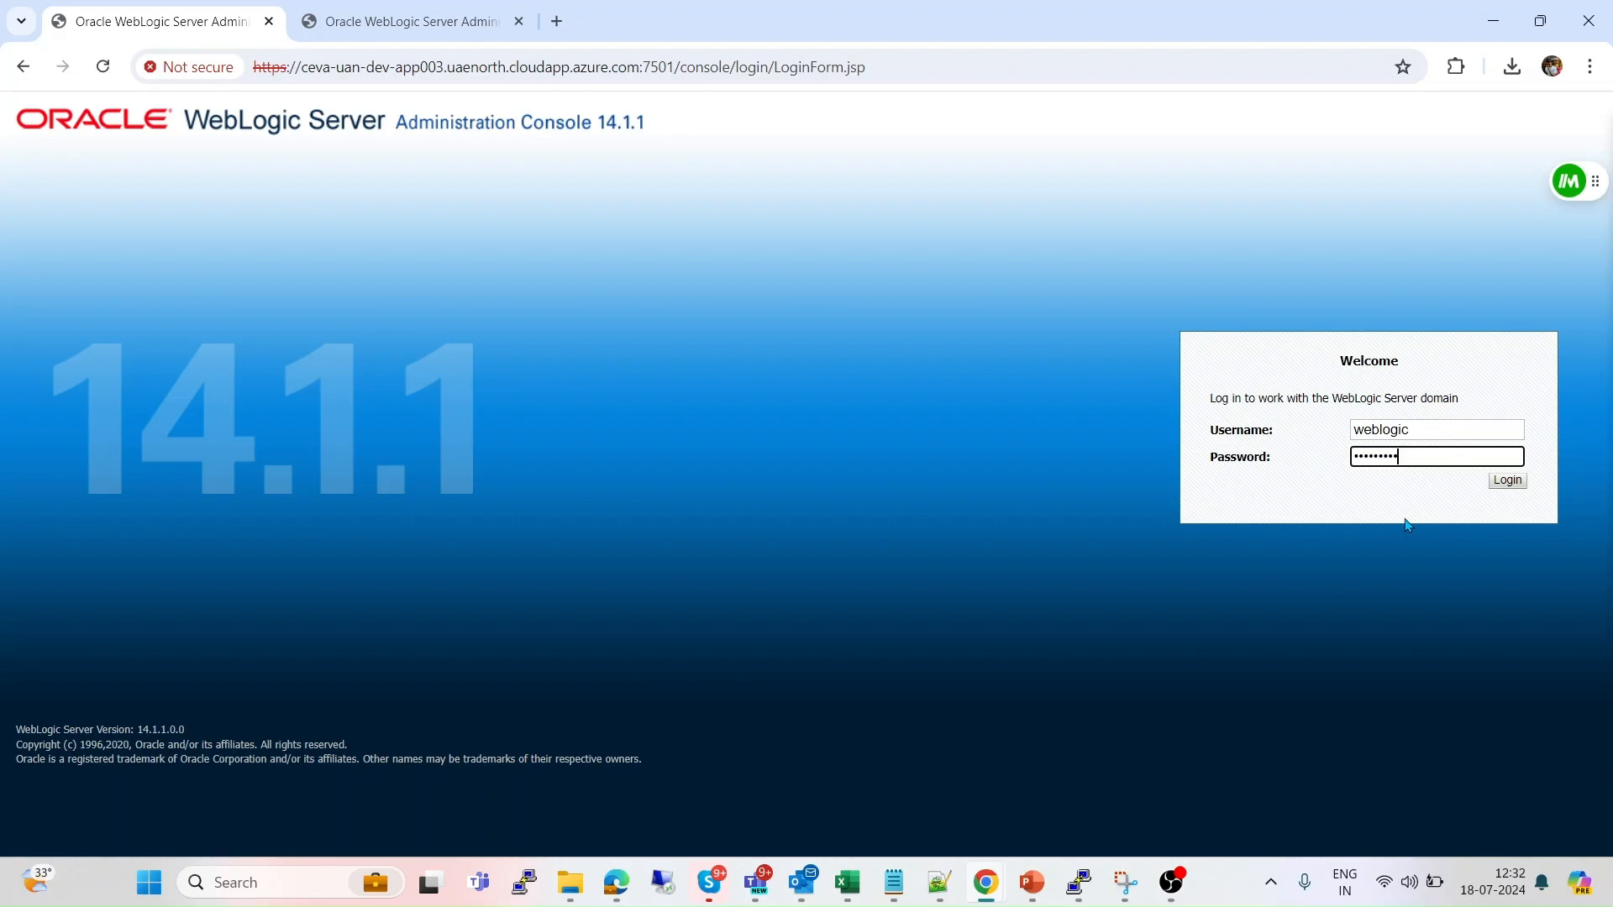
pyautogui.press('Return')
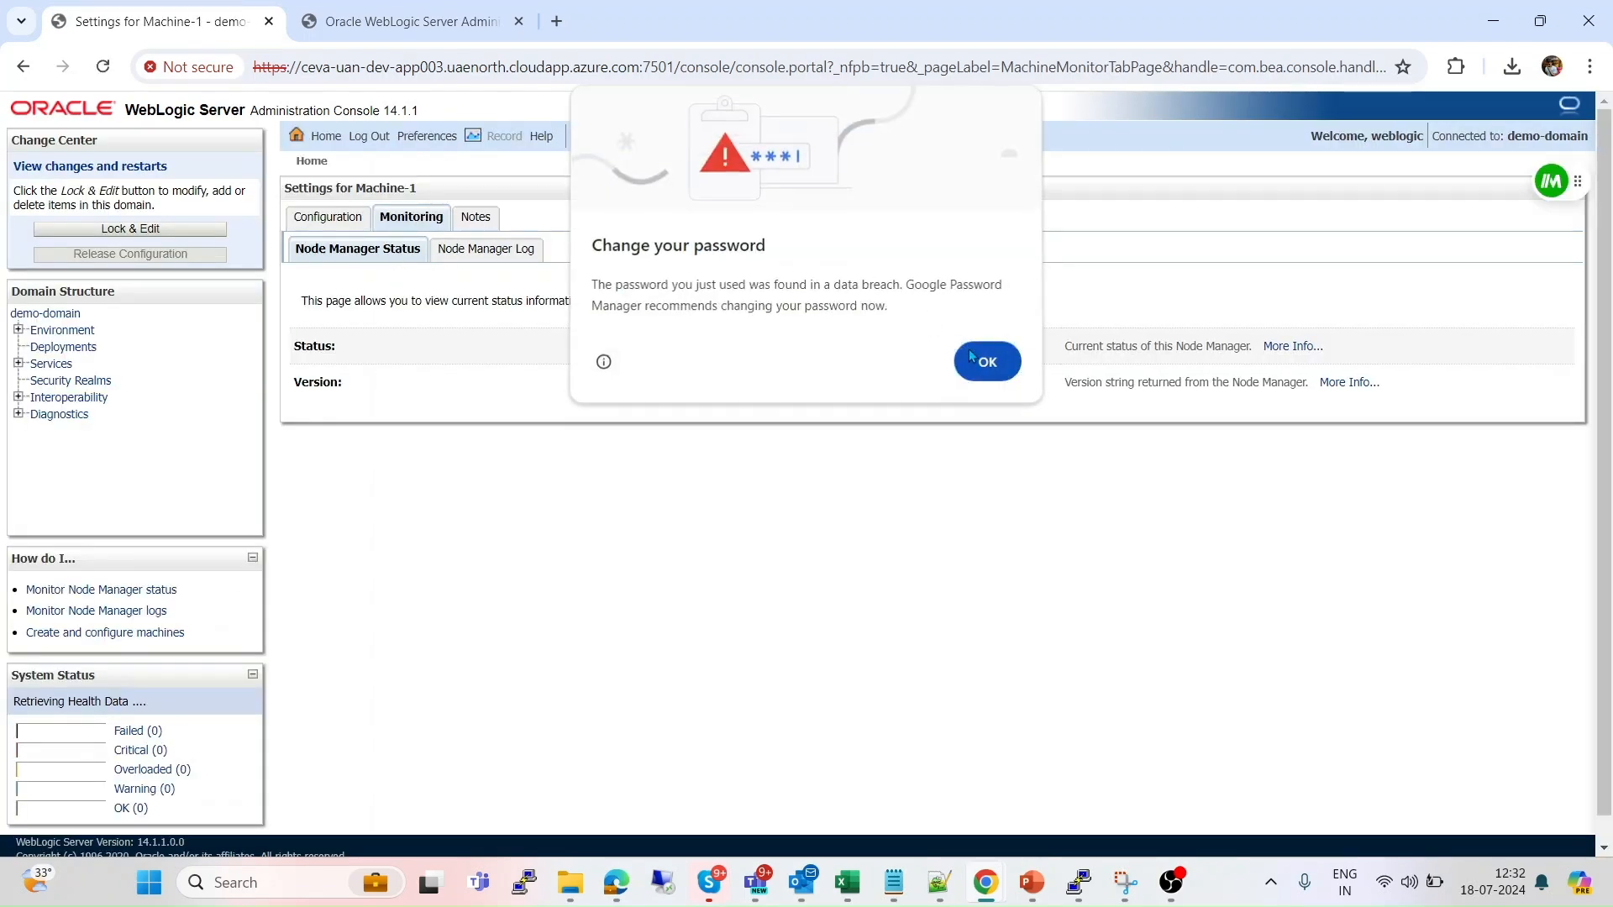
pyautogui.click(969, 352)
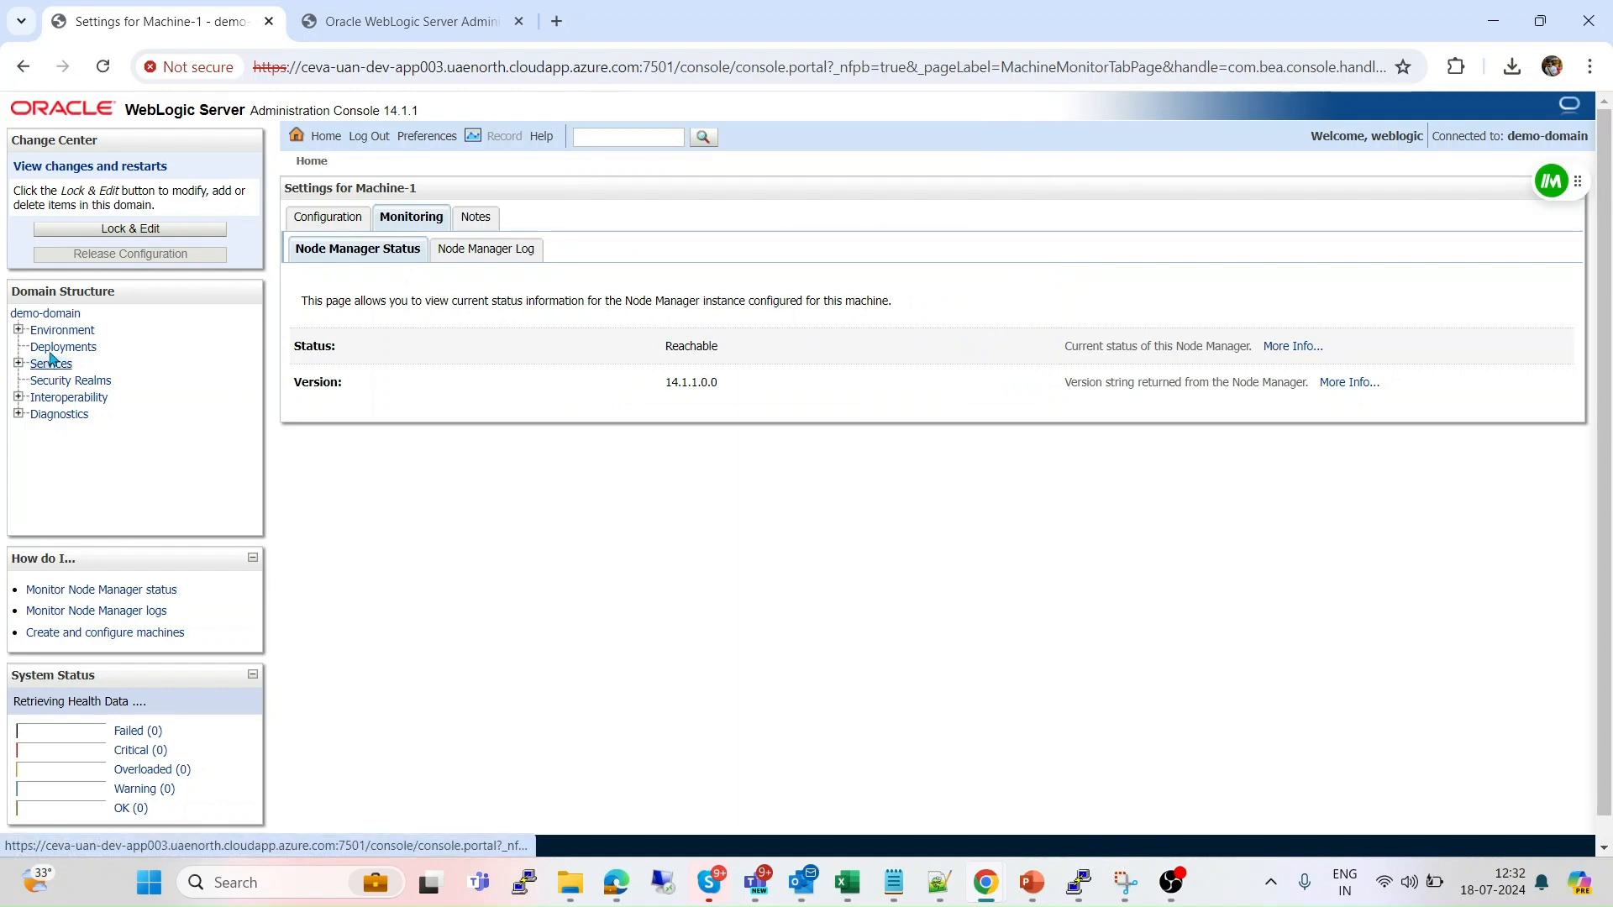
# Open Environment > Machines > Machine-1 Monitoring, where Node Manager shows Reachable, version 14.1.1.0.0.
pyautogui.click(18, 363)
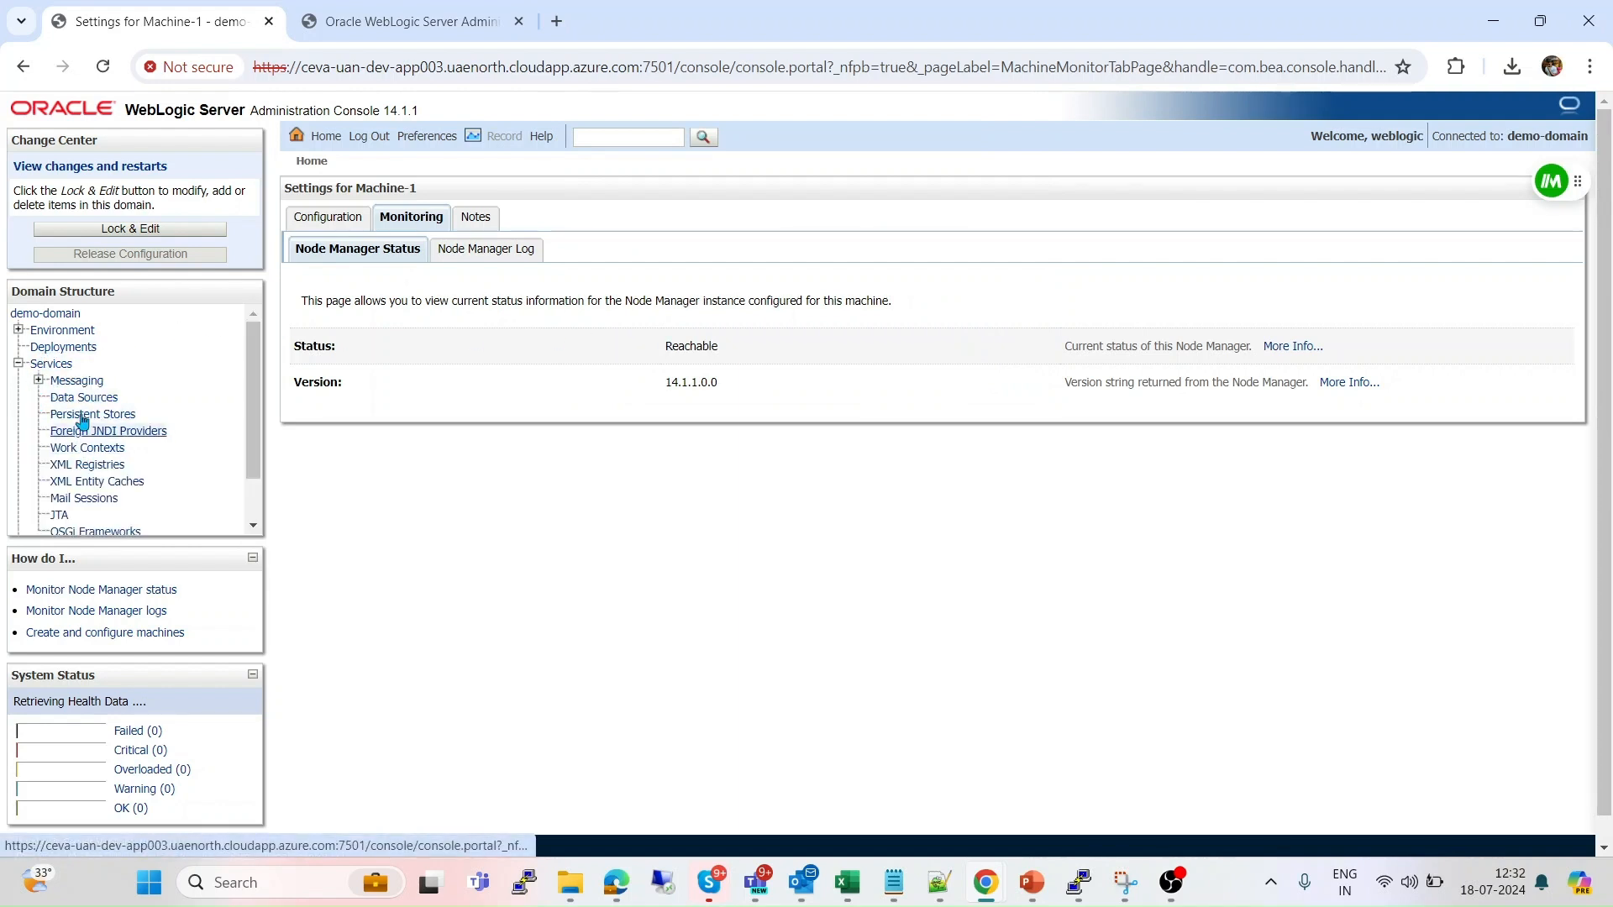
pyautogui.click(18, 330)
pyautogui.click(68, 402)
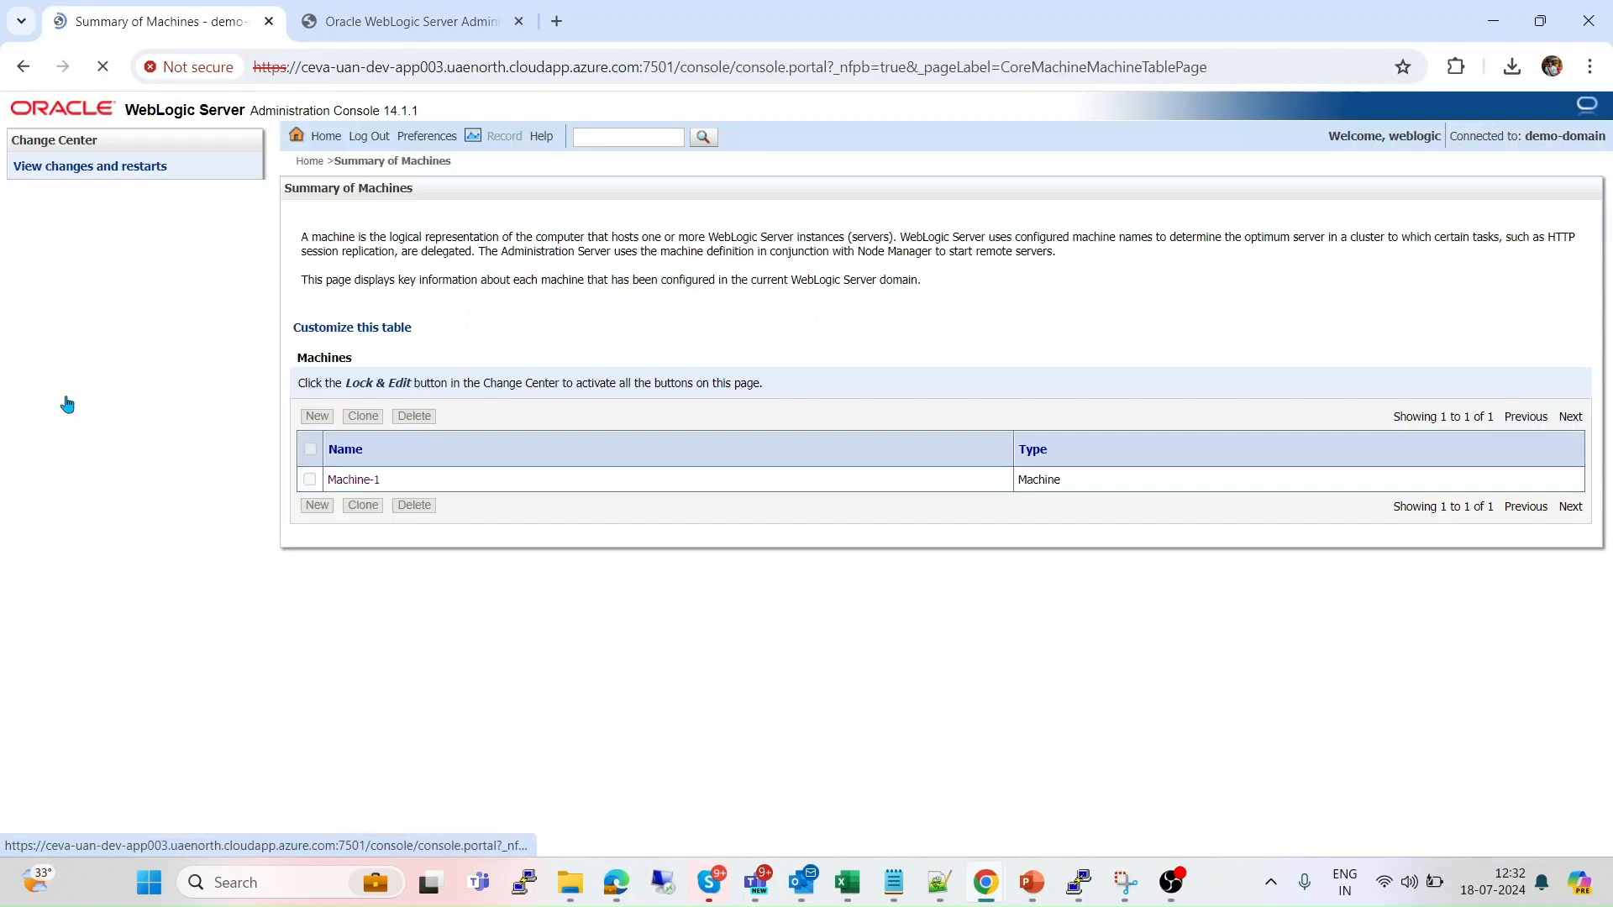
pyautogui.click(356, 481)
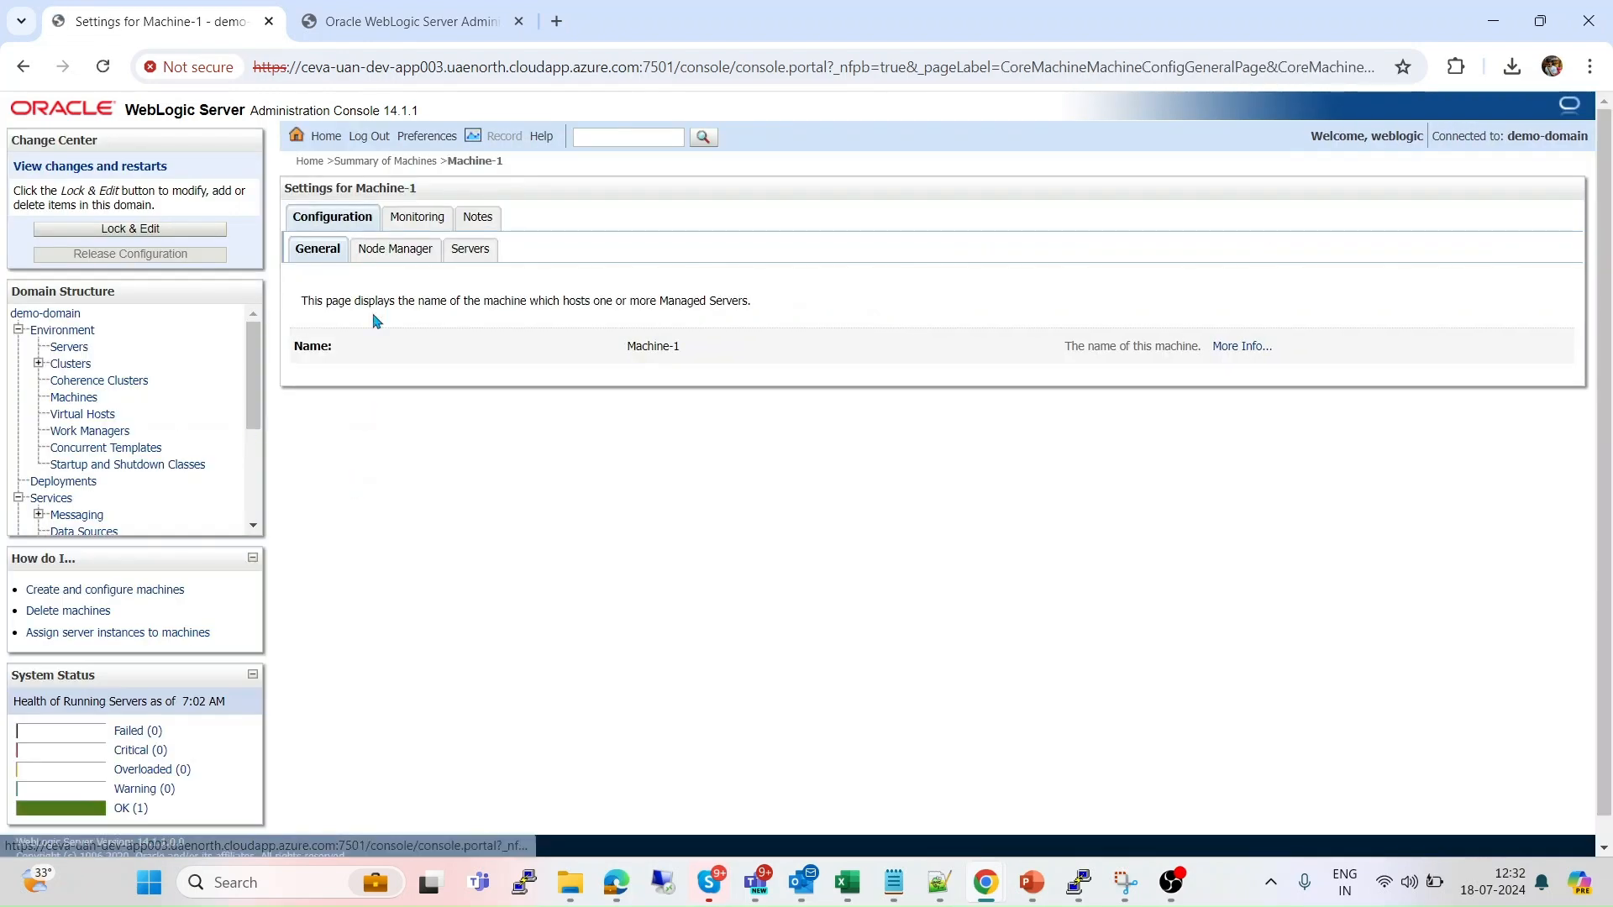
pyautogui.click(419, 218)
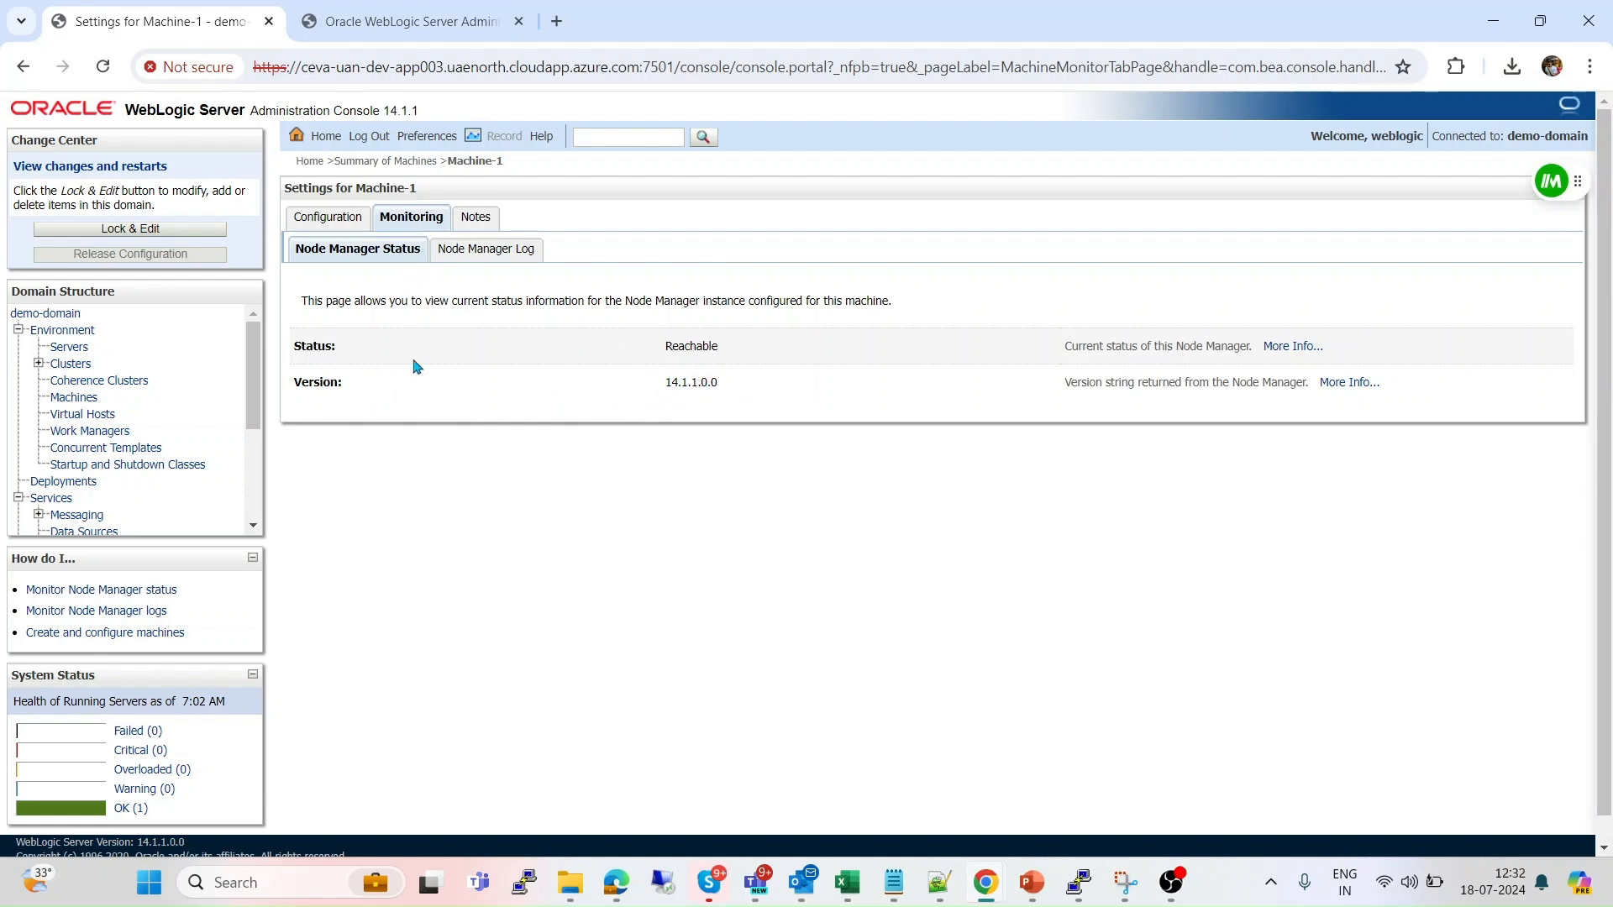
# Lock the configuration and start a new server named Server-ms1 from the Servers summary.
pyautogui.click(72, 347)
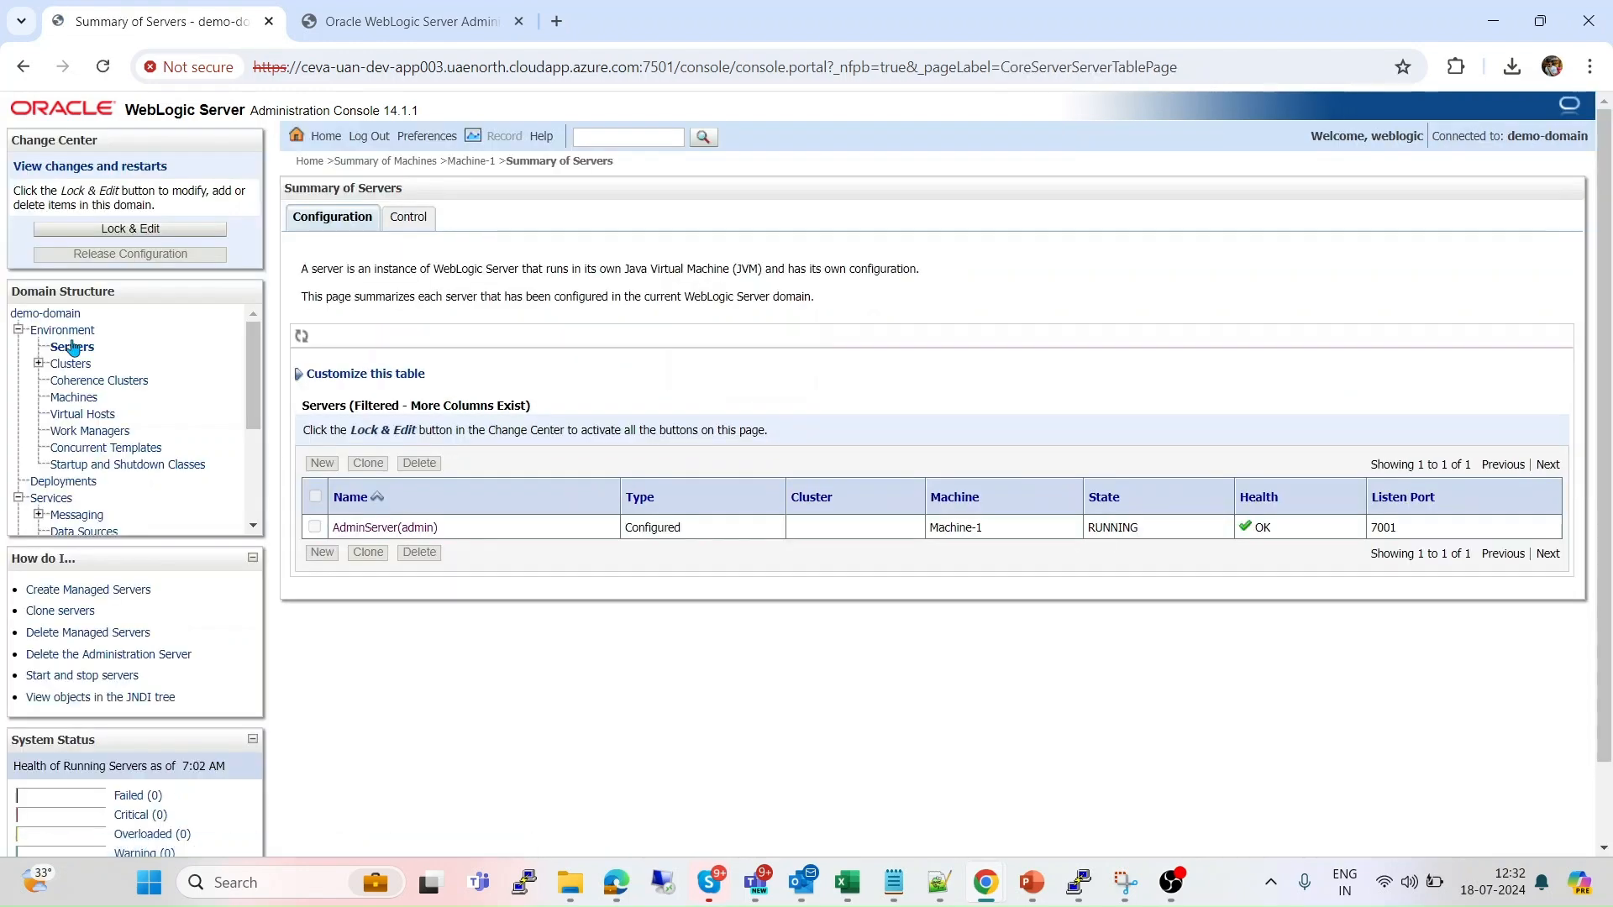
pyautogui.click(173, 230)
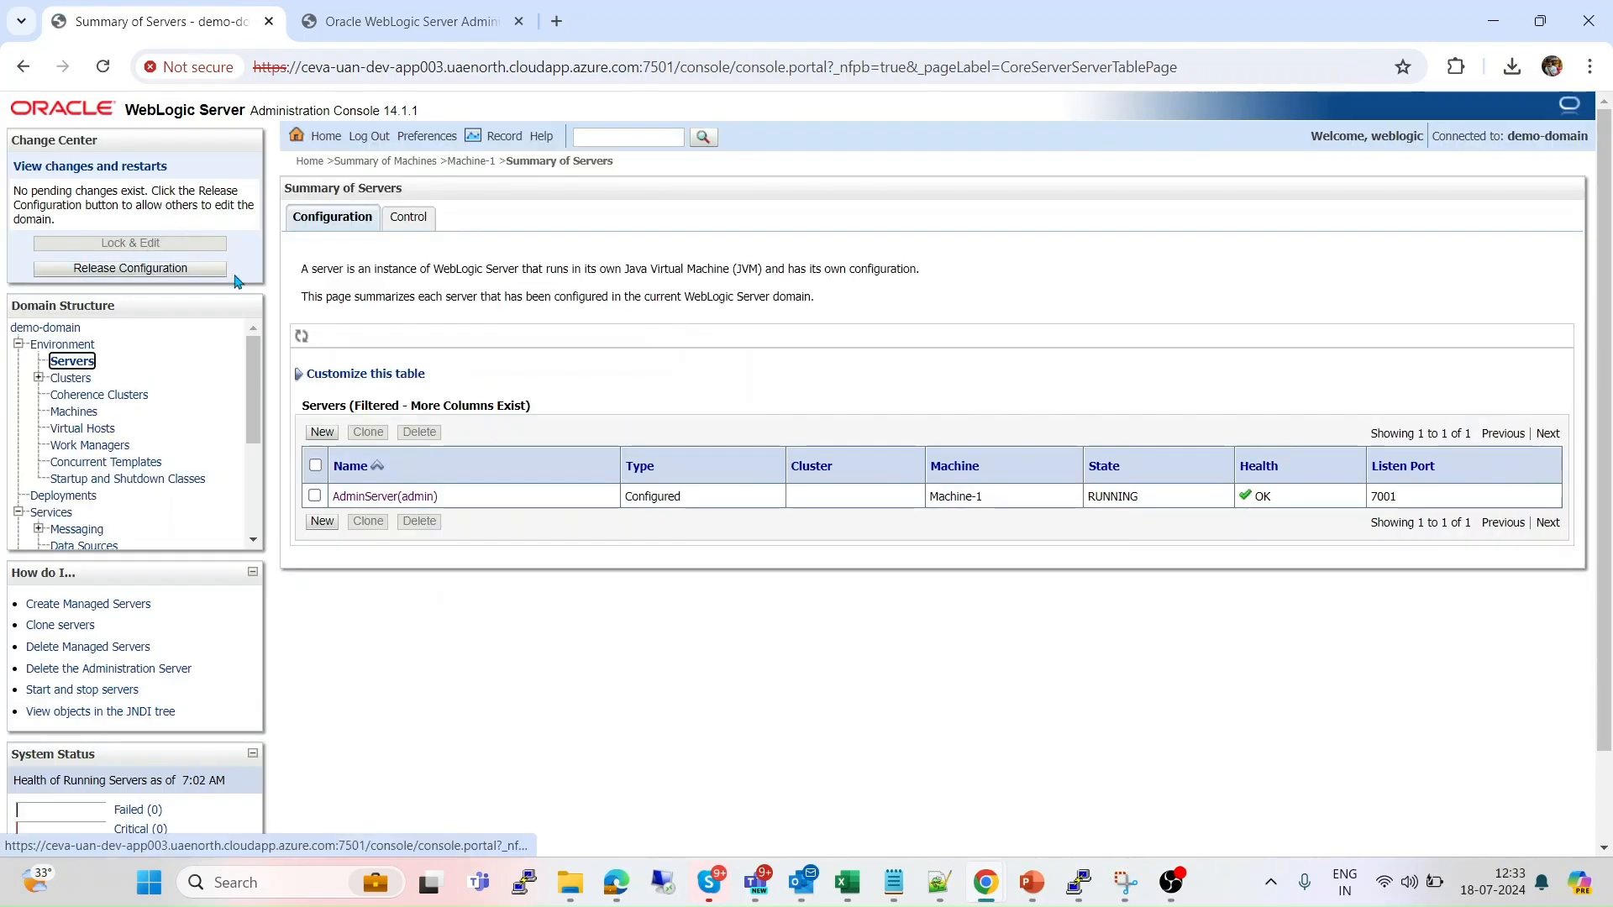
pyautogui.click(322, 521)
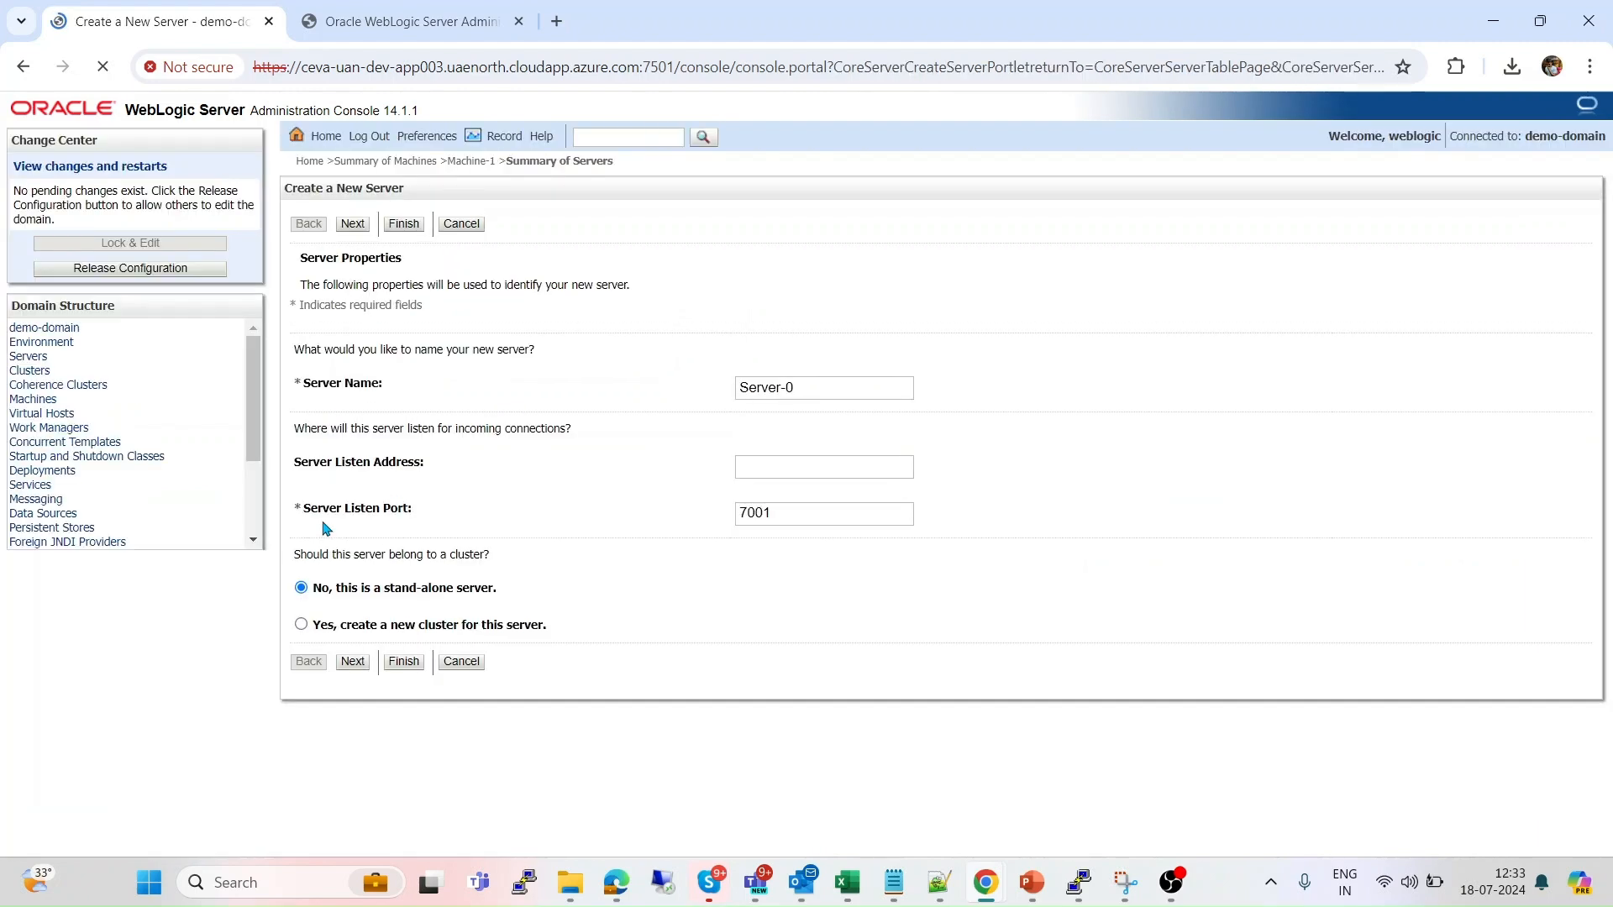
pyautogui.click(839, 389)
pyautogui.press('BackSpace')
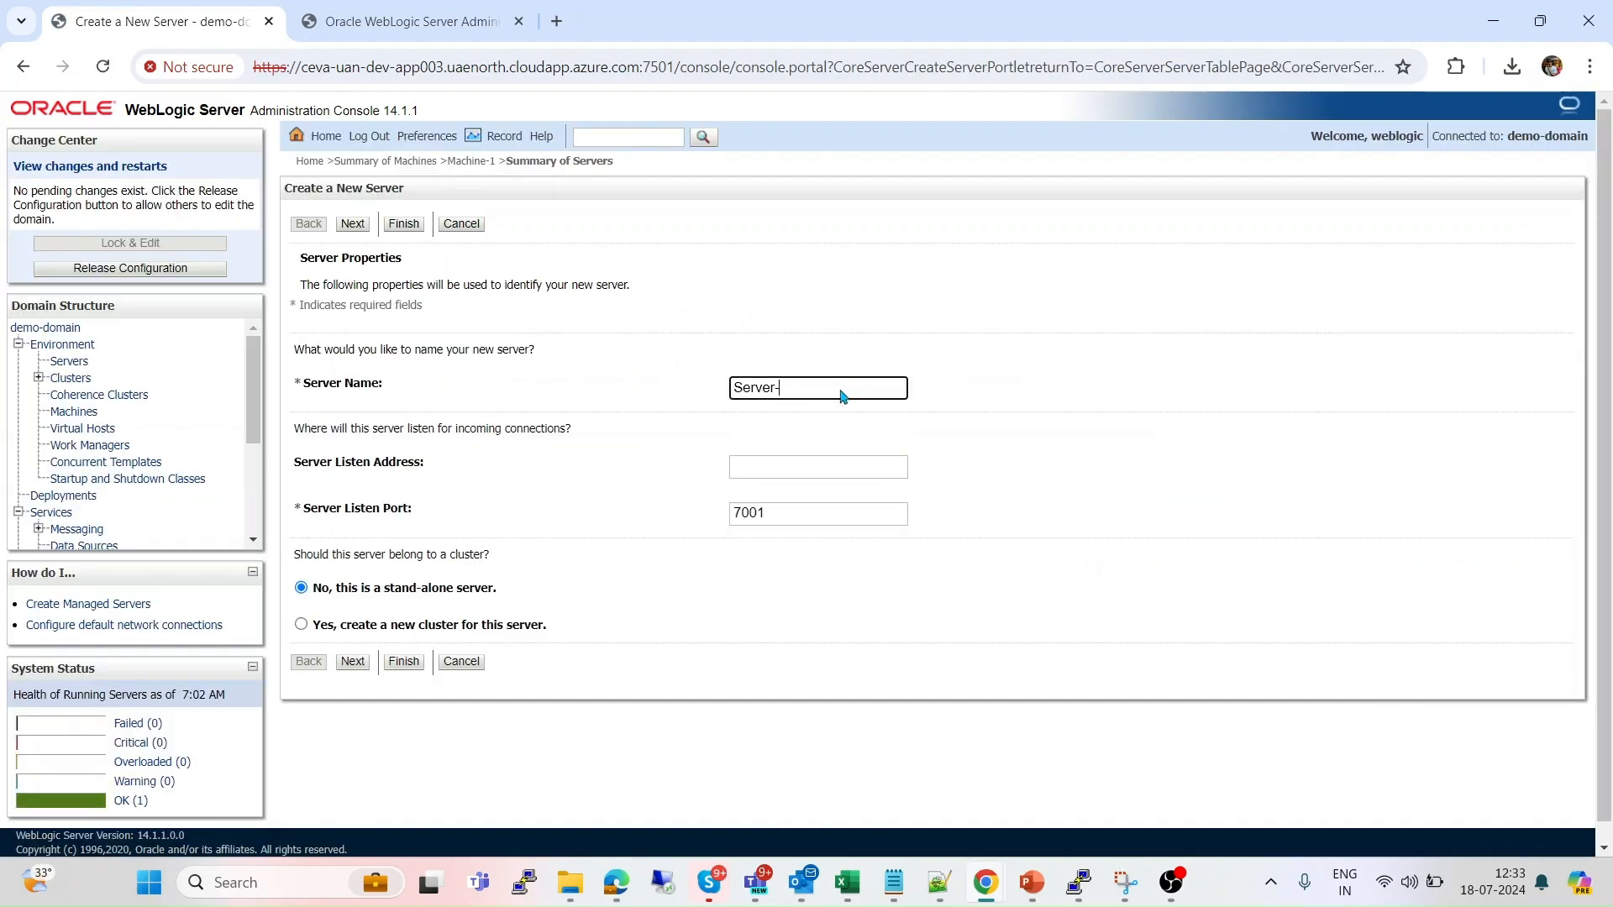
pyautogui.write('ms1')
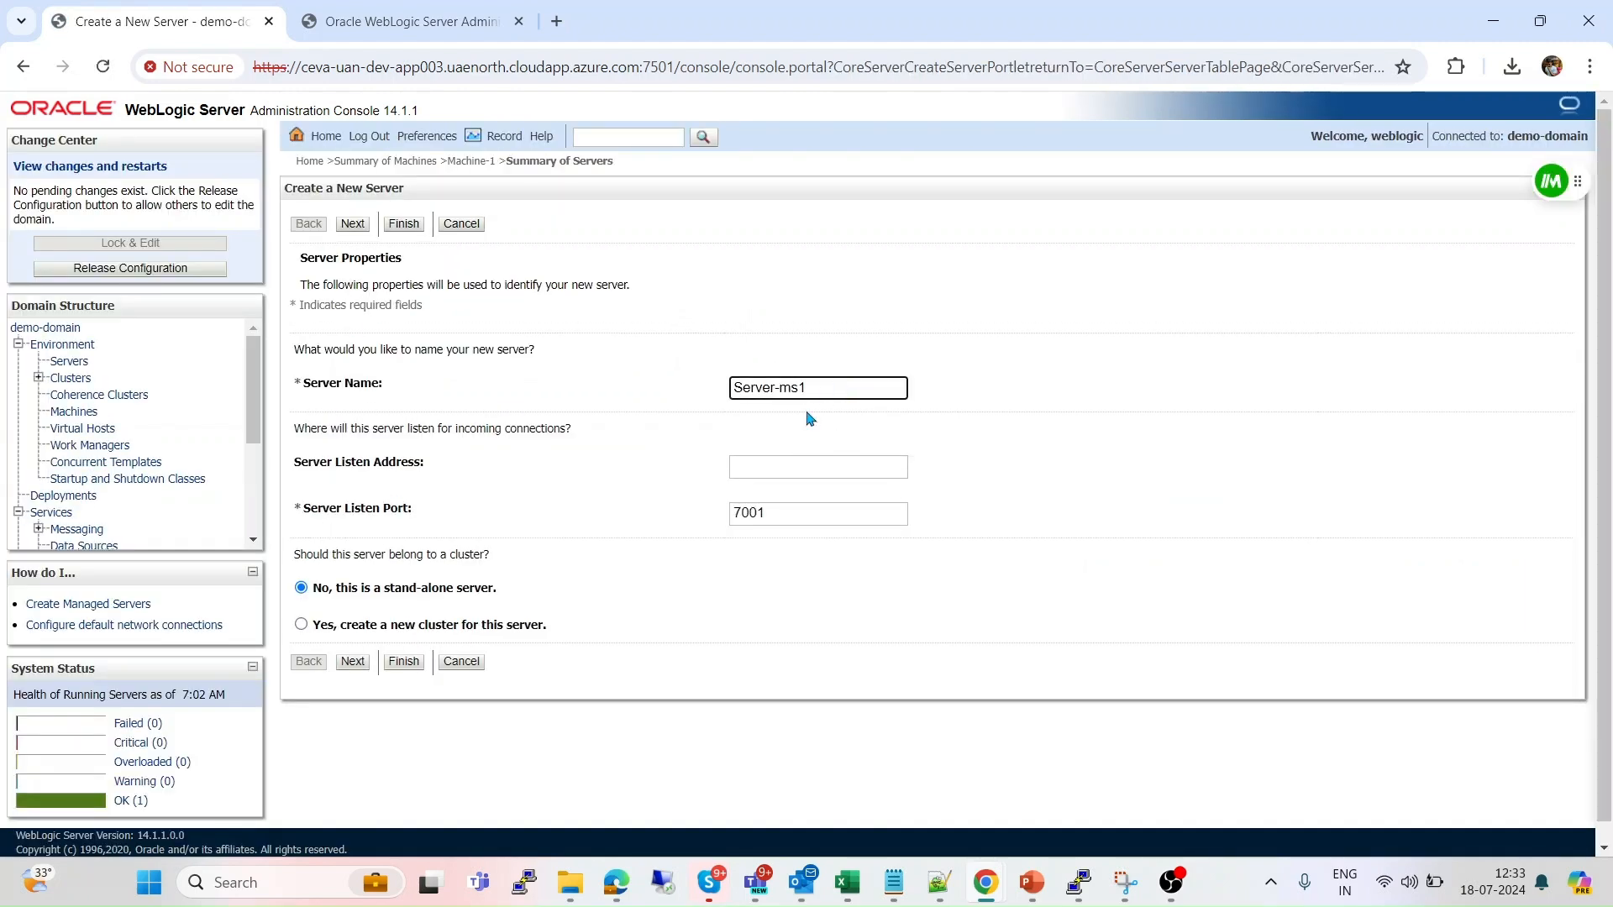
# Set its listen port to 8001 and listen address to 10.1.2.4, then finish creating it.
pyautogui.click(769, 510)
pyautogui.press('BackSpace')
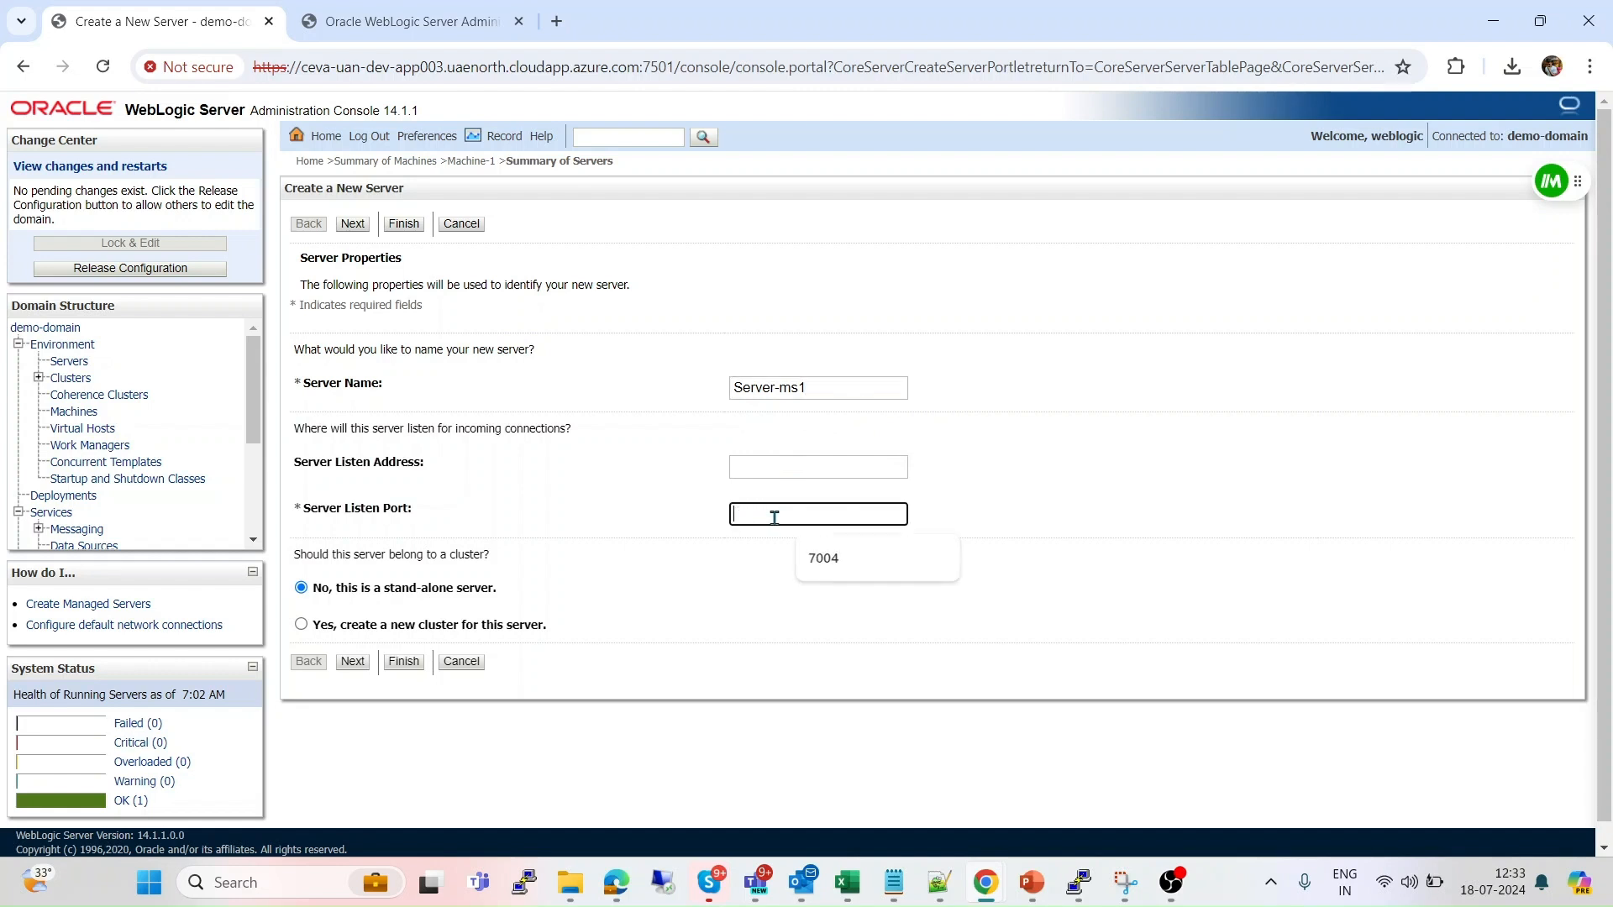
pyautogui.write('8001')
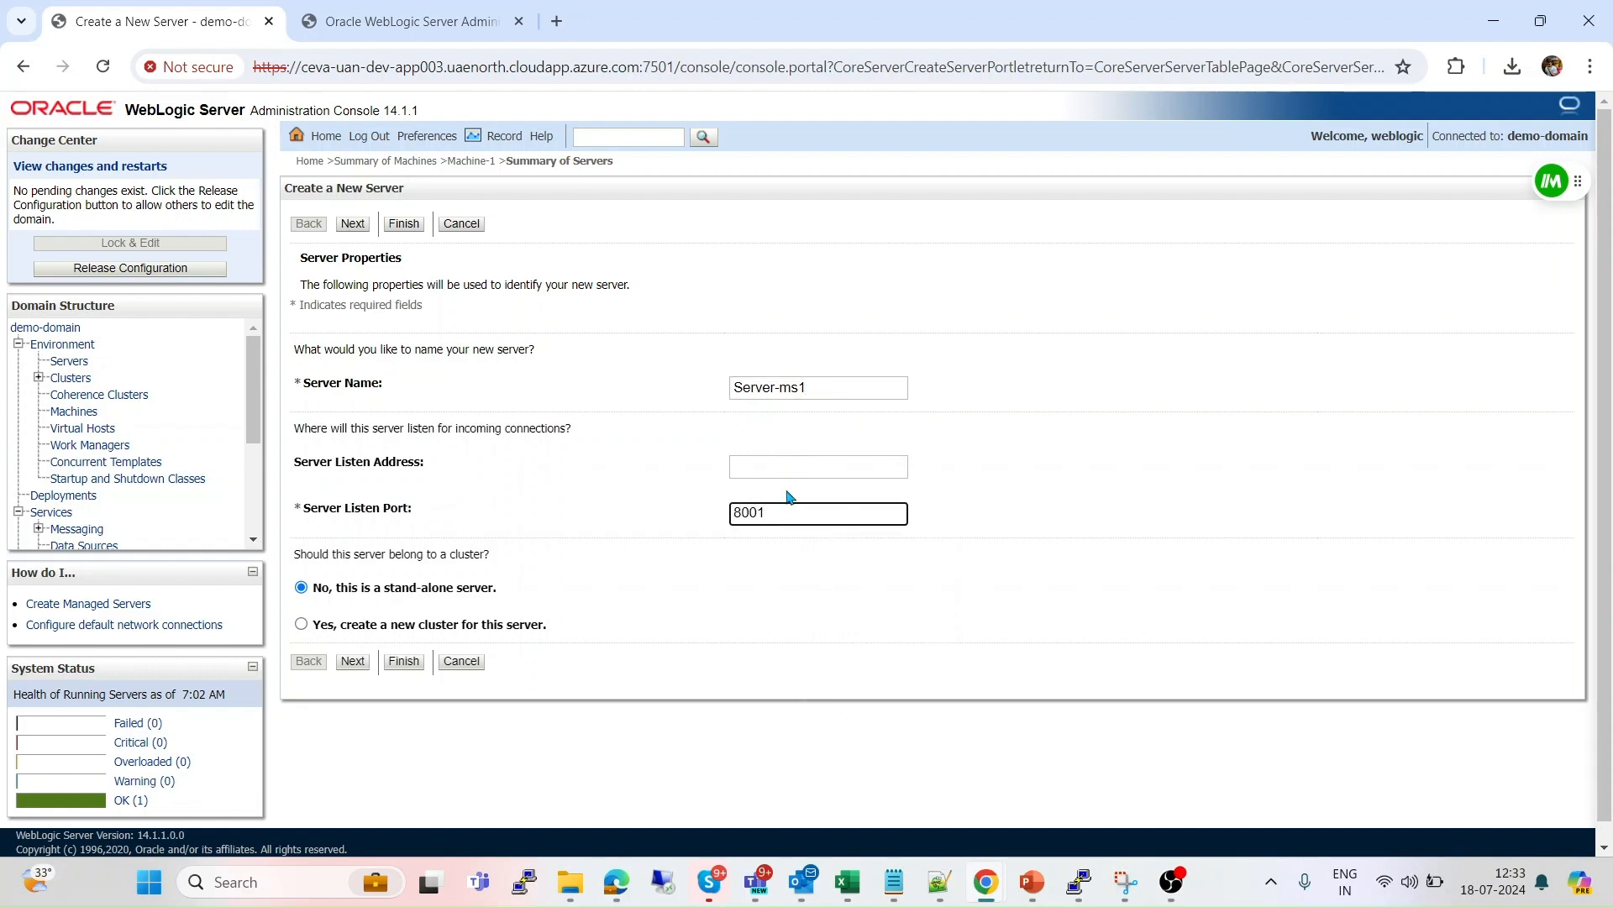
pyautogui.click(787, 477)
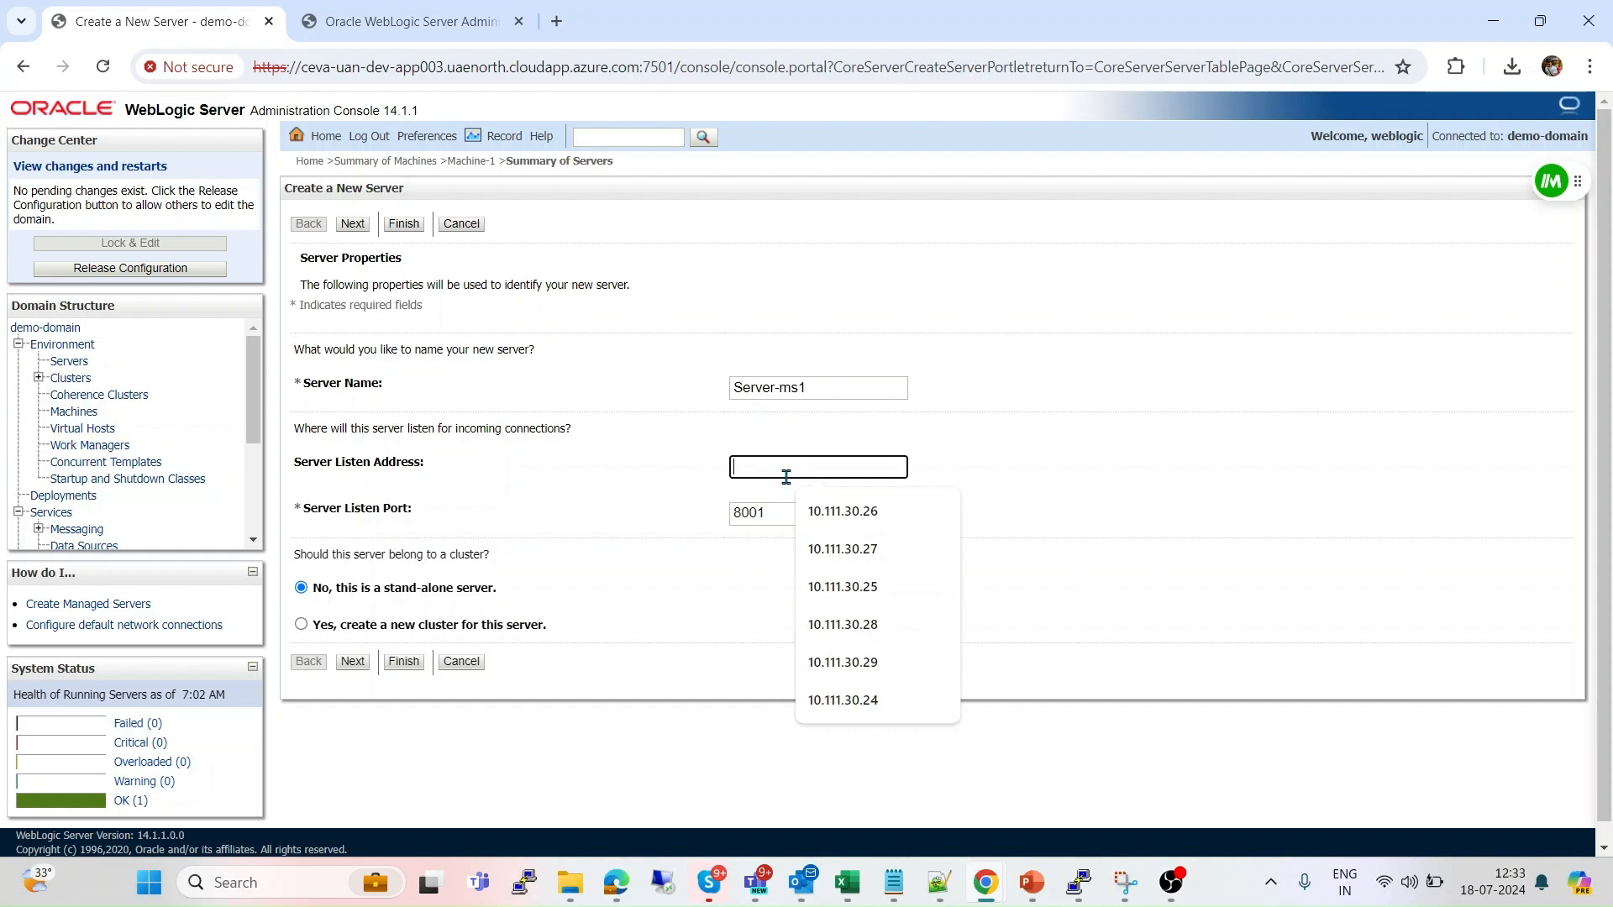
pyautogui.write('10.1.2.4')
pyautogui.click(743, 467)
pyautogui.press('BackSpace')
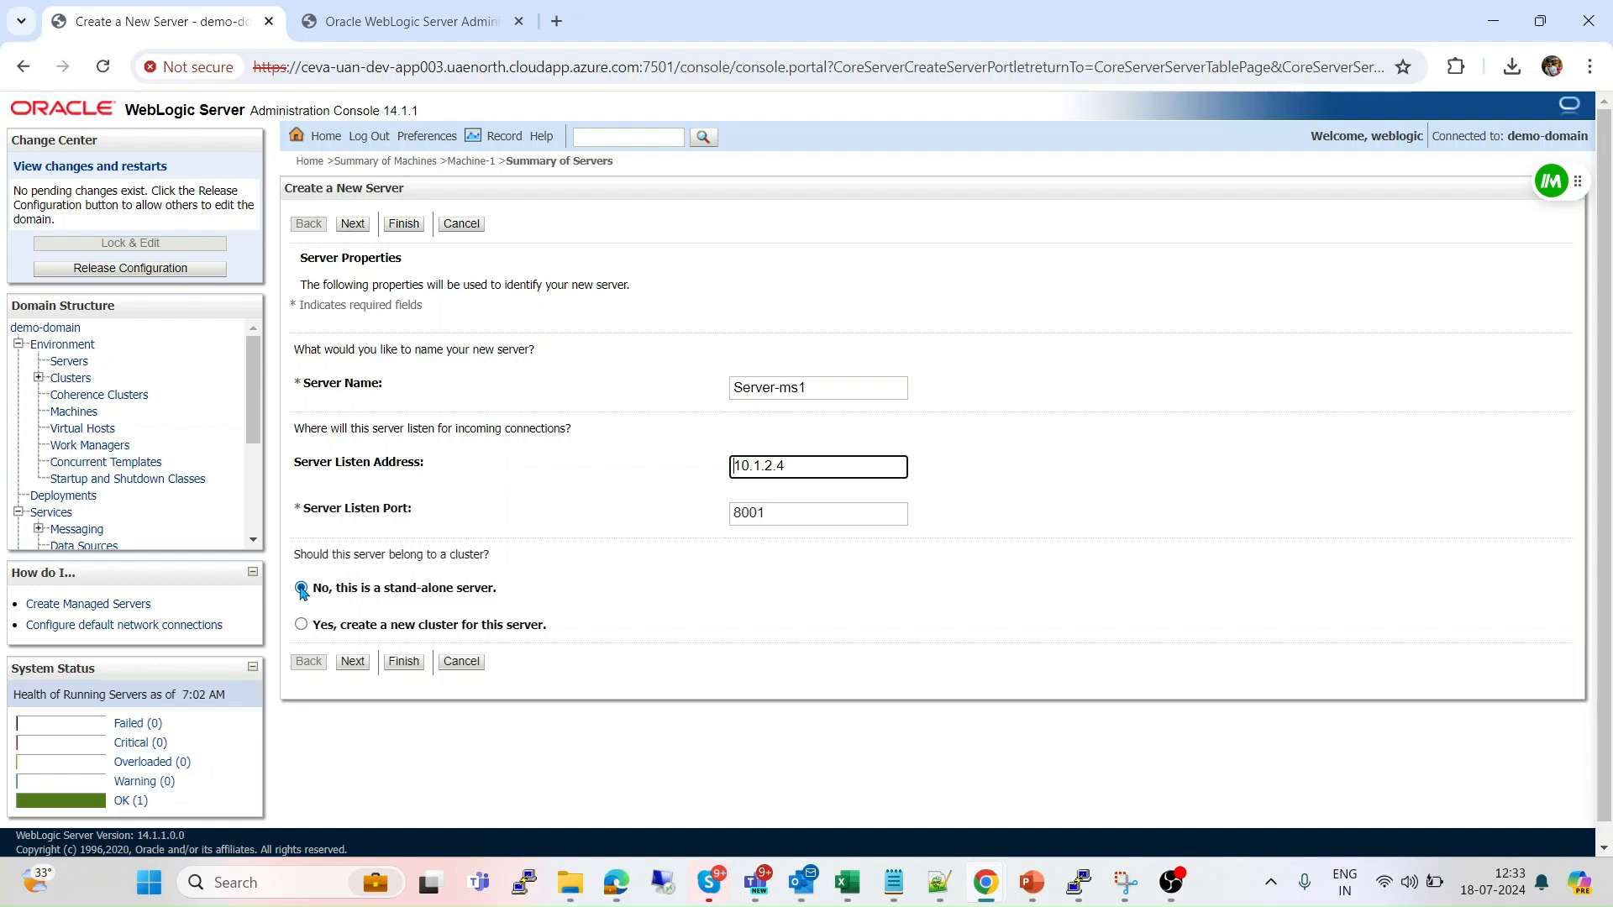
pyautogui.click(357, 663)
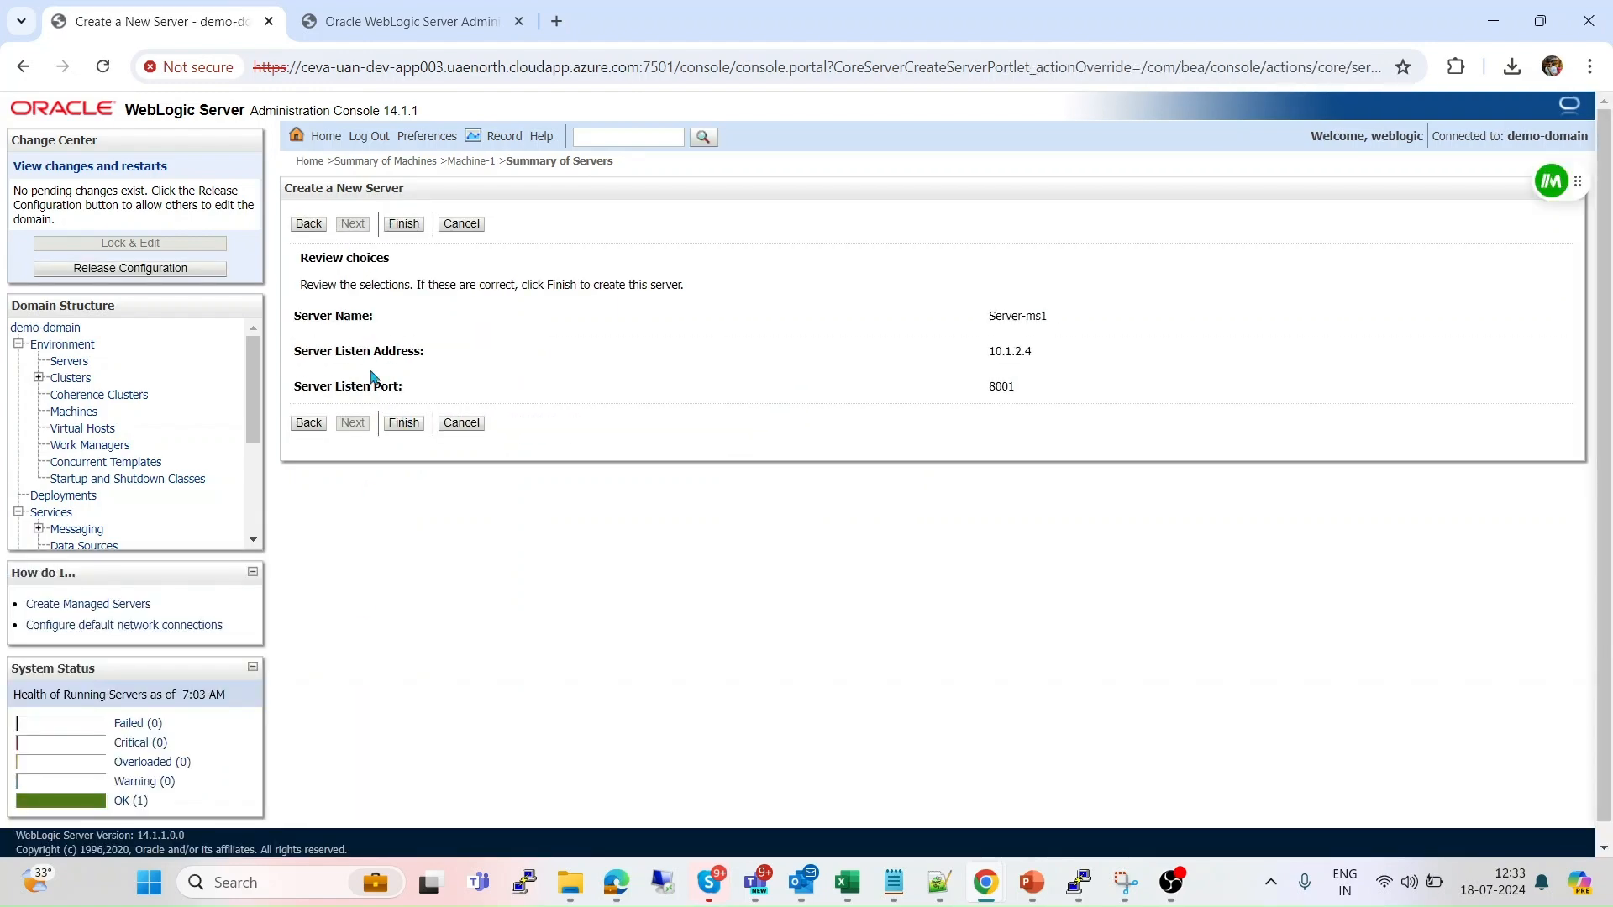
pyautogui.click(406, 427)
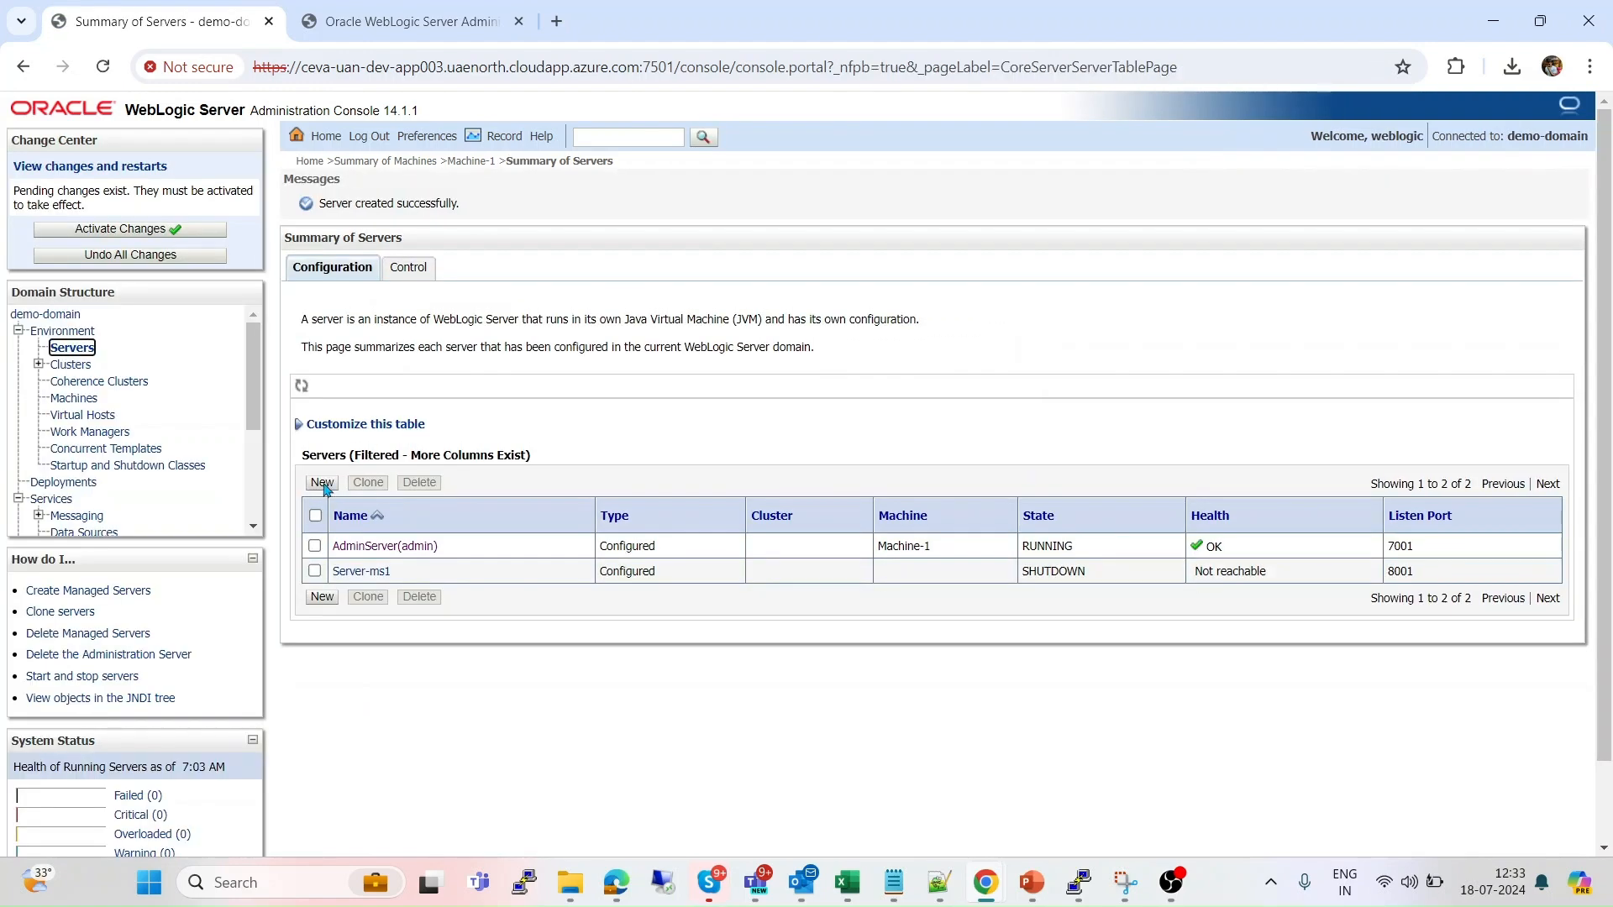
# Start a second new server named Server-m2 with listen port 8002.
pyautogui.click(322, 486)
pyautogui.click(826, 391)
pyautogui.press('BackSpace')
pyautogui.write('m2')
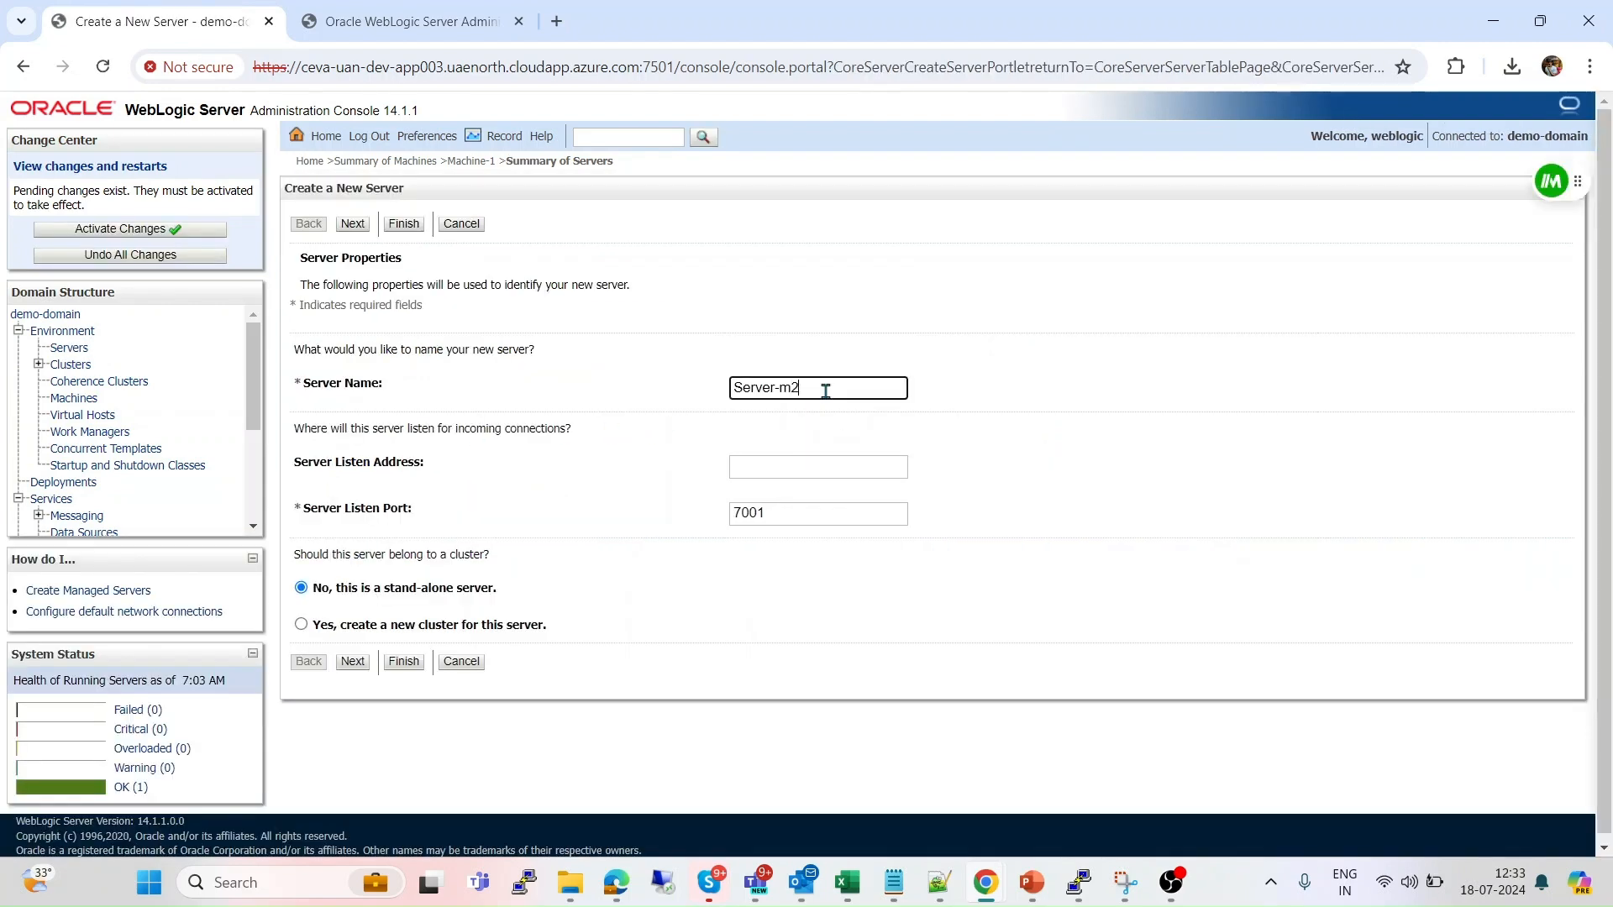
pyautogui.click(790, 508)
pyautogui.press('BackSpace')
pyautogui.press('BackSpace')
pyautogui.press('BackSpace')
pyautogui.press('BackSpace')
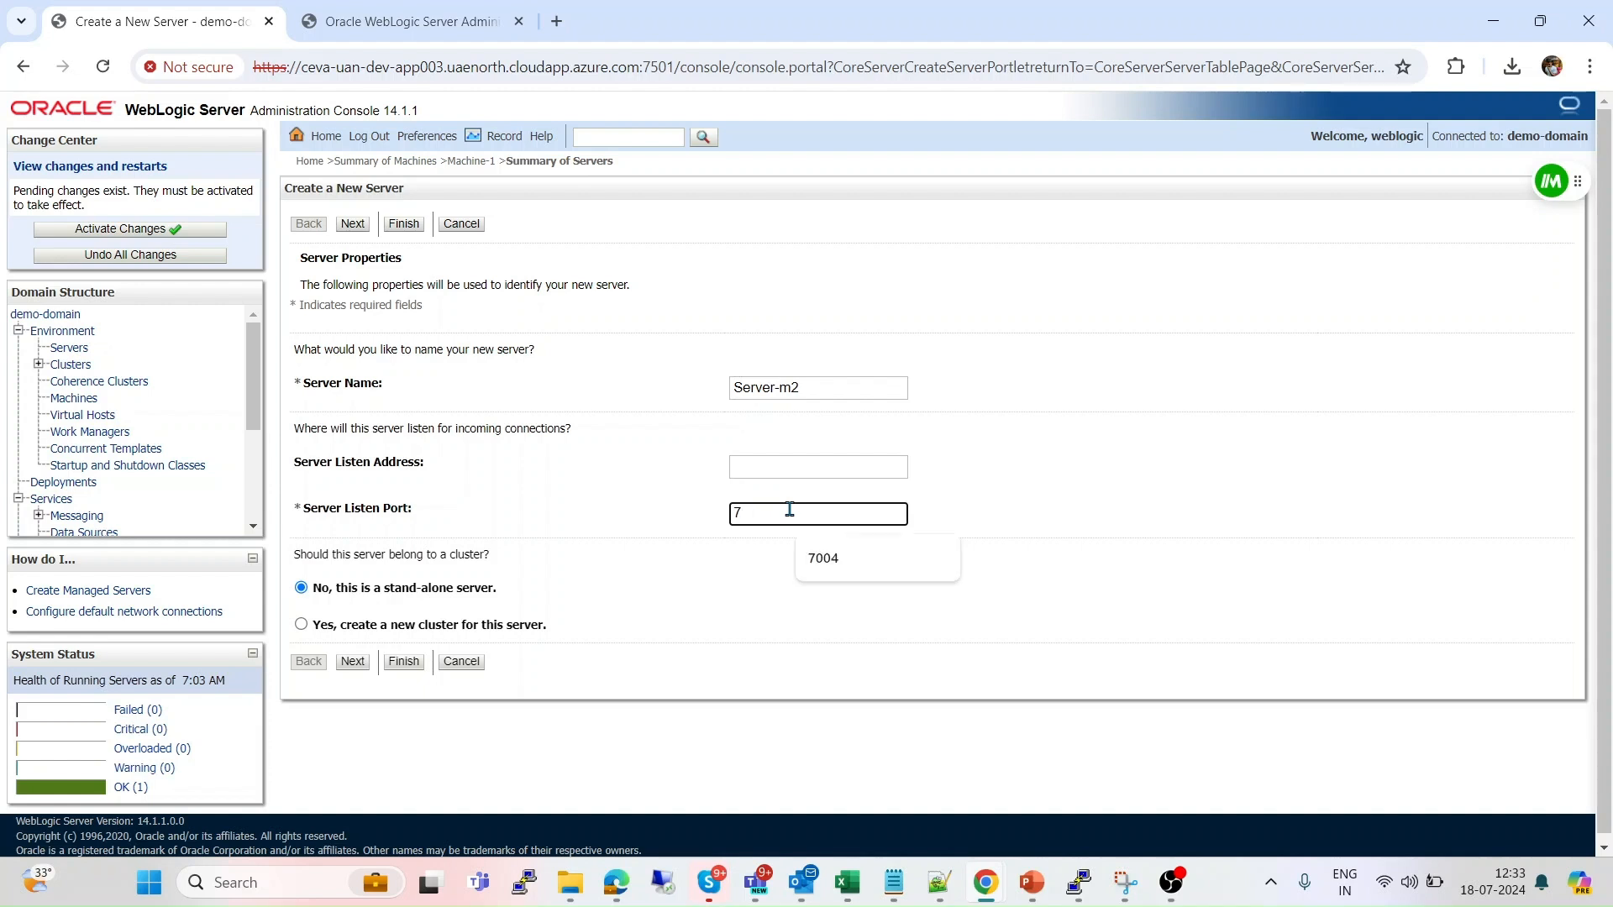
pyautogui.write('8002')
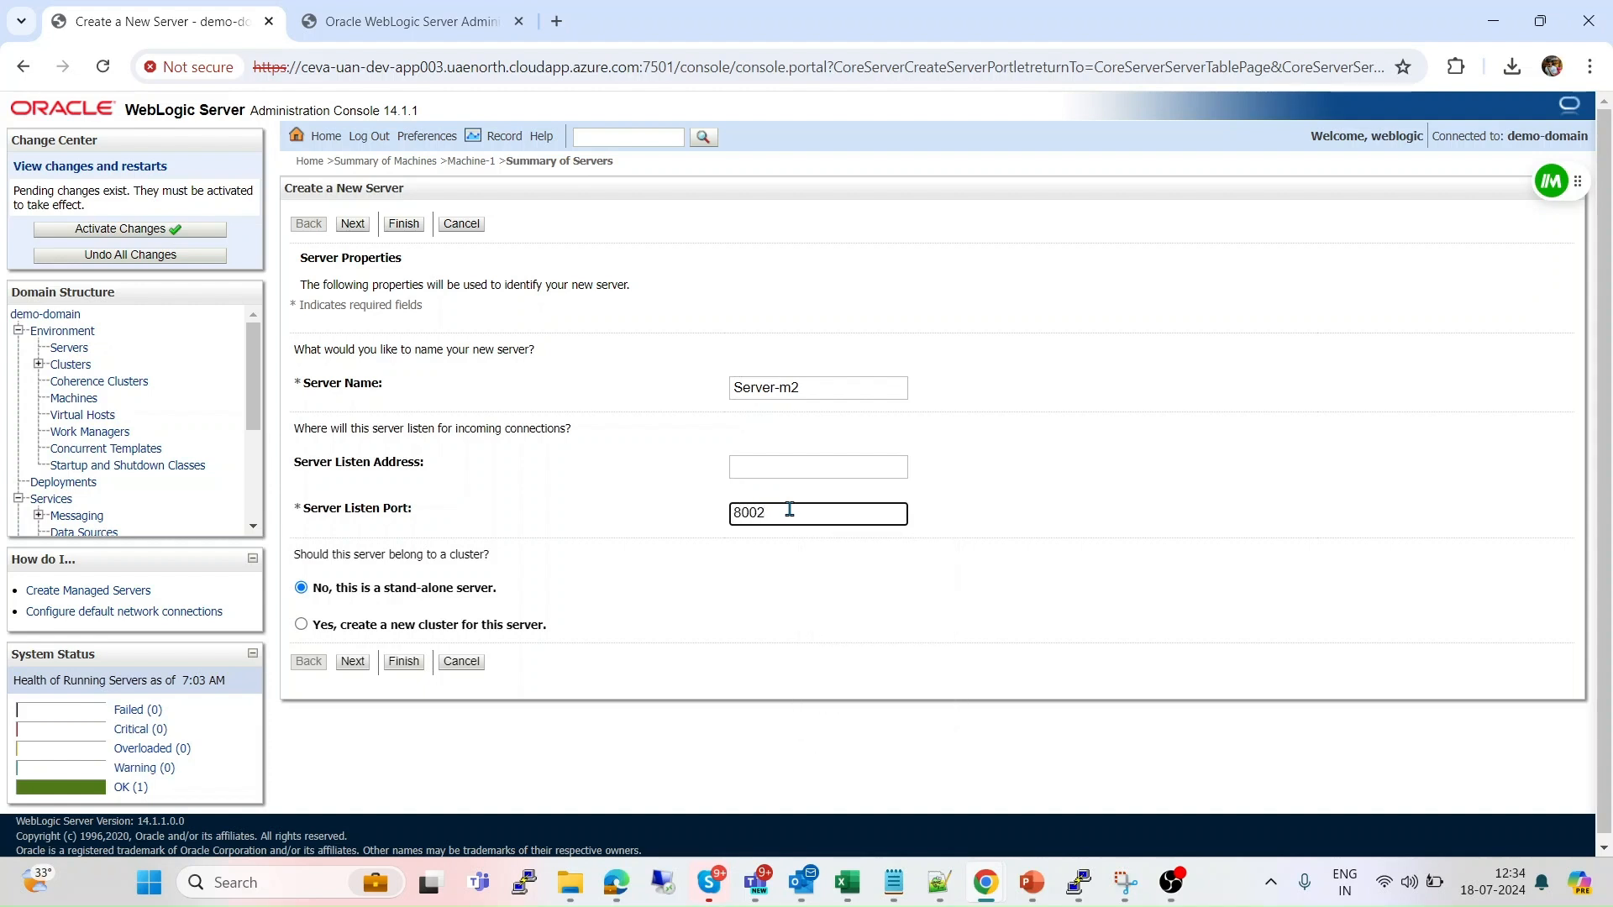
# Set Server-m2's listen address to 10.1.2.4, finish creating it, and bring up the Machines list.
pyautogui.click(755, 463)
pyautogui.write('10.1.2.4')
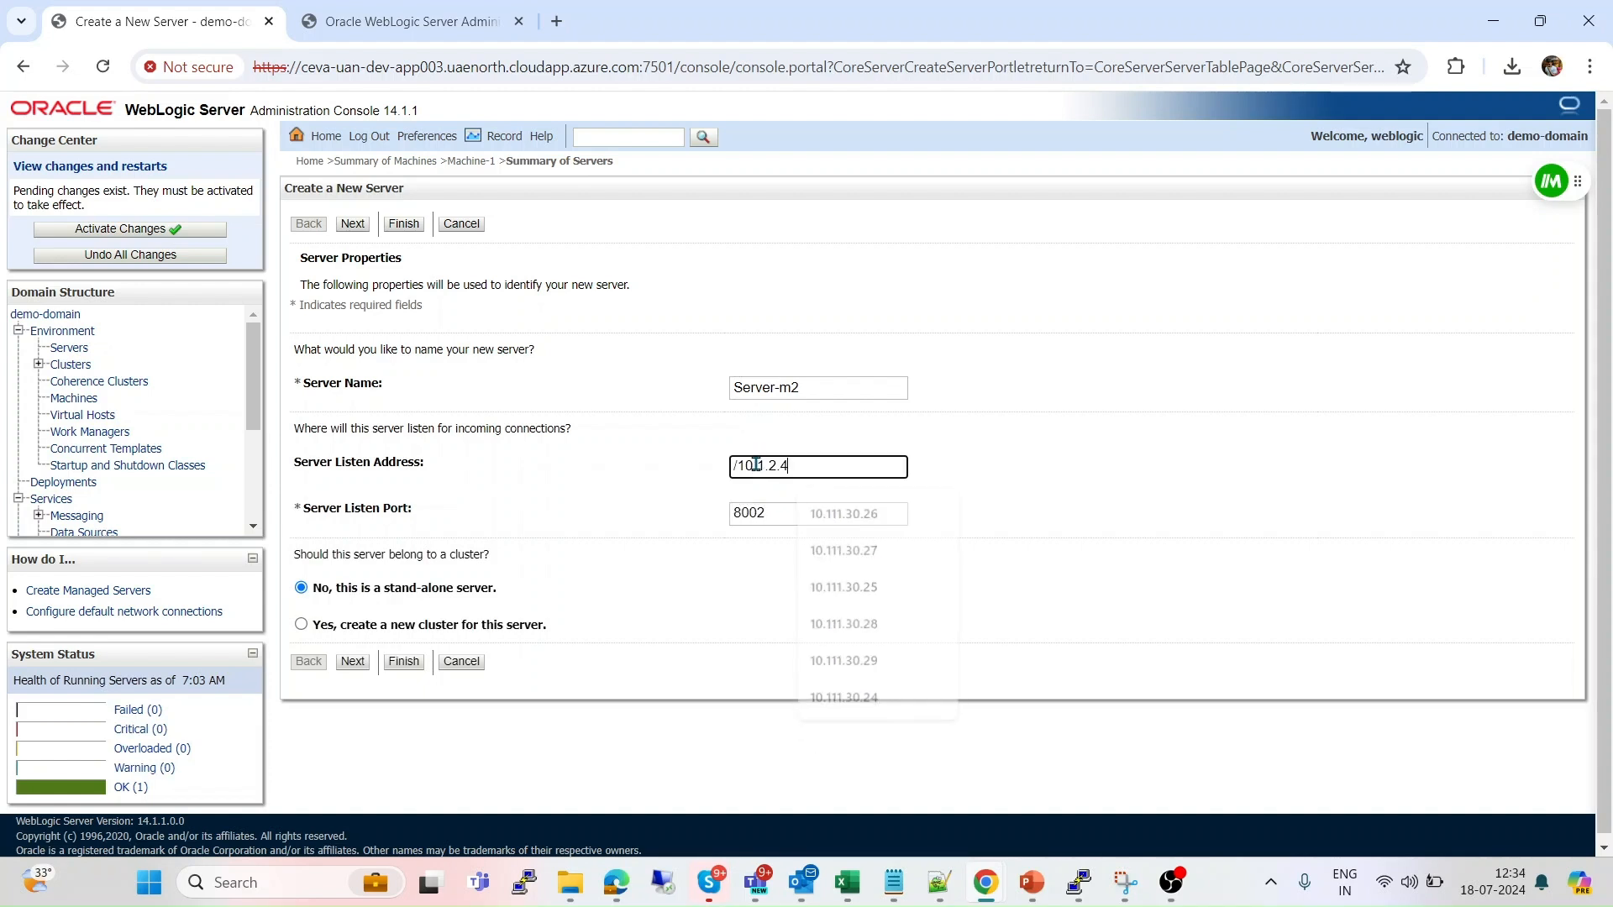
pyautogui.press('Delete')
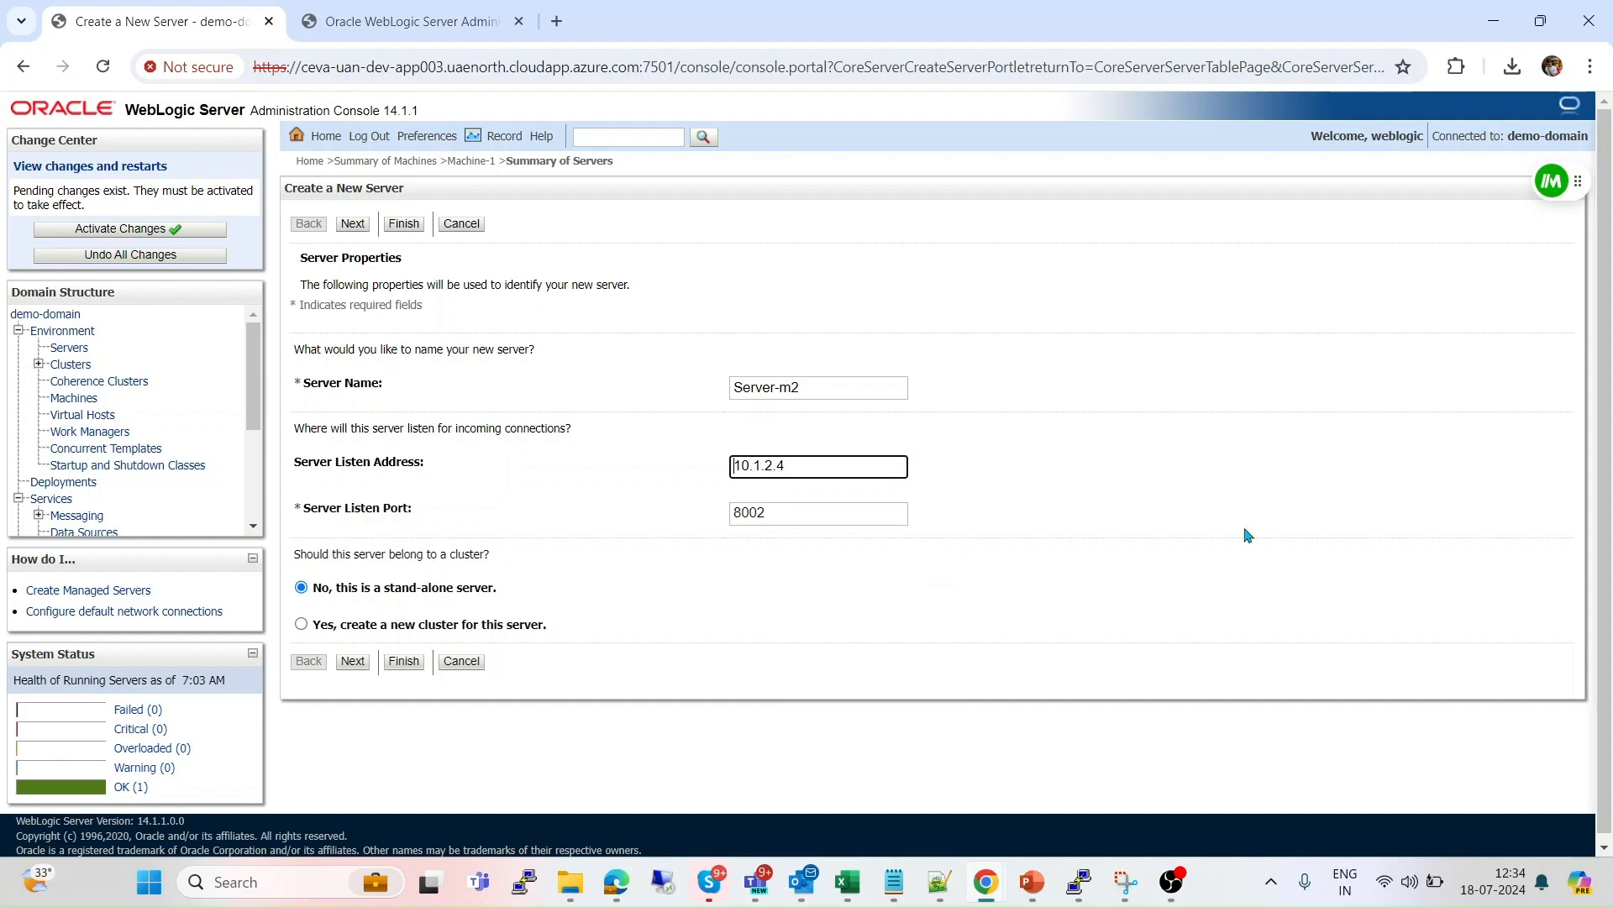
pyautogui.click(356, 663)
pyautogui.click(409, 426)
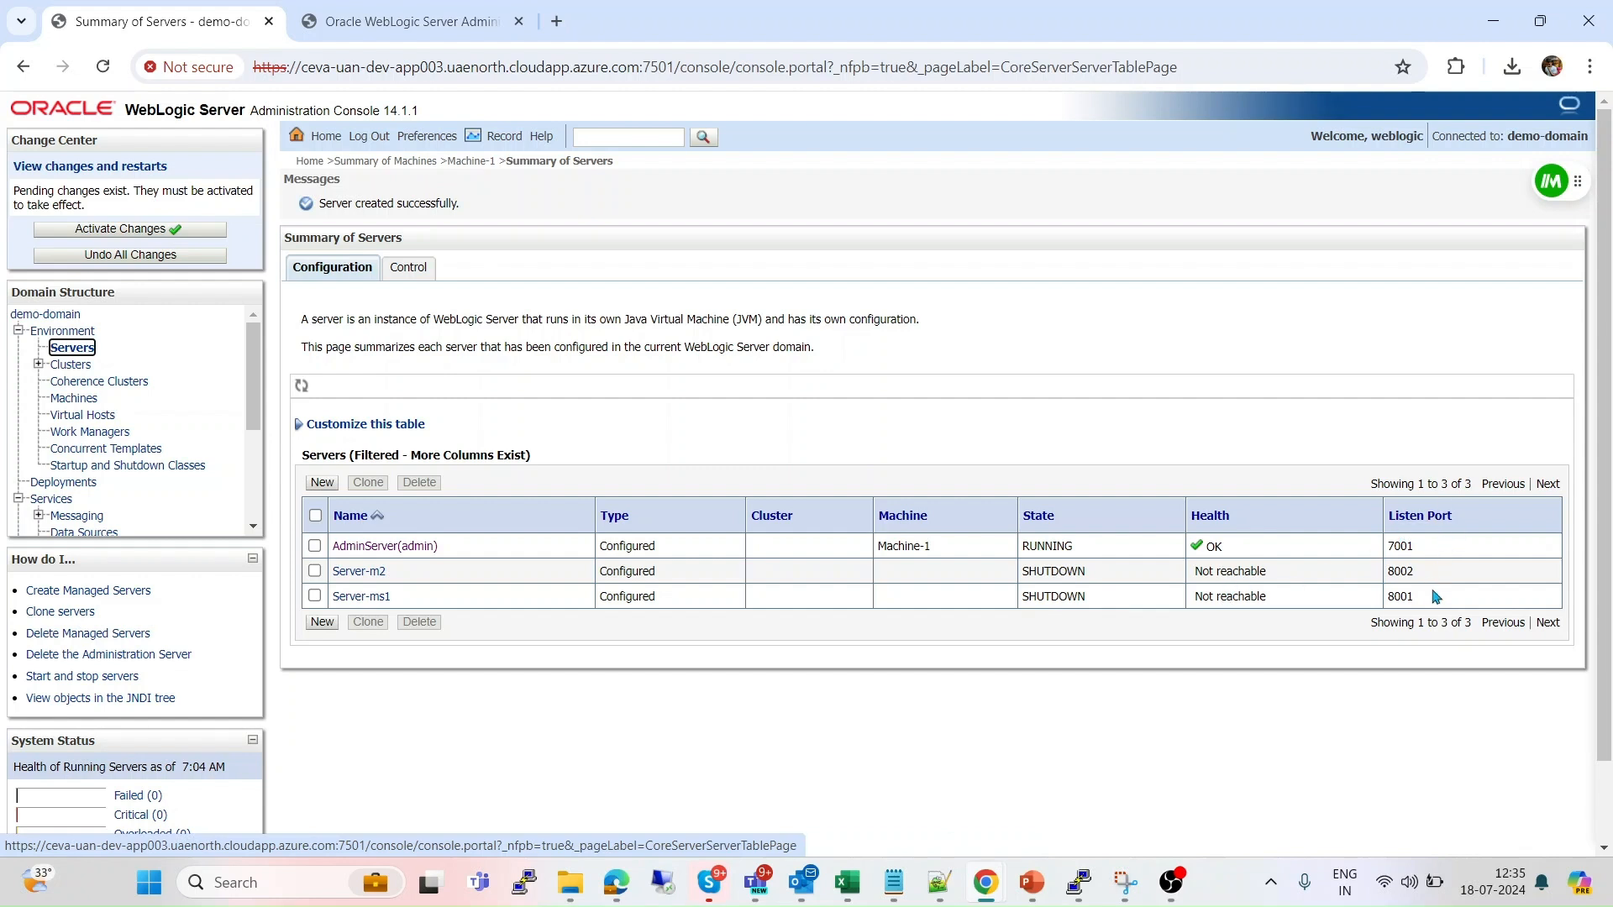
pyautogui.click(80, 401)
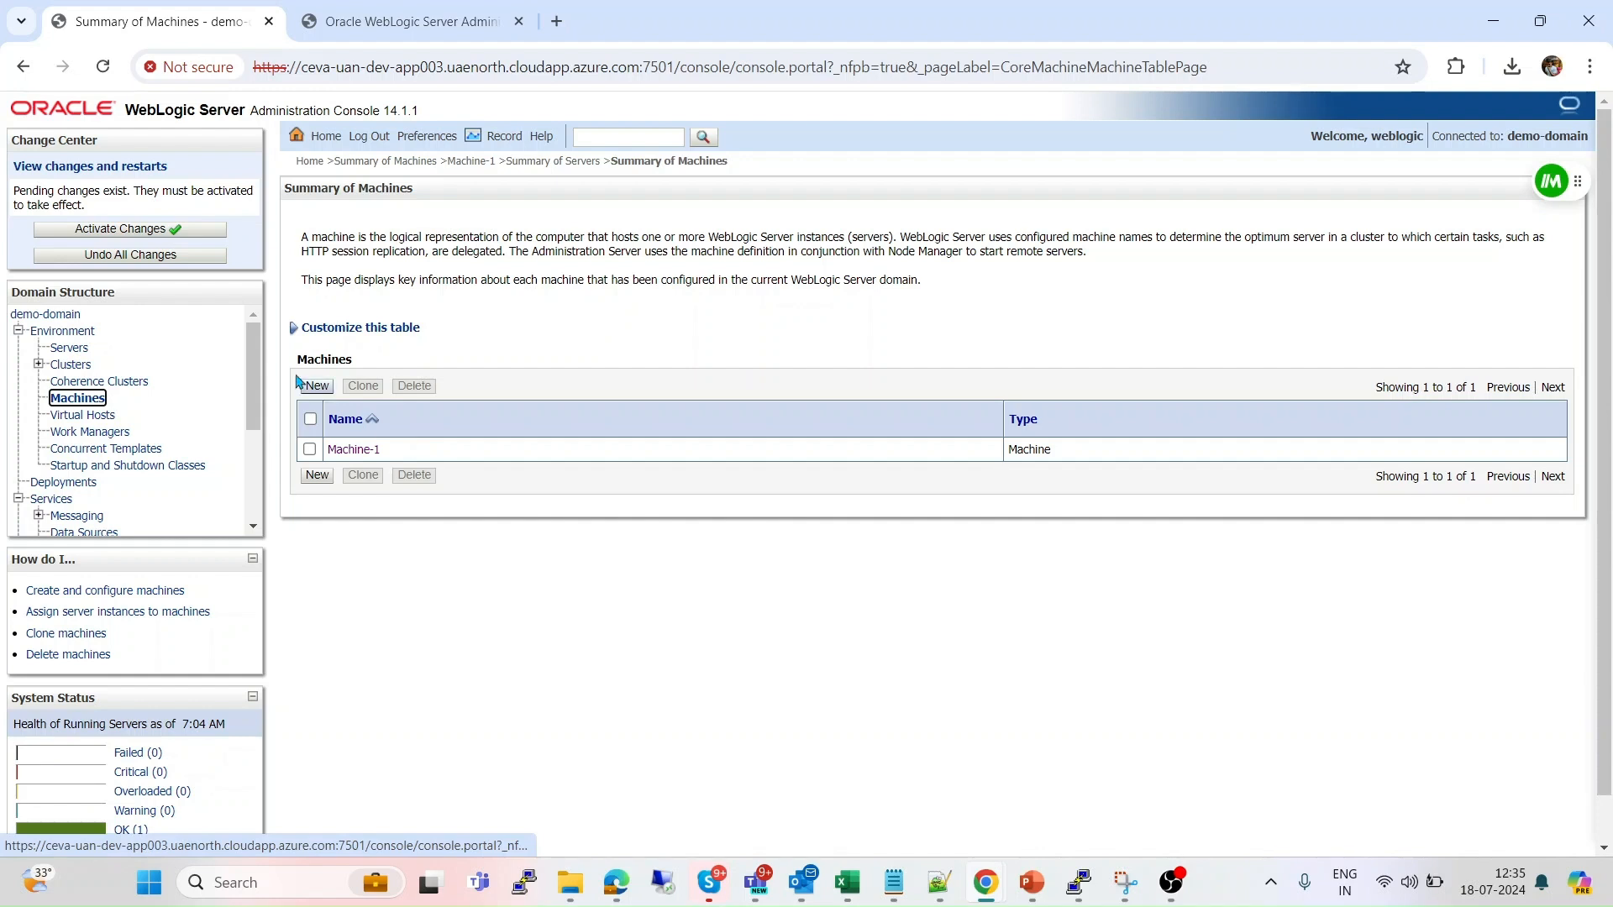
# Add Server-ms1 to Machine-1 from its Servers tab.
pyautogui.click(351, 453)
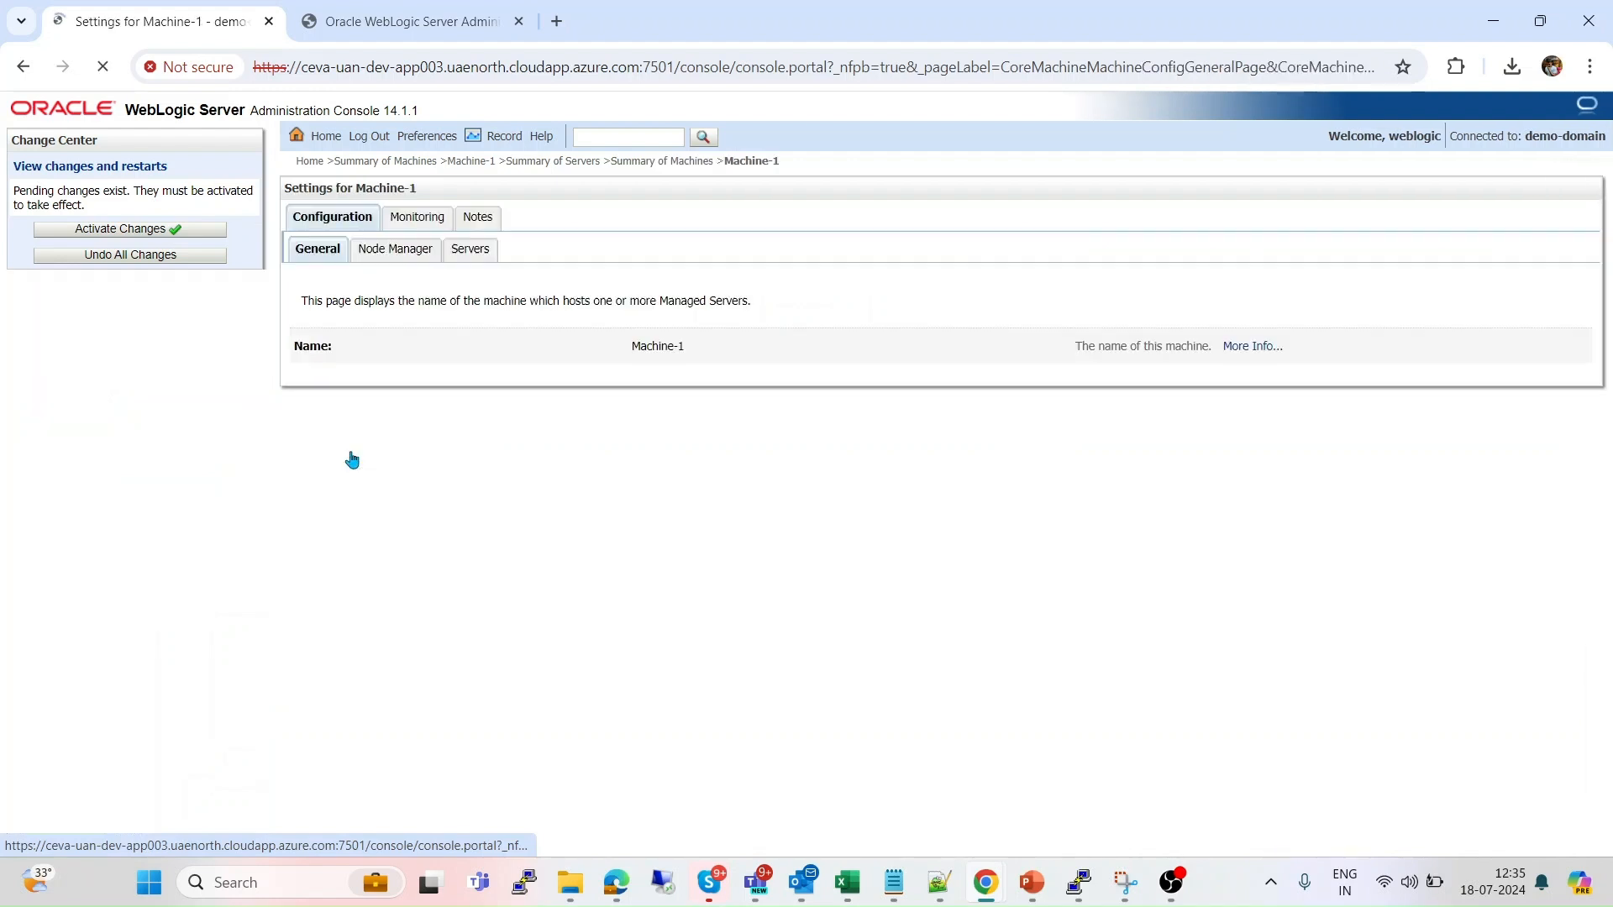
pyautogui.click(482, 262)
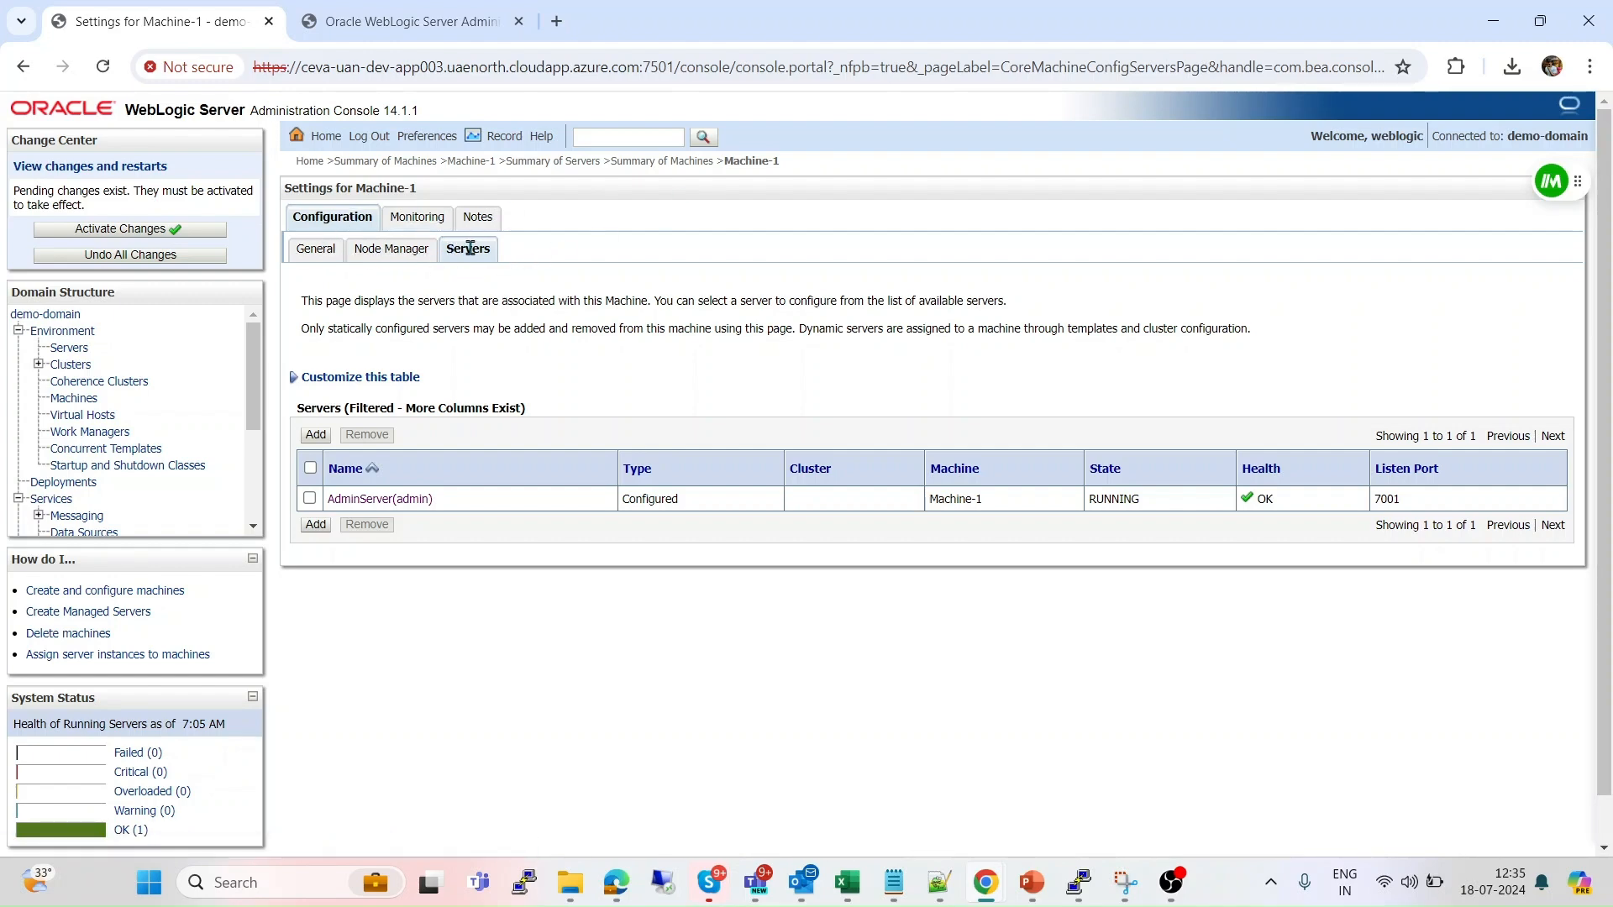
pyautogui.click(315, 525)
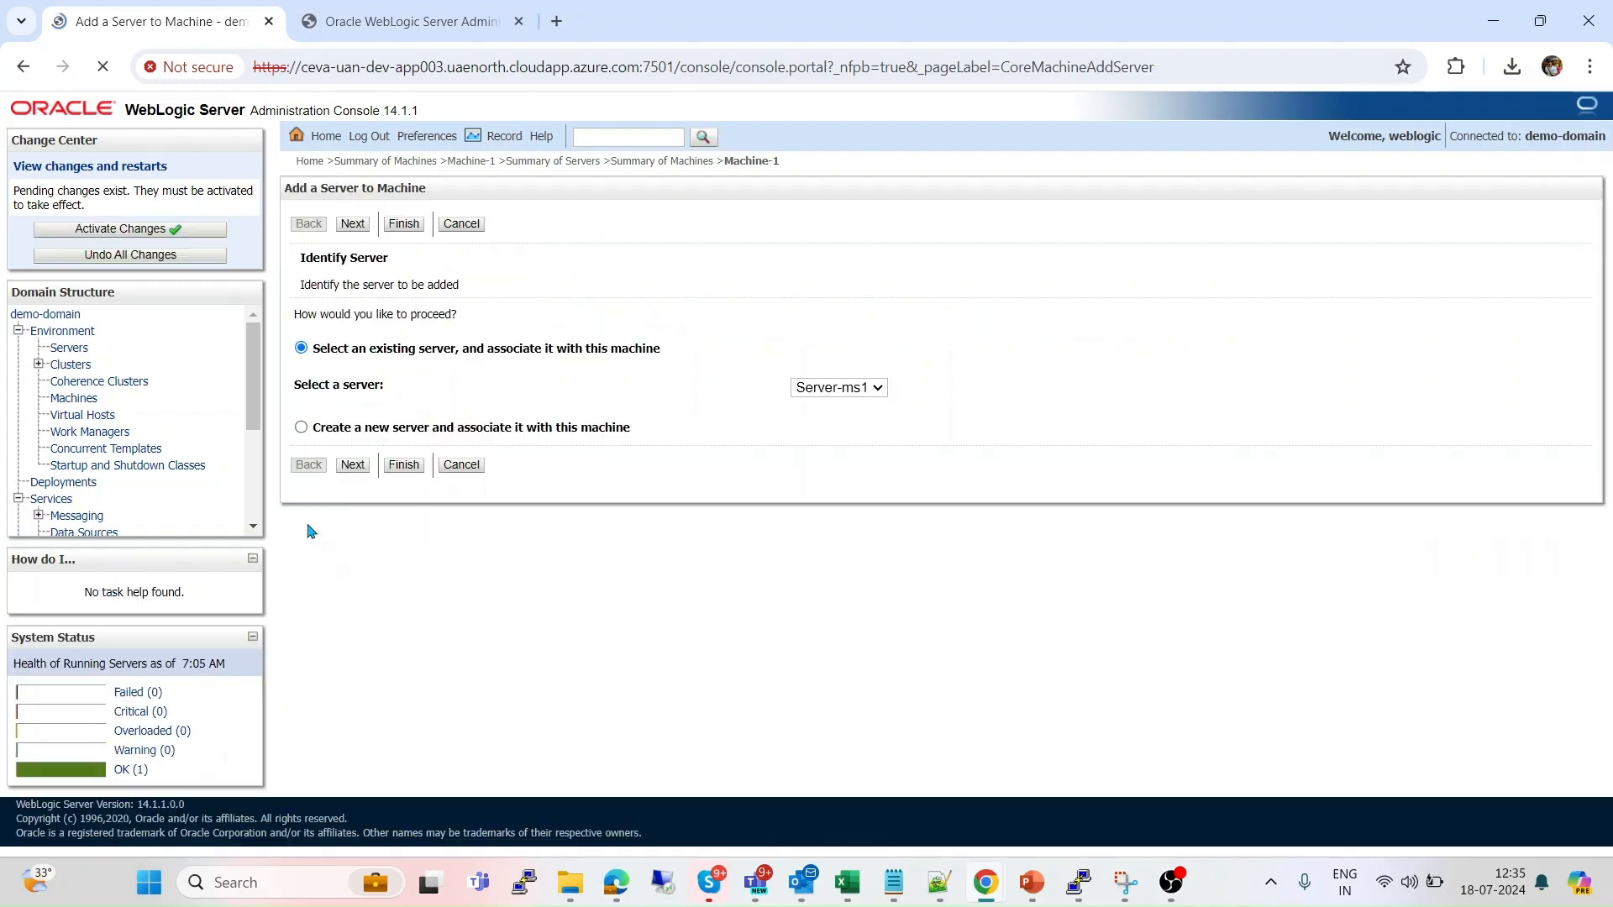
pyautogui.click(880, 389)
pyautogui.click(851, 412)
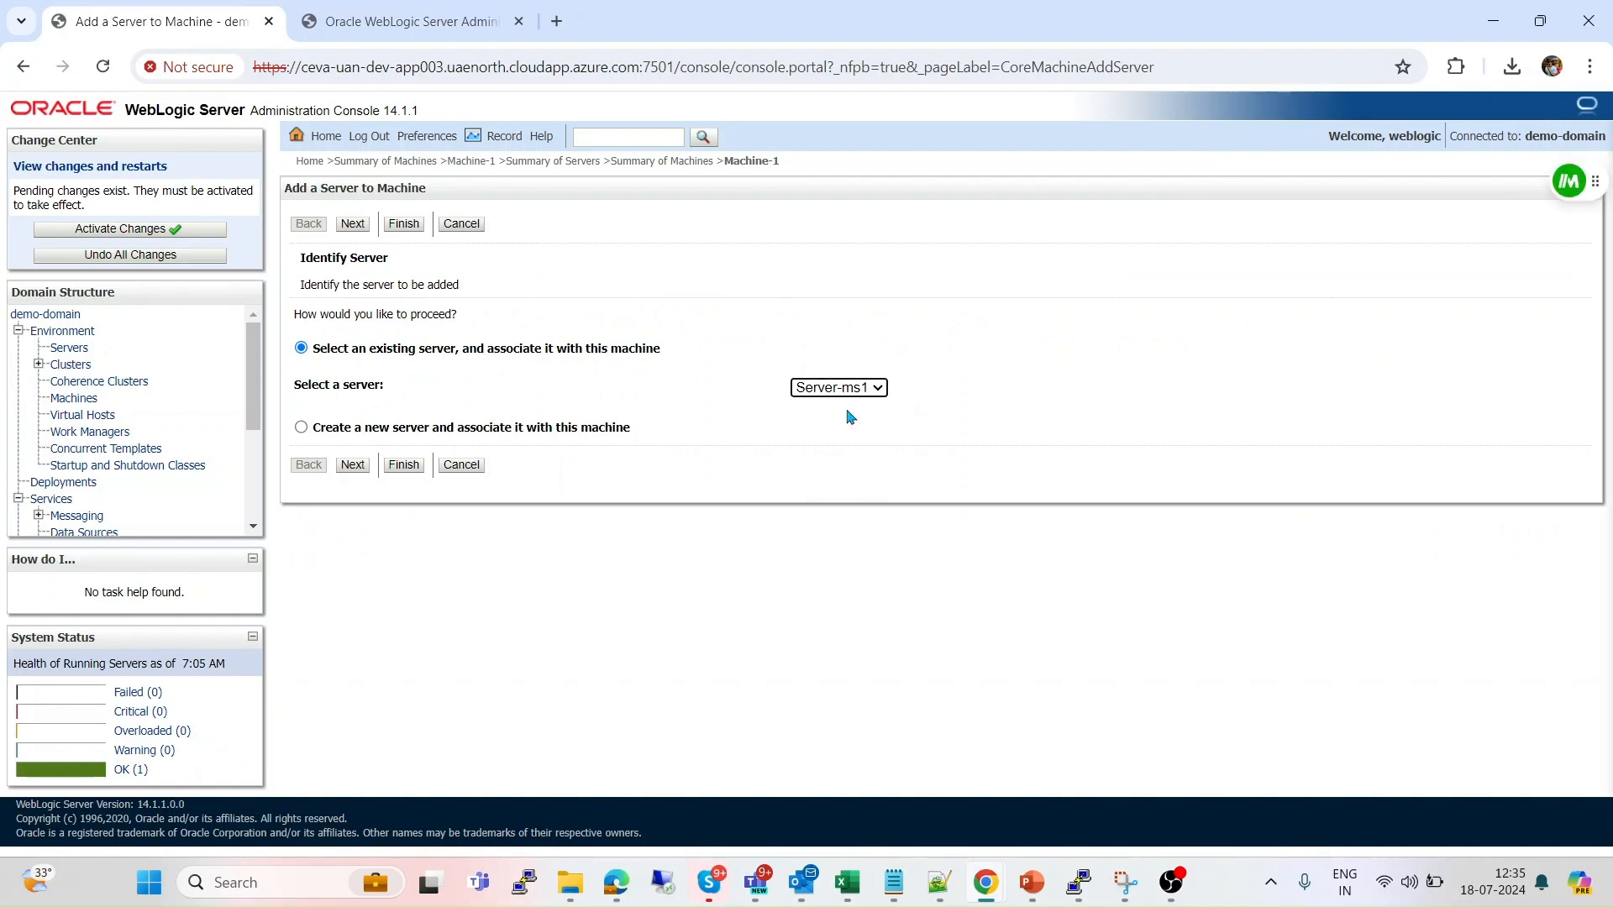
pyautogui.click(424, 464)
# Add Server-m2 to Machine-1 as well and activate all pending changes.
pyautogui.click(316, 599)
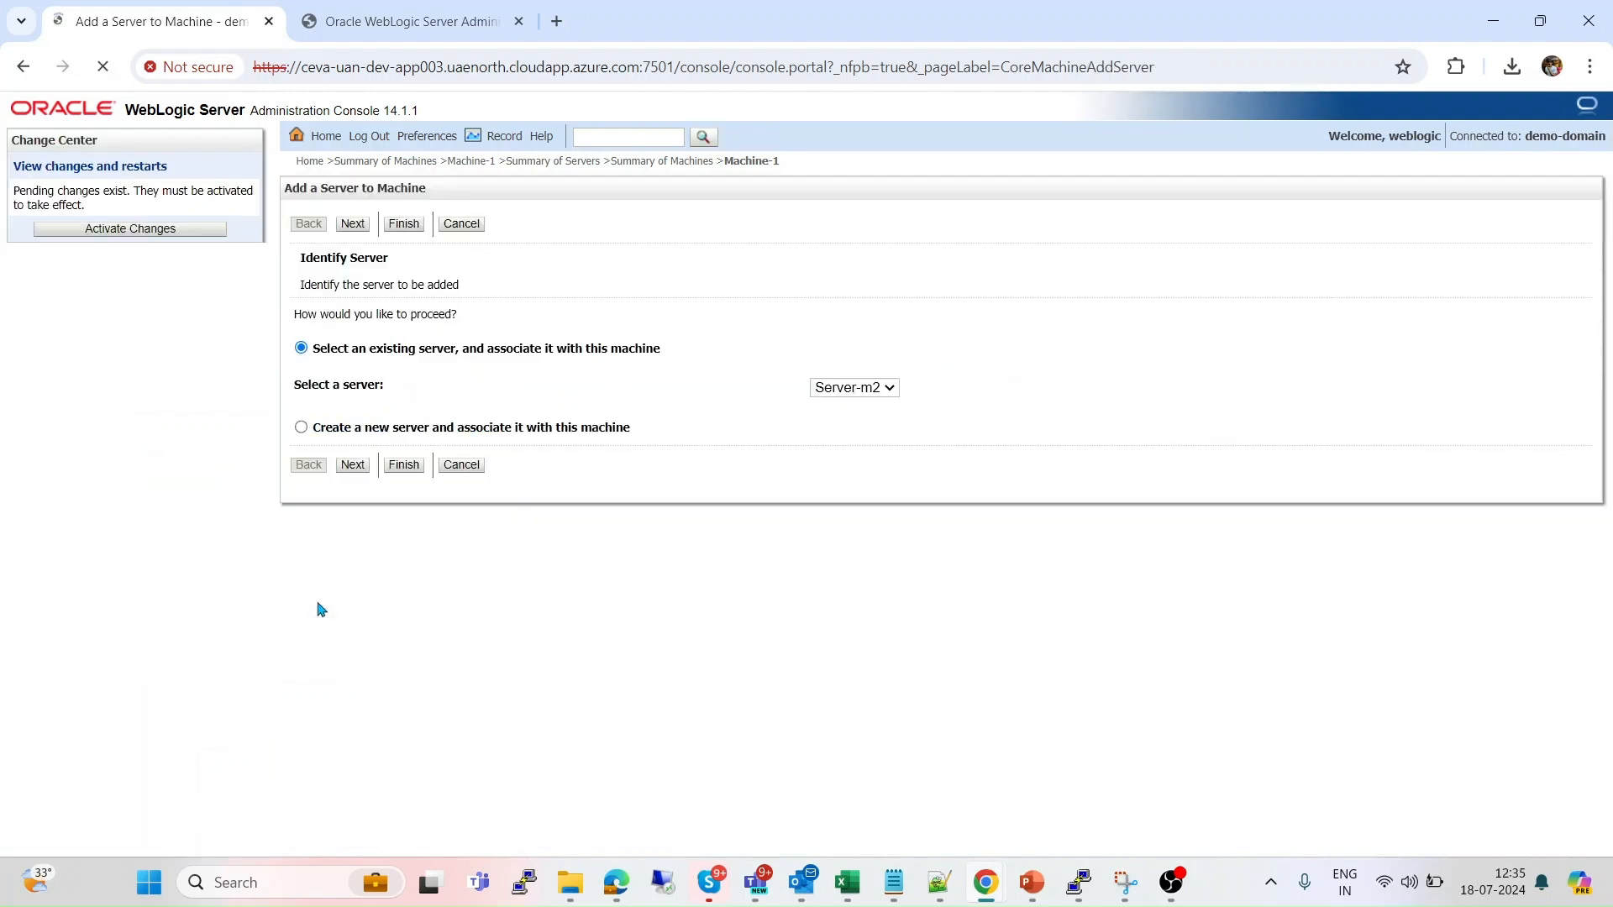
pyautogui.click(881, 392)
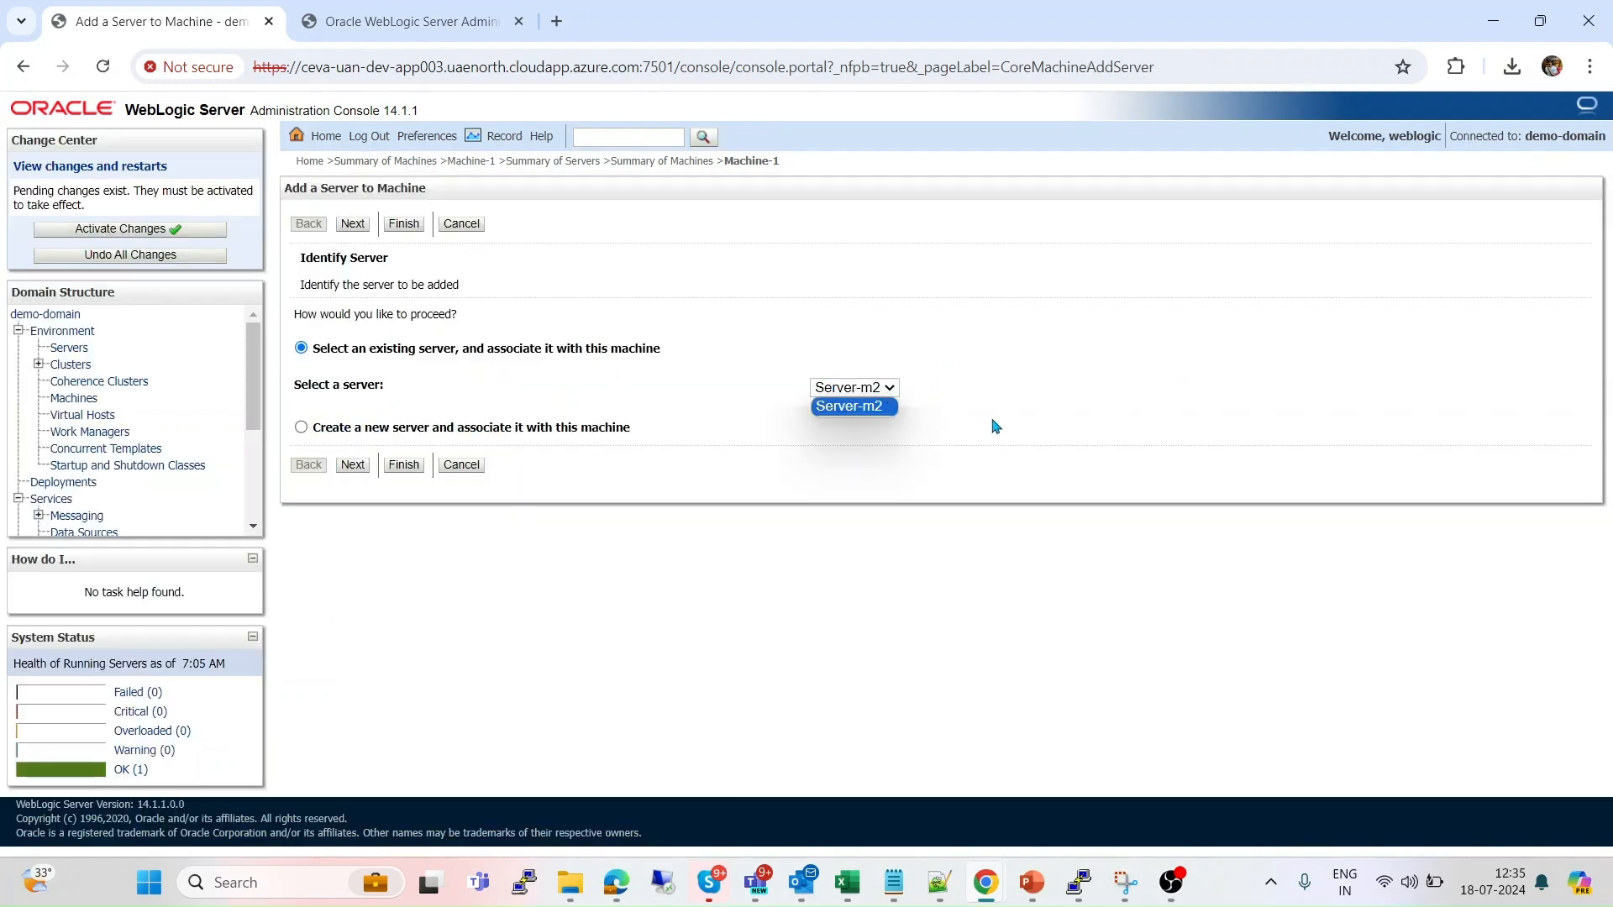
pyautogui.click(823, 490)
pyautogui.click(404, 464)
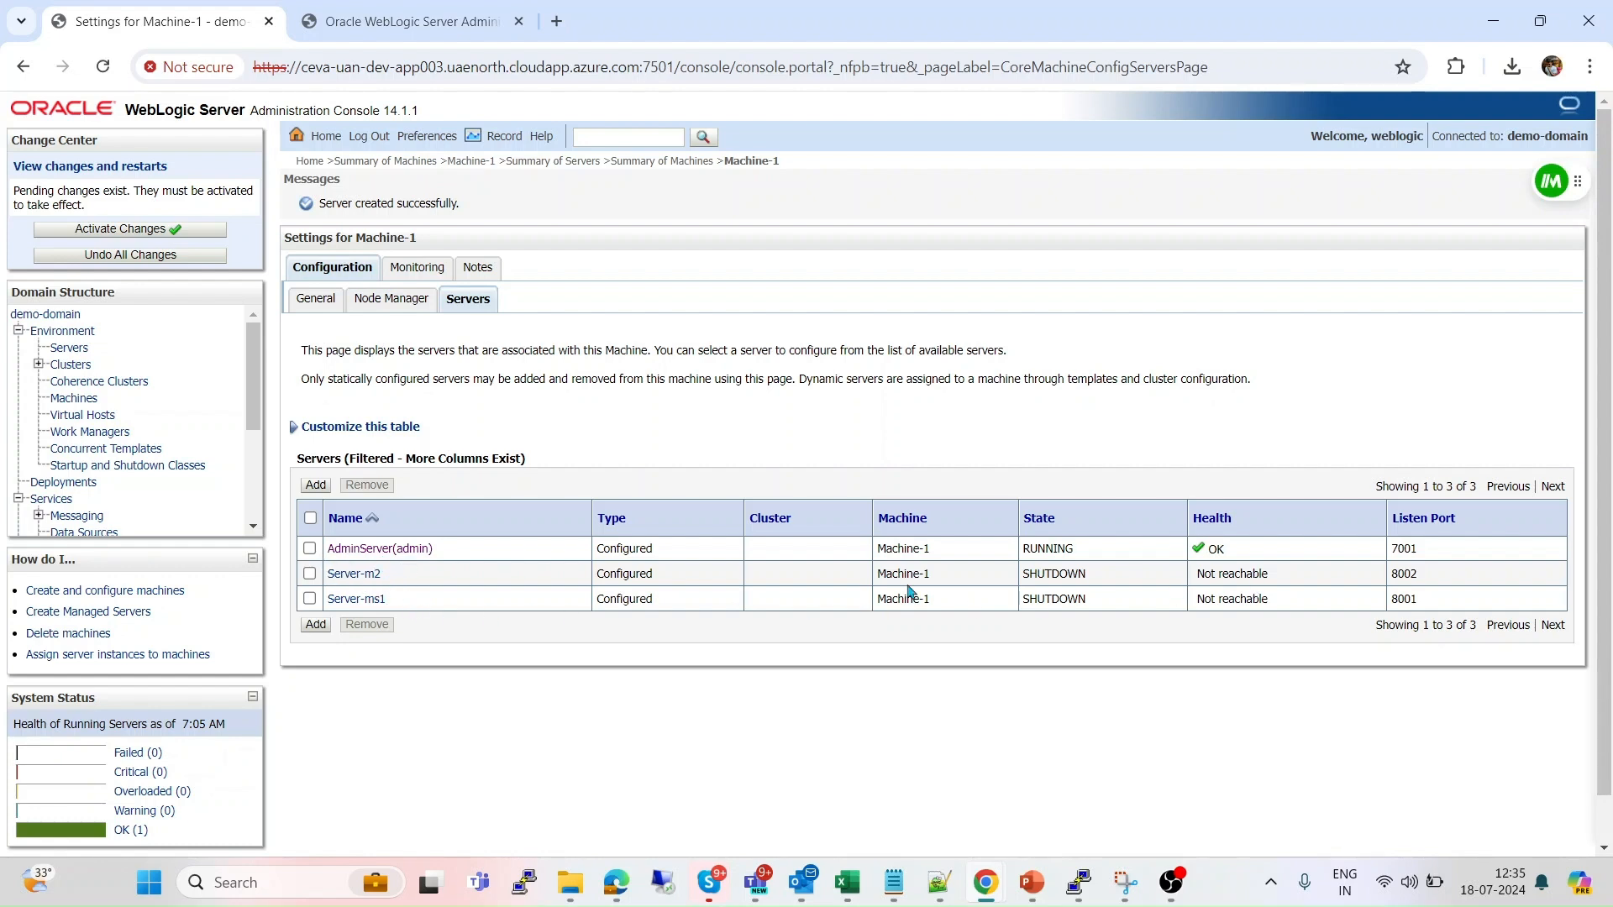
pyautogui.click(171, 230)
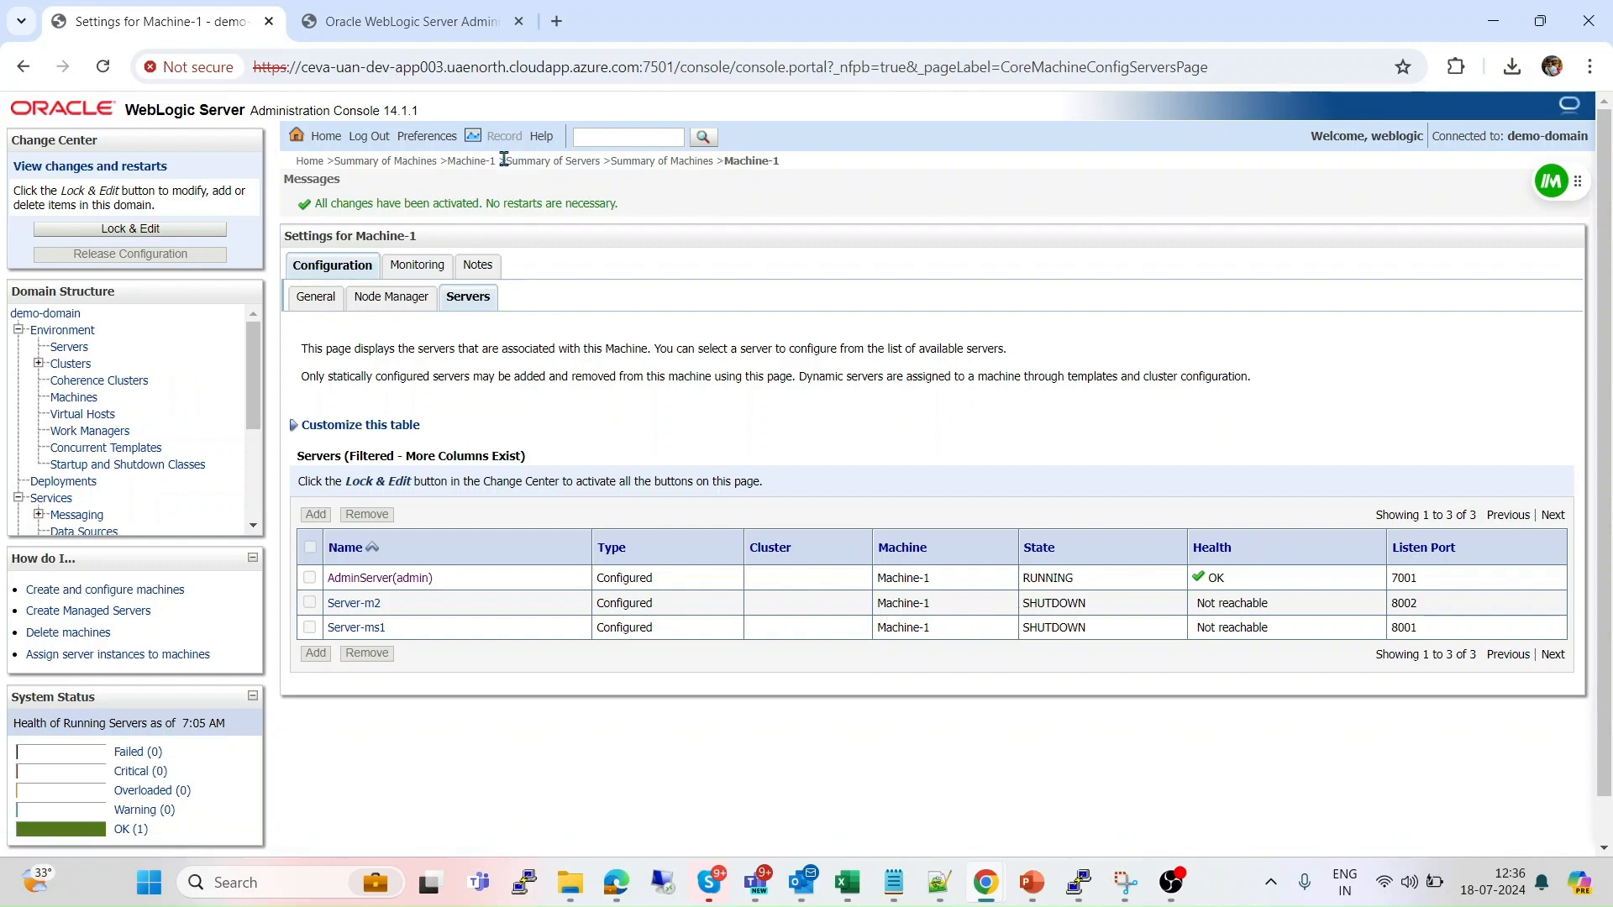
# From the Control tab, start Server-ms1 and refresh until it reads RUNNING.
pyautogui.click(567, 169)
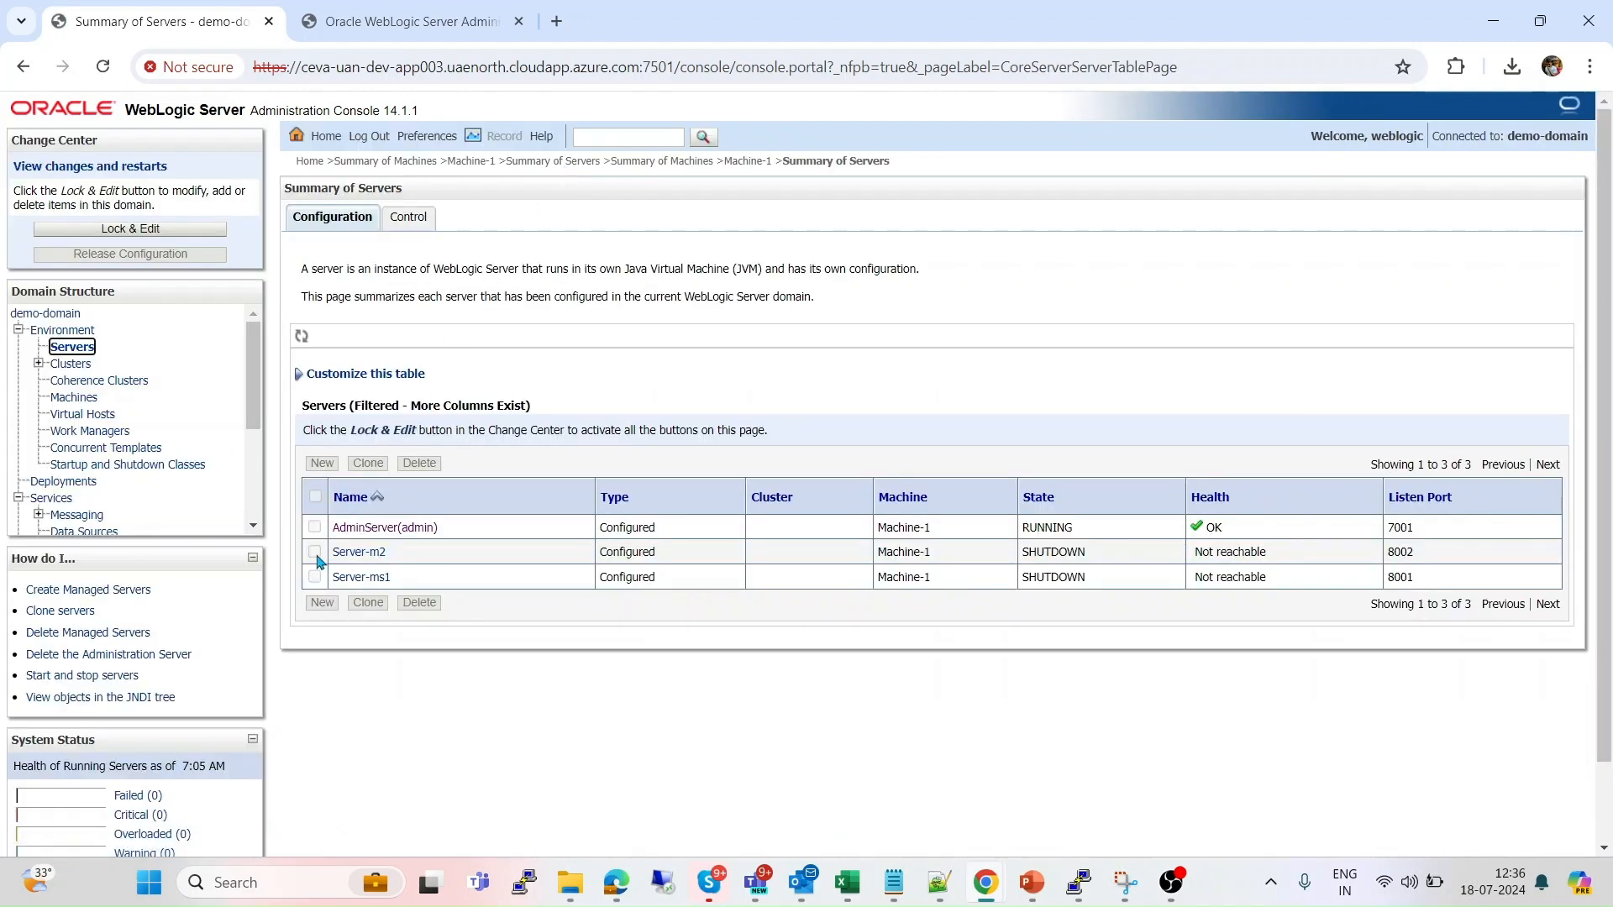
pyautogui.click(407, 218)
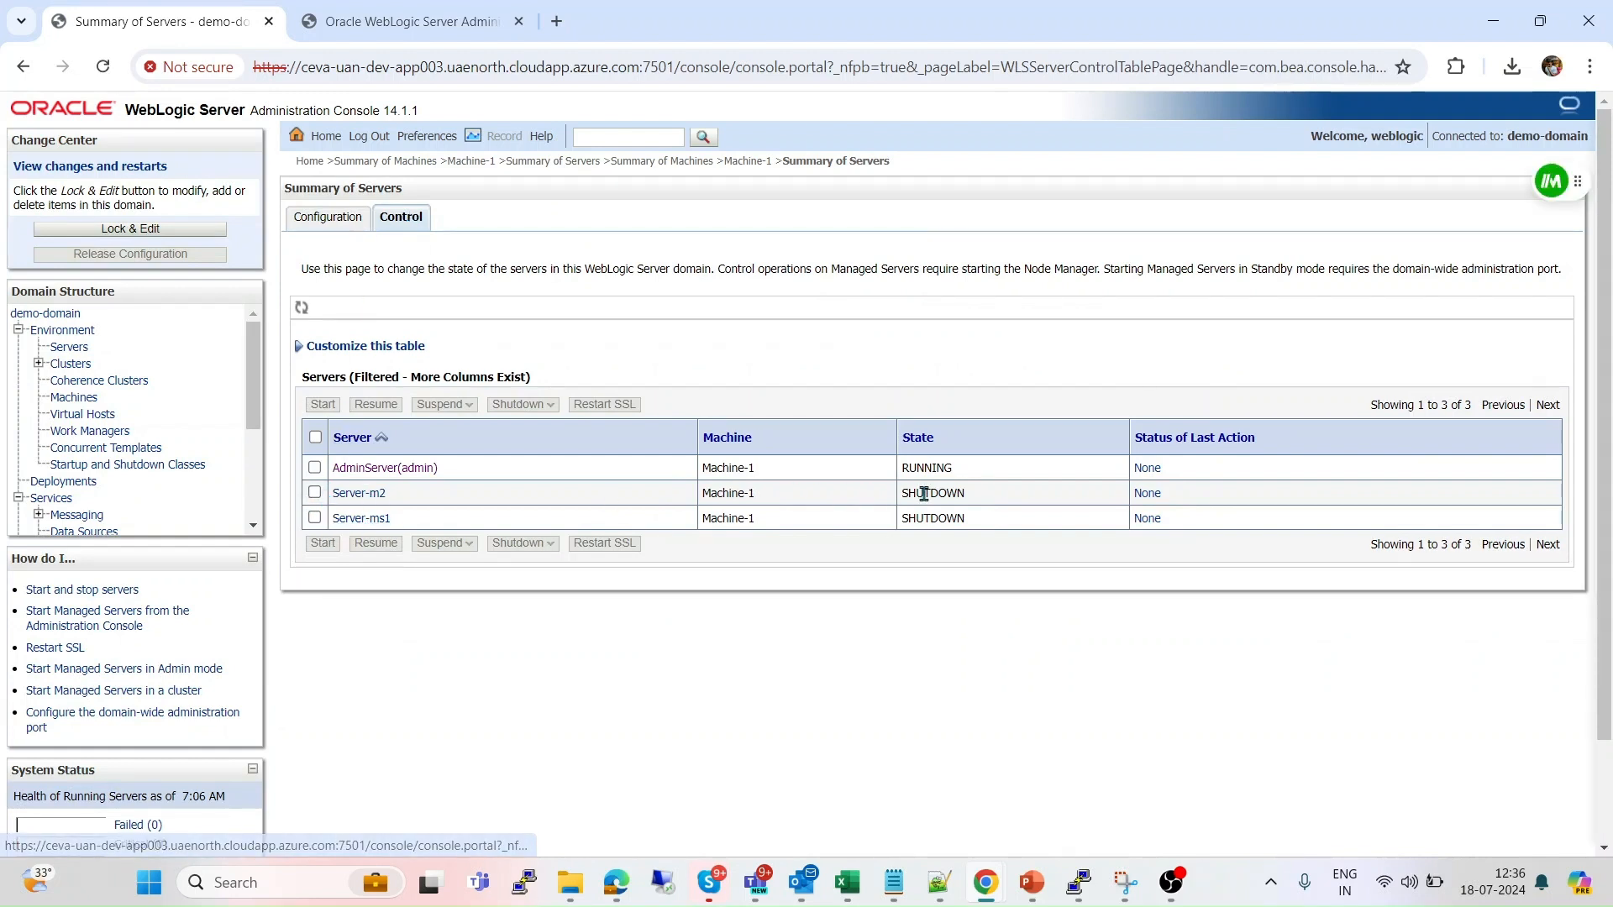
pyautogui.click(315, 519)
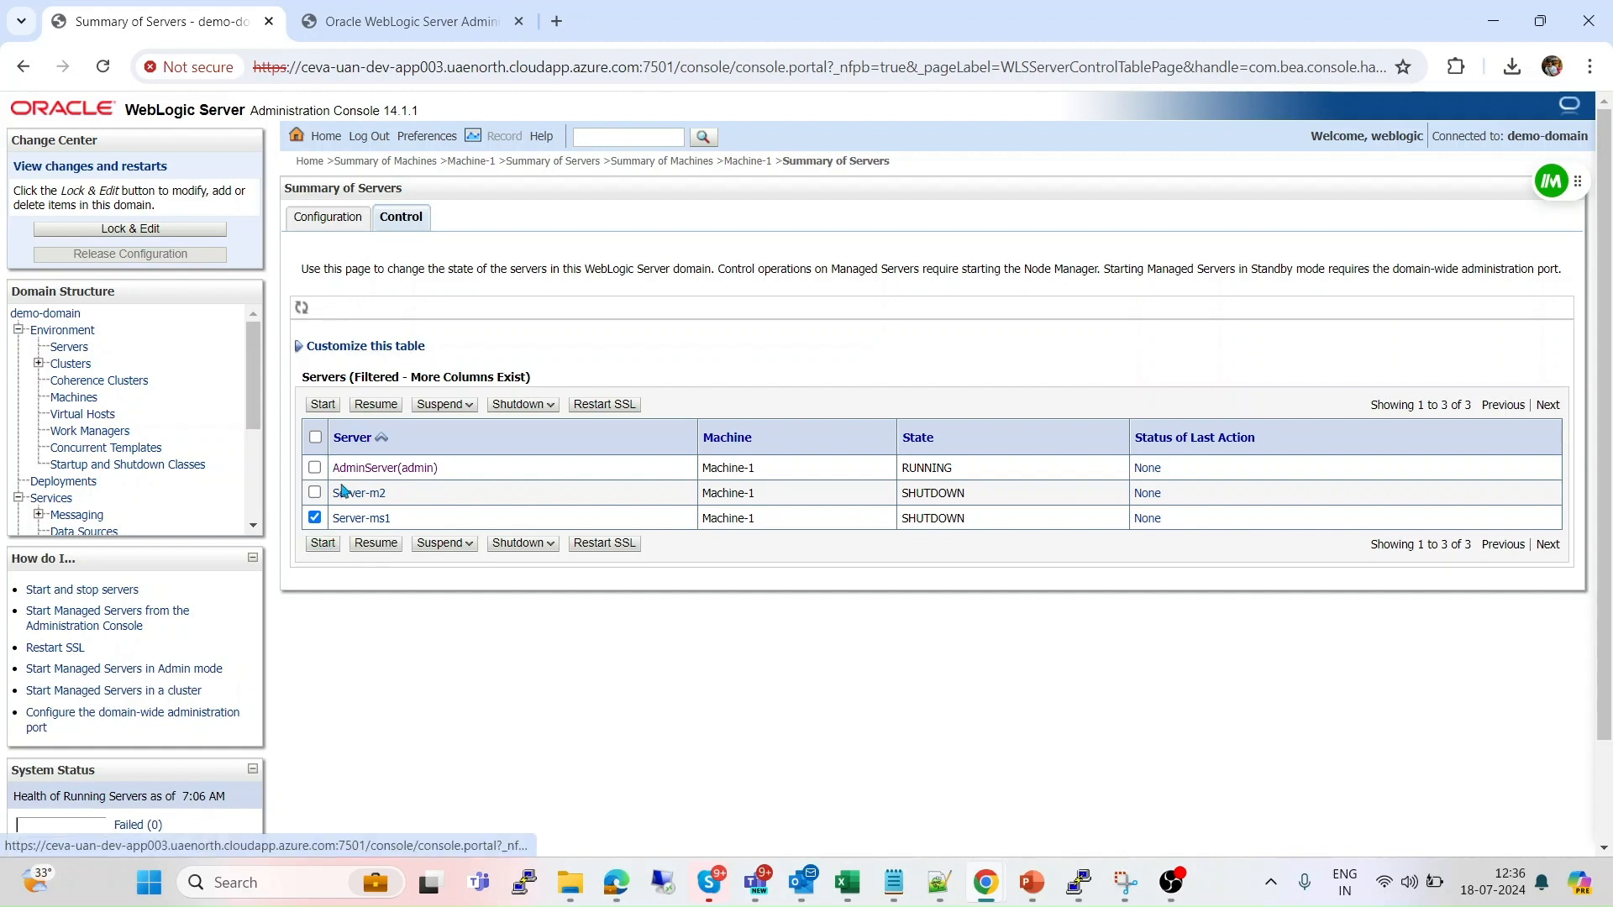
pyautogui.click(326, 544)
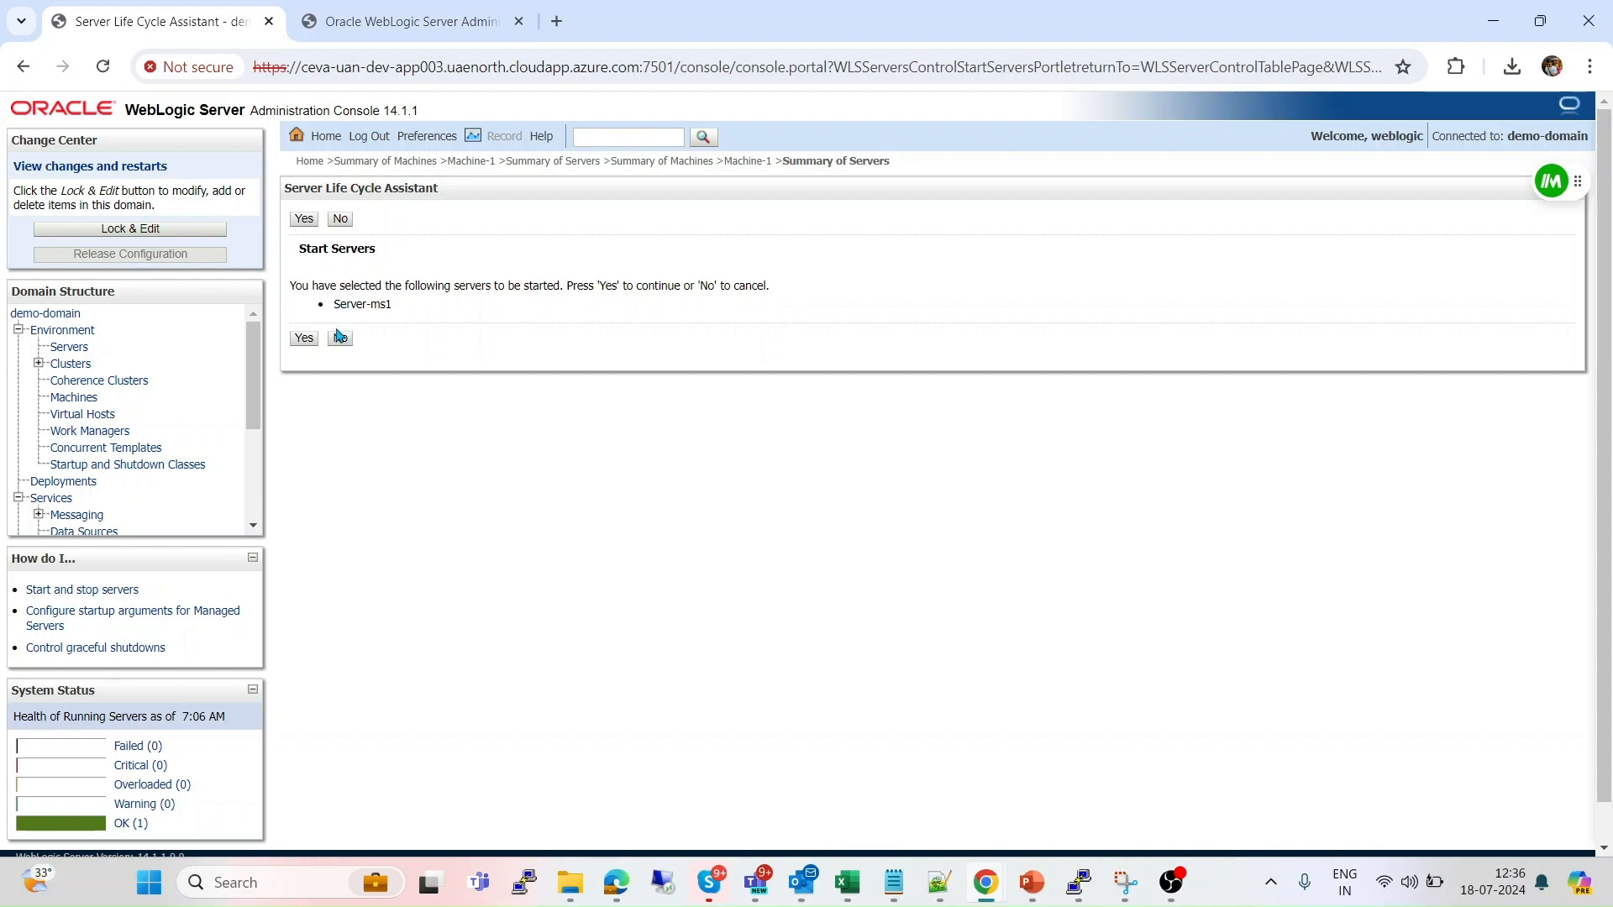
pyautogui.click(304, 338)
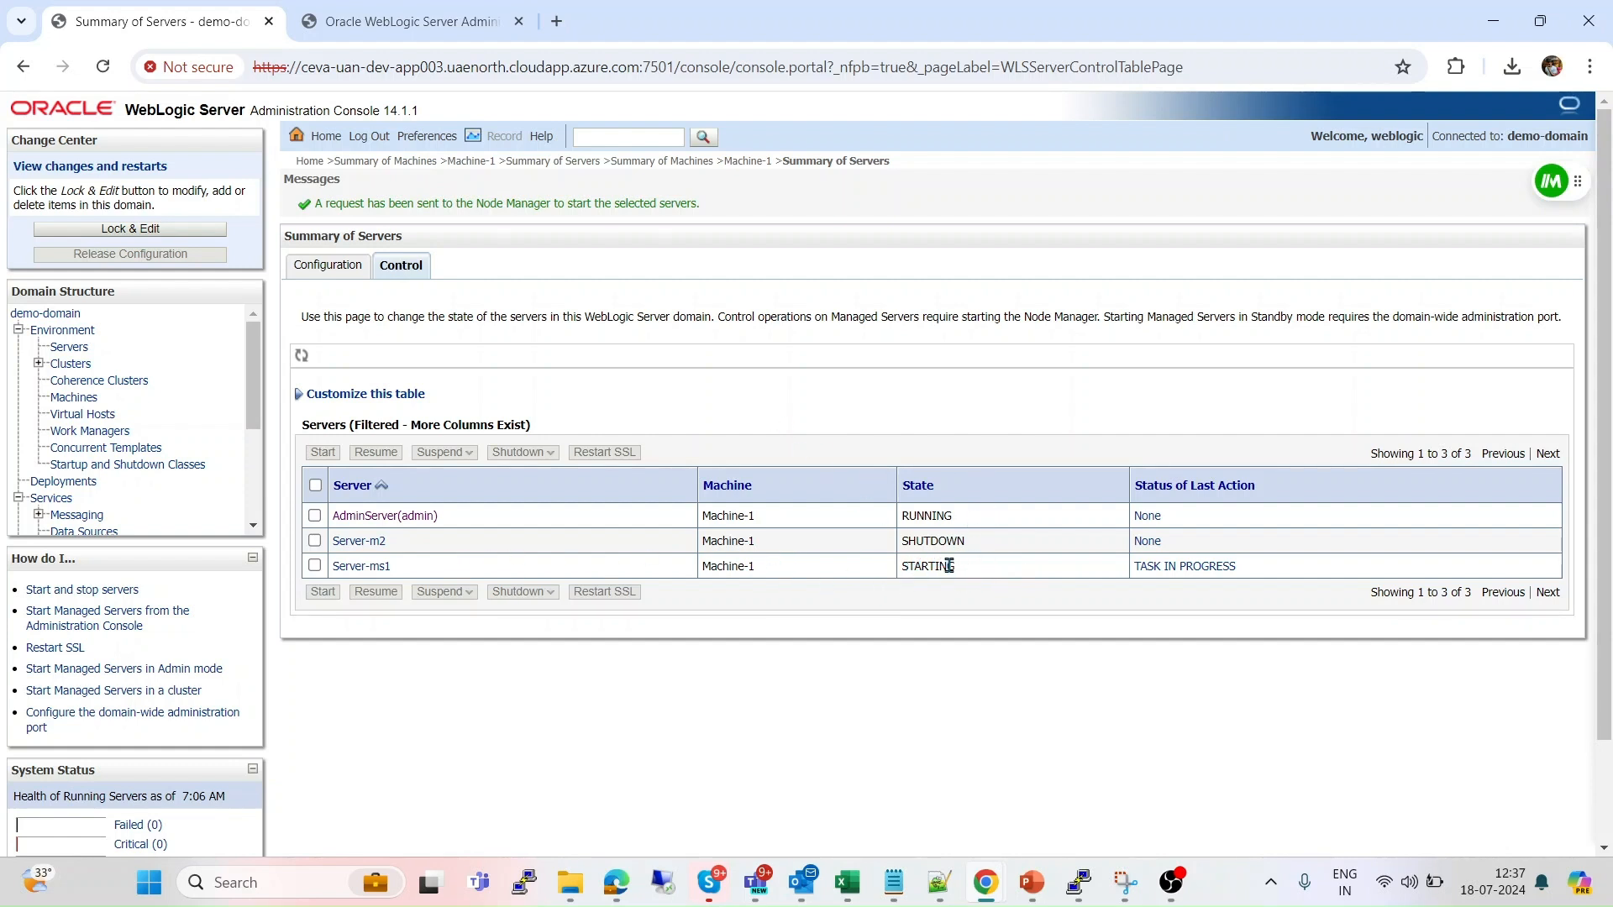
pyautogui.click(108, 70)
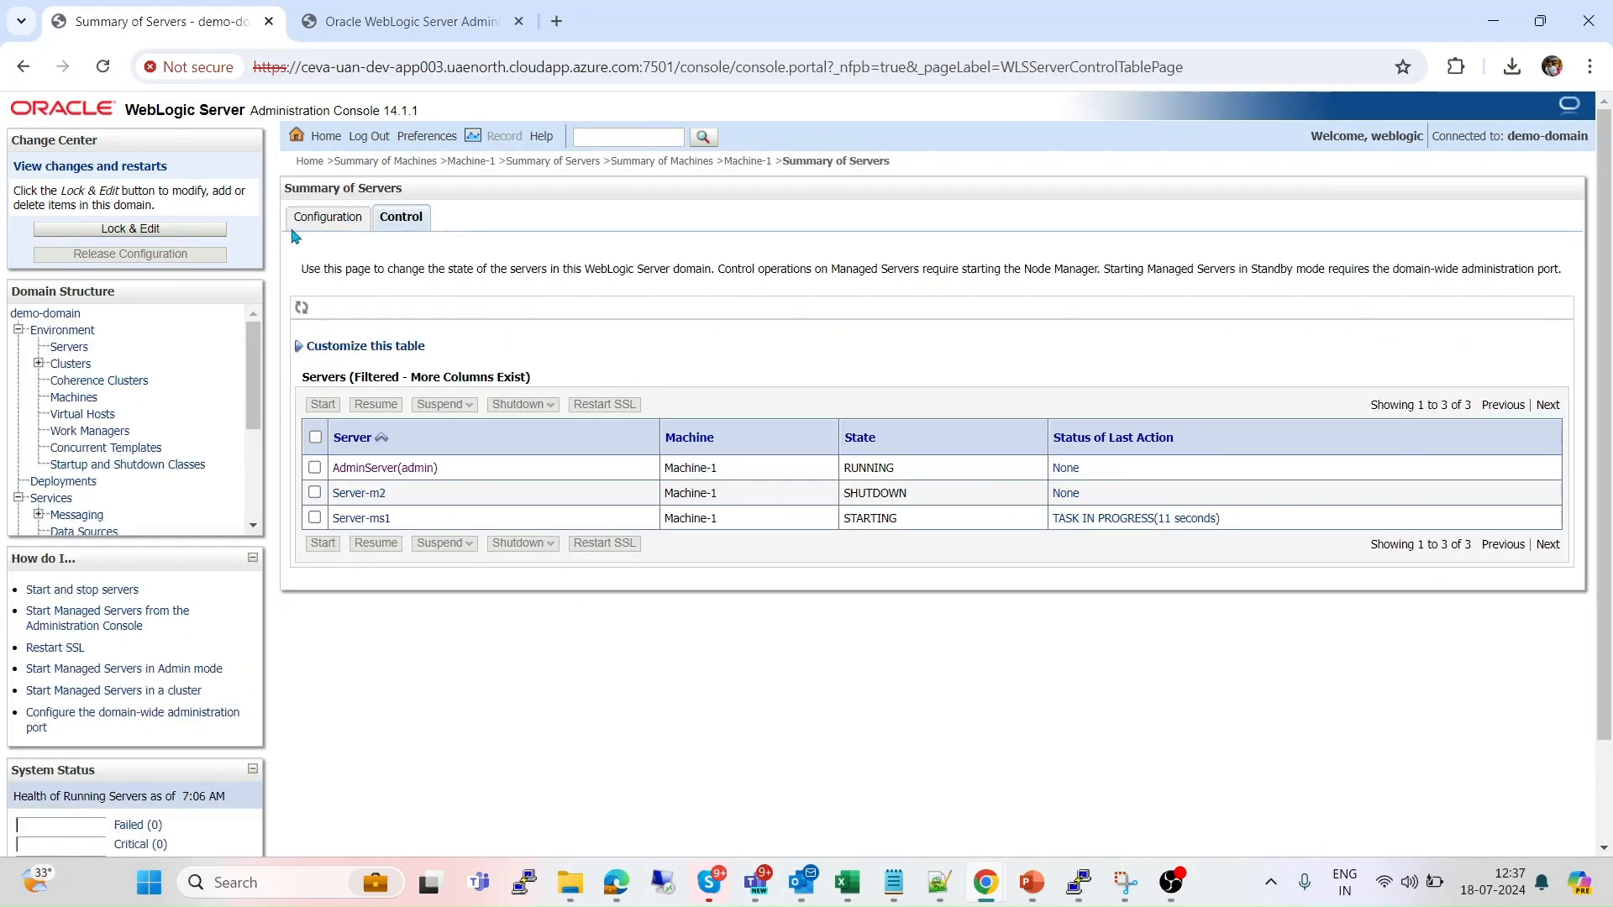
pyautogui.click(101, 73)
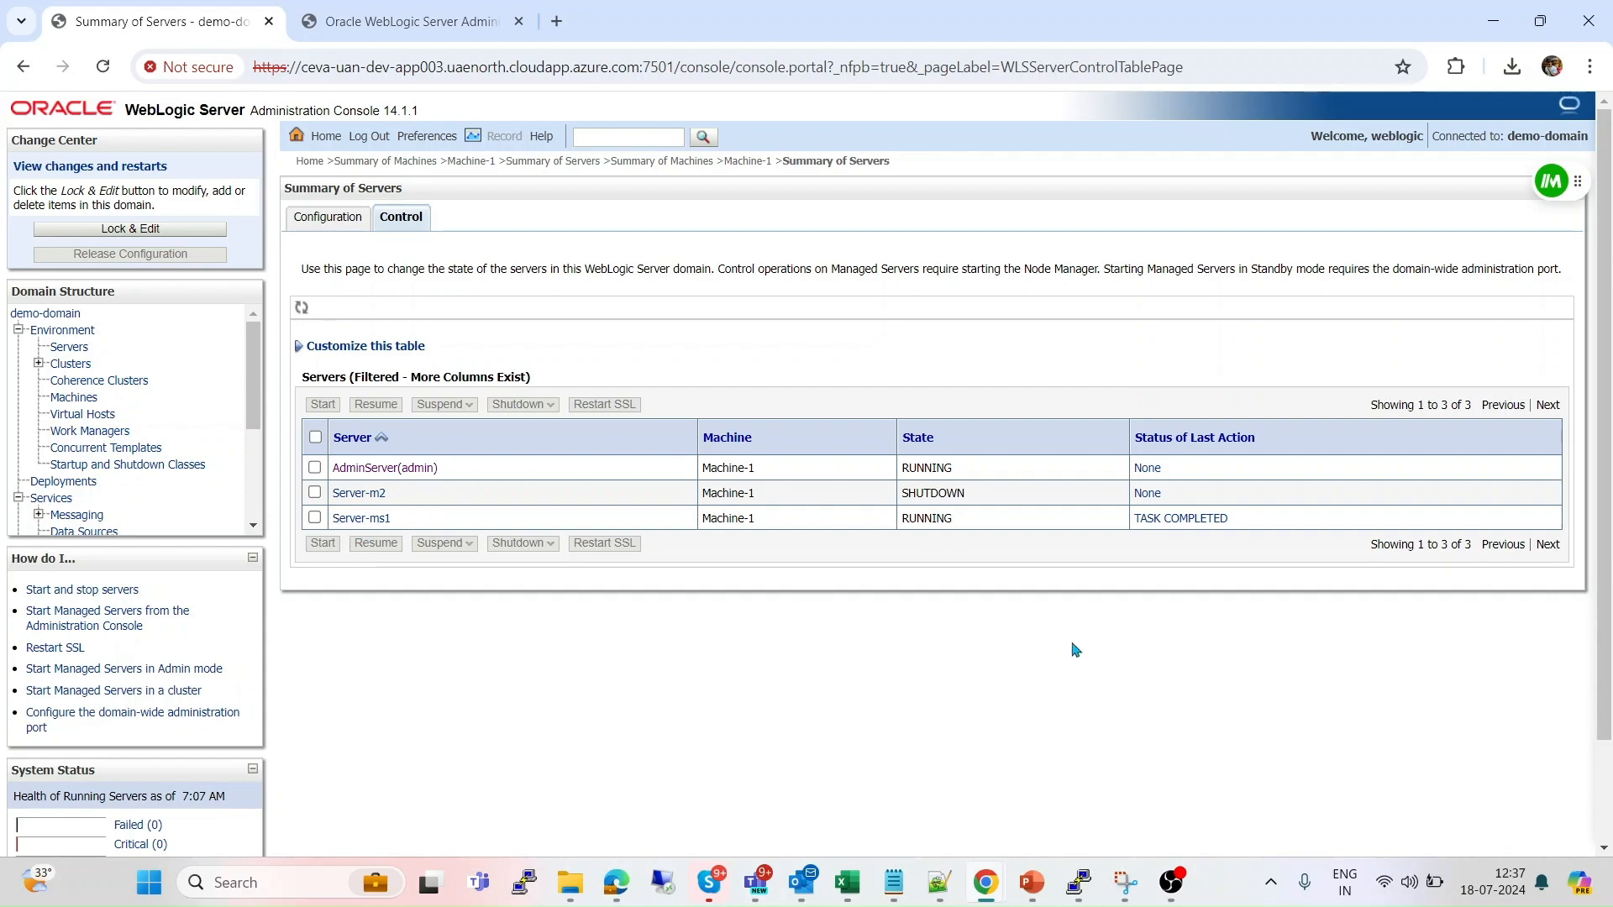
# Run ./stopNodeManager.sh in PuTTY to stop Node Manager, then return to the console.
pyautogui.moveTo(1082, 884)
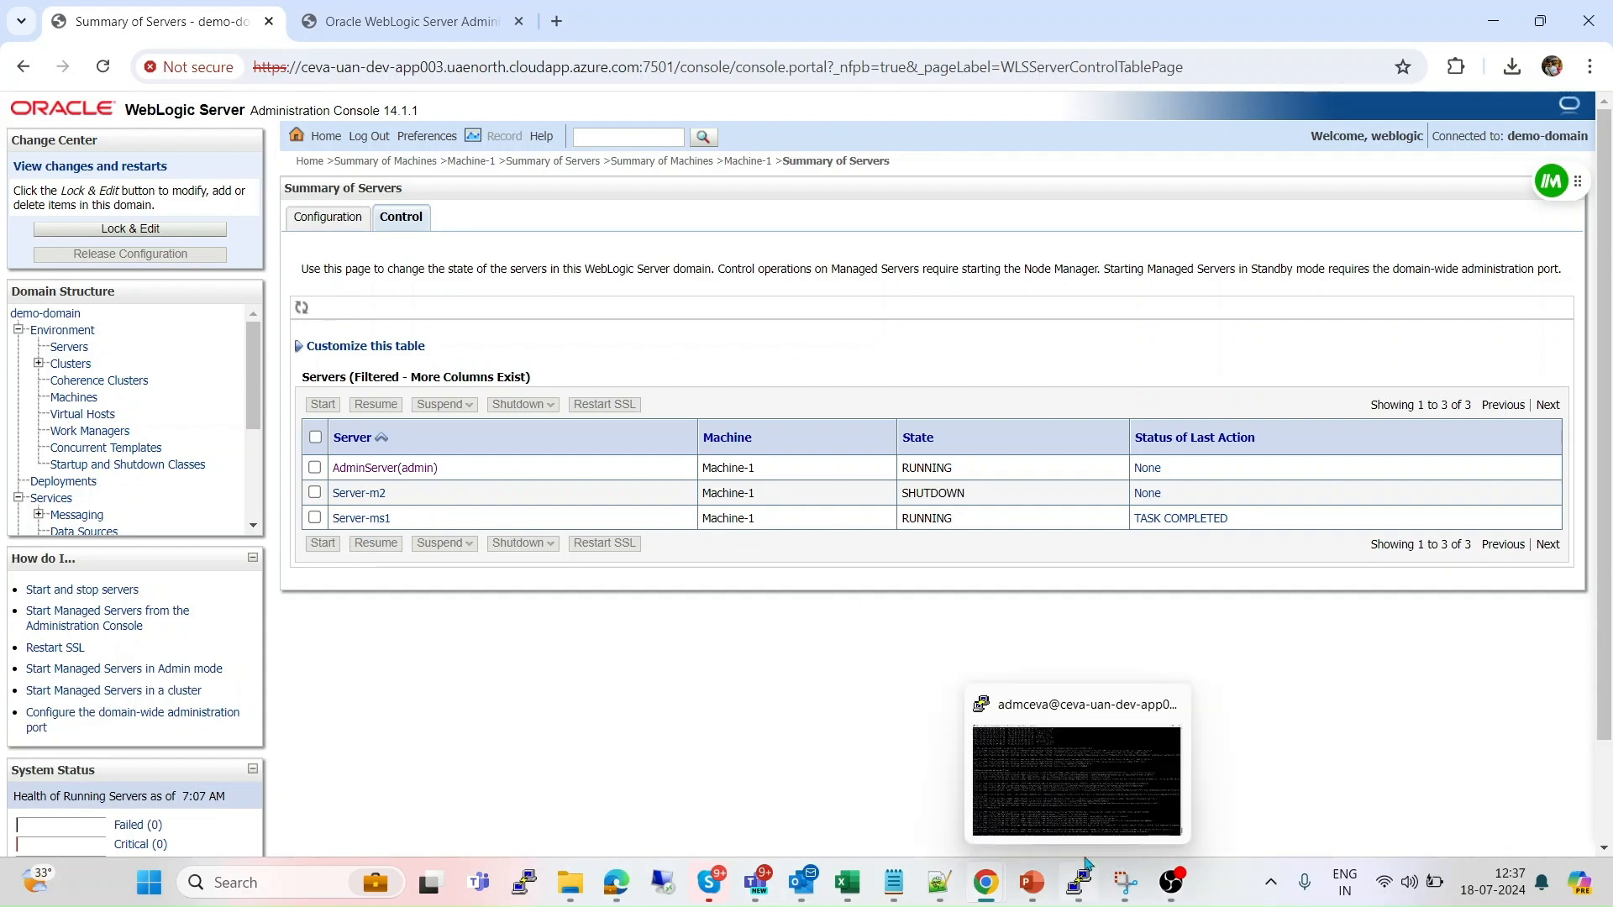
pyautogui.click(1127, 784)
pyautogui.write('./st')
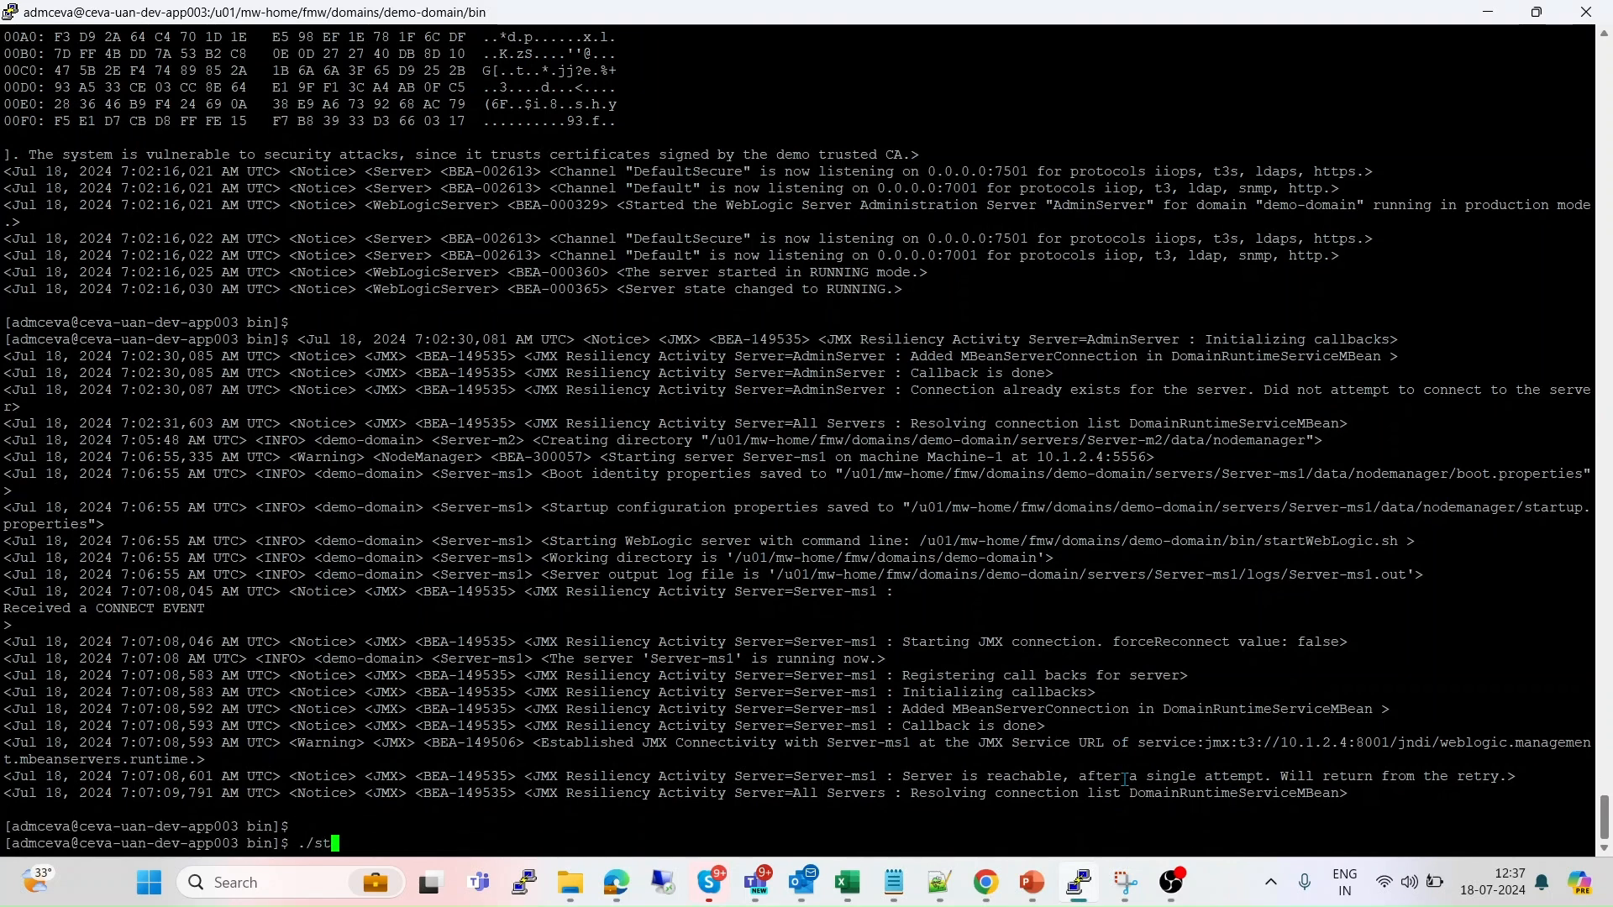
pyautogui.write('opN')
pyautogui.press('Tab')
pyautogui.press('Return')
pyautogui.press('Return')
pyautogui.press('Return')
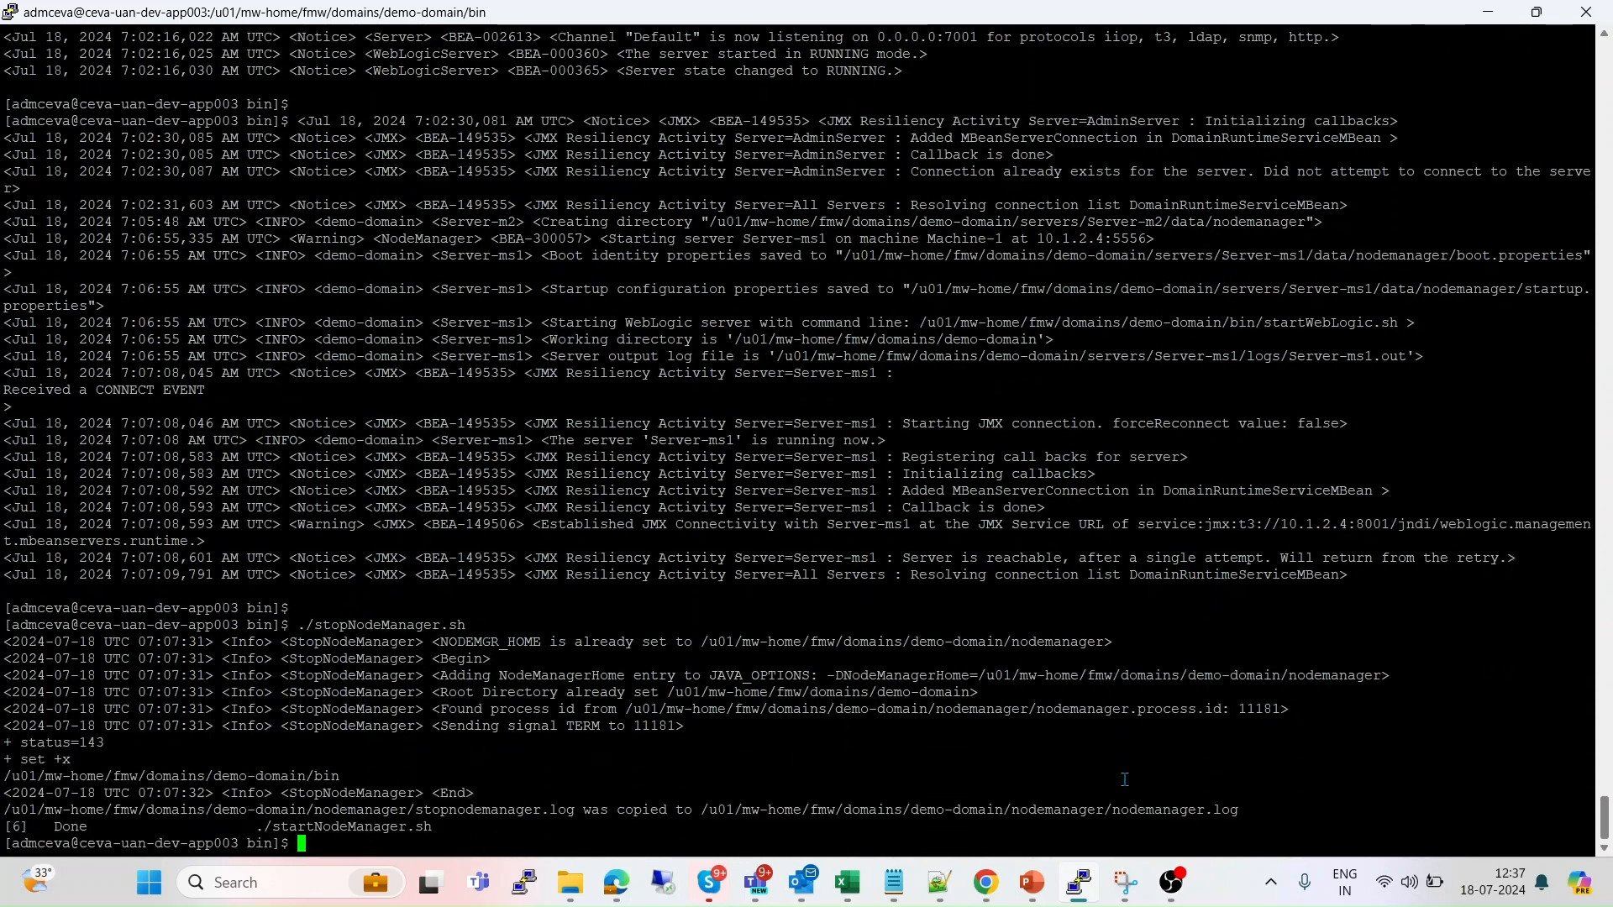
pyautogui.hotkey('alt', 'Tab')
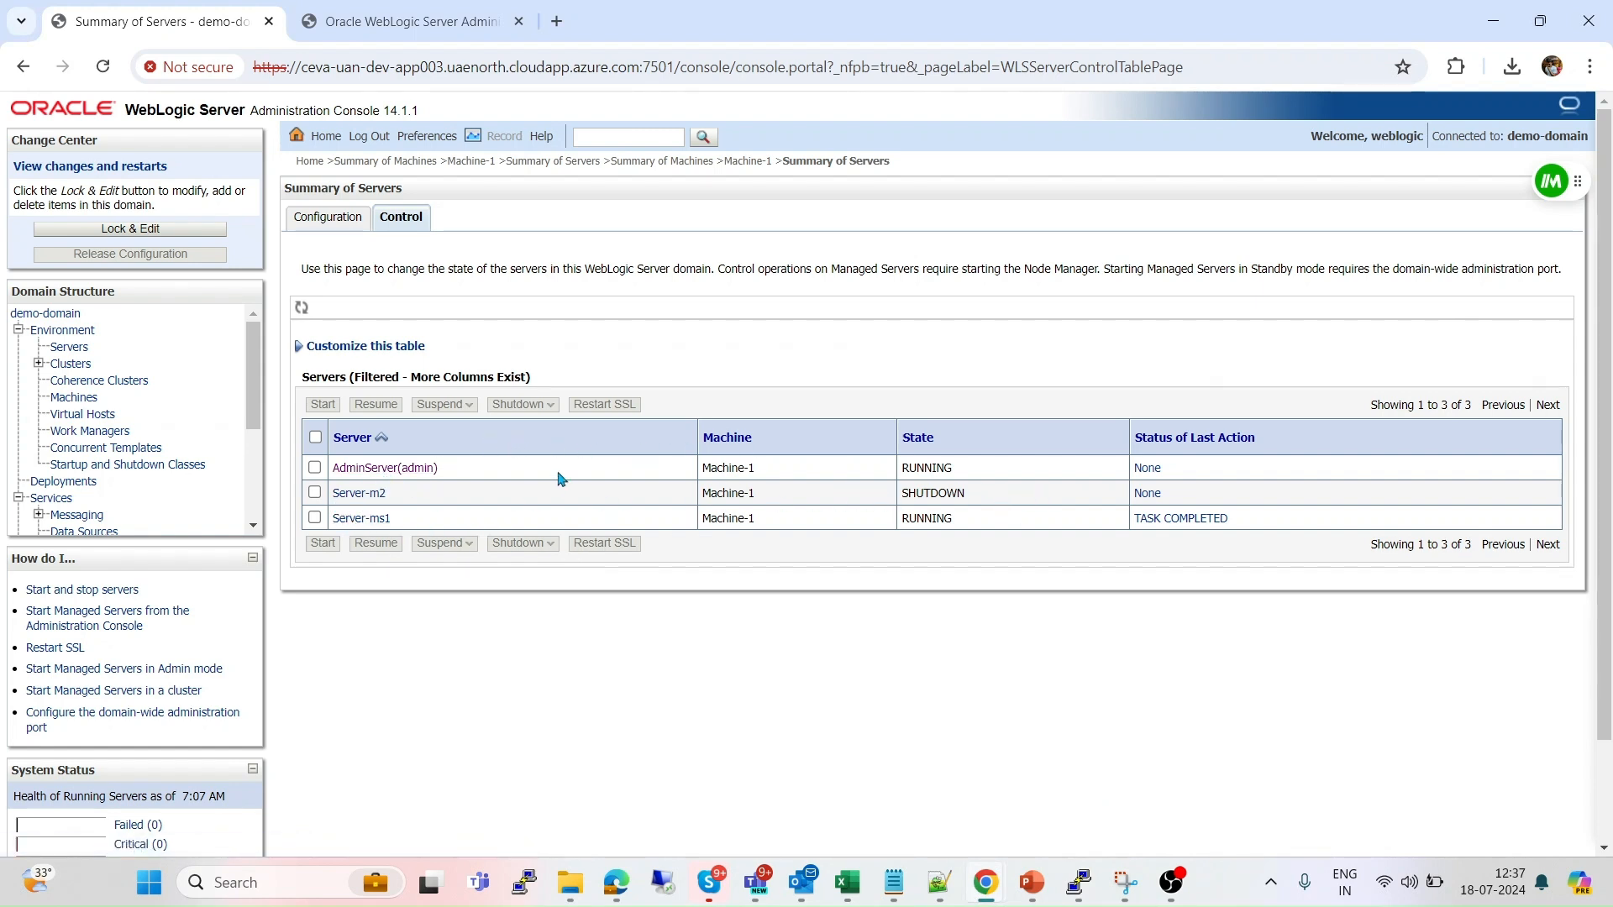
# Attempt to start Server-m2, which fails because Machine-1's Node Manager is unreachable.
pyautogui.click(316, 494)
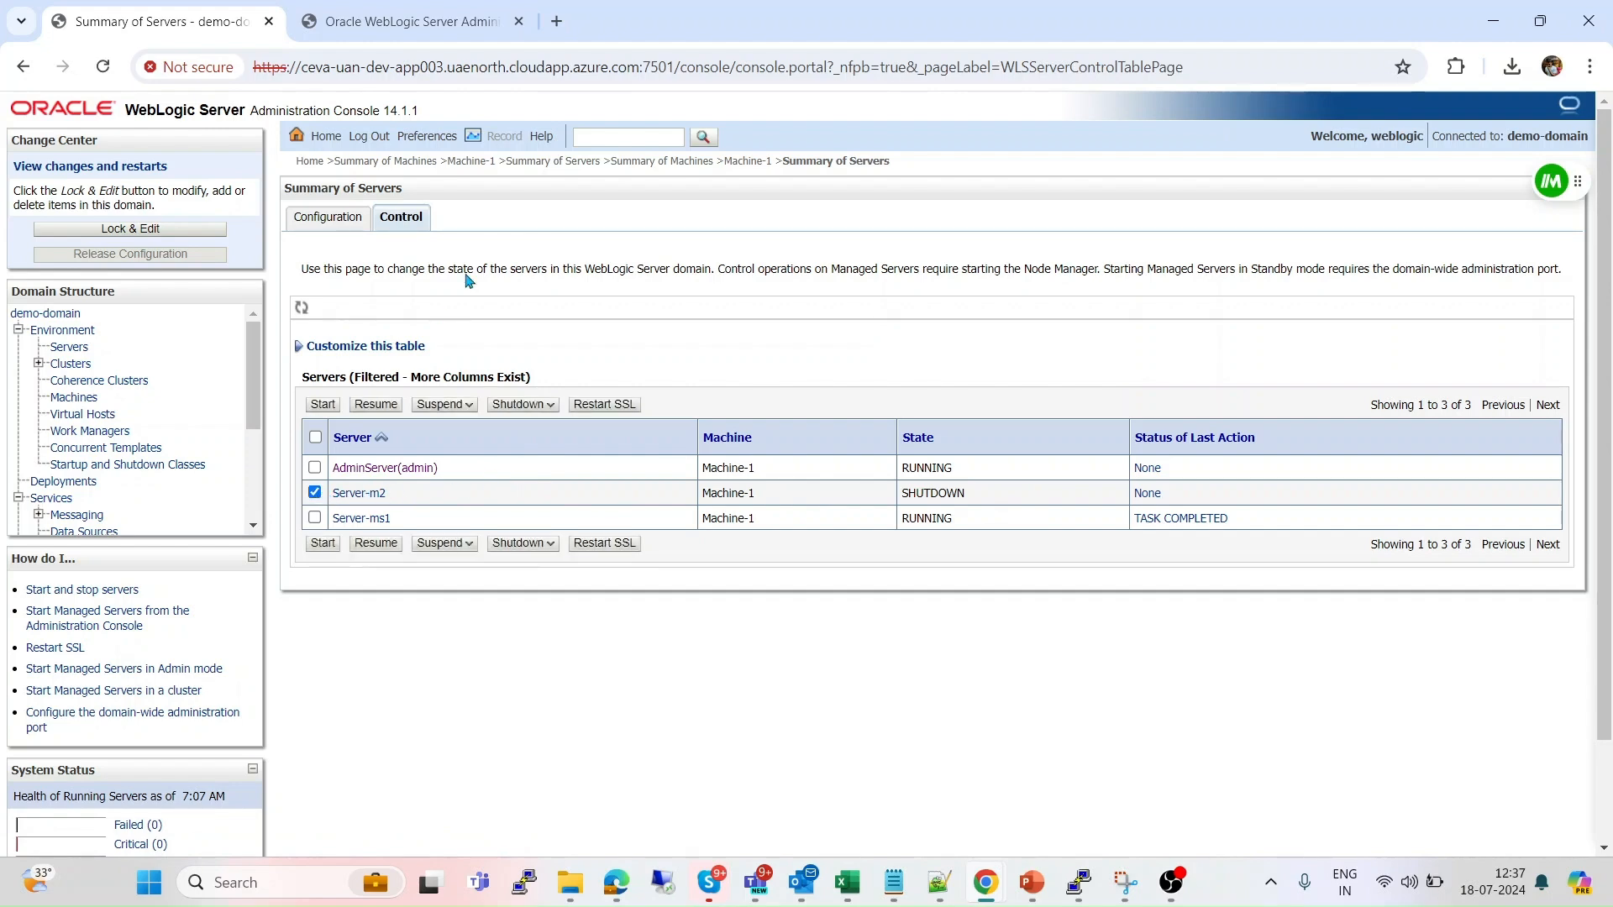
pyautogui.click(323, 544)
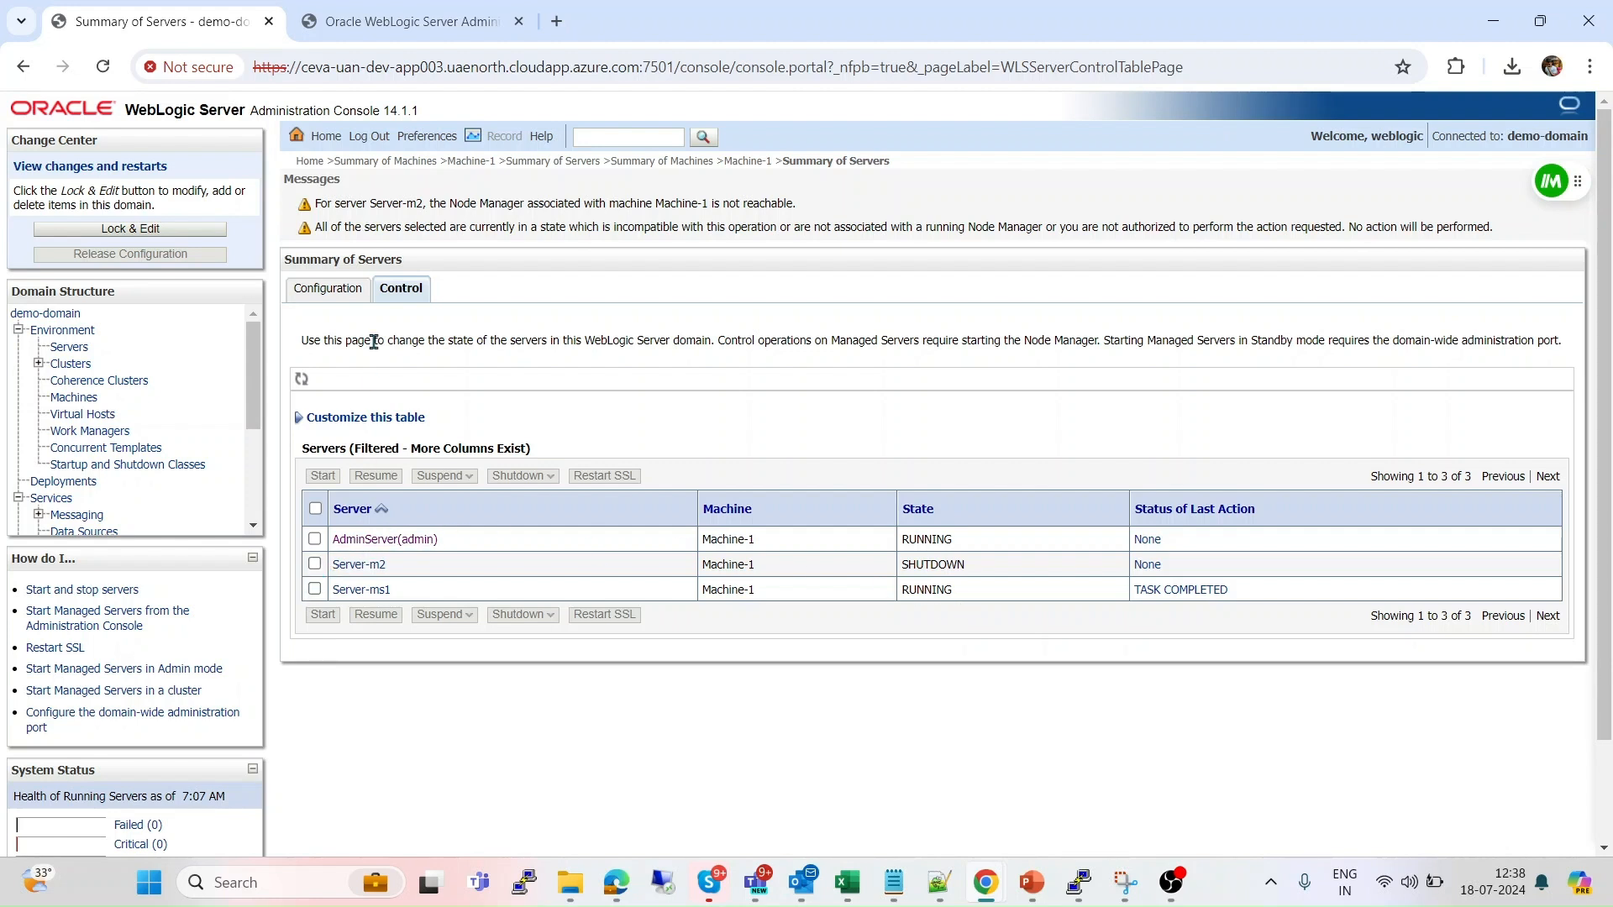
# Force shutdown of Server-ms1 immediately and refresh to confirm it shows SHUTDOWN.
pyautogui.click(315, 589)
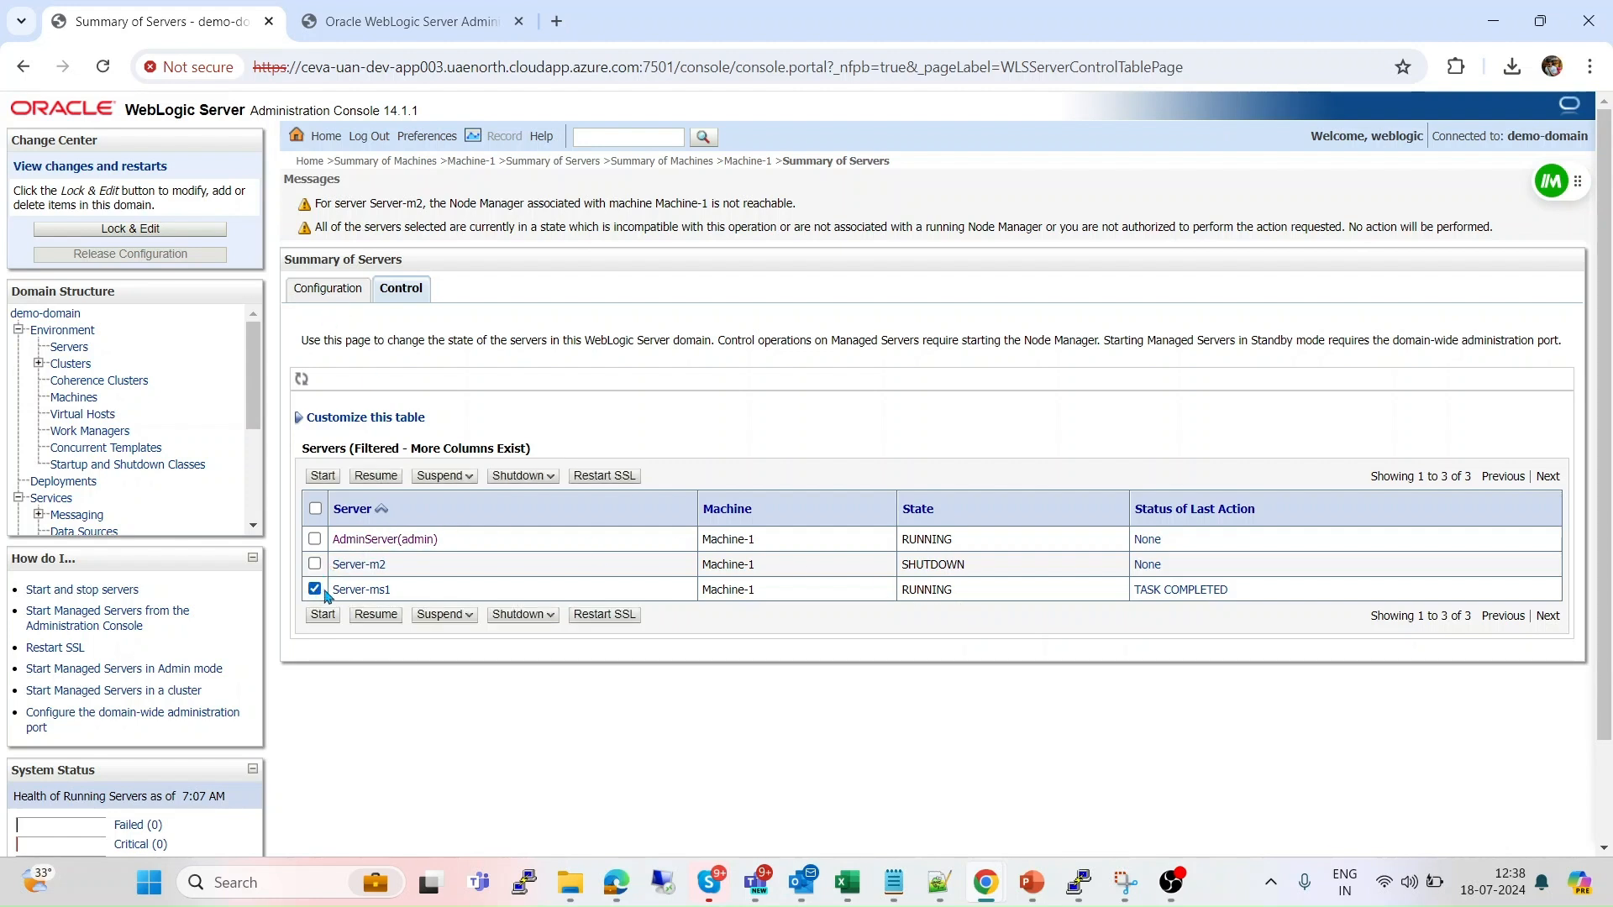
pyautogui.click(542, 618)
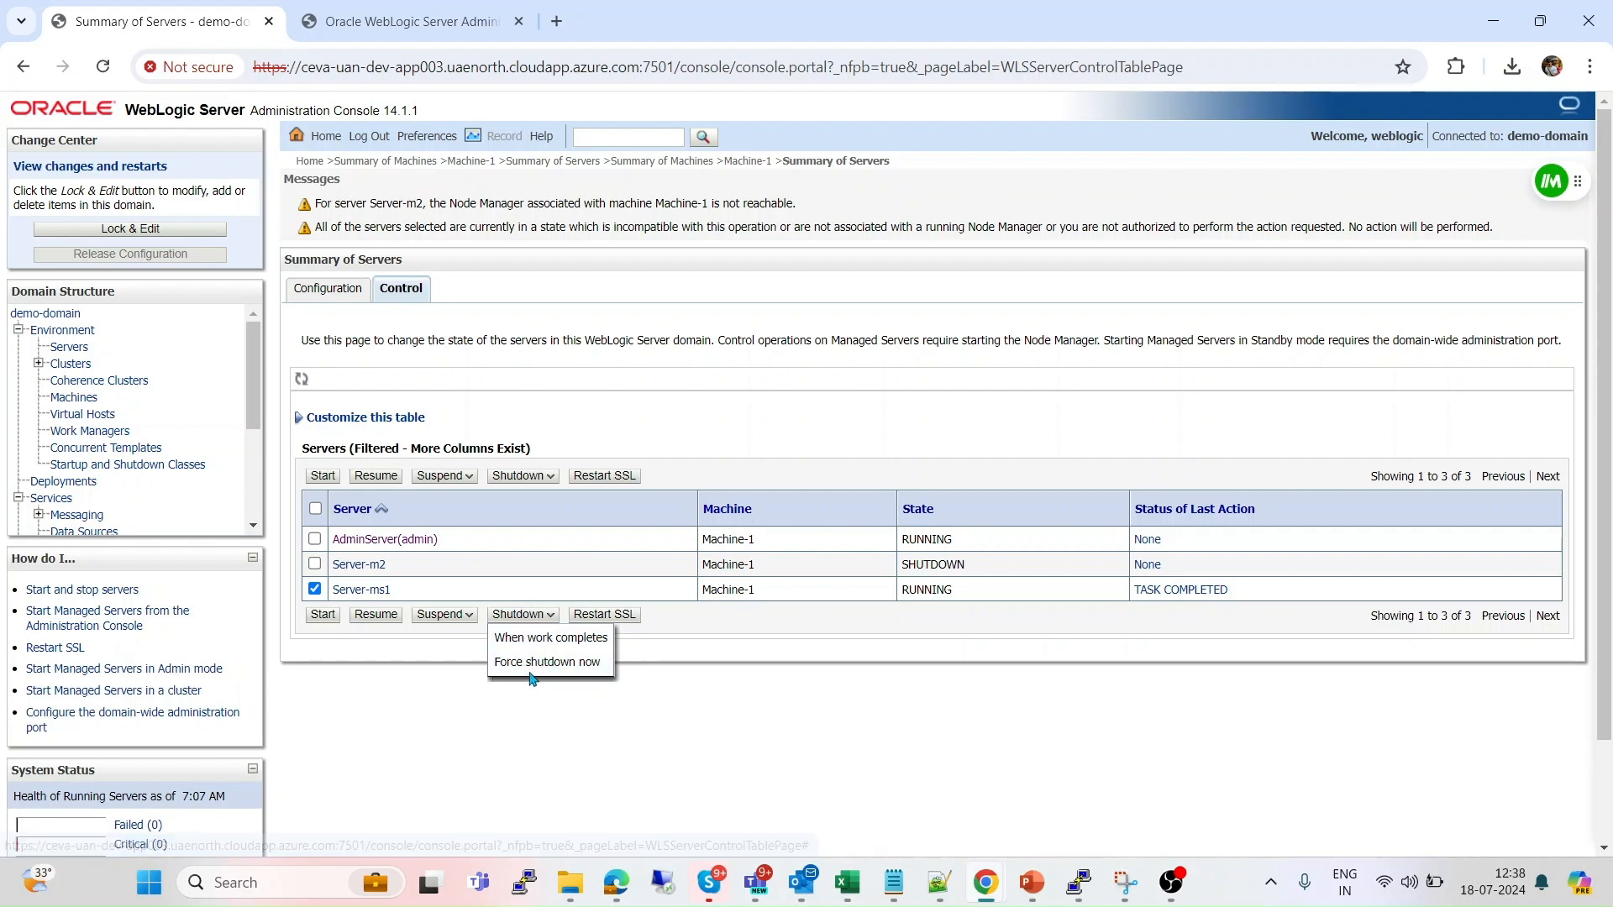
pyautogui.click(561, 663)
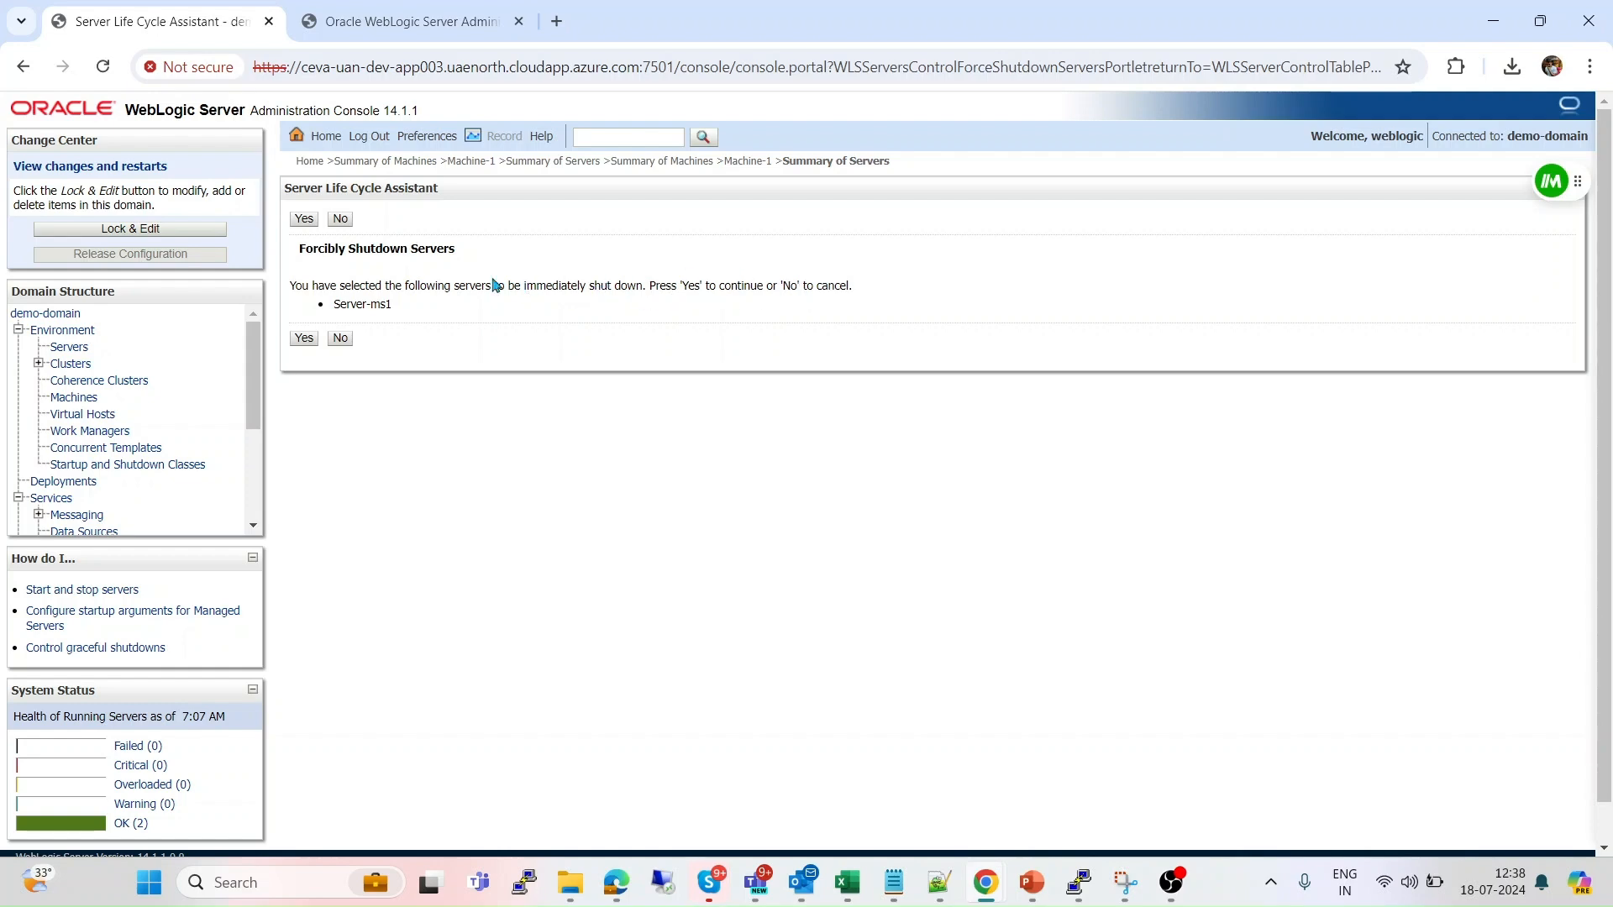
pyautogui.click(301, 342)
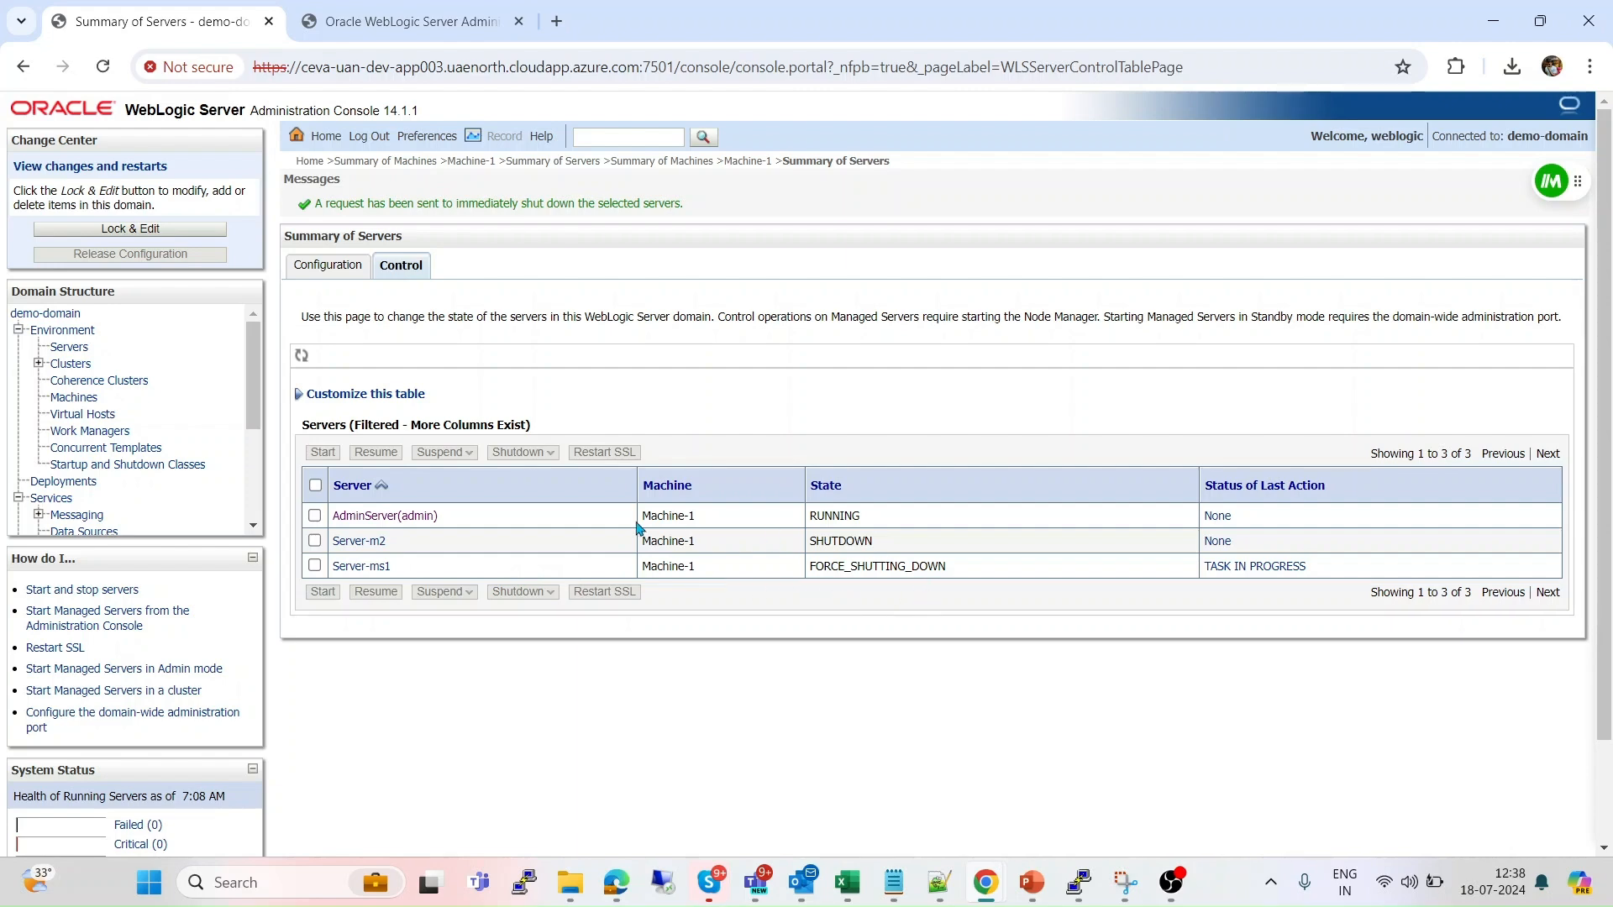
pyautogui.click(103, 69)
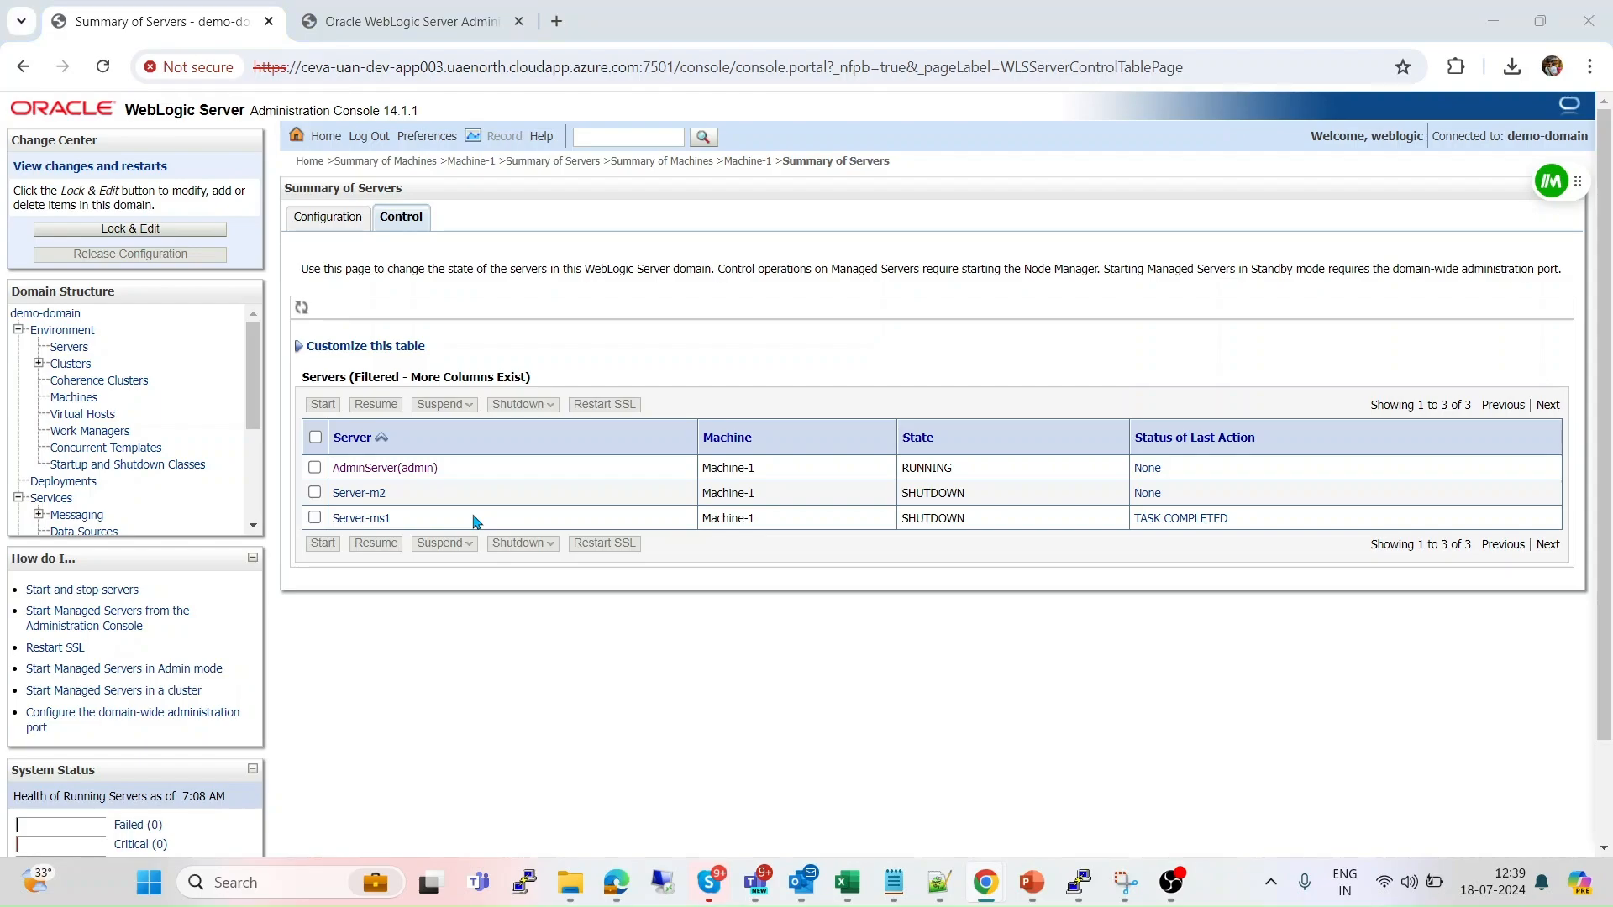
# Start Node Manager in the background with './startNodeManager.sh &' in PuTTY.
pyautogui.hotkey('alt', 'Tab')
pyautogui.press('Return')
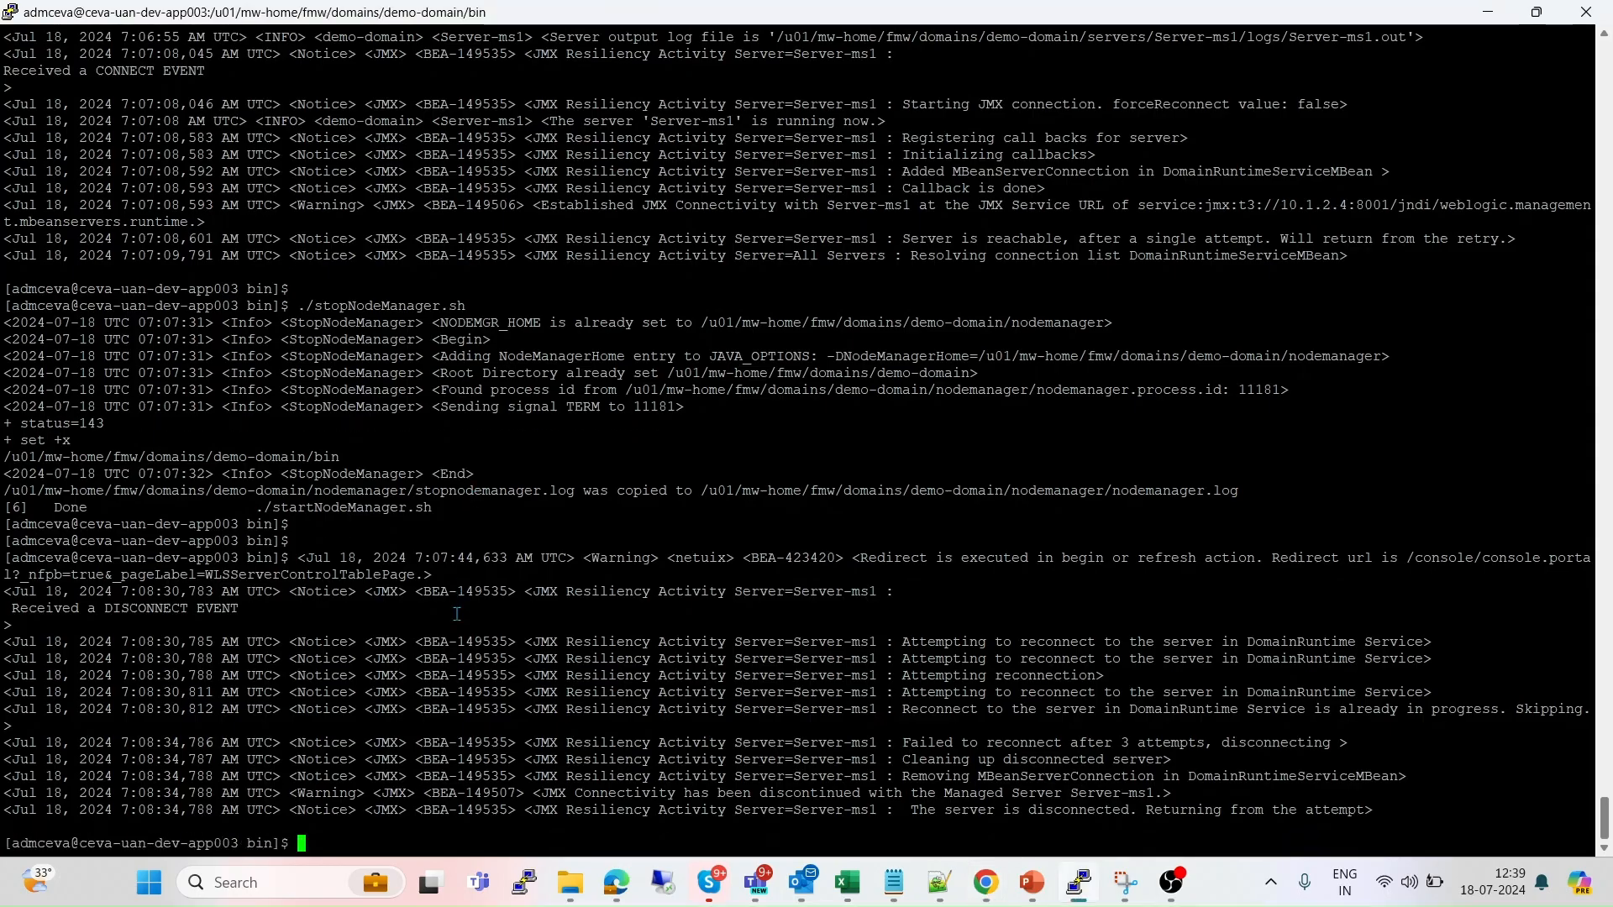
pyautogui.write('./startNodeManager.sh &')
pyautogui.press('Return')
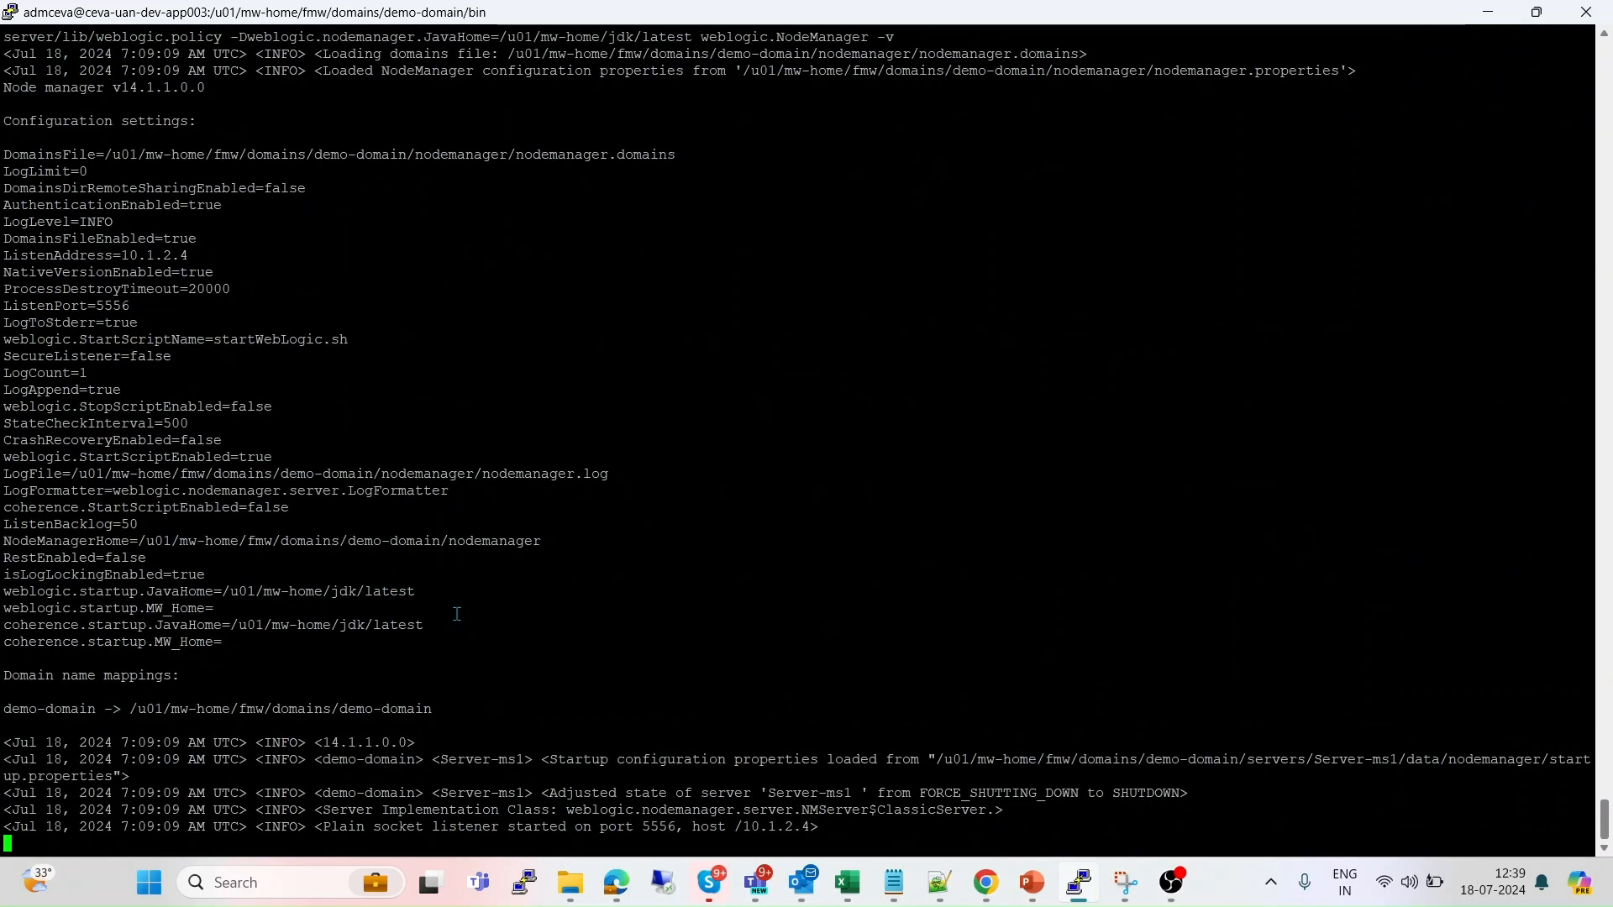
pyautogui.hotkey('alt', 'Tab')
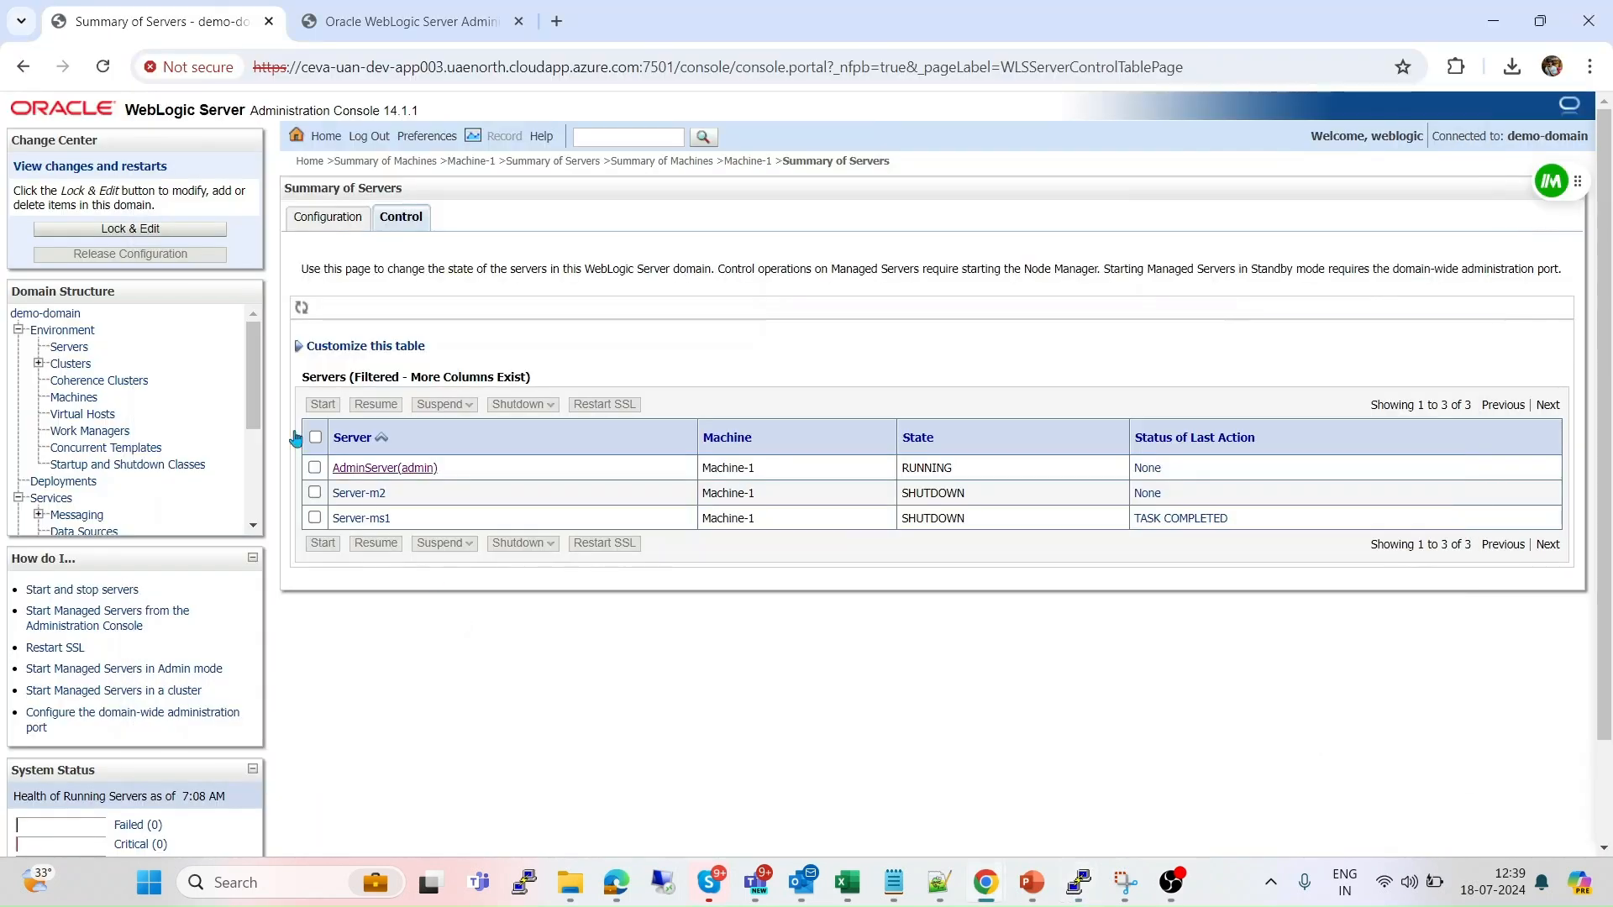
# Start Server-m2 from the Control tab and confirm.
pyautogui.click(315, 493)
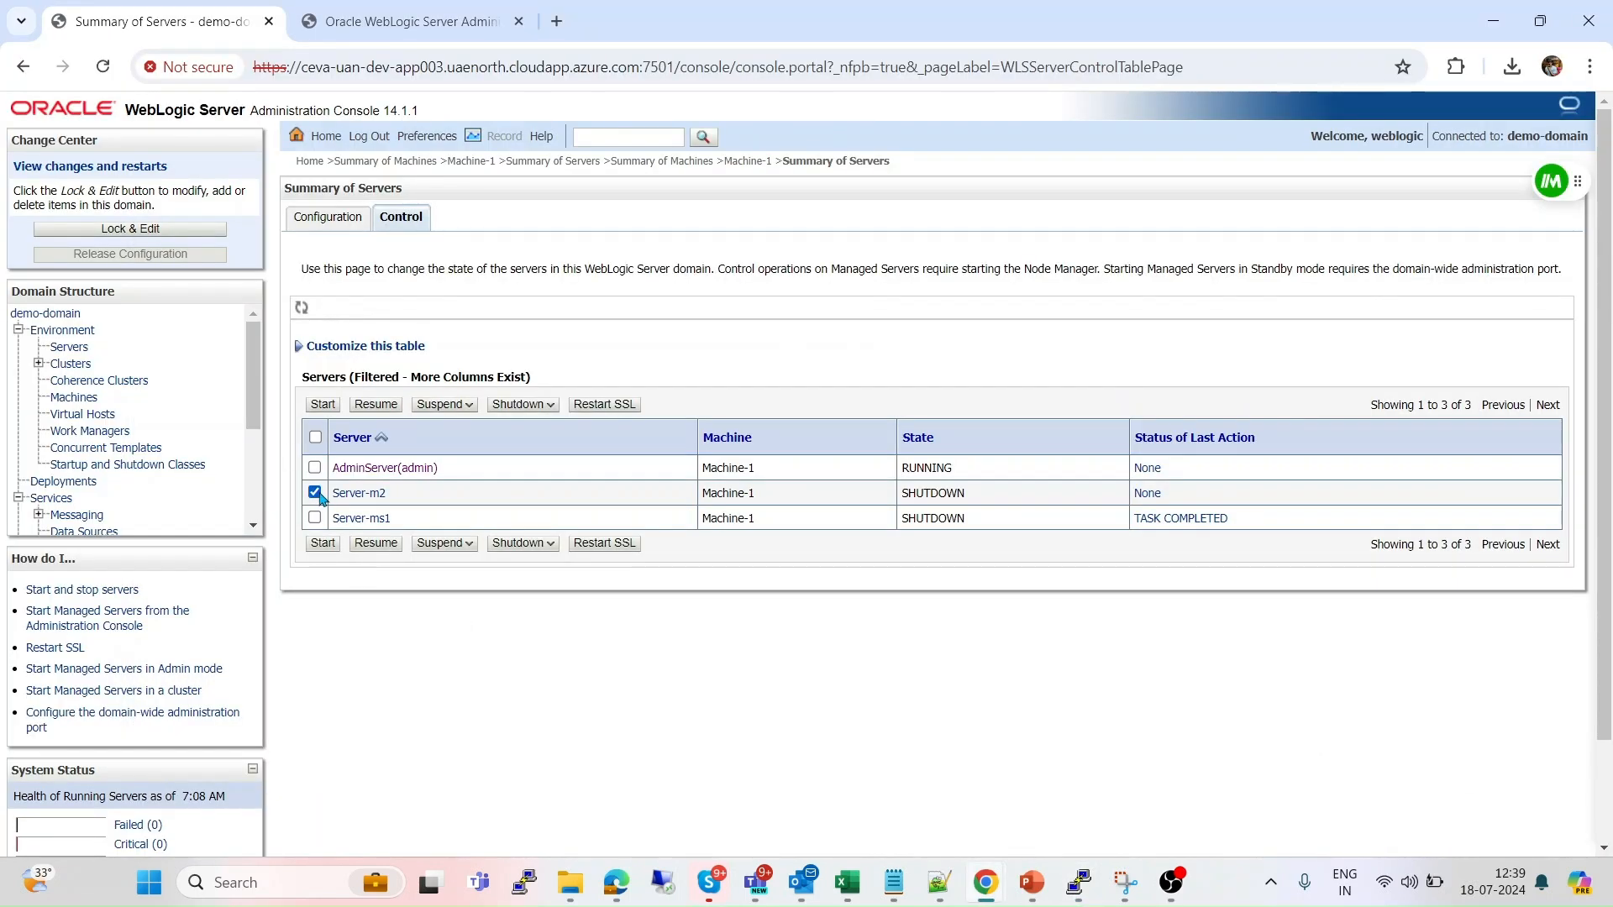
pyautogui.click(321, 545)
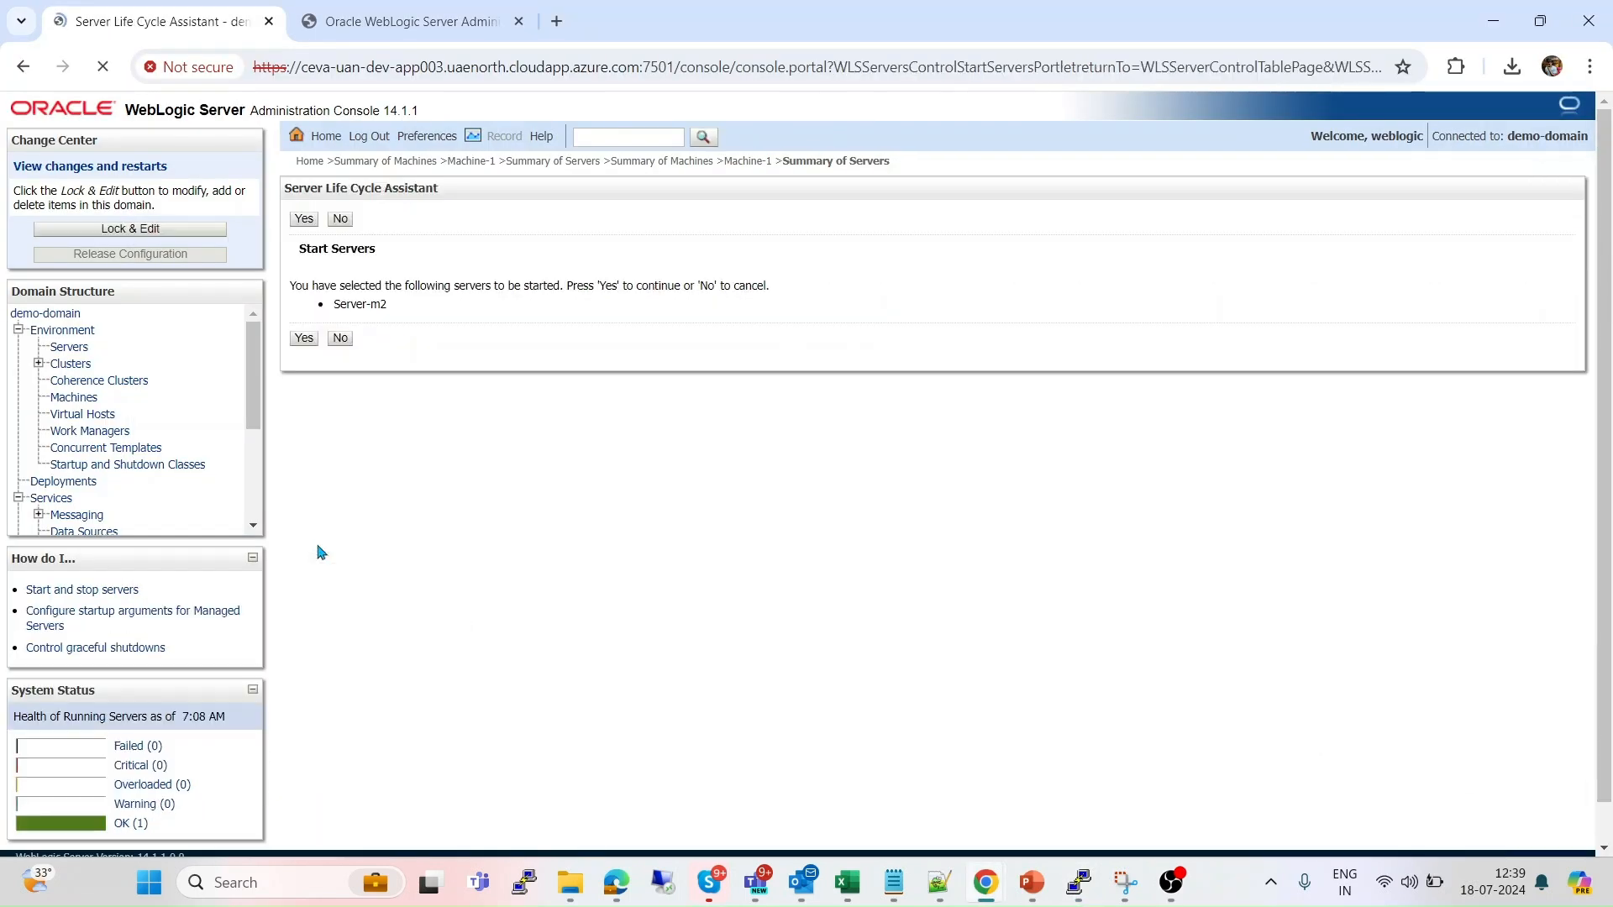
pyautogui.click(303, 338)
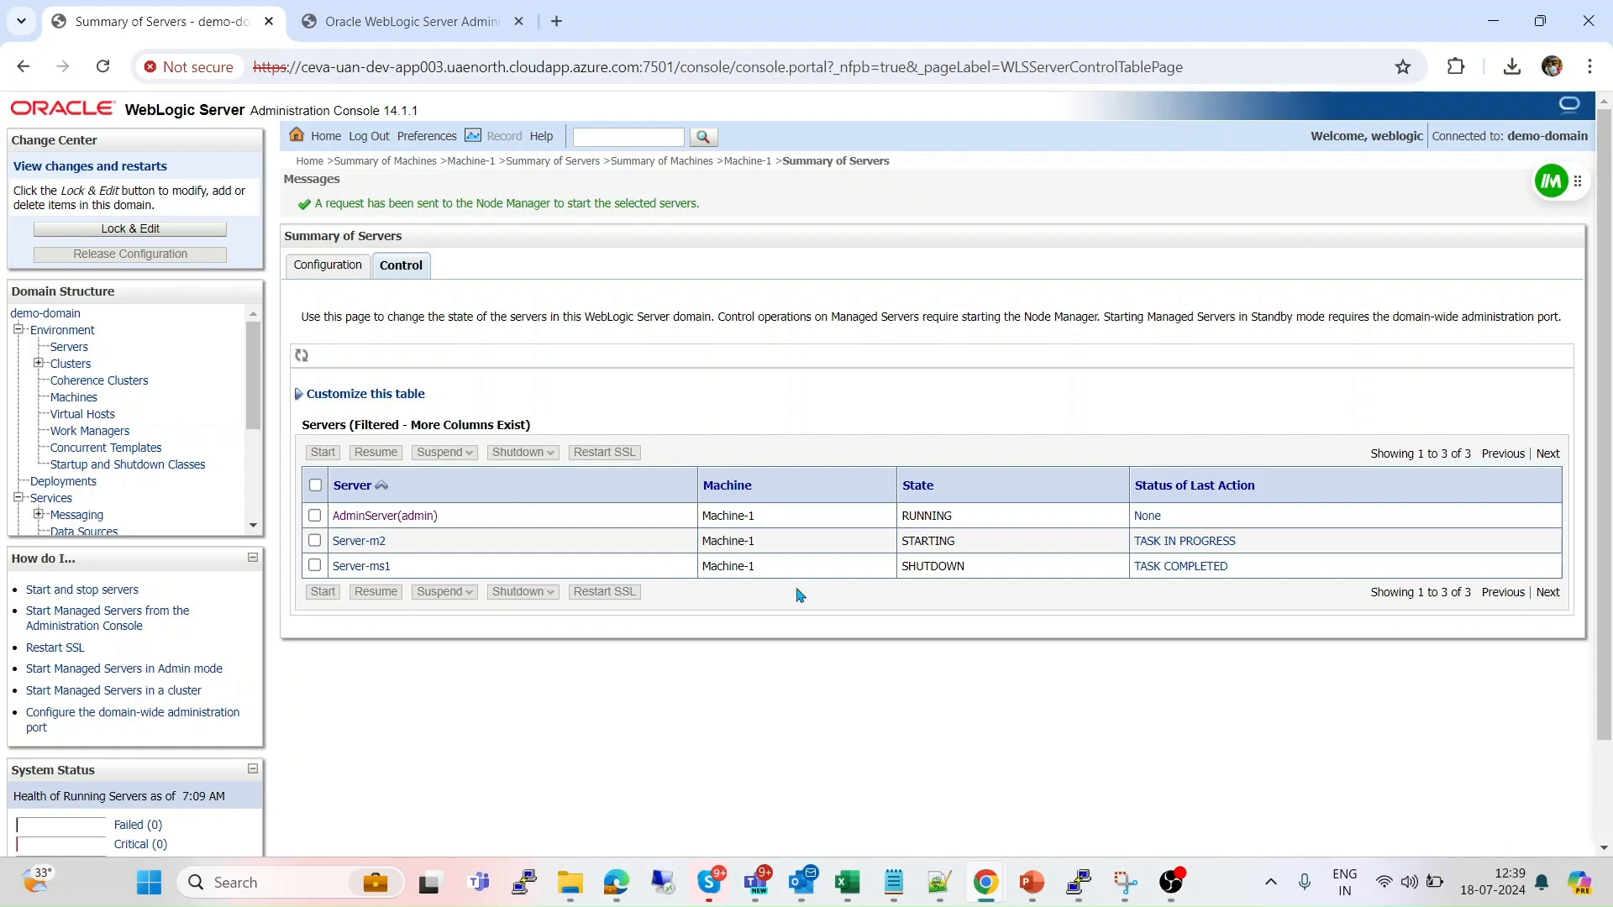
# Start Server-ms1 and confirm, then refresh to check both servers' states.
pyautogui.click(315, 567)
pyautogui.click(321, 593)
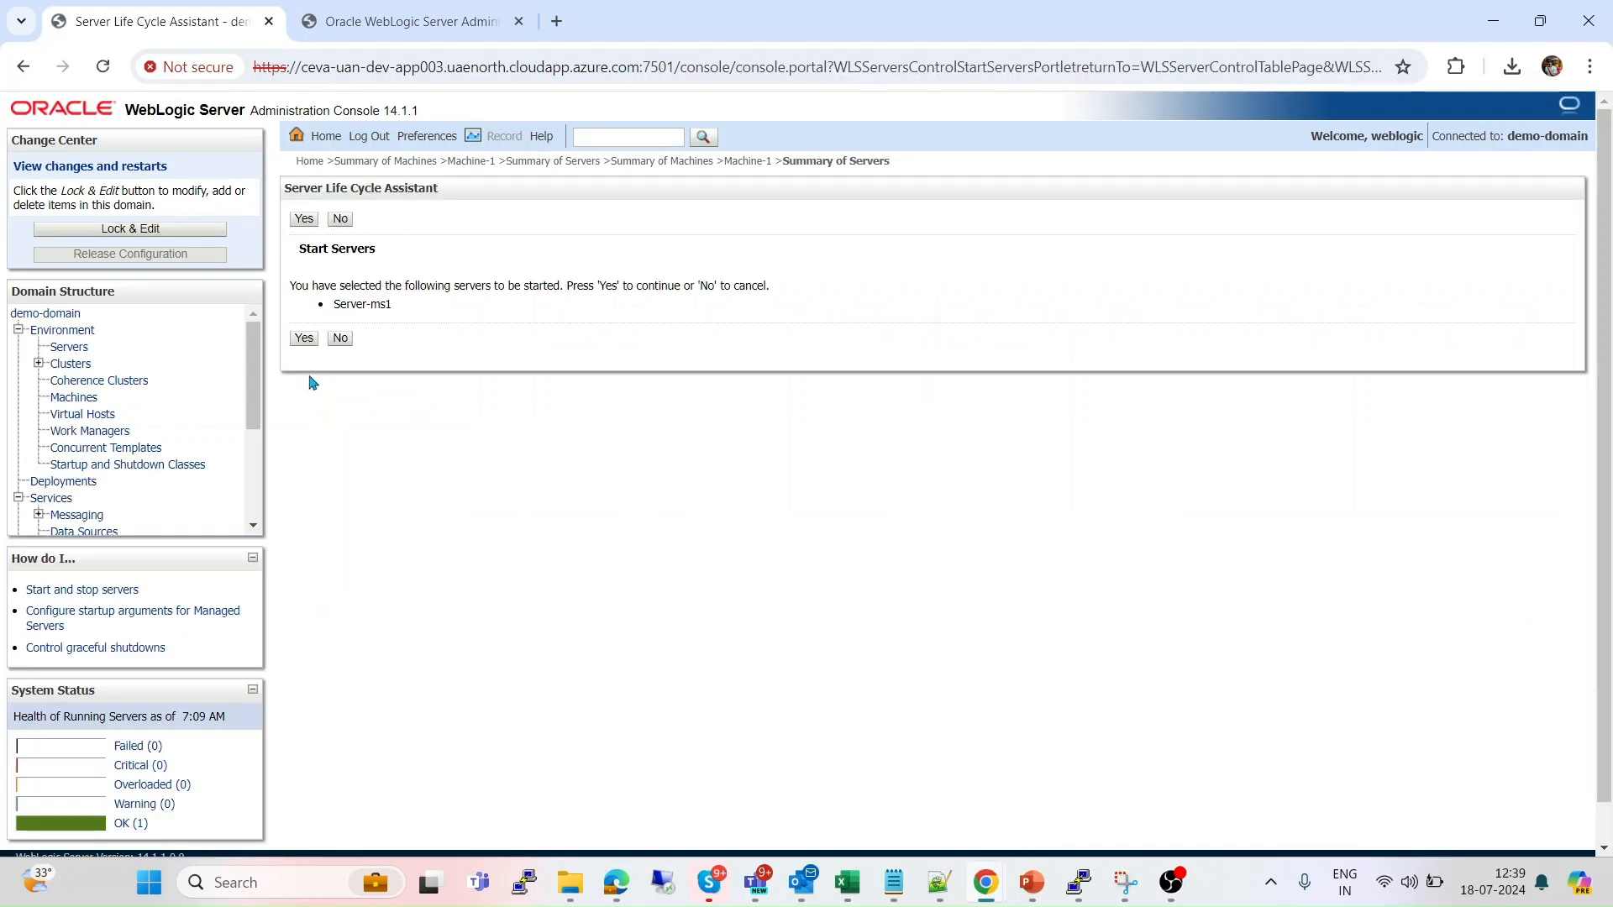
pyautogui.click(304, 339)
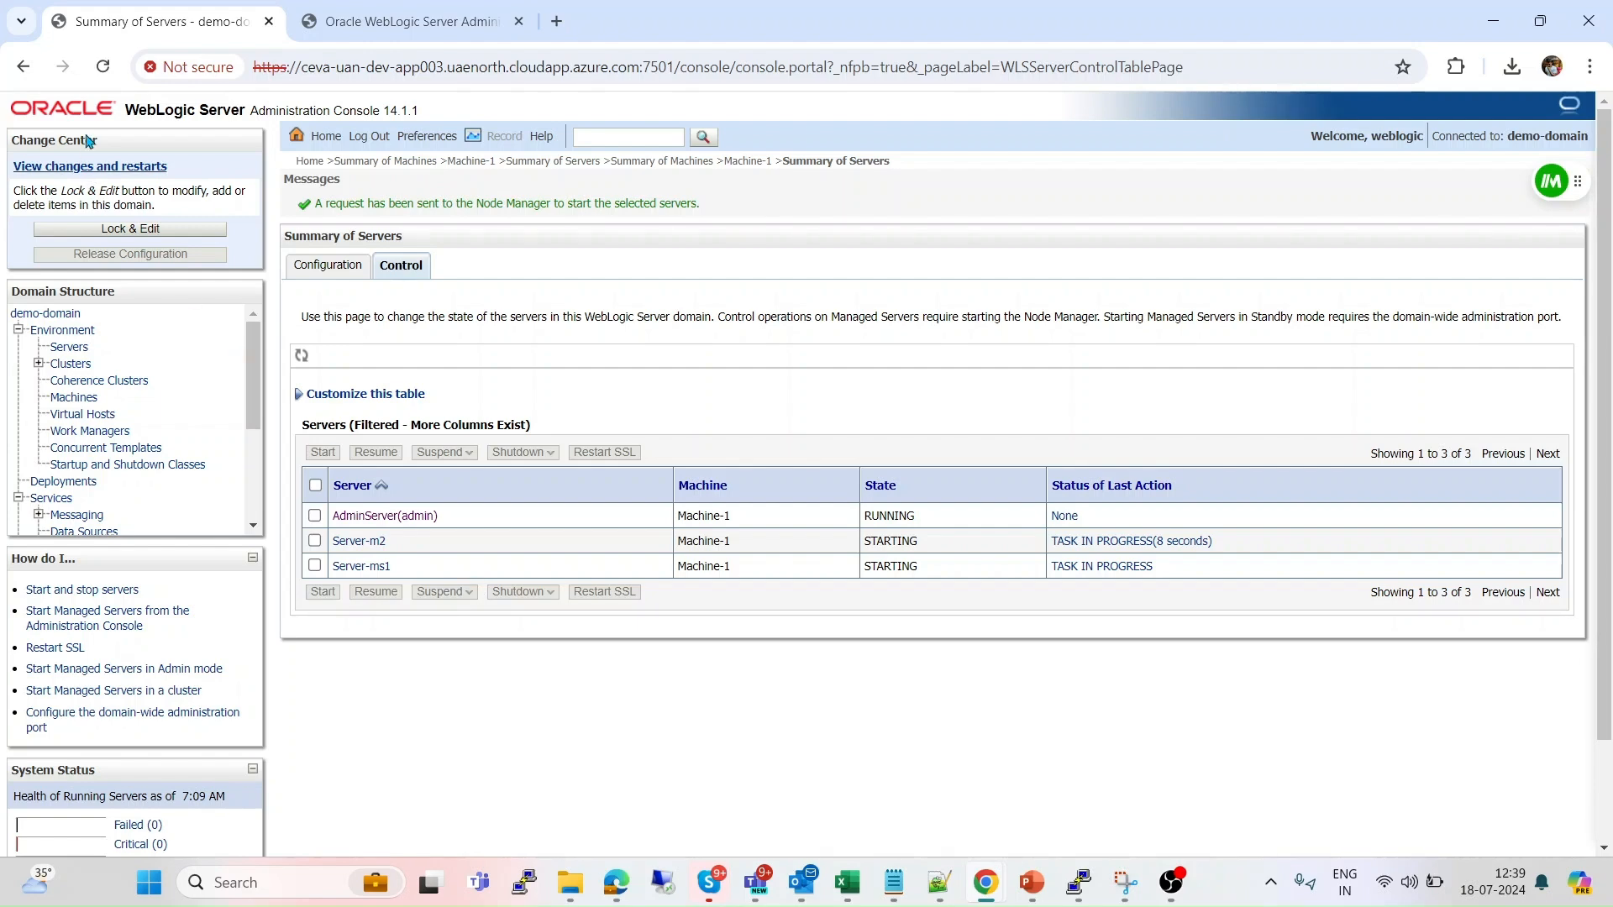
pyautogui.click(101, 74)
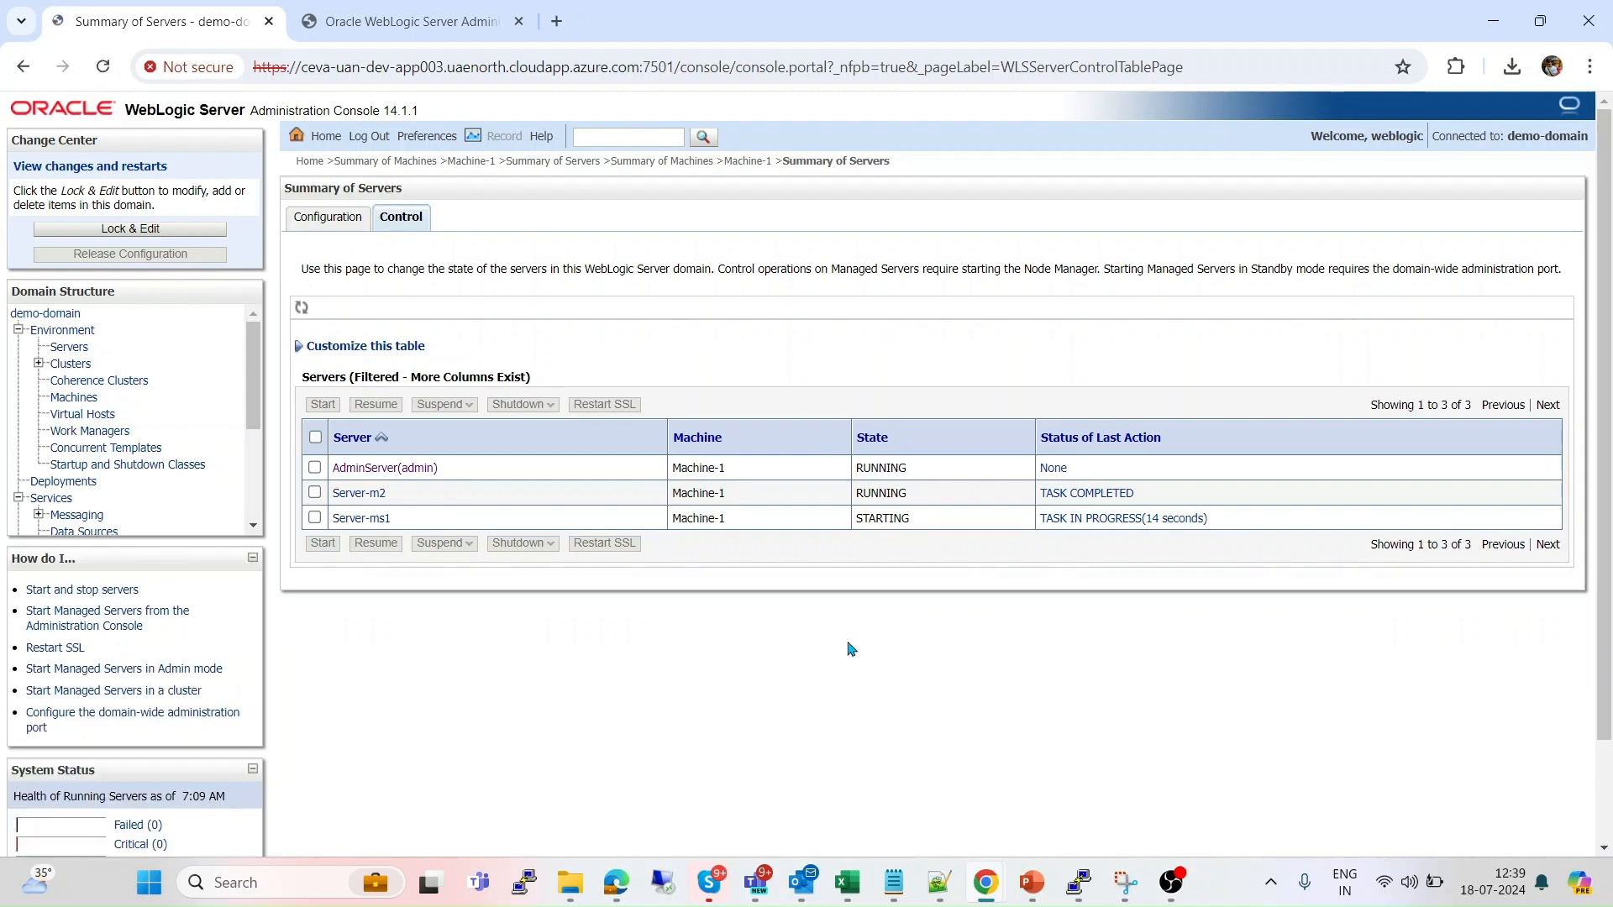
pyautogui.click(103, 67)
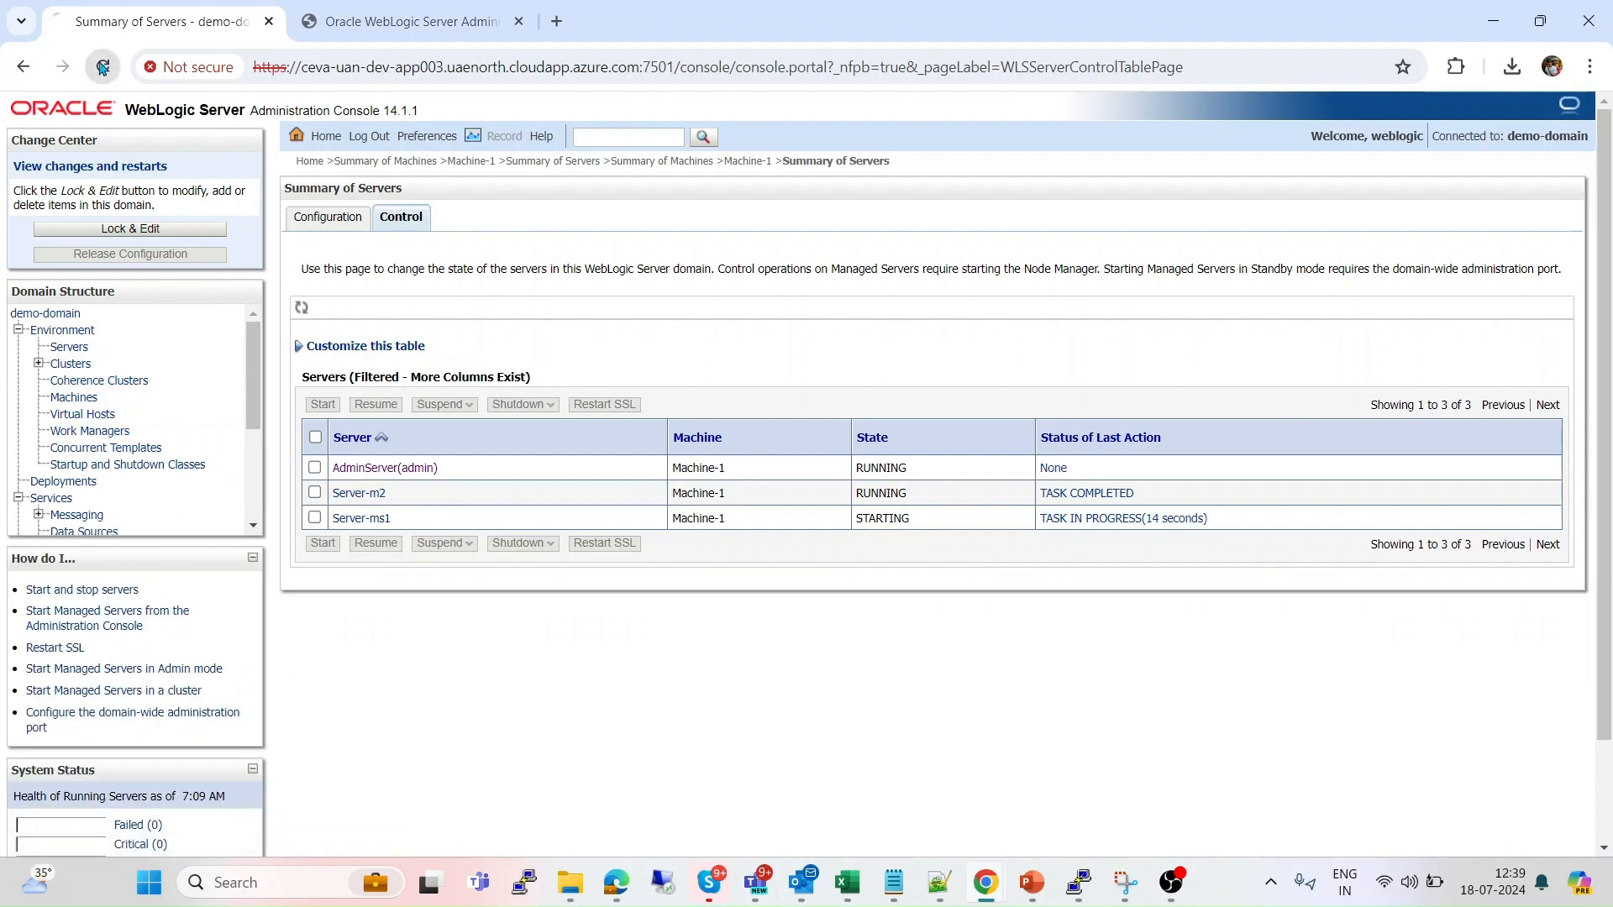